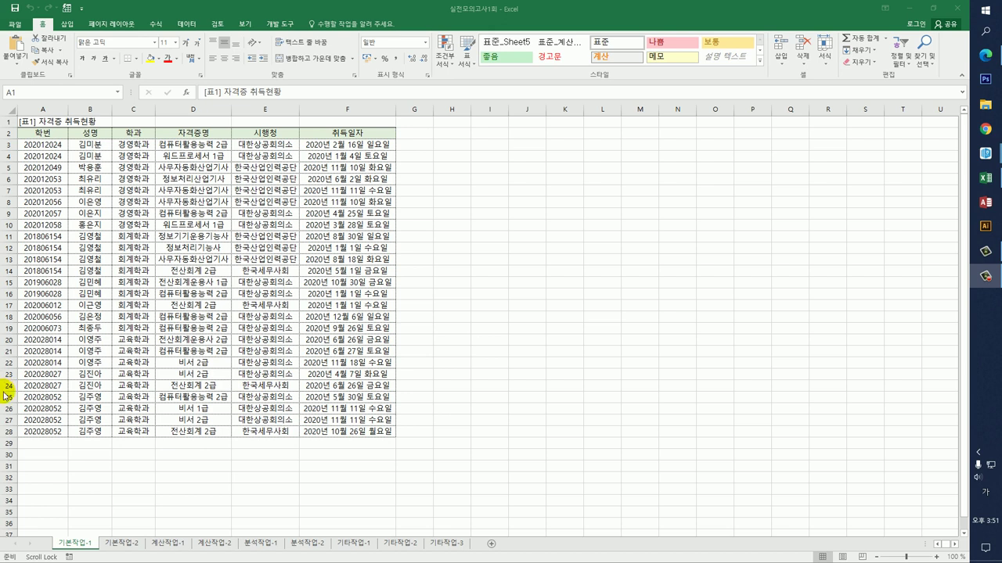
Step: Enter the criteria heading 조건 in cell A30 beneath the certificate table
left_click(52, 455)
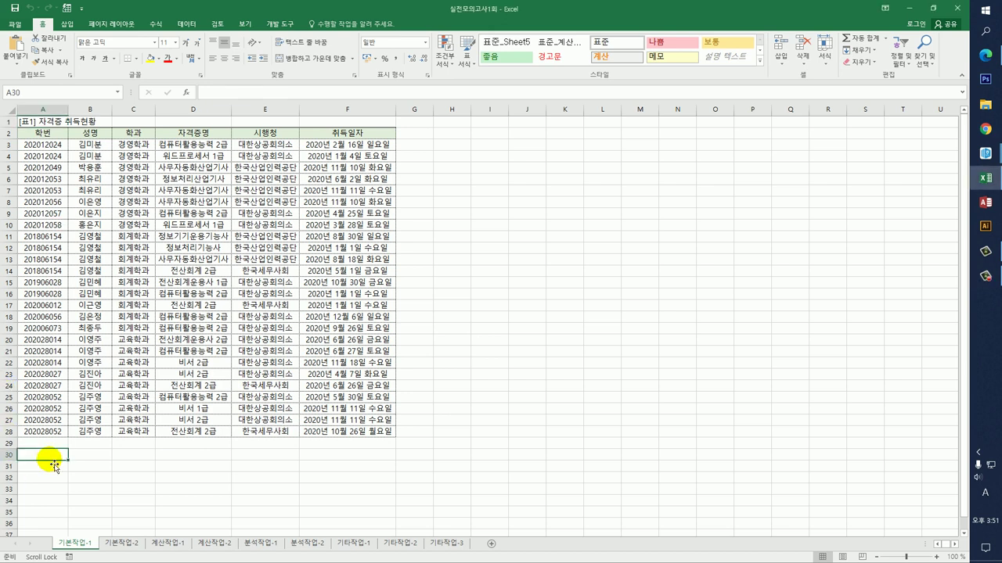
type("a")
key("BackSpace")
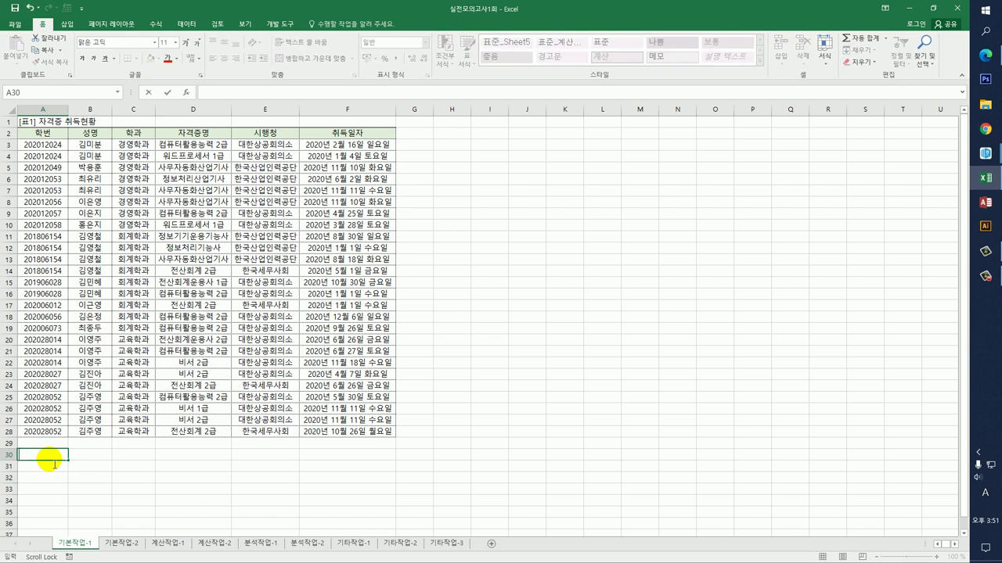
key("Hangul")
type("조건")
key("Return")
Step: Enter the criteria formula =AND(E3="대한상공회의소",RIGHT(D3,2)="2급") in cell A31
type("=")
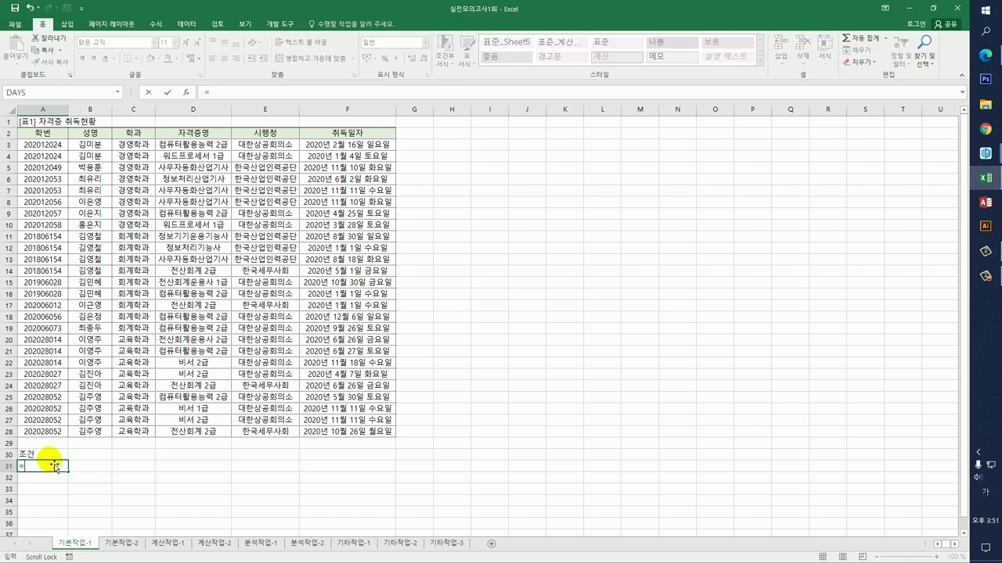
key("Hangul")
type("AND(")
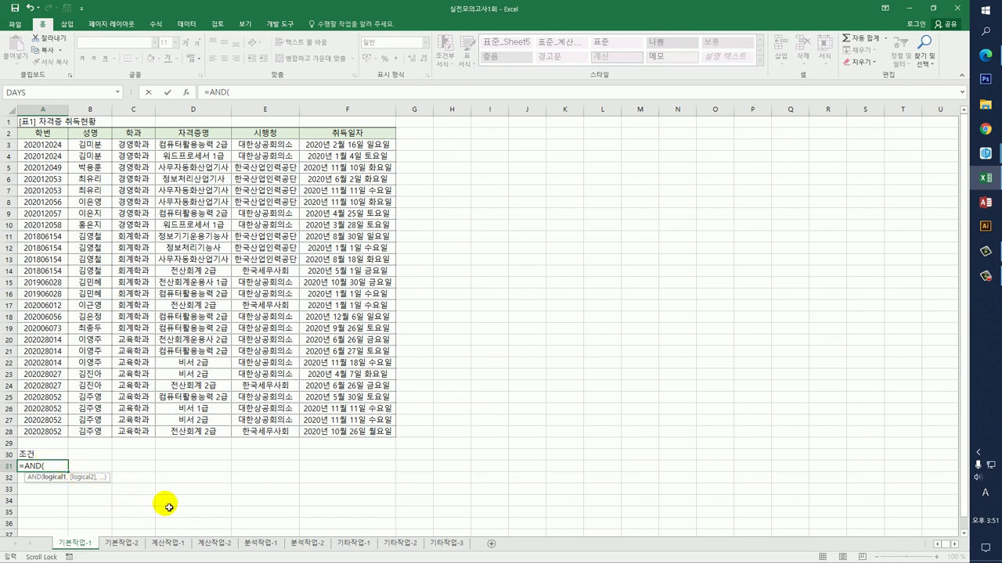
left_click(268, 146)
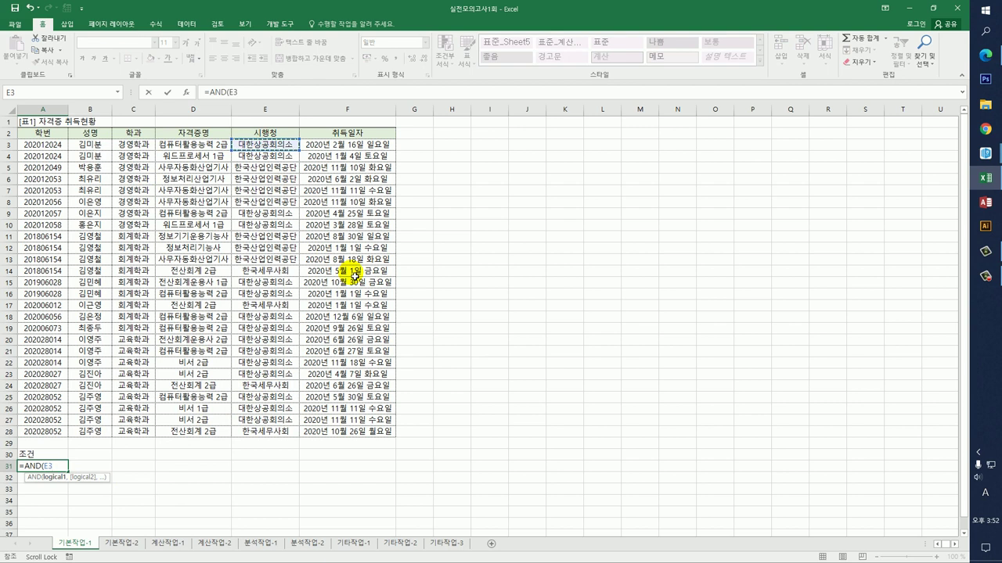
type("=\"대한상공회")
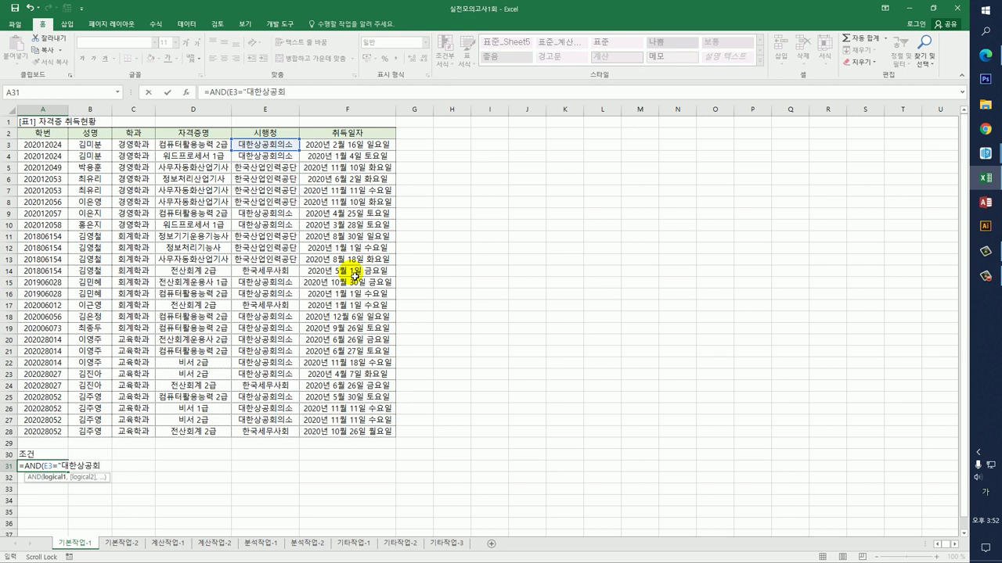
type("의소\",")
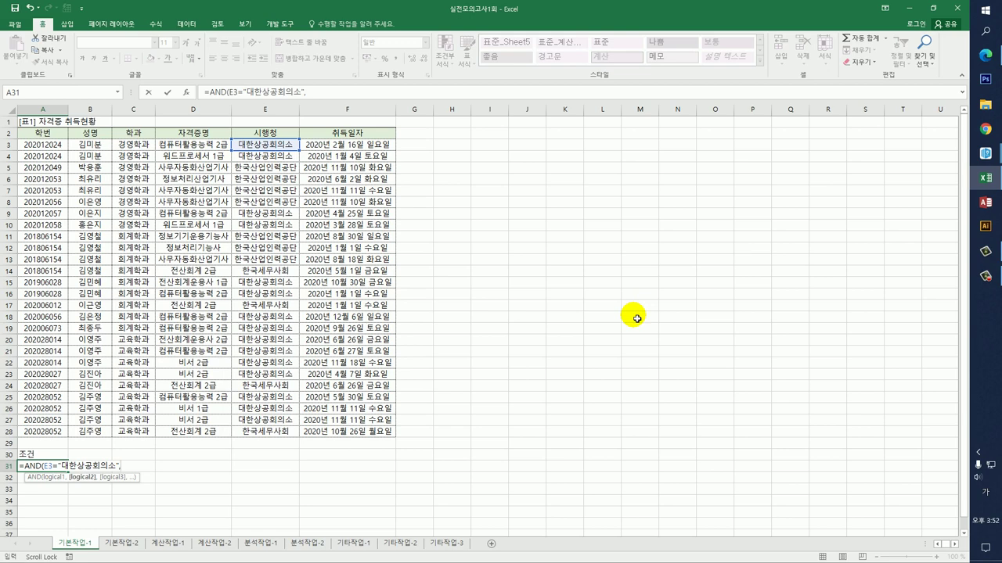
type("R")
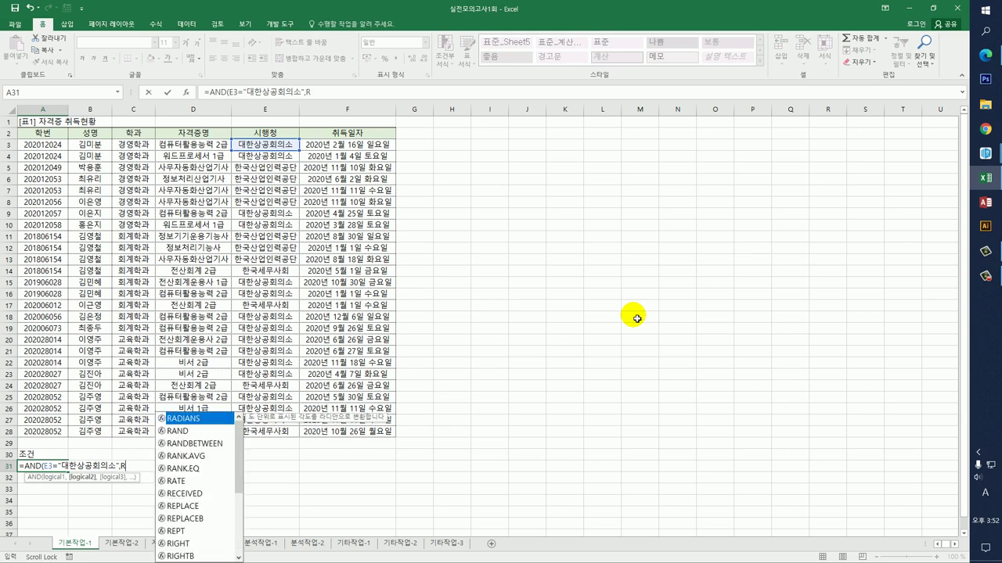
type("IGHT(")
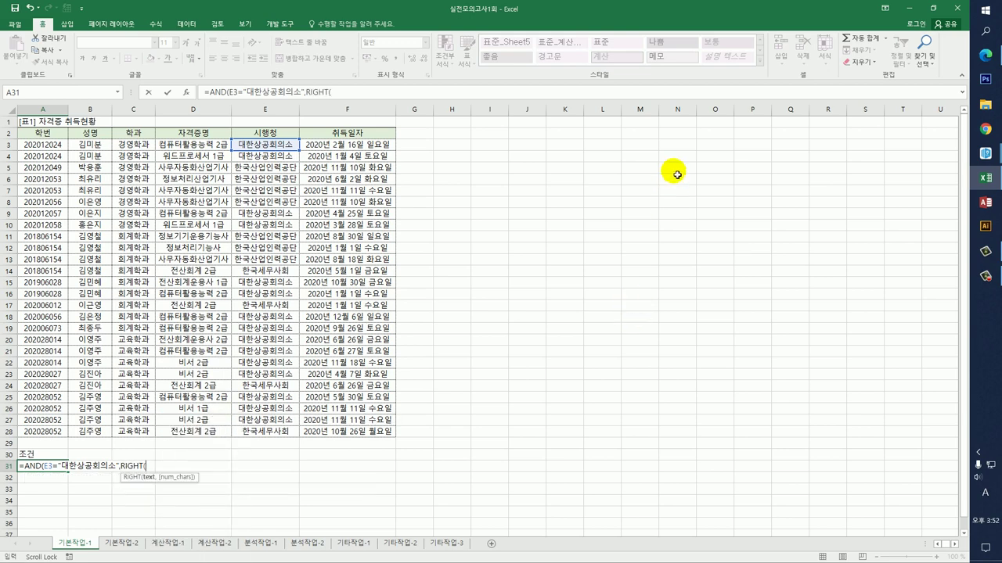
left_click(221, 146)
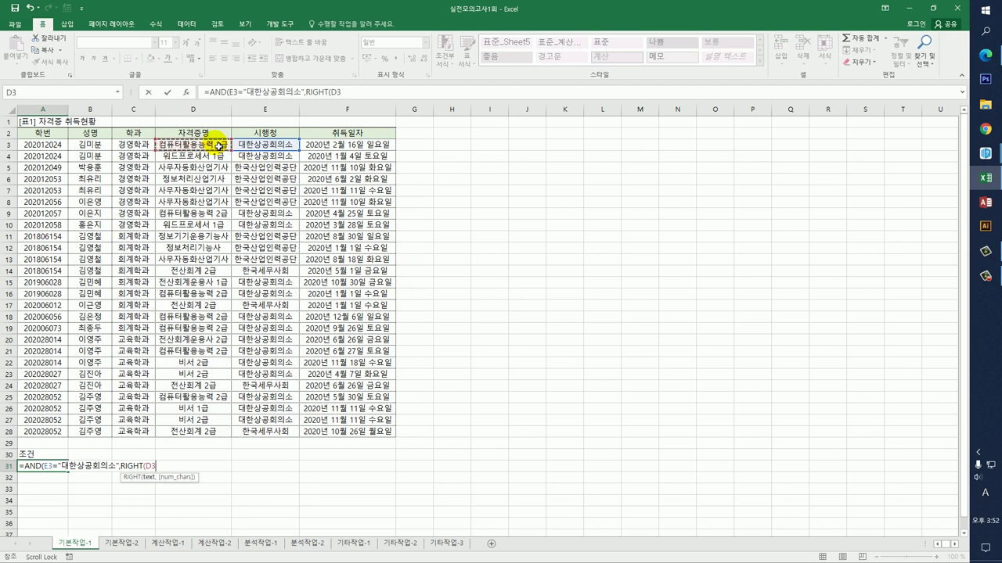
type(",2")
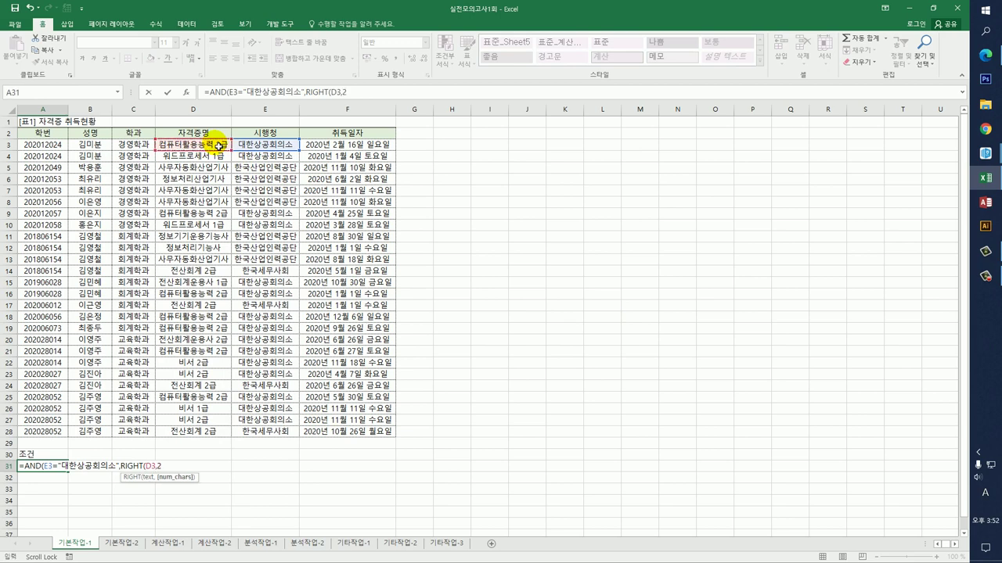
type(")=")
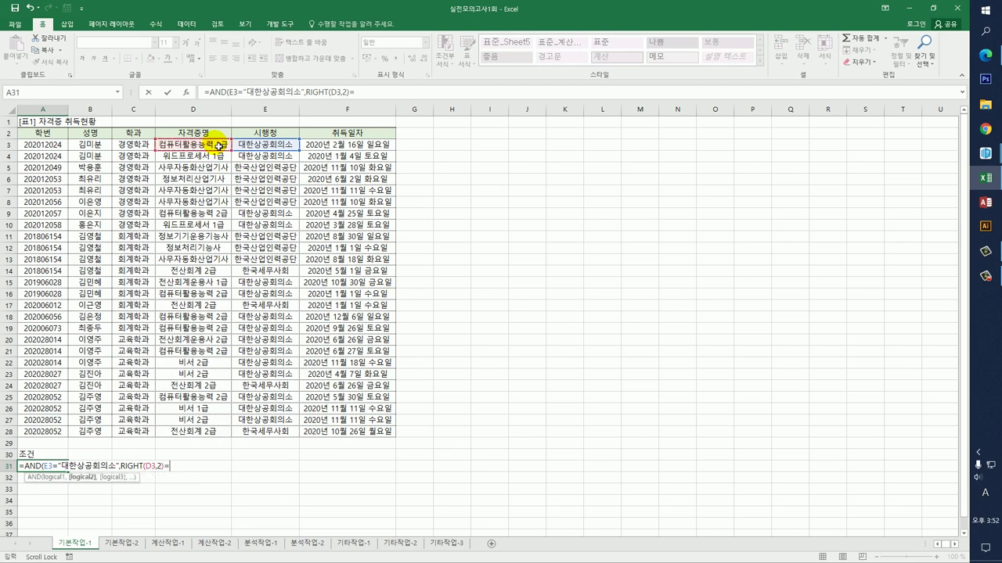
type("\"2급\")")
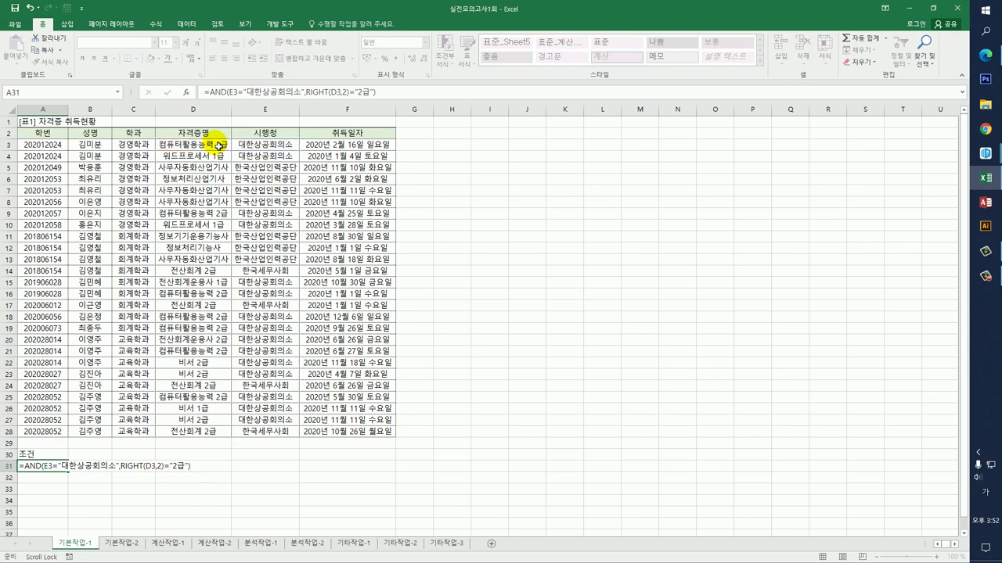
key("Return")
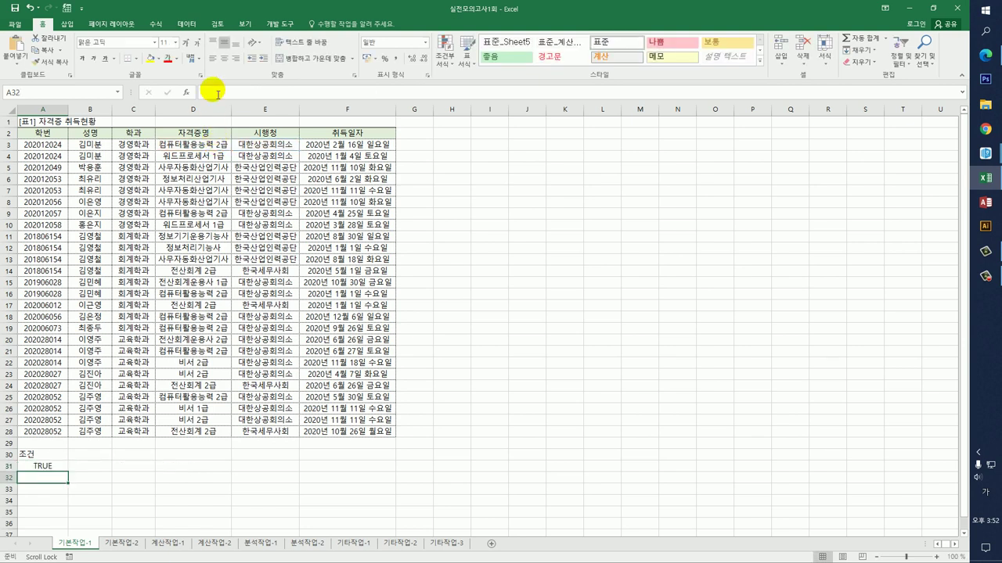
Step: Copy the headings 학번, 성명, 학과 and 자격증명 from A2:D2 to the row starting at A35
left_click(67, 133)
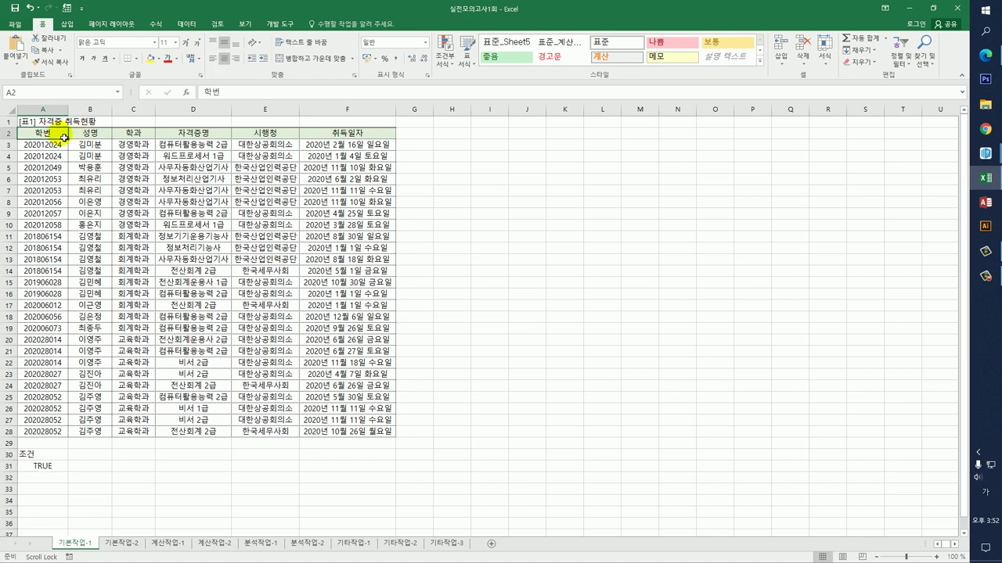
left_click_drag(97, 143, 173, 138)
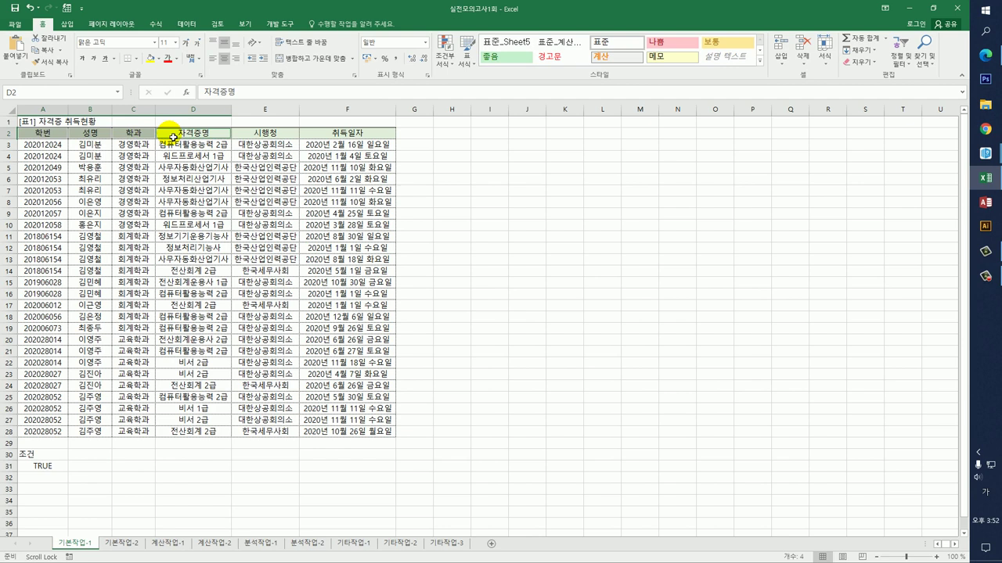
key("ctrl+c")
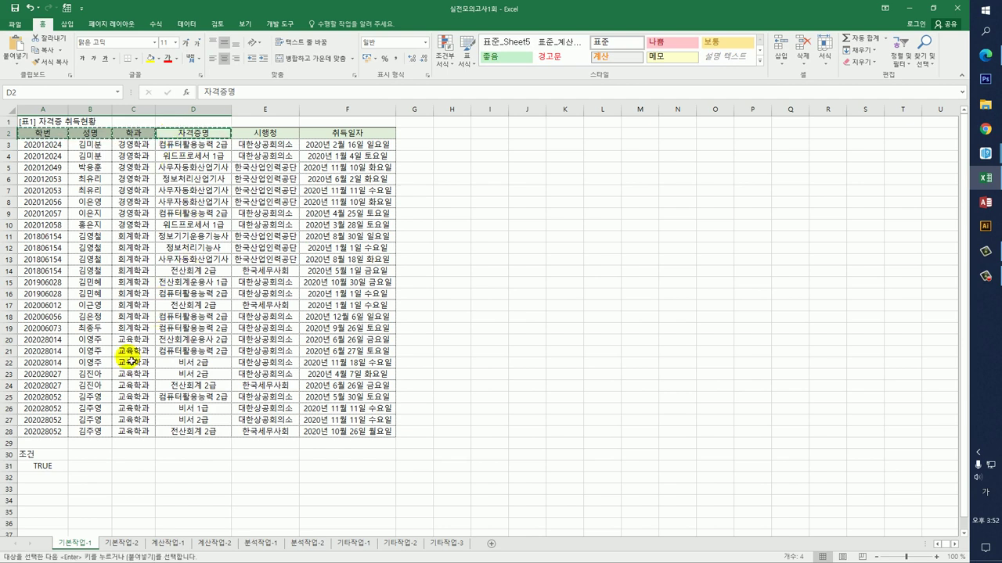
left_click(46, 515)
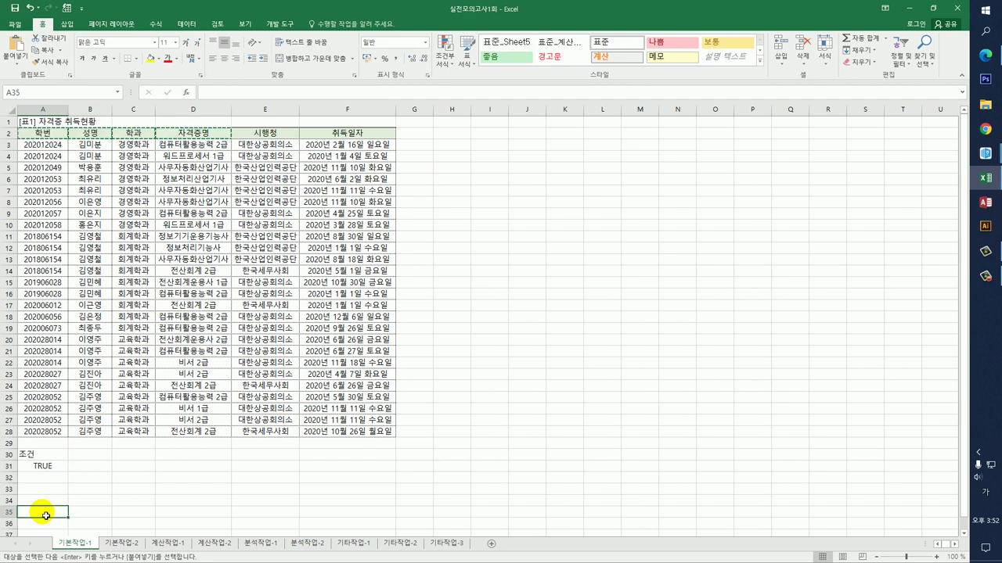
key("ctrl+v")
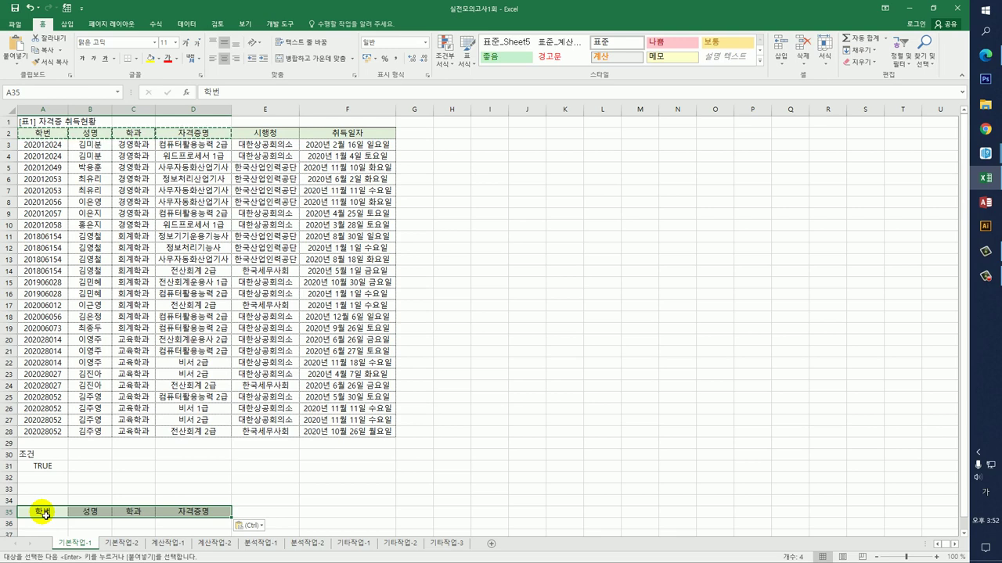
Step: Run an advanced filter on A2:F28 with criteria range A30:A31, copying the results to A35:D35
left_click(68, 203)
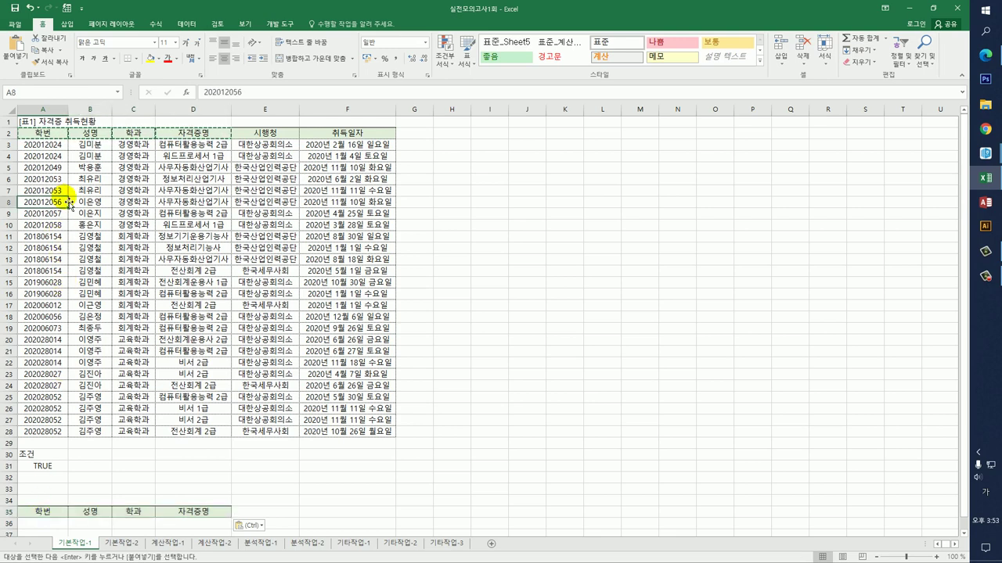
left_click(186, 23)
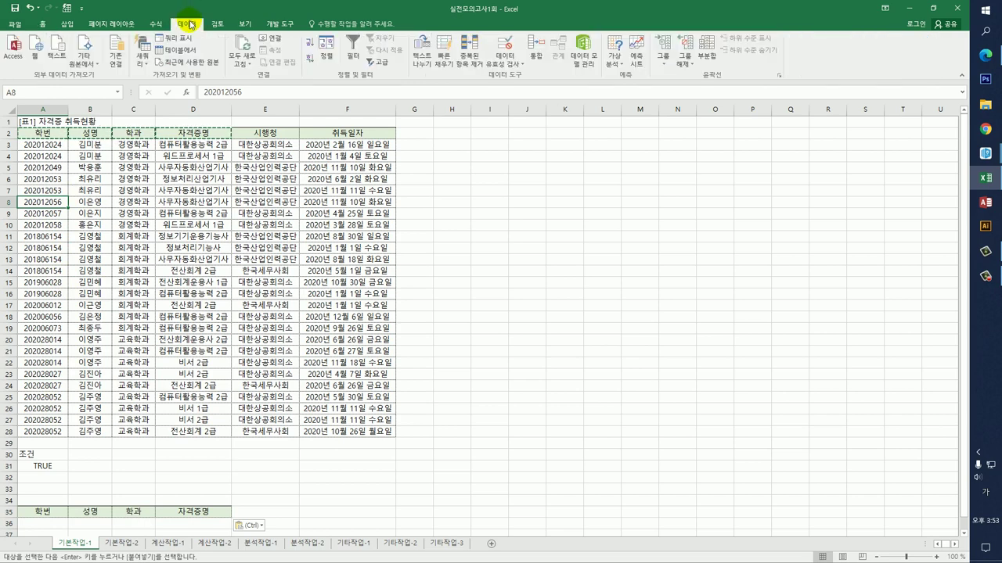
left_click(378, 62)
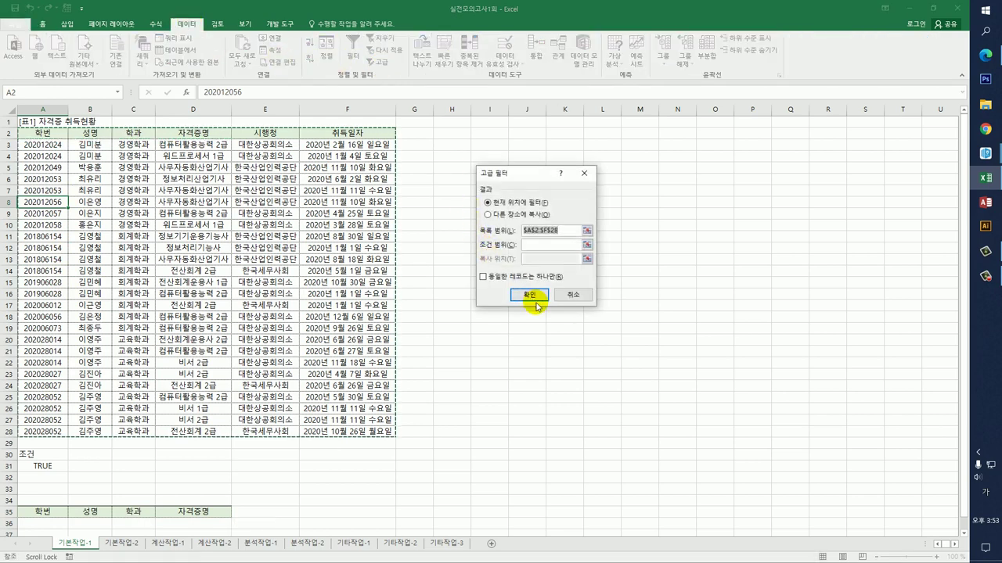
left_click(548, 247)
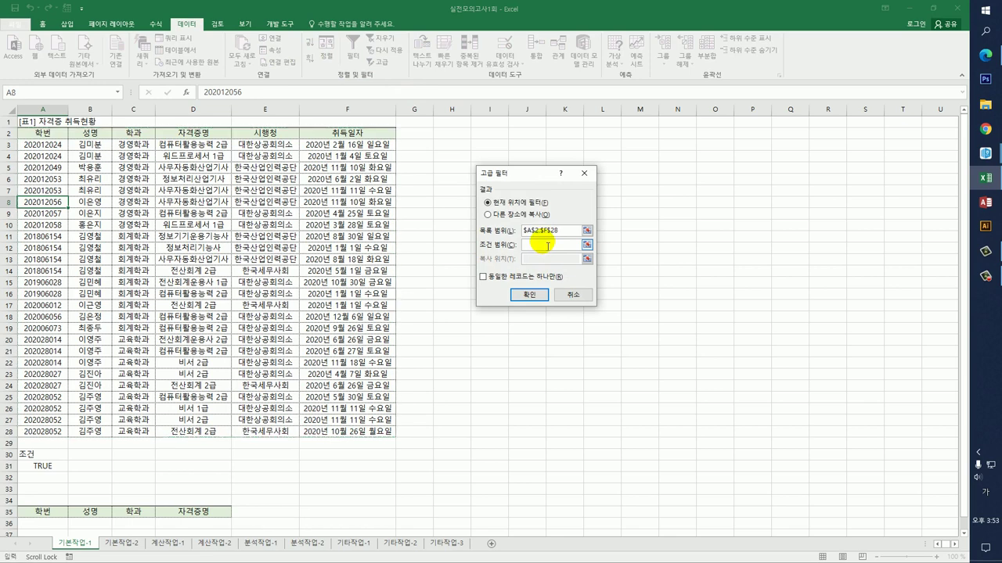
scroll(423, 360, "down", 3)
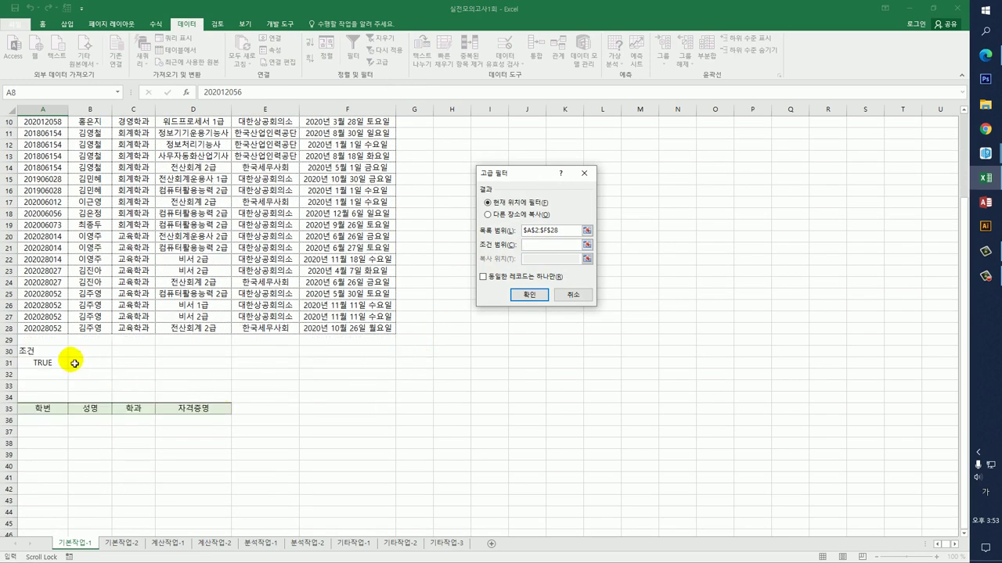
left_click_drag(35, 352, 56, 368)
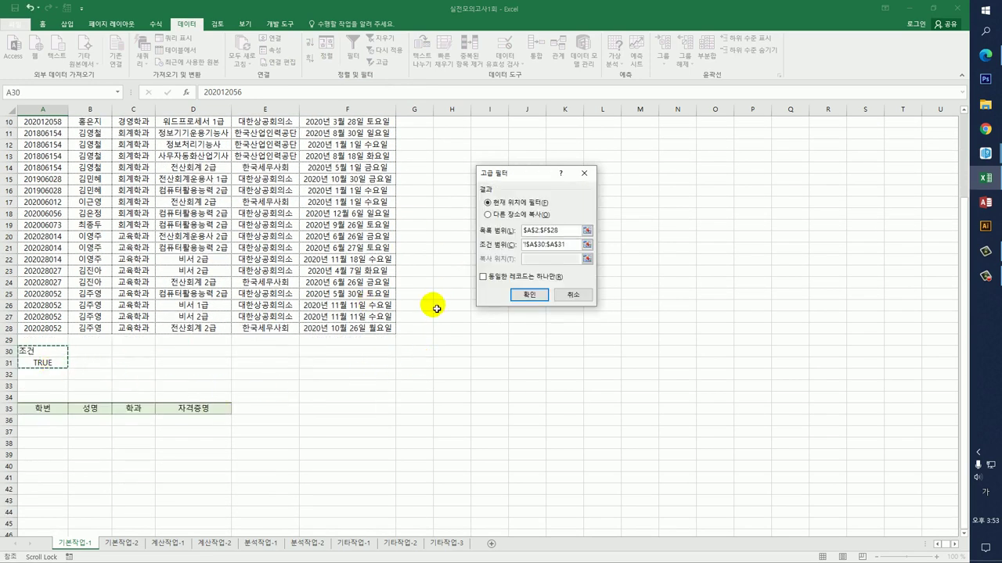
left_click(512, 215)
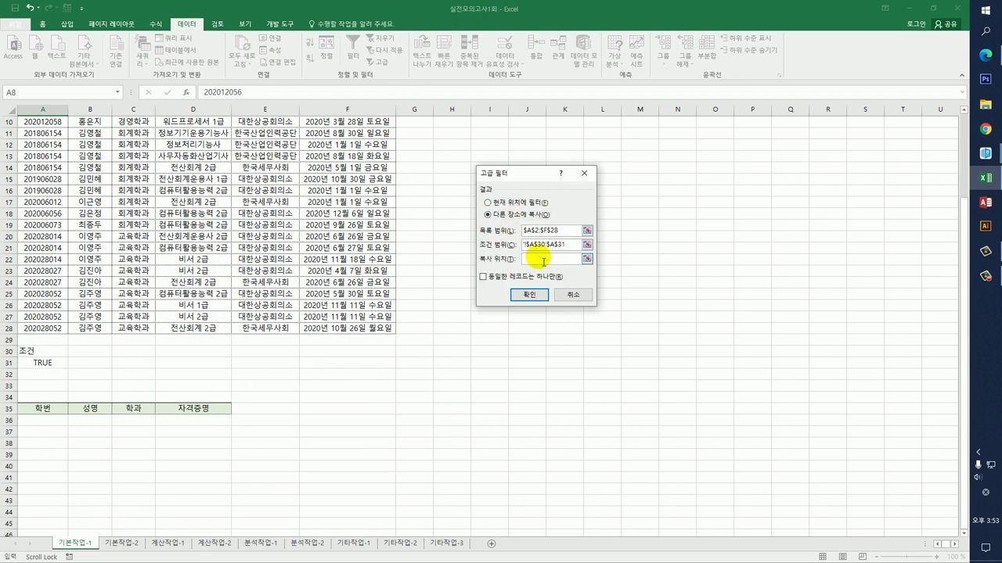
left_click(537, 258)
left_click_drag(37, 407, 196, 410)
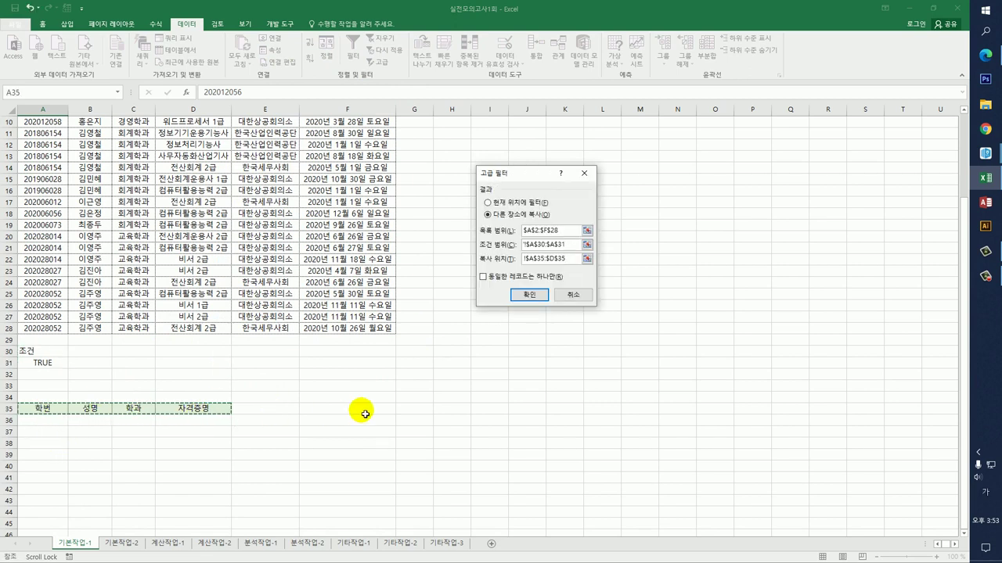
left_click(528, 295)
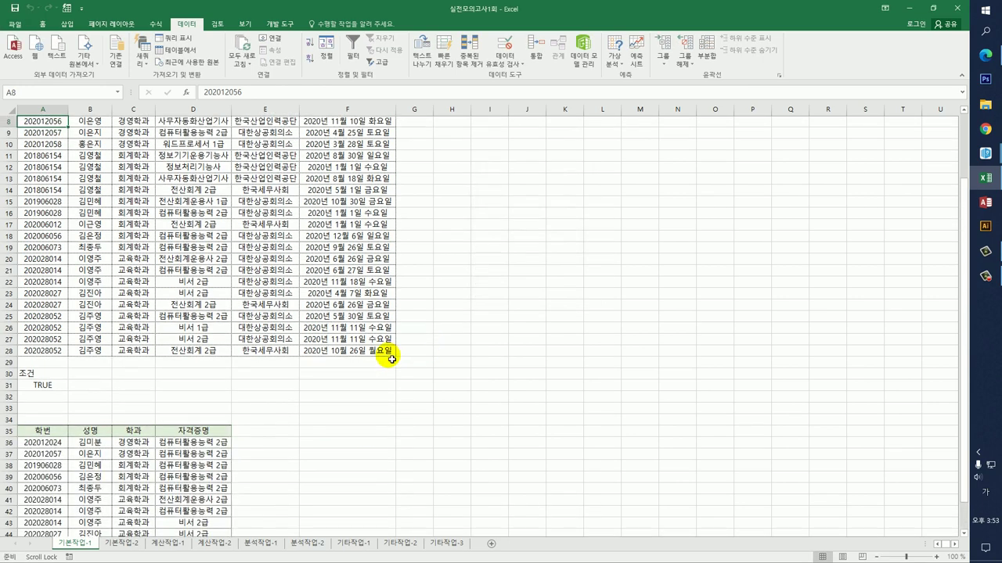
scroll(389, 369, "down", 5)
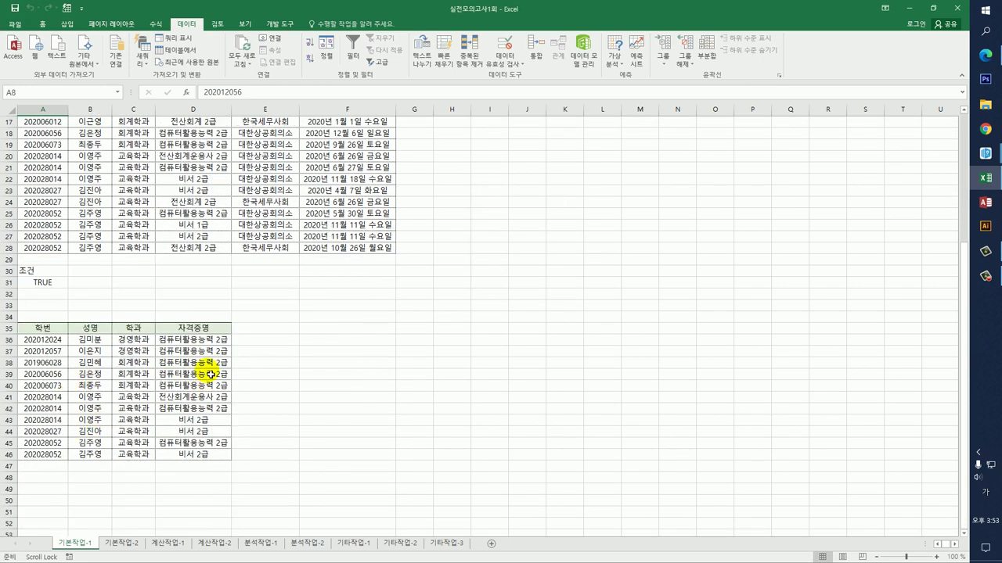
left_click_drag(209, 342, 203, 455)
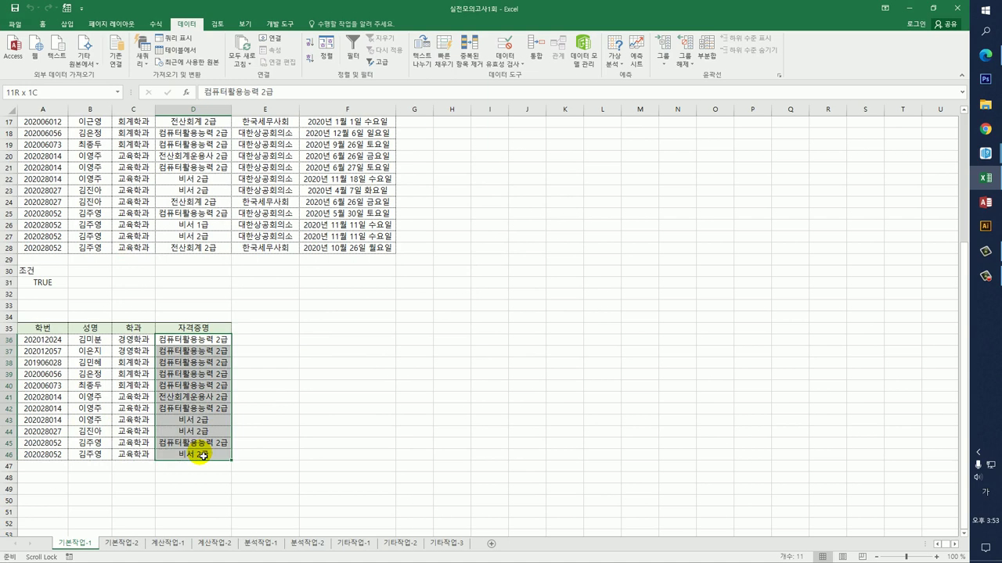
Step: Start a new formula-based conditional formatting rule for the certificate table data in A3:F28
scroll(145, 404, "up", 3)
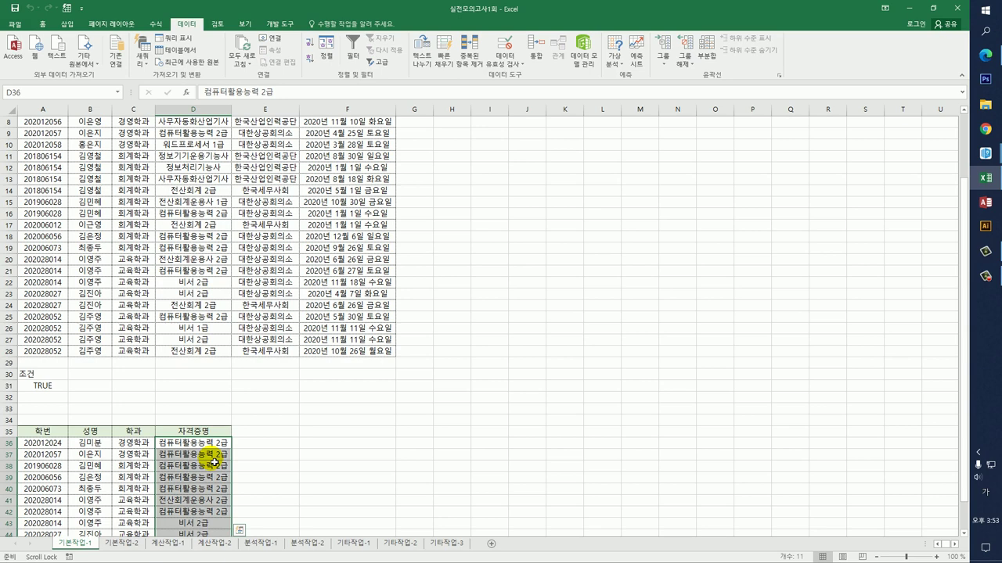
scroll(214, 461, "up", 3)
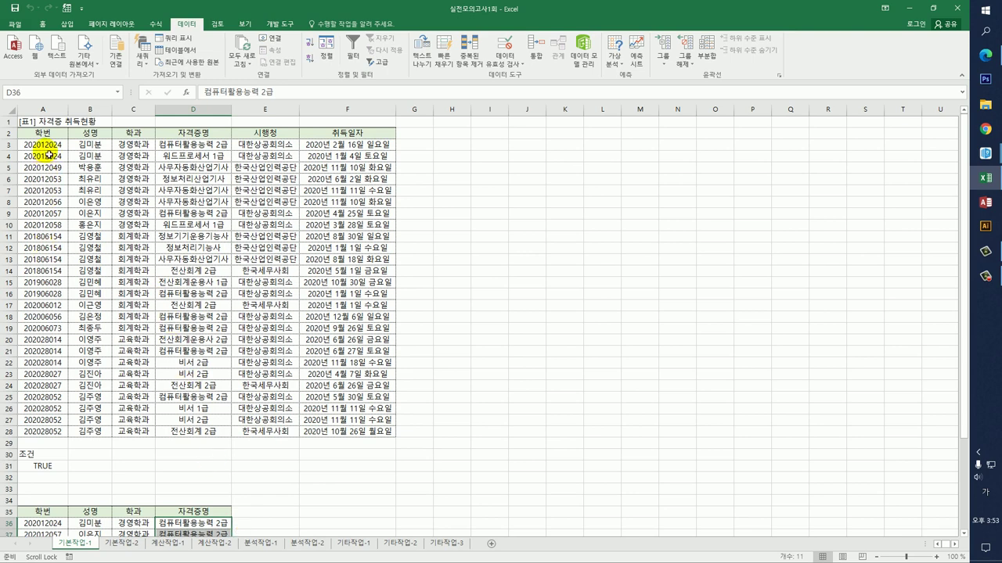
left_click_drag(42, 145, 42, 155)
left_click_drag(126, 215, 347, 434)
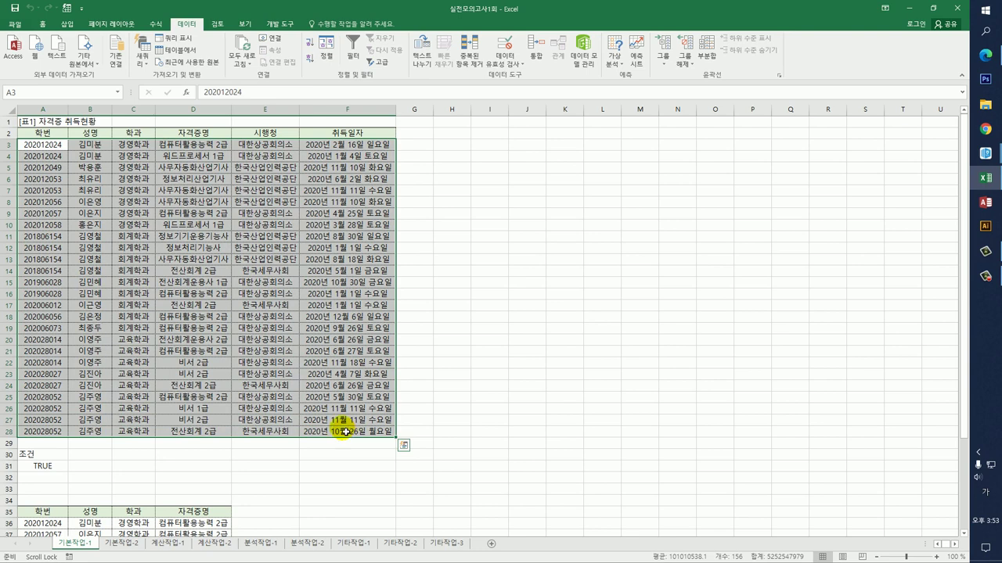
left_click(43, 24)
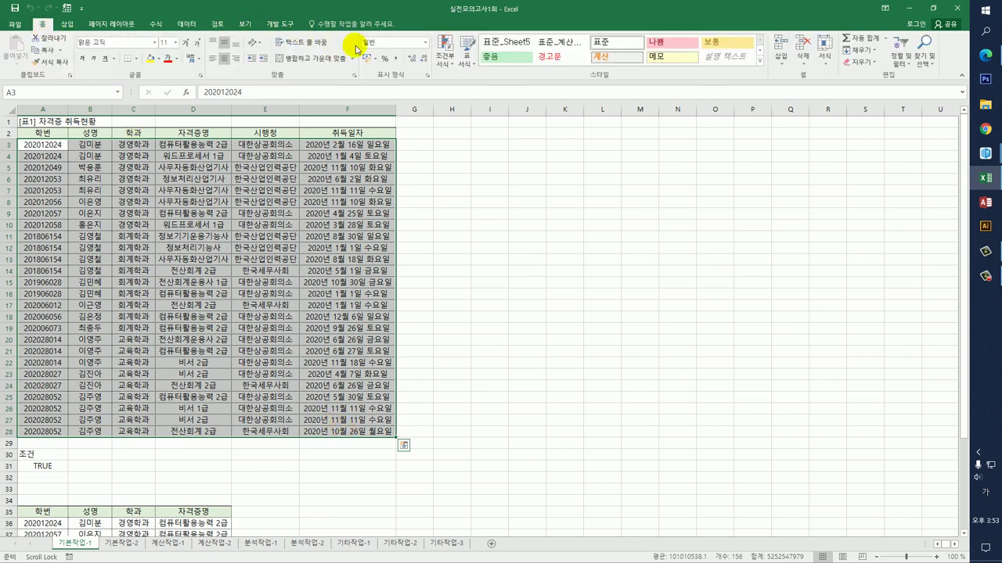
left_click(443, 59)
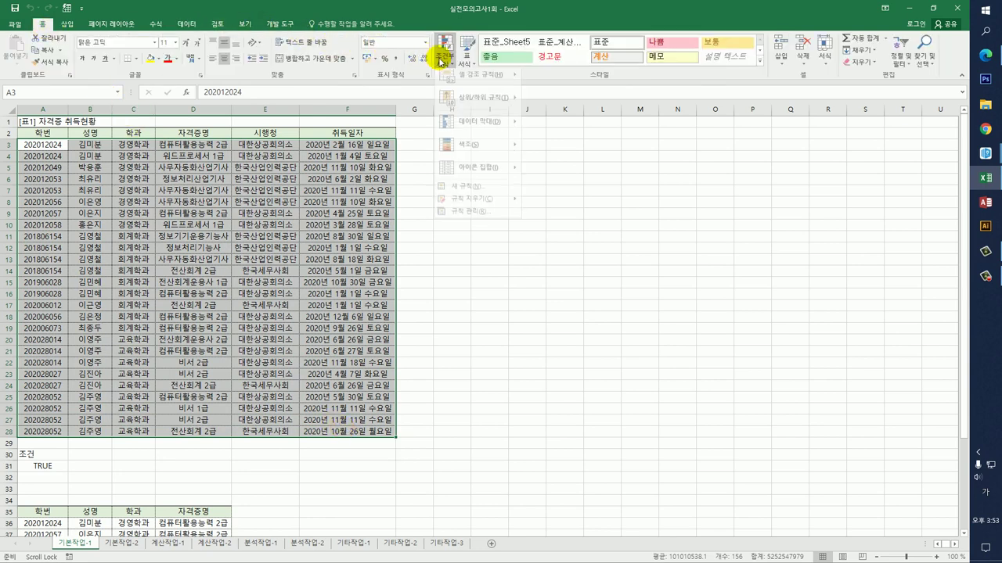
left_click(466, 192)
left_click_drag(454, 148, 537, 151)
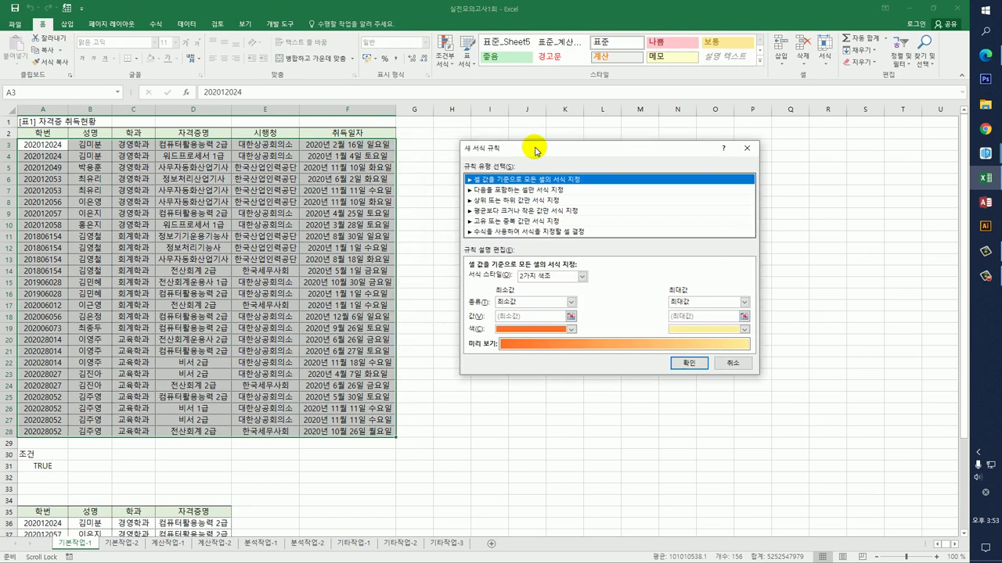
left_click(514, 232)
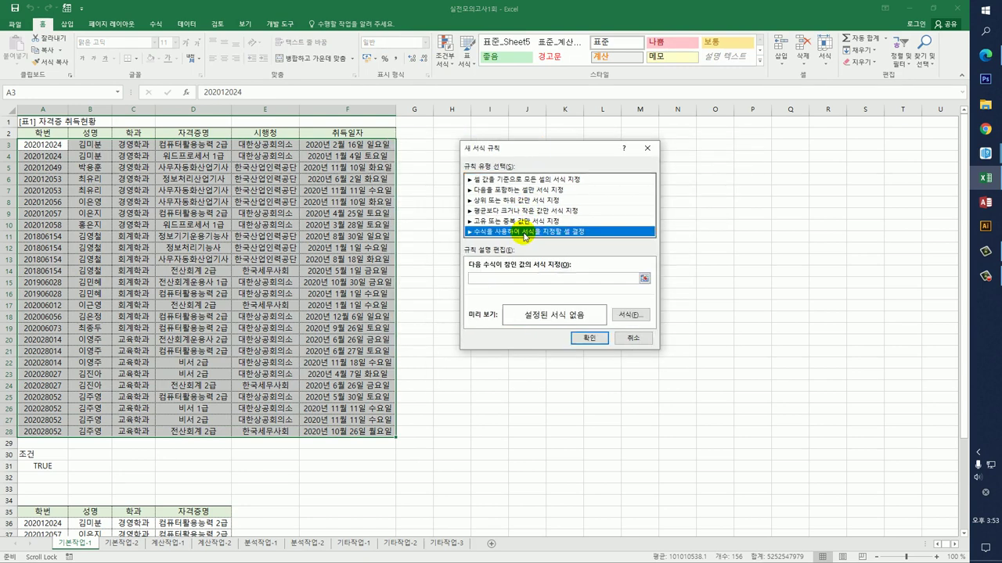
Step: Enter =OR(WEEKDAY($F3)=1,WEEKDAY($F3)=7) as the conditional formatting rule's formula
left_click(511, 278)
type("=")
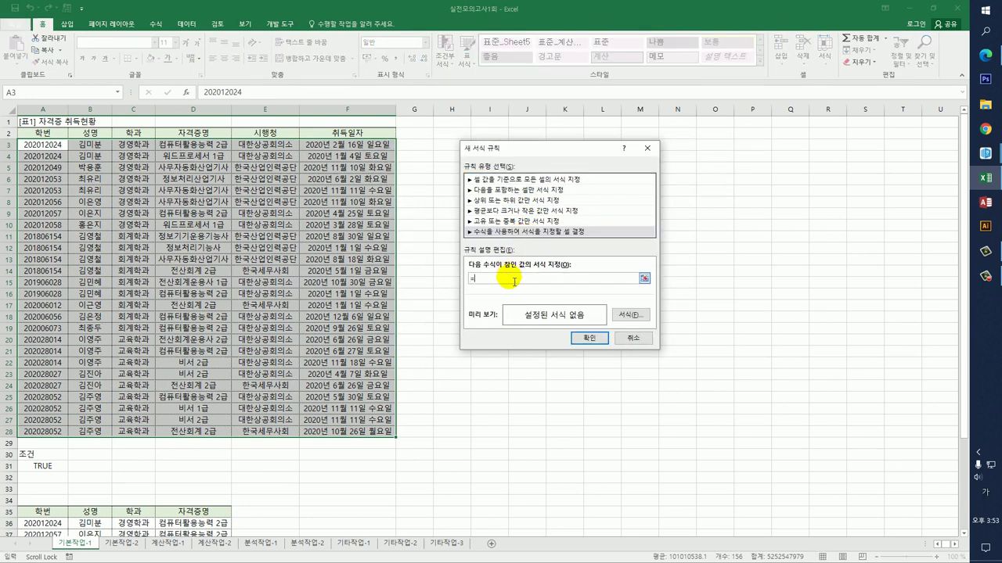
type("OR(WEEKDAY(")
left_click(333, 147)
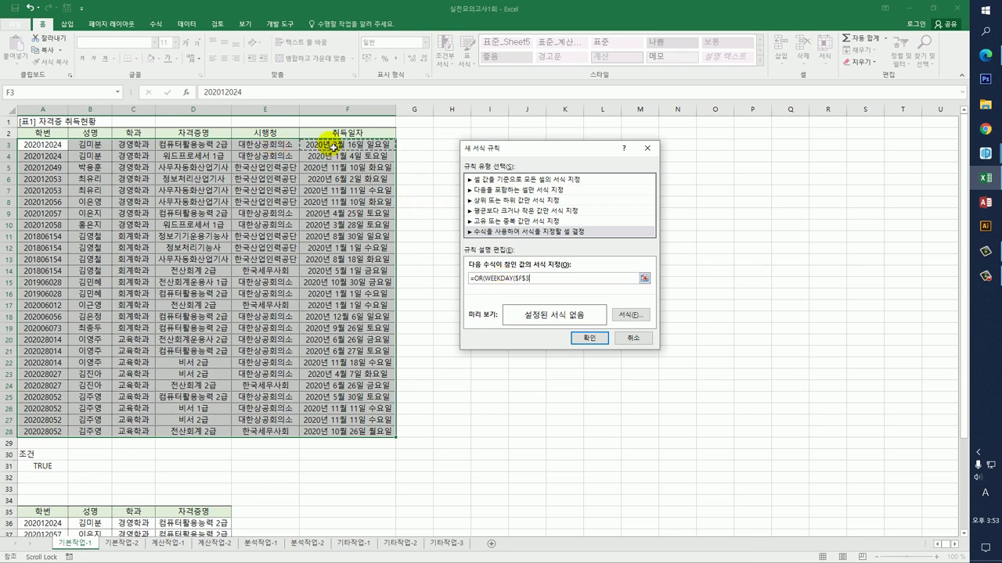
left_click(527, 282)
key("BackSpace")
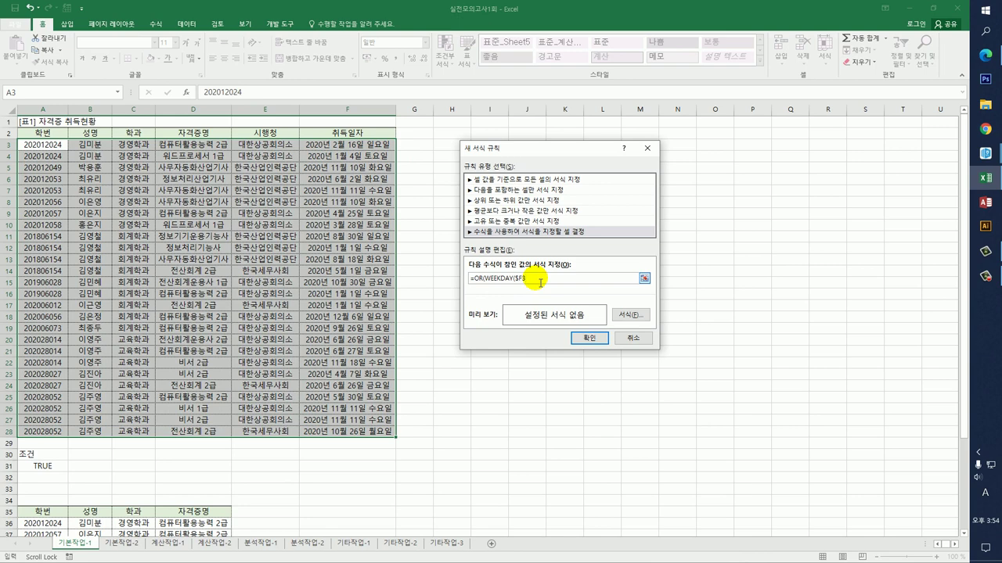
type(")=")
type("1")
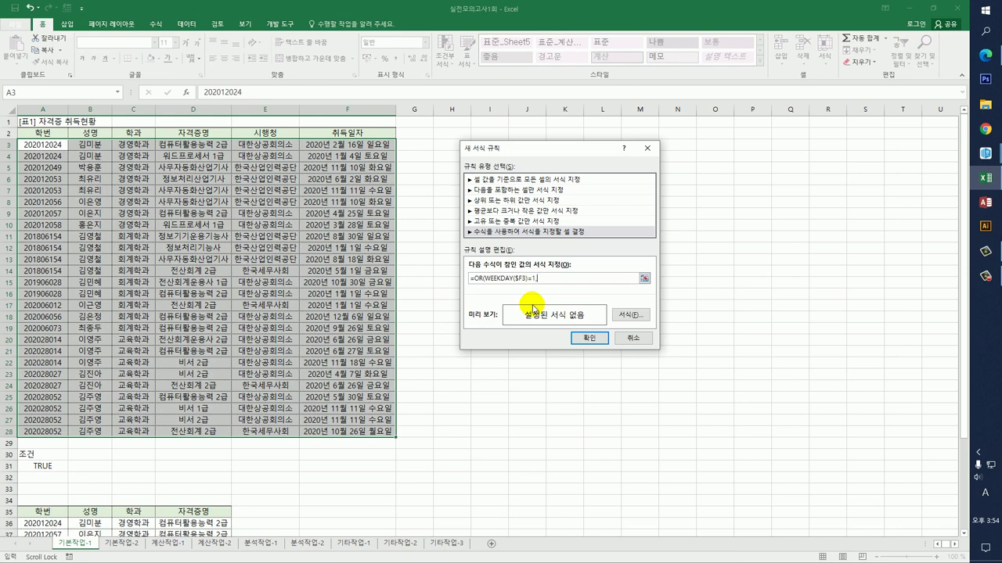
type(",WEEKDAY(")
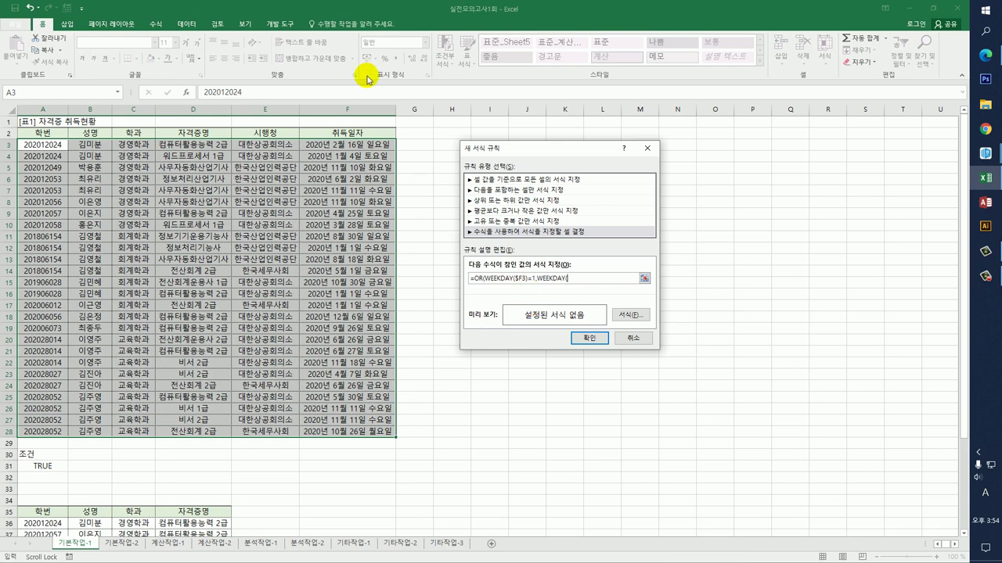
left_click(365, 147)
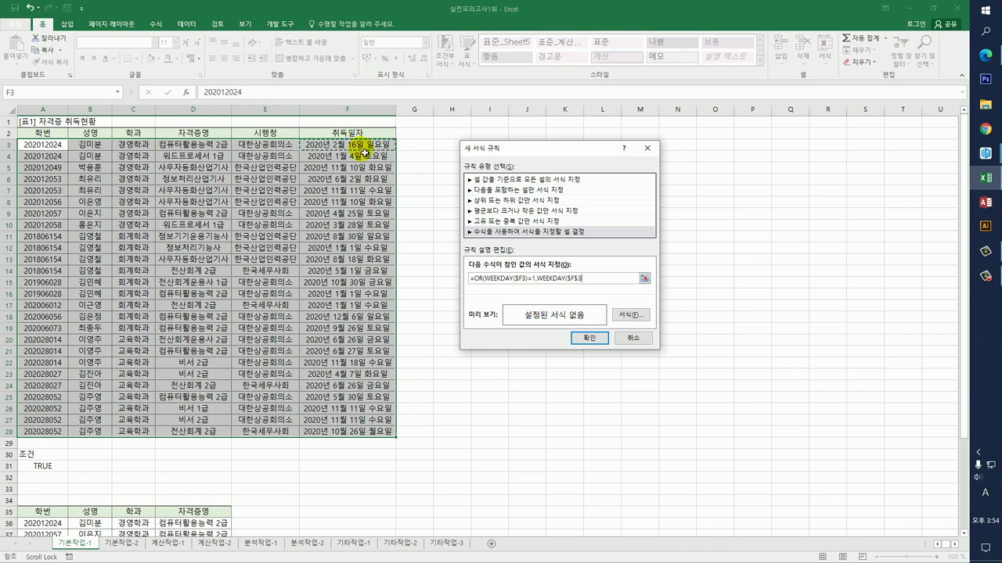
left_click(581, 279)
key("BackSpace")
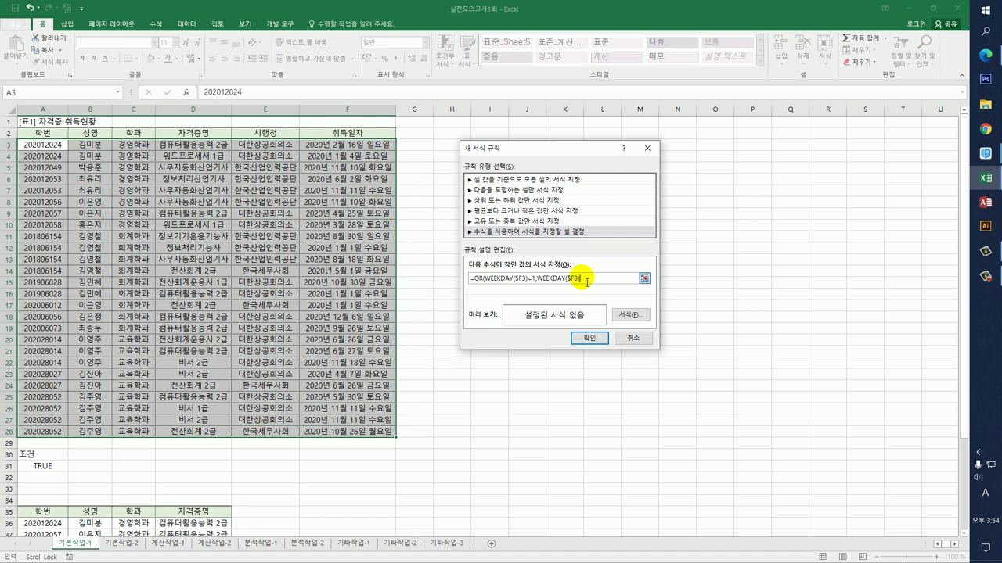
type("=7)")
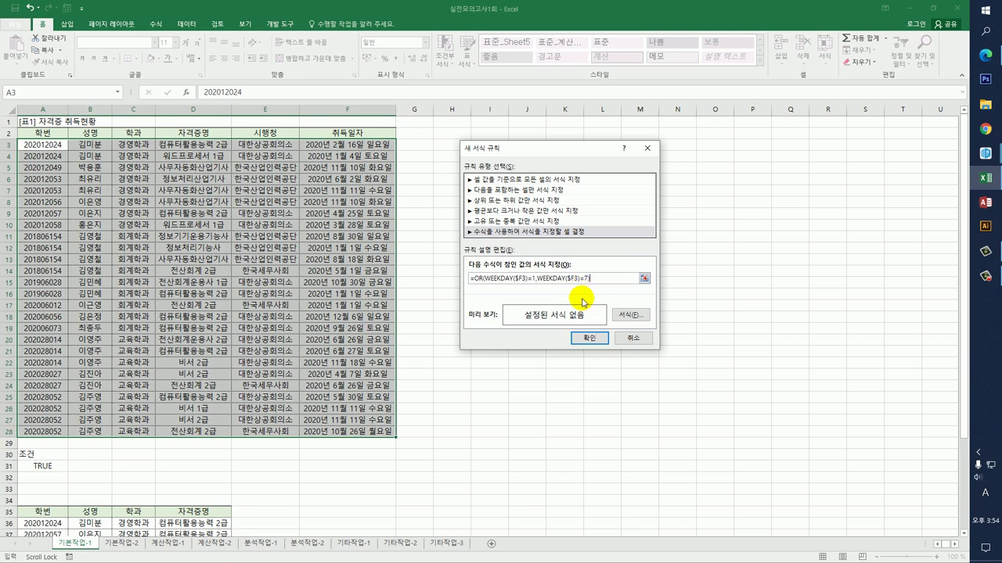
Step: Set the rule's font to bold italic (굵은 기울임꼴) in standard red and apply the rule to the table
left_click(630, 314)
left_click_drag(499, 97, 532, 138)
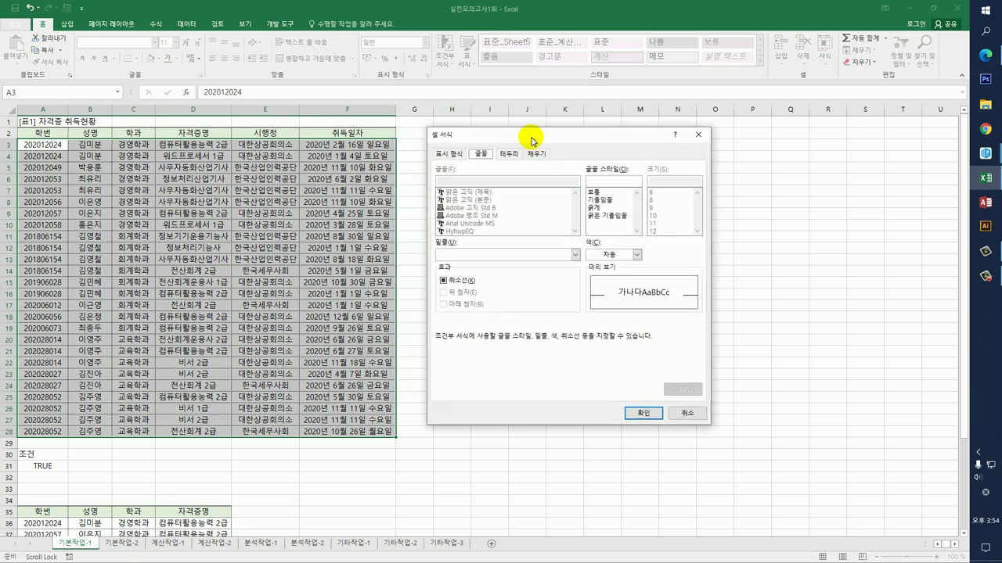
left_click(606, 216)
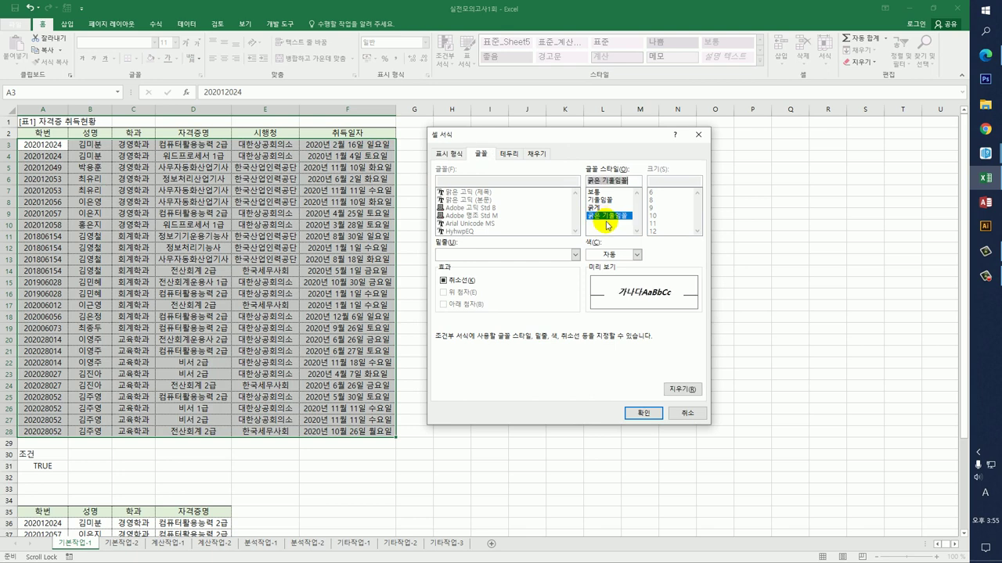
left_click(637, 255)
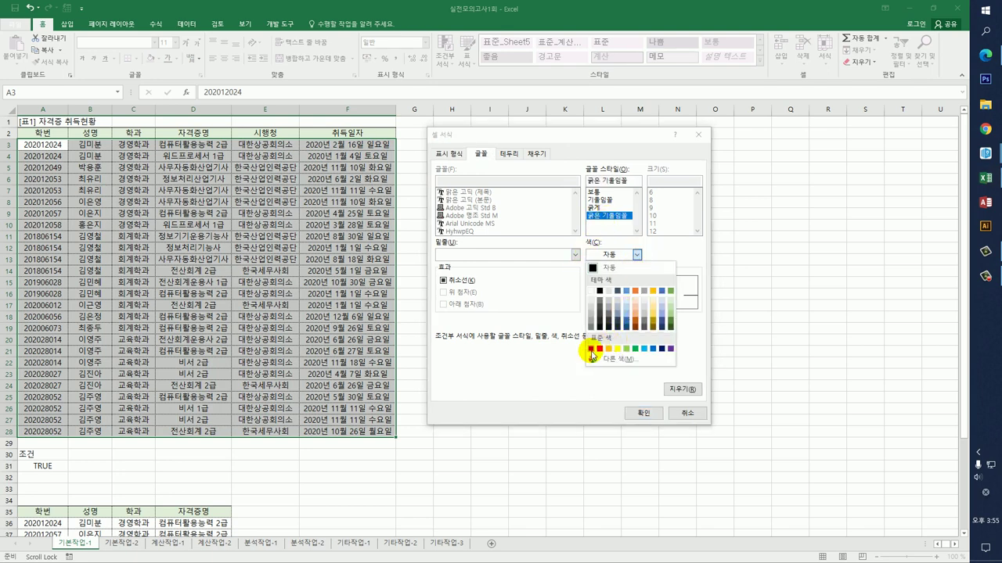
left_click(599, 348)
left_click(646, 415)
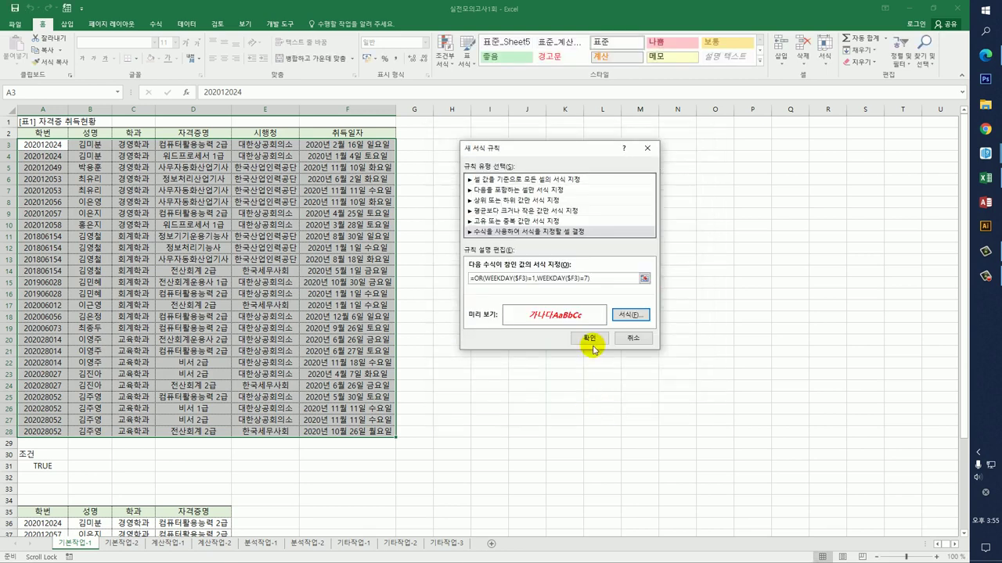
left_click(589, 407)
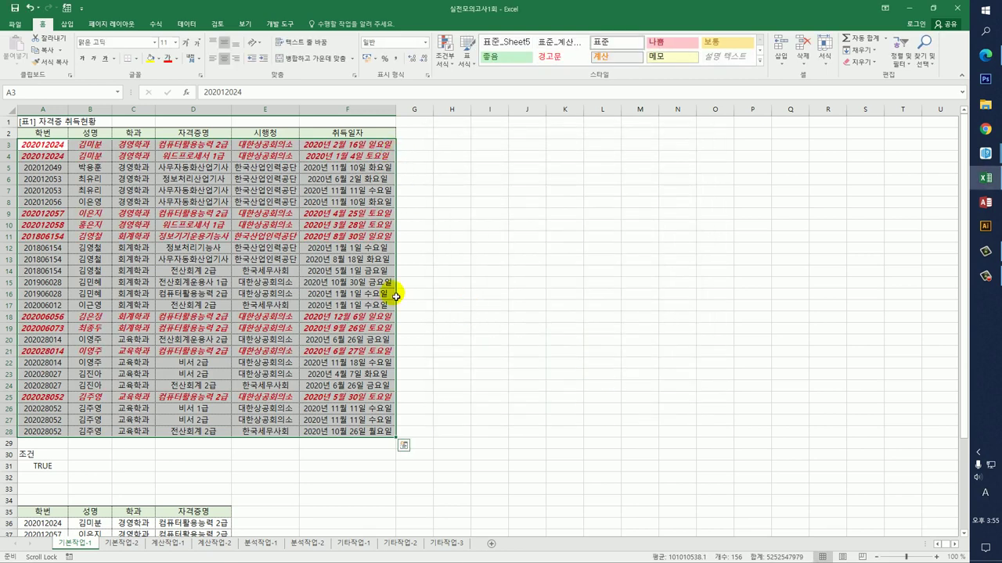
left_click(465, 350)
left_click(489, 215)
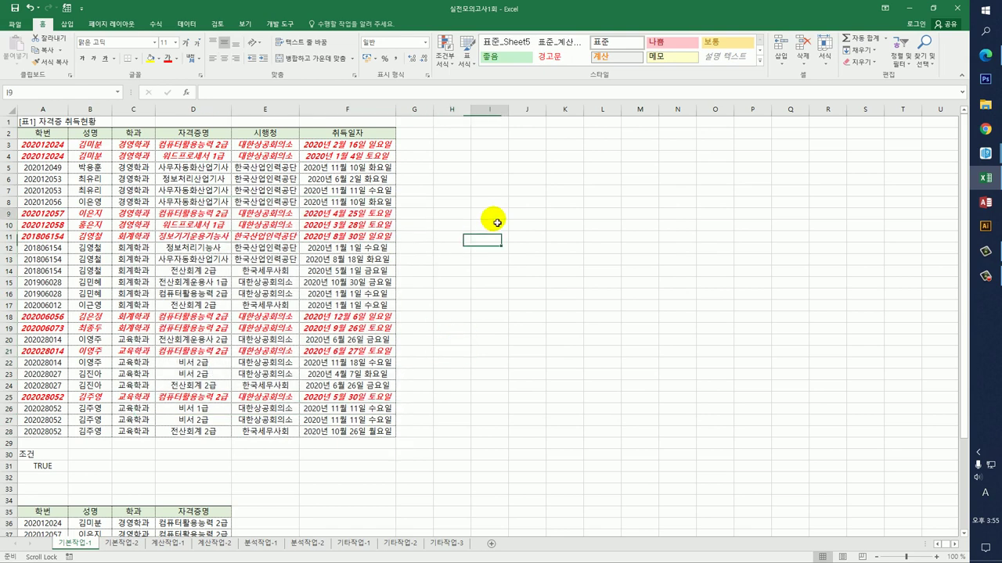
Step: Enter the test formula =WEEKDAY(F3) in cell G3 beside the first acquisition date
left_click(376, 146)
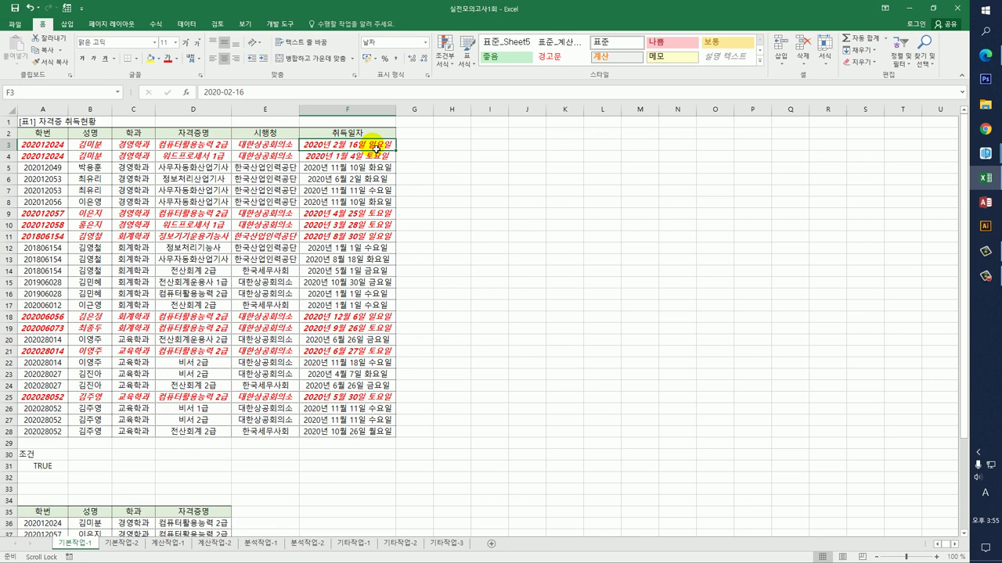
left_click(468, 148)
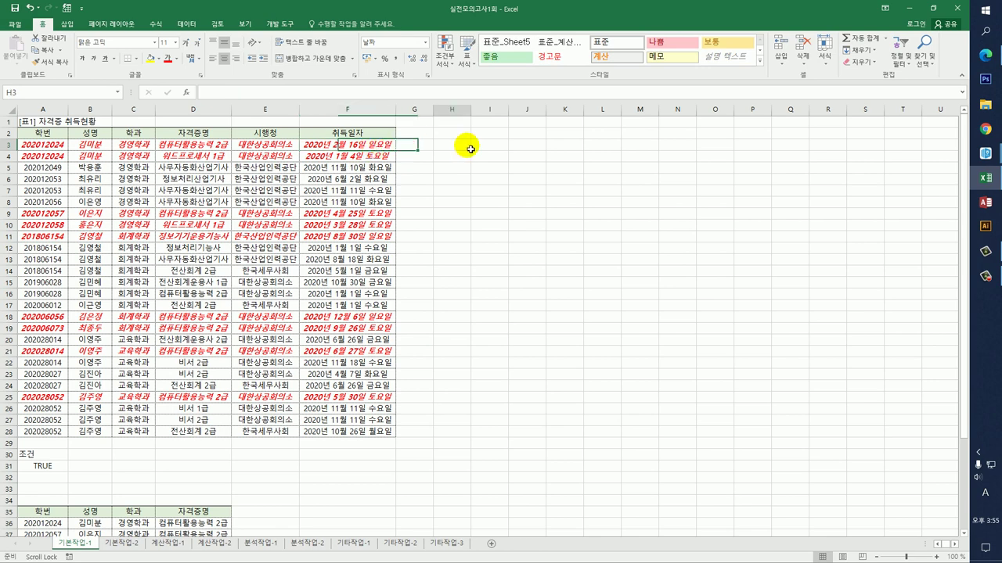
left_click(429, 147)
type("=W")
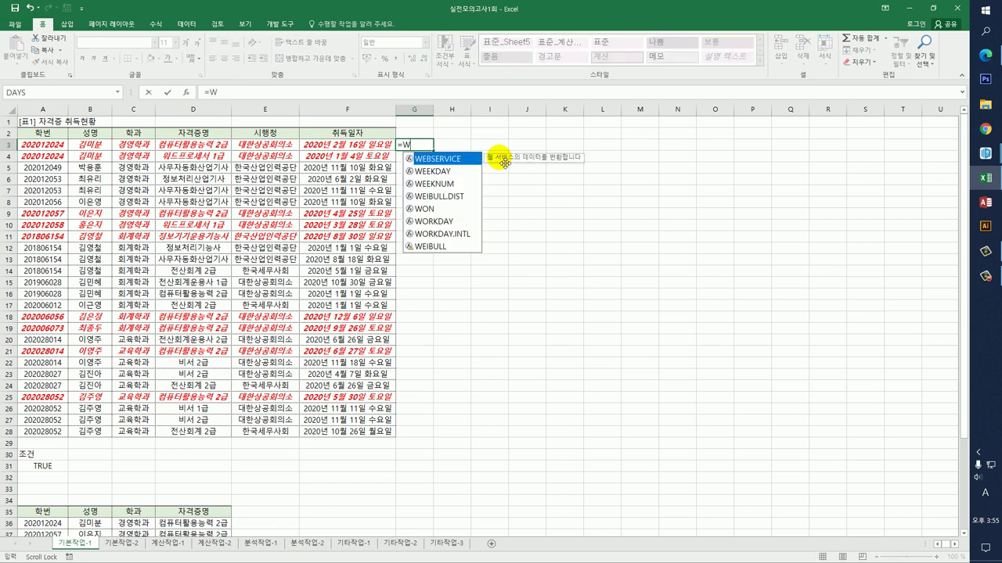
key("Down")
key("Tab")
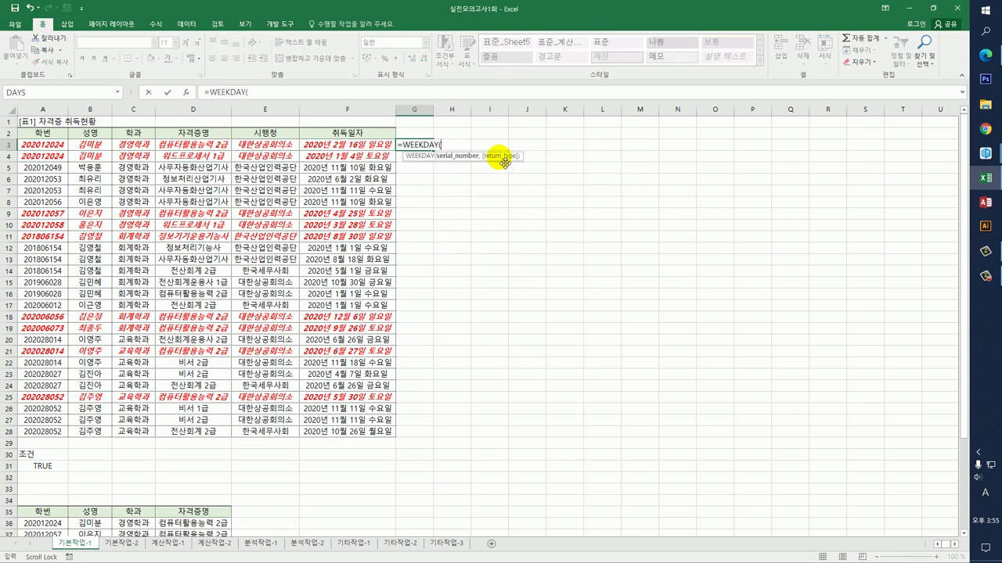
left_click(378, 148)
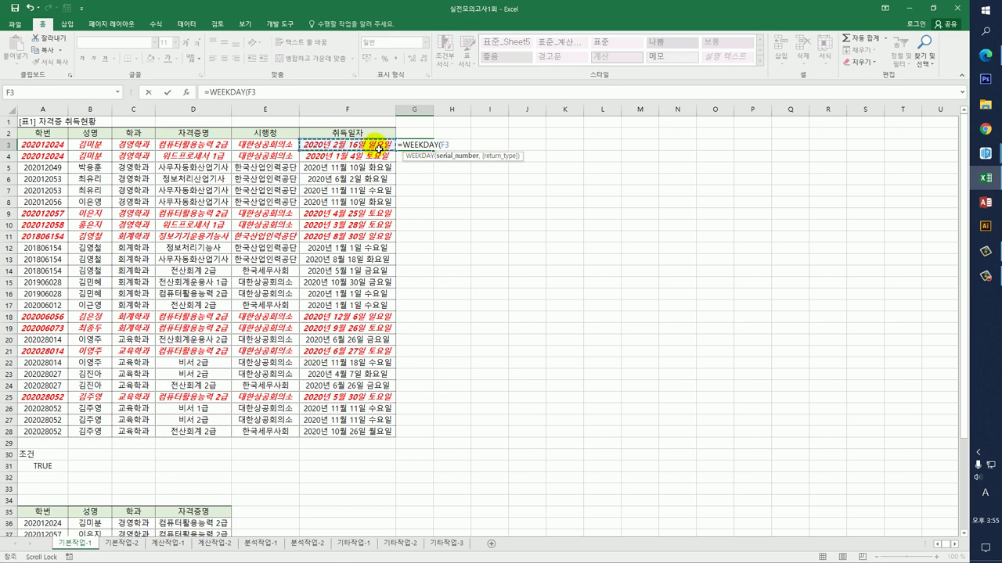
key("Return")
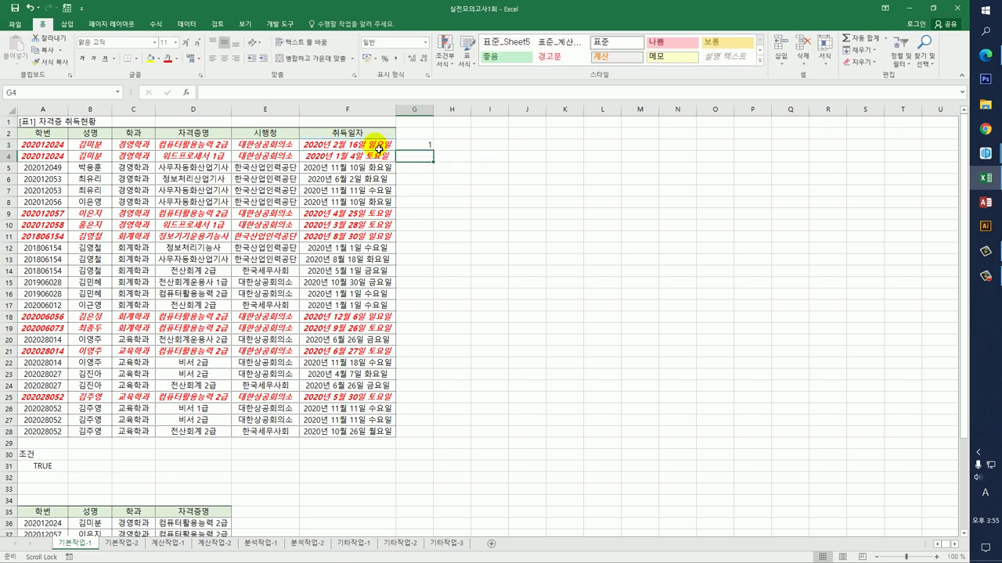
Step: Fill the WEEKDAY formula from G3 down to G28 and check the weekday numbers against the dates
left_click(431, 148)
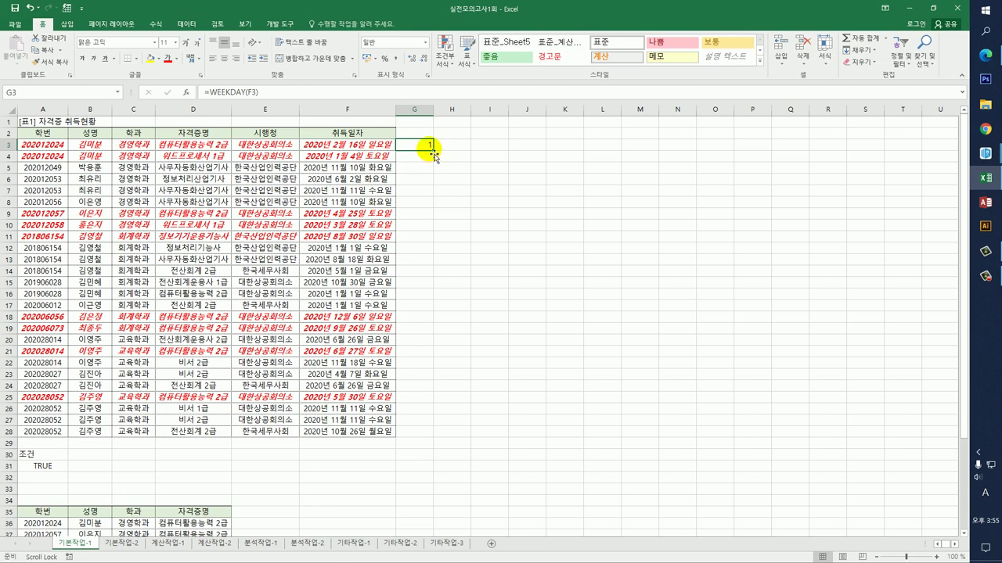
left_click_drag(433, 150, 425, 443)
left_click(420, 402)
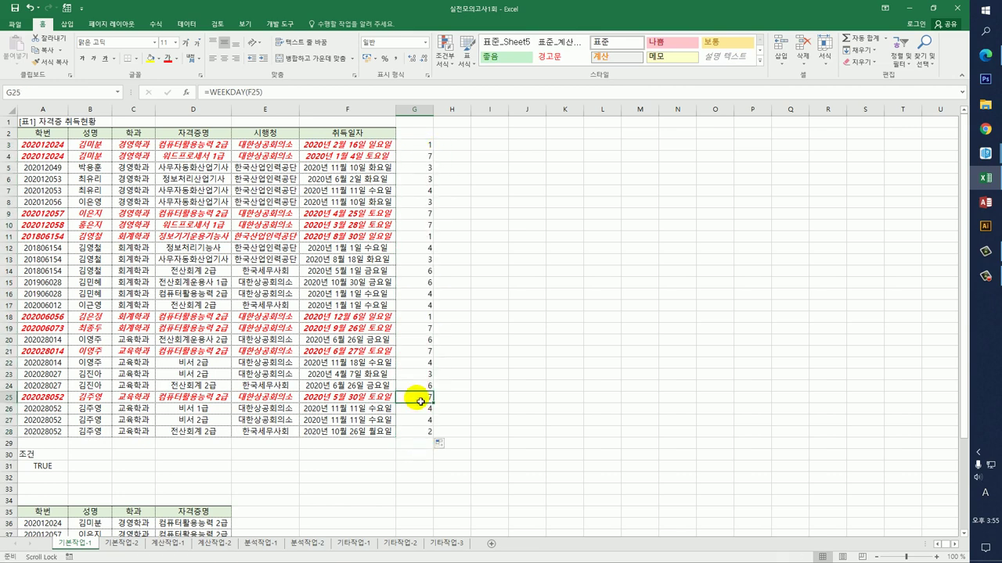
left_click(409, 148)
left_click(415, 156)
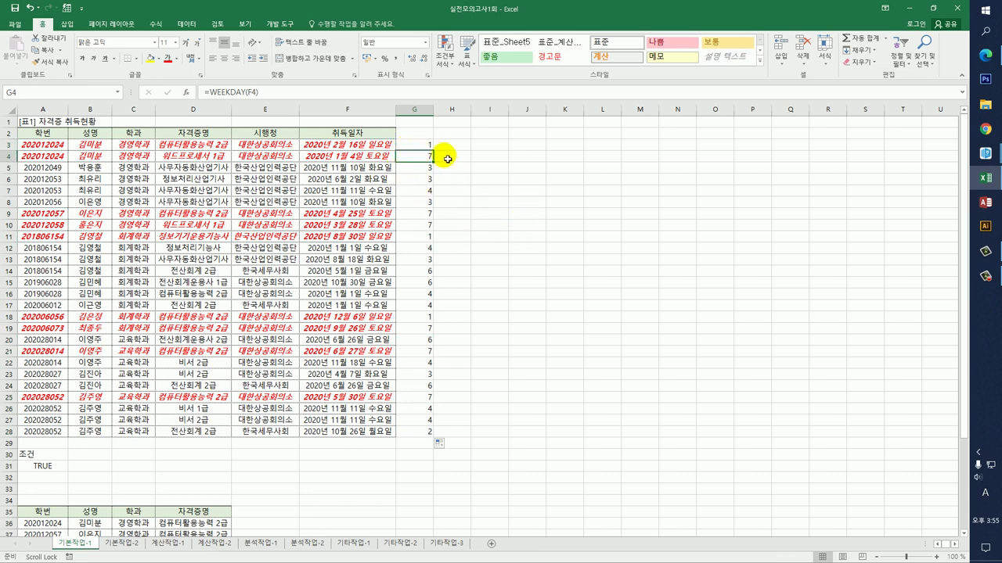
Step: Delete the WEEKDAY test formulas from G3:G28
left_click_drag(429, 146, 427, 436)
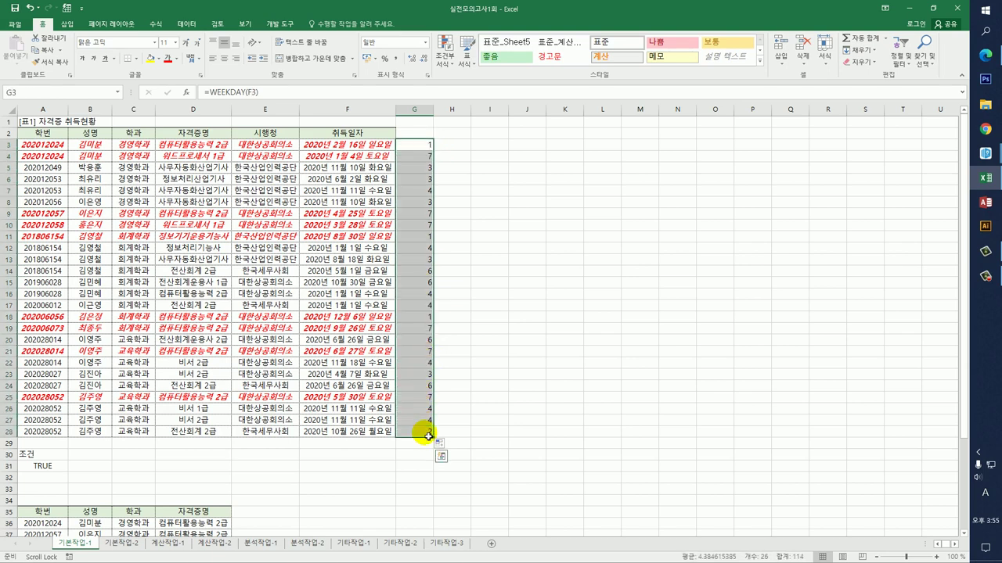
key("Delete")
left_click(505, 430)
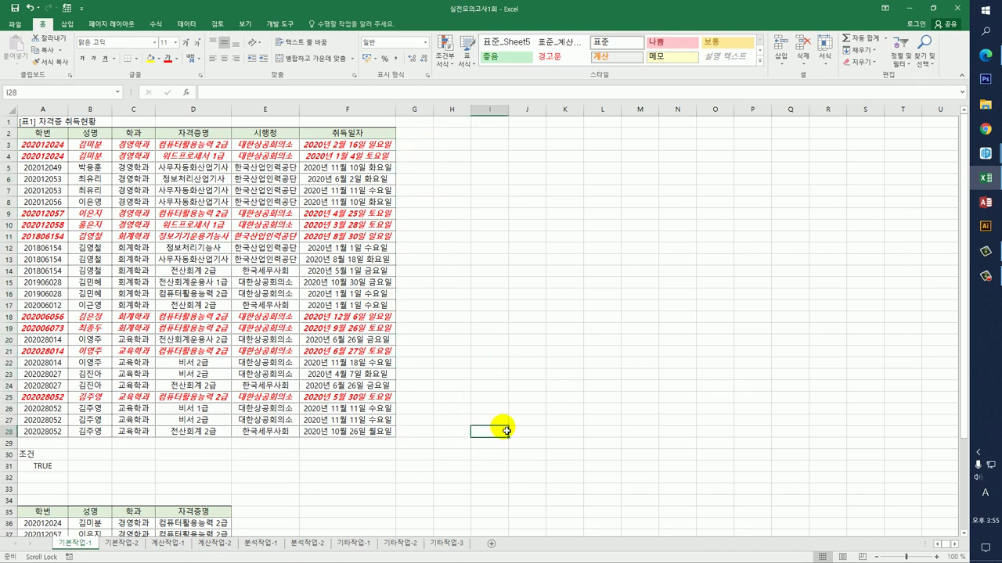
Step: On sheet 기본작업-2, set the range A1:F28 as the print area
left_click(121, 549)
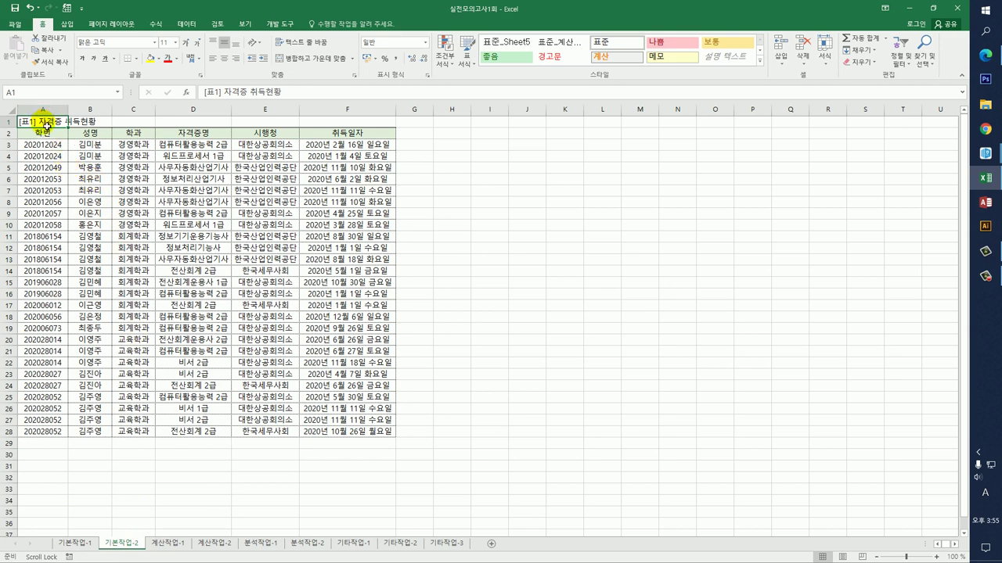
left_click_drag(43, 121, 333, 439)
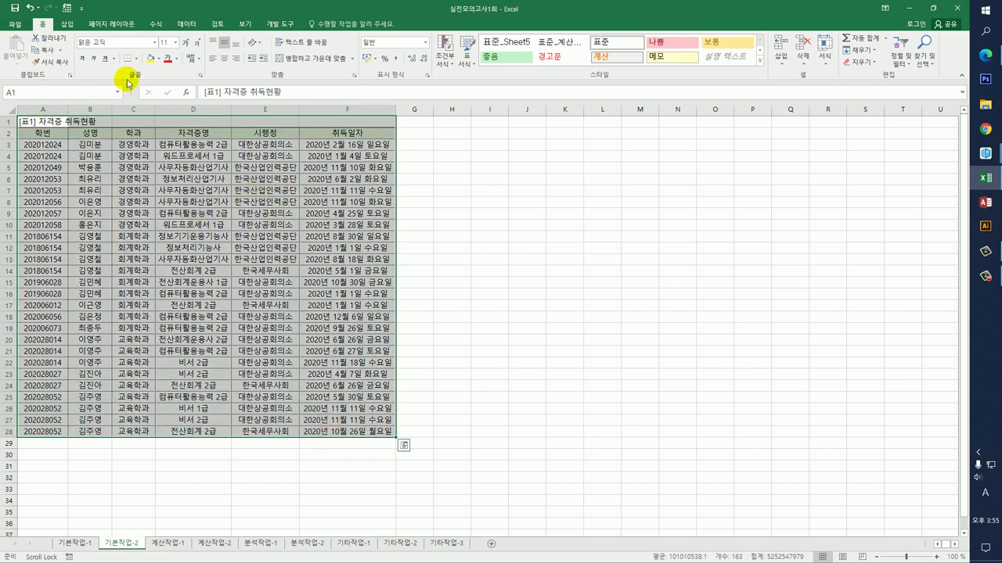
left_click(114, 25)
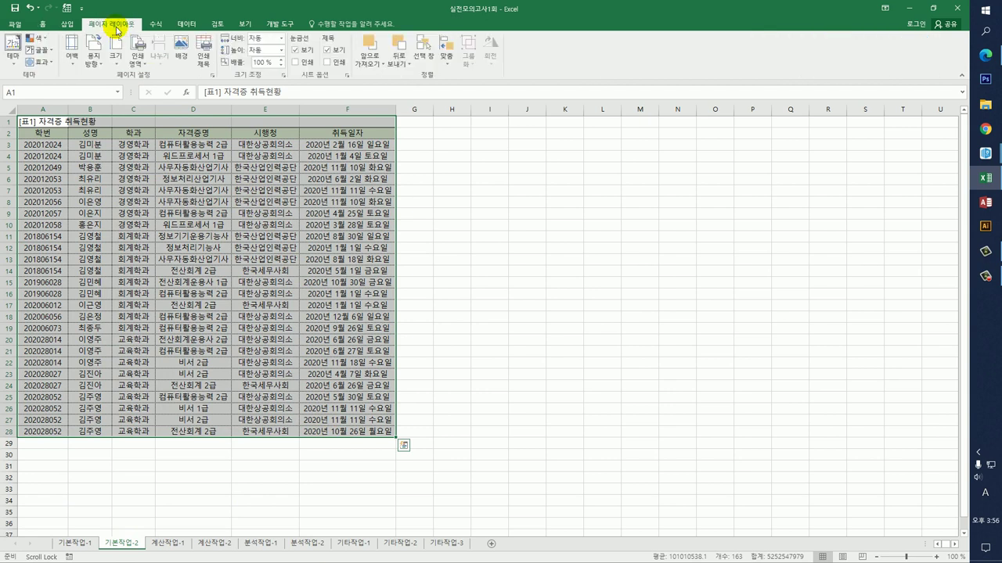
left_click(149, 75)
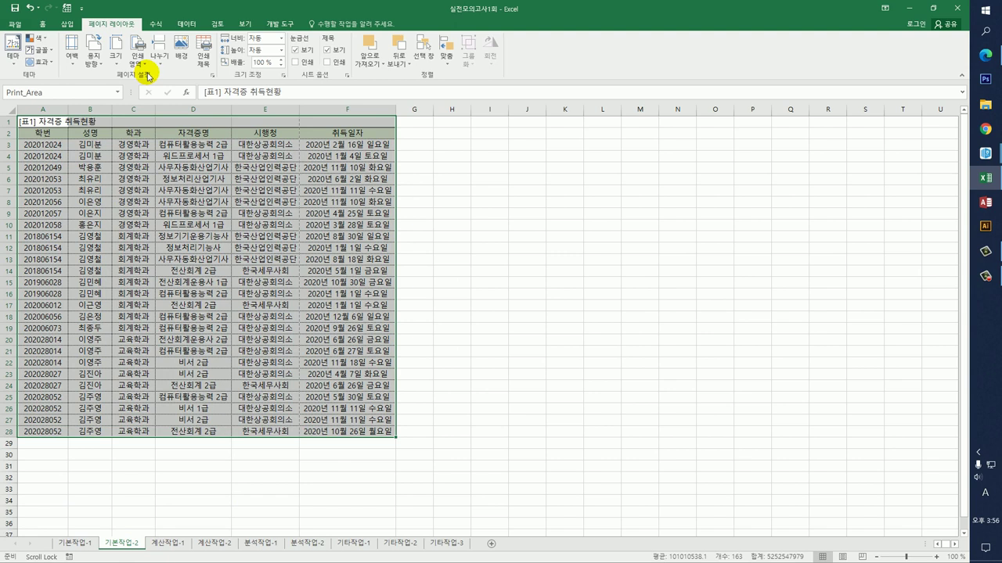
Step: Set the page orientation to landscape (가로) and centre the printout both horizontally and vertically on the page
left_click(100, 65)
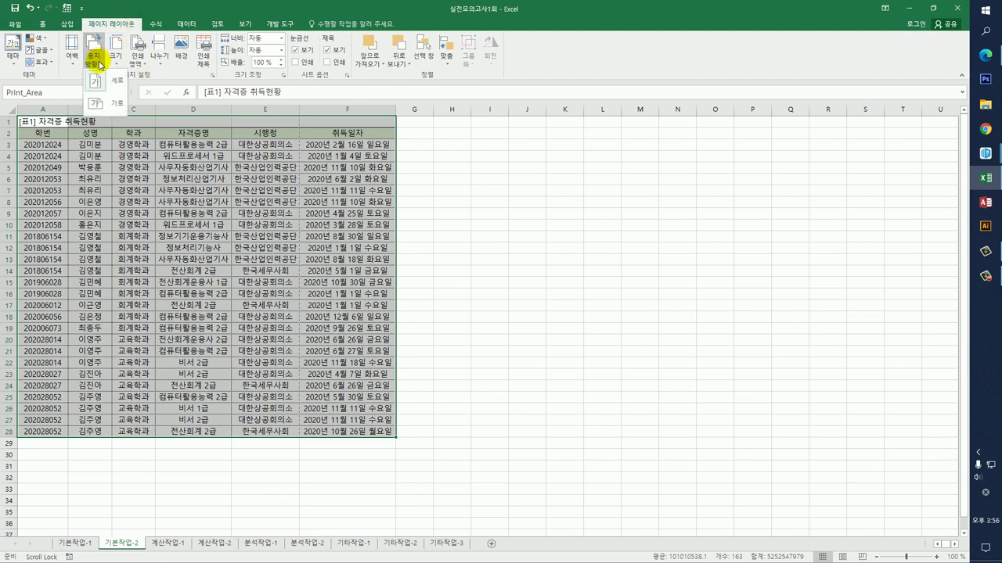
left_click(106, 102)
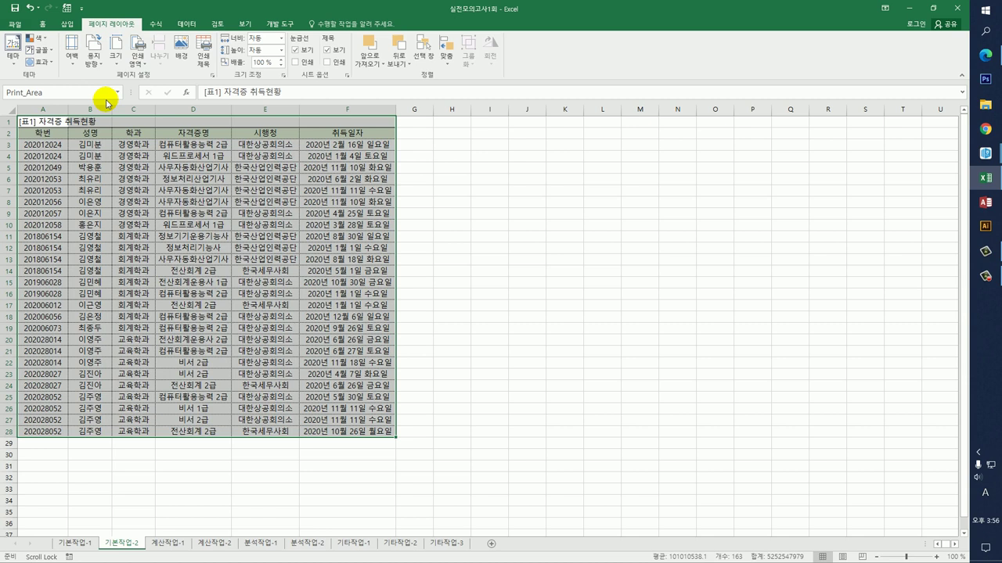
left_click(213, 75)
left_click(495, 117)
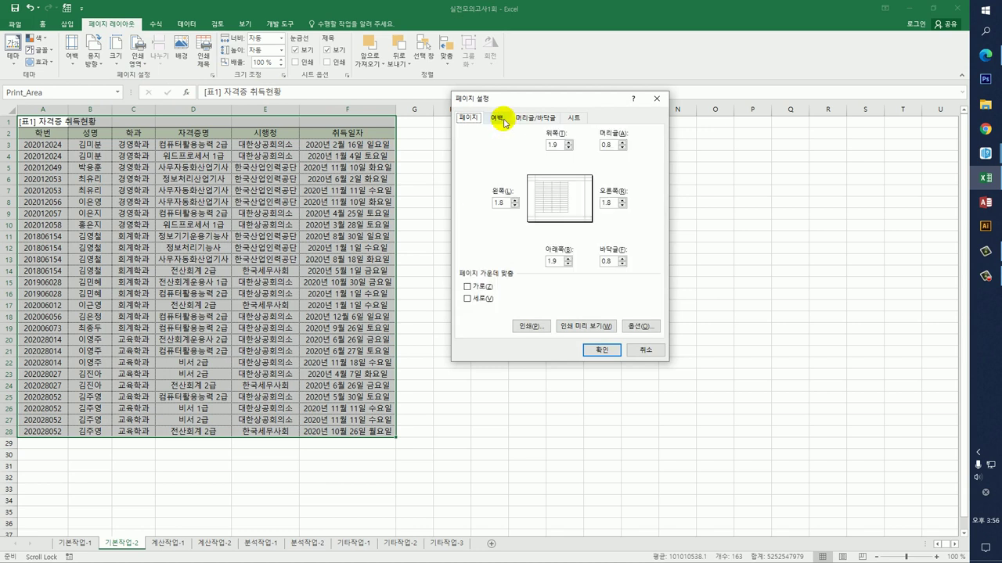
left_click(478, 286)
left_click(482, 298)
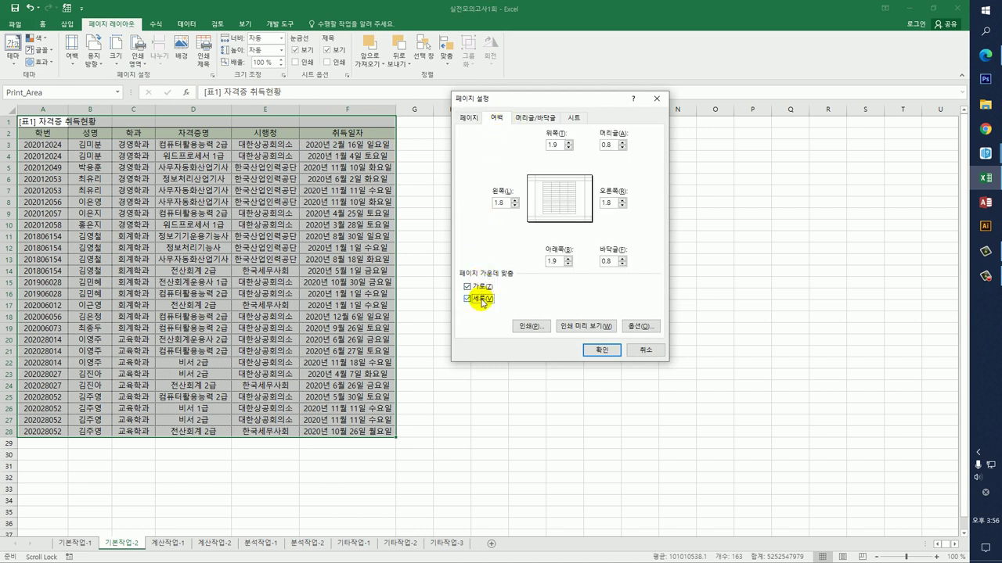
Step: Add the right-section footer "총 &[전체 페이지 수] 페이지 중 &[페이지 번호] 페이지" and apply the page setup
left_click(553, 118)
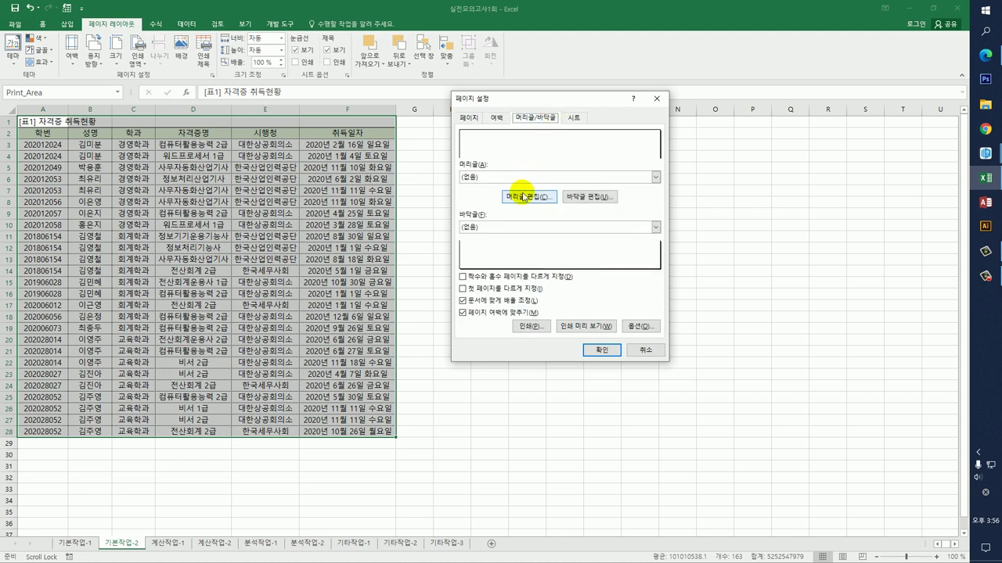
left_click(588, 197)
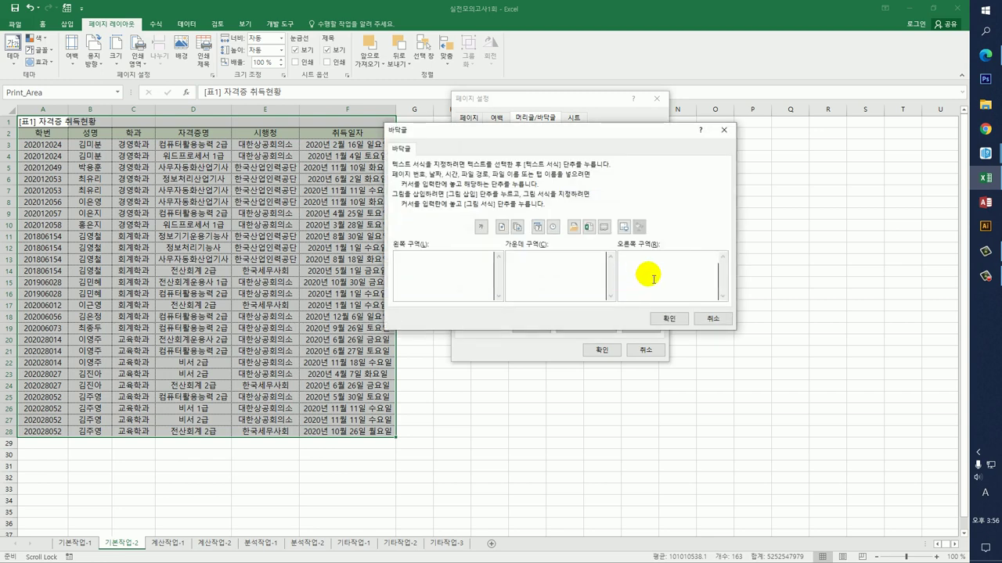
type("ㄷ")
type("총")
left_click(518, 228)
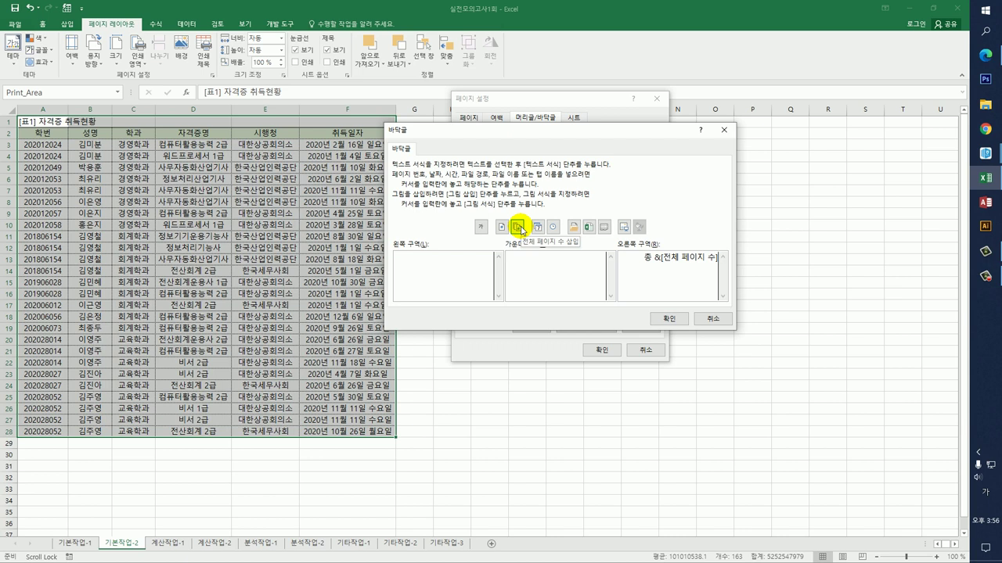
type("페이지")
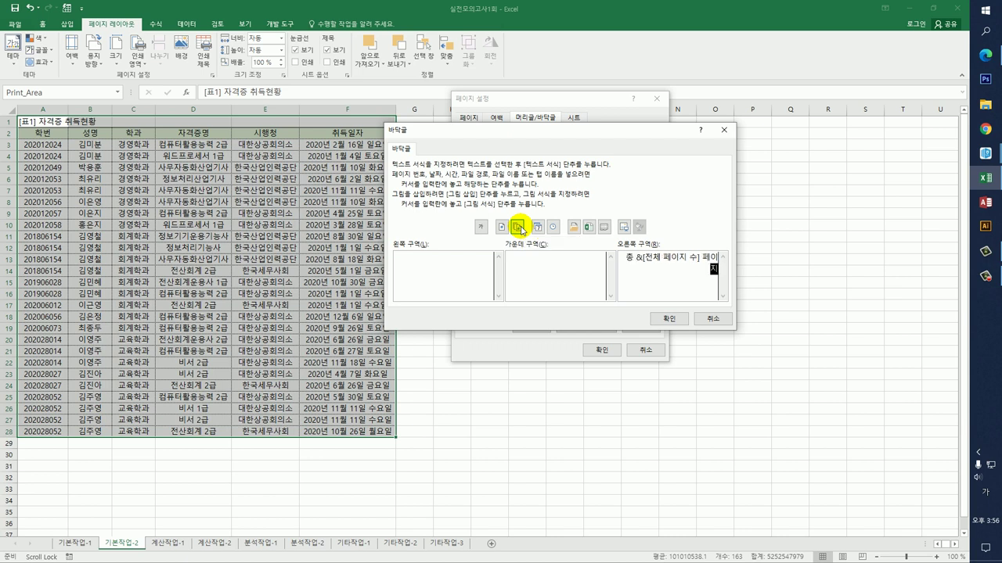
type(" 중")
left_click(500, 228)
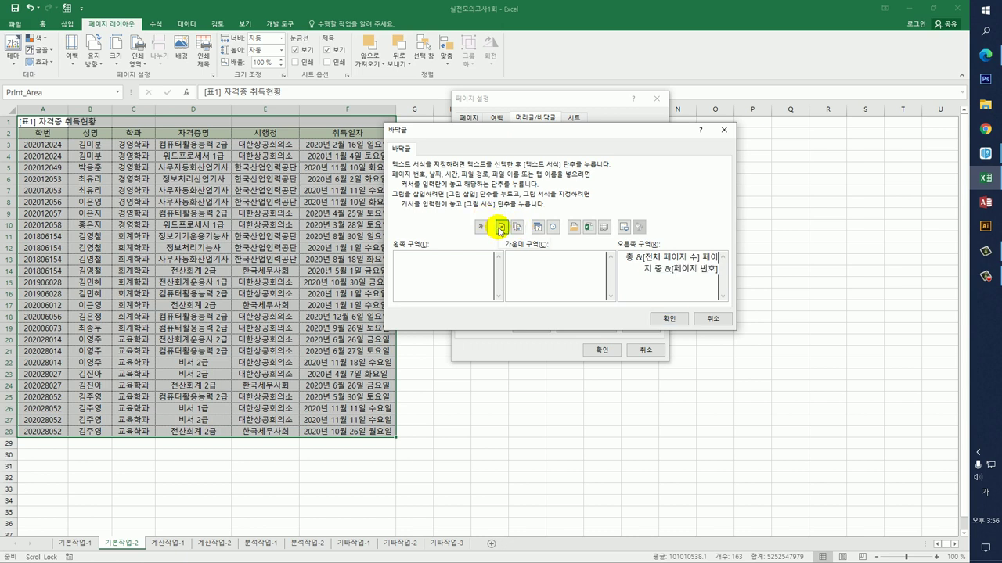
type("페이지")
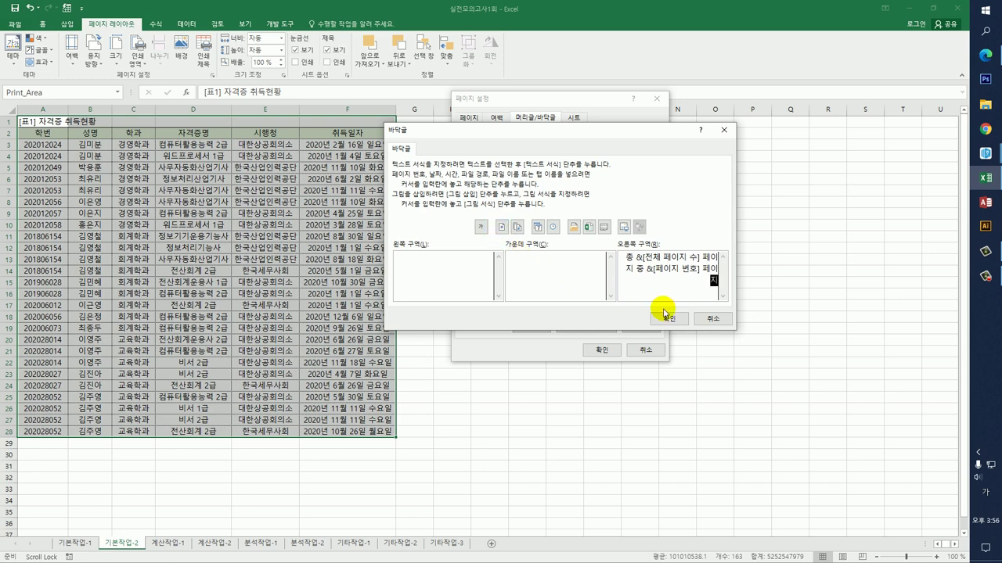
left_click(657, 319)
left_click(605, 352)
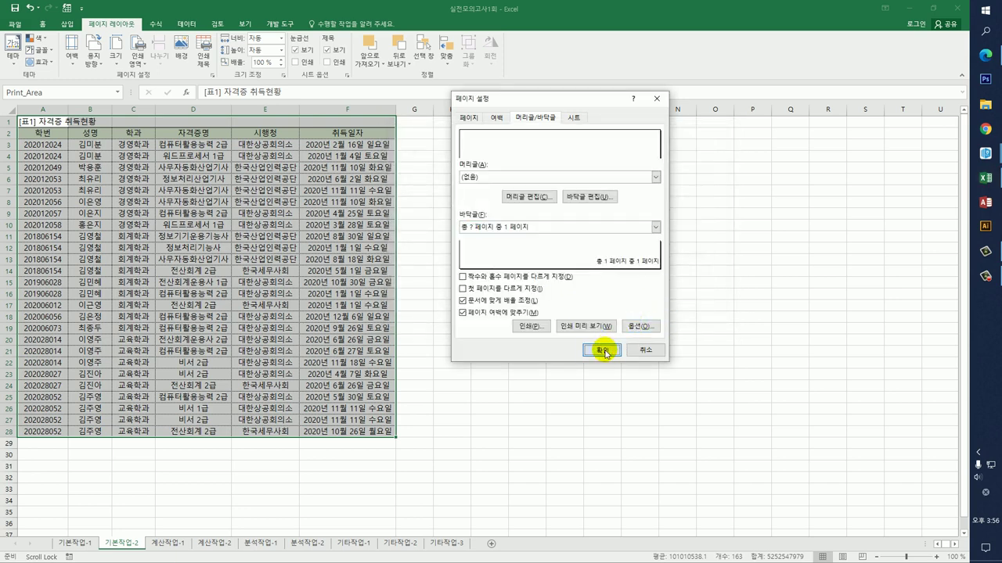
left_click(552, 368)
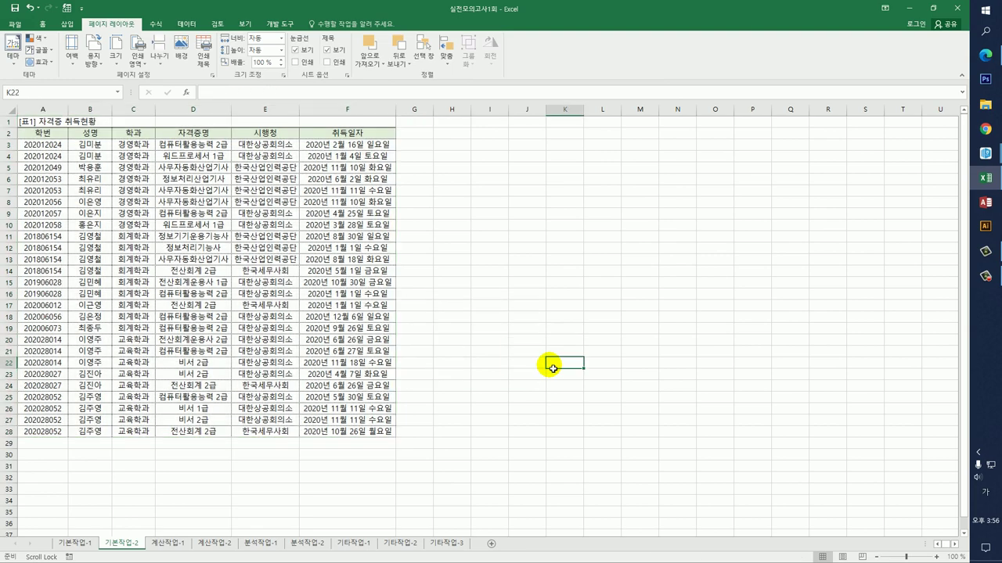
Step: Check the landscape layout, page centring and footer in the print preview, and return to the sheet
left_click(19, 25)
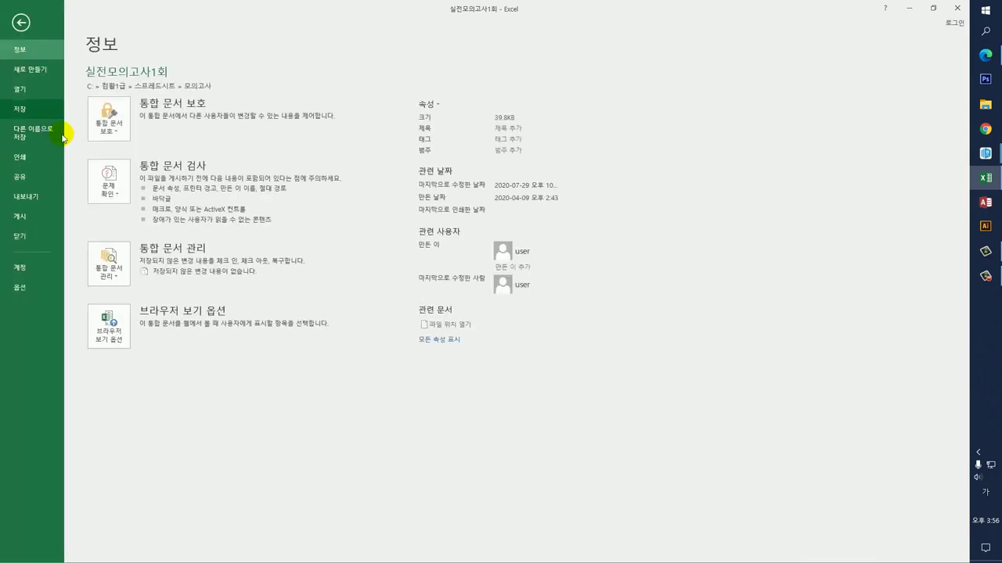
left_click(35, 160)
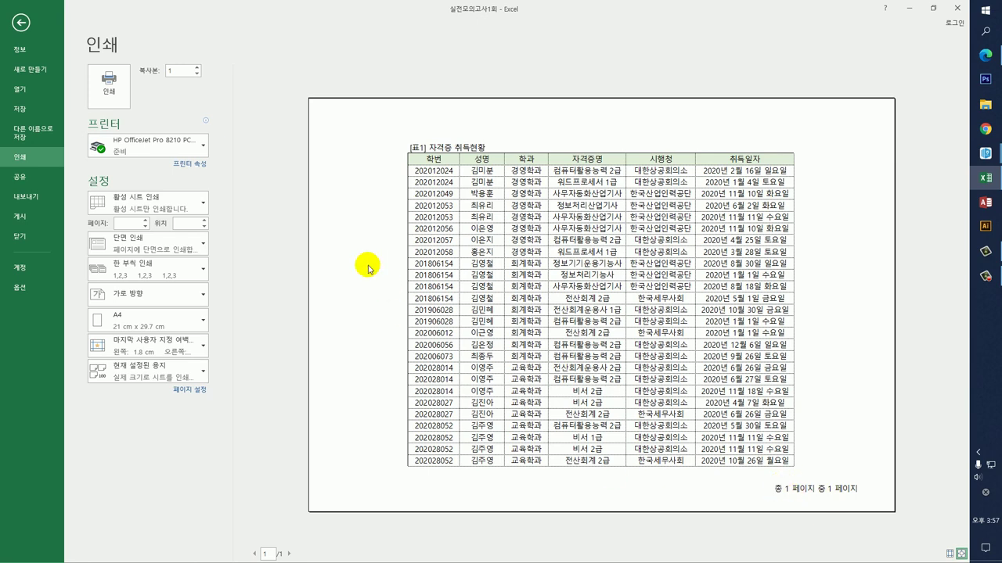
left_click(21, 23)
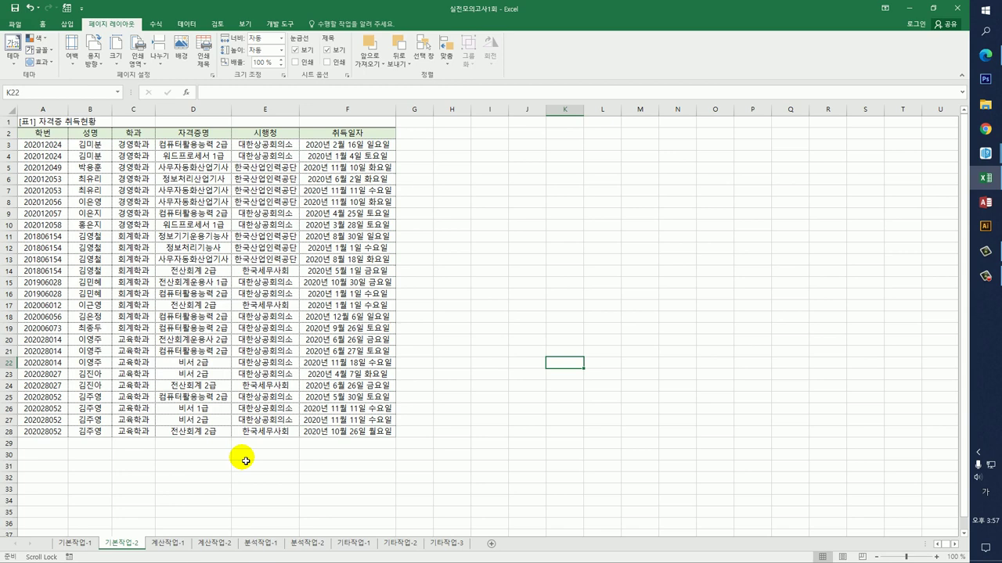
Step: On sheet 계산작업-1, widen column A to fit the full student numbers
left_click(161, 550)
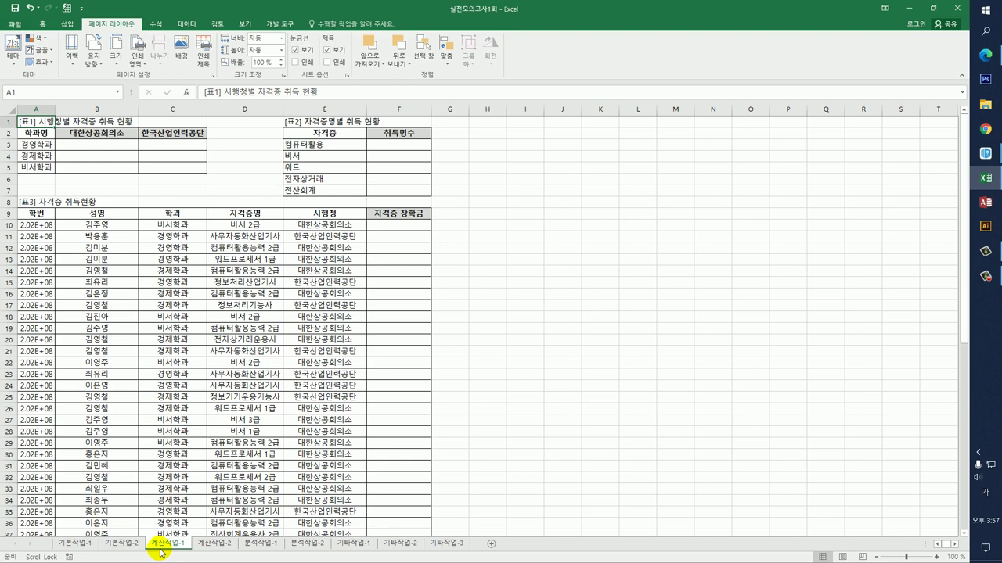
left_click(89, 152)
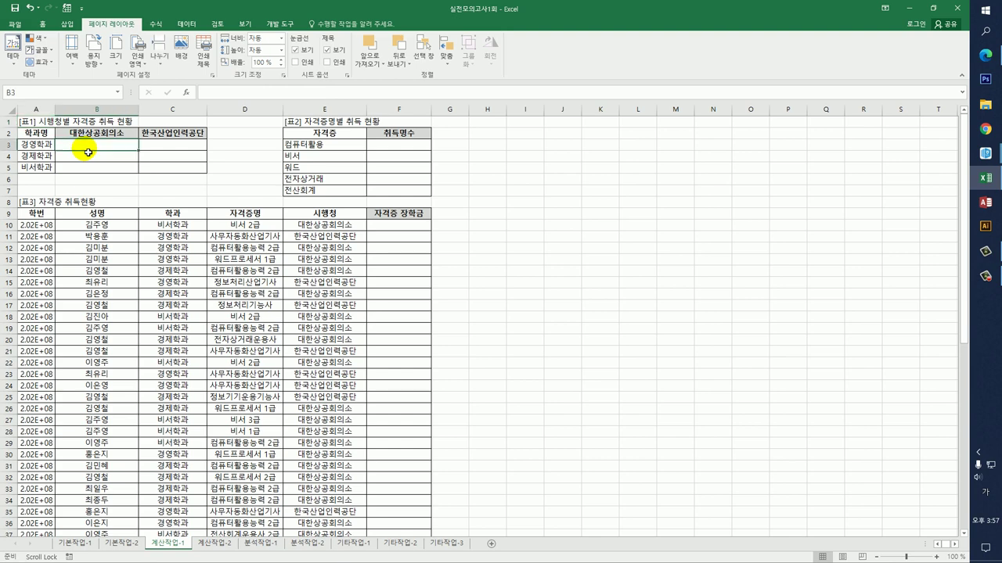
left_click_drag(55, 108, 75, 116)
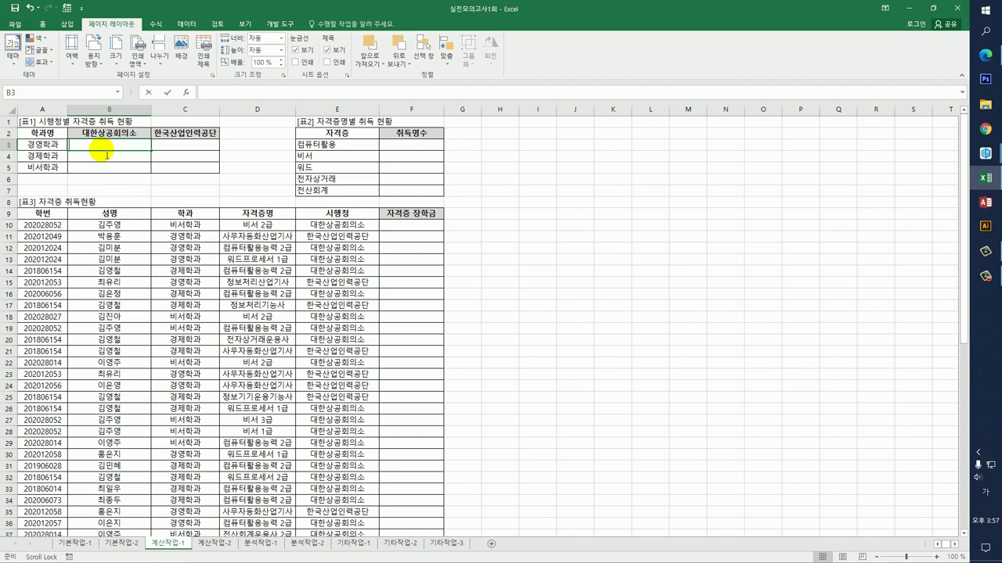
Step: Begin the formula in B3 with SUM and the department condition: =SUM(($C$10:$C$37=$A3
type("=")
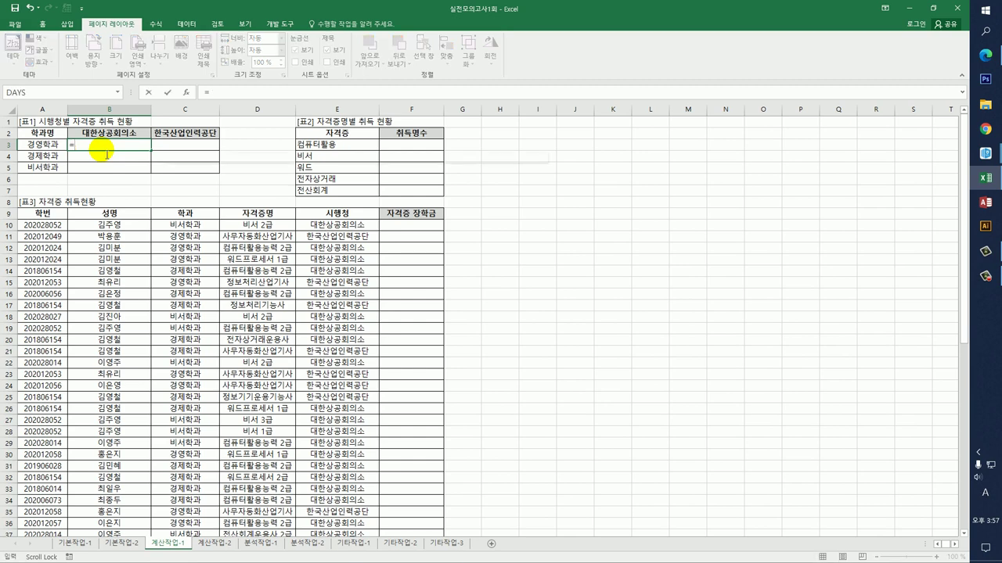
type("SUM(")
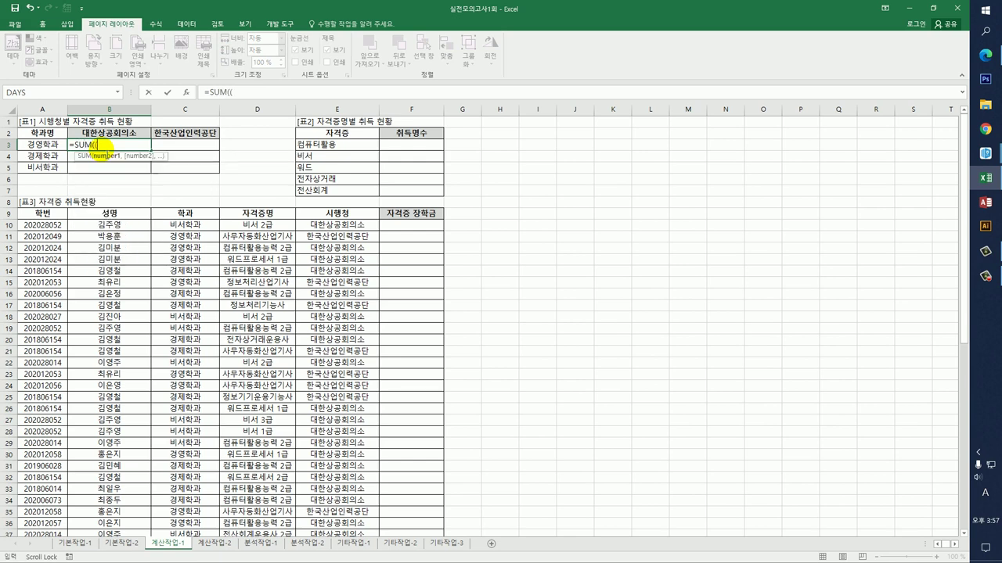
type("(")
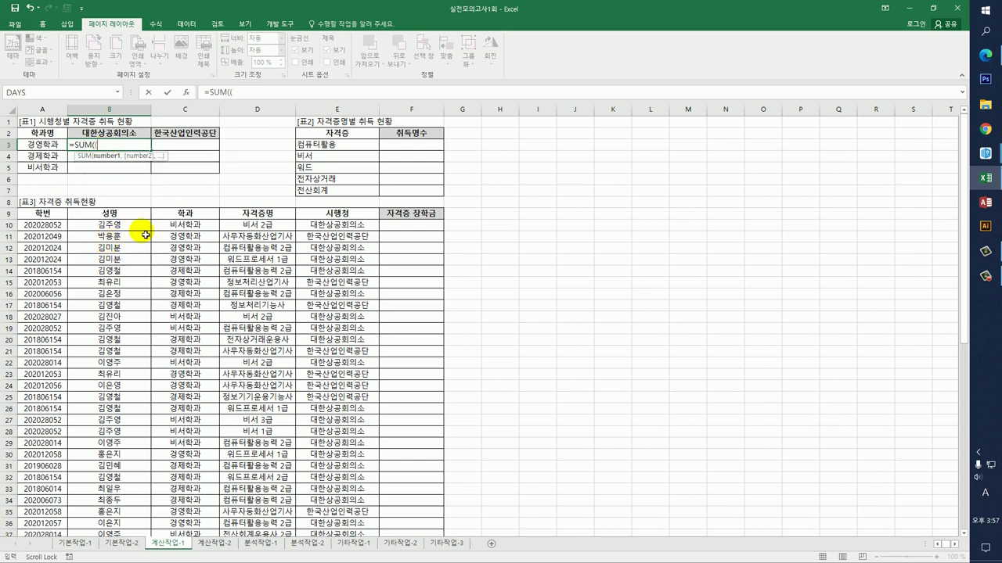
left_click_drag(174, 226, 187, 510)
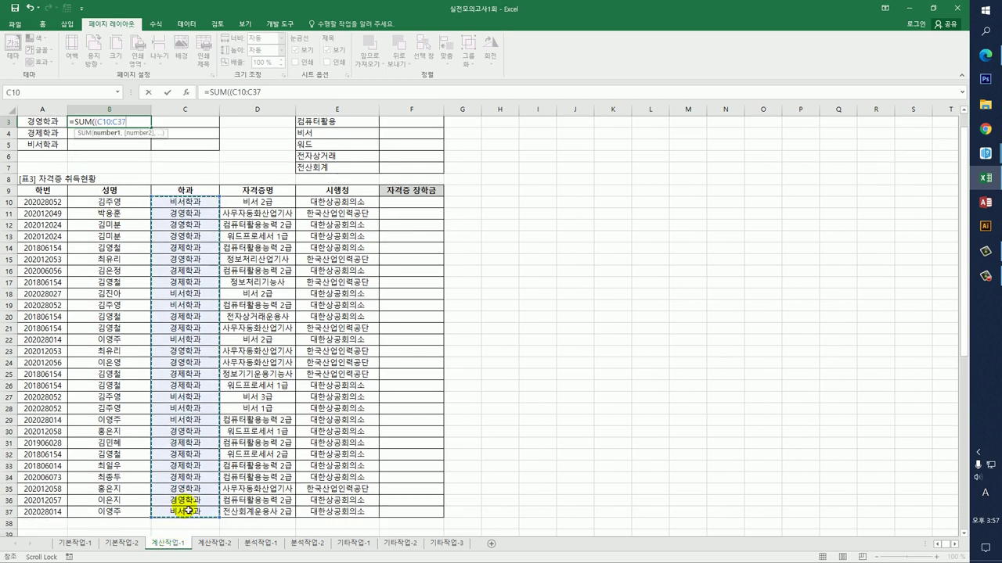
key("F4")
type("=")
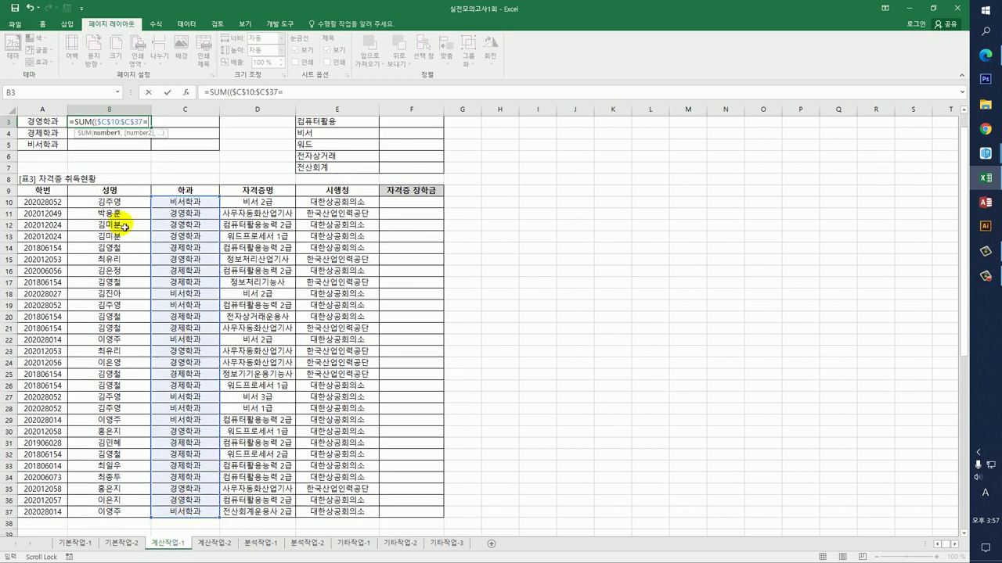
left_click(40, 123)
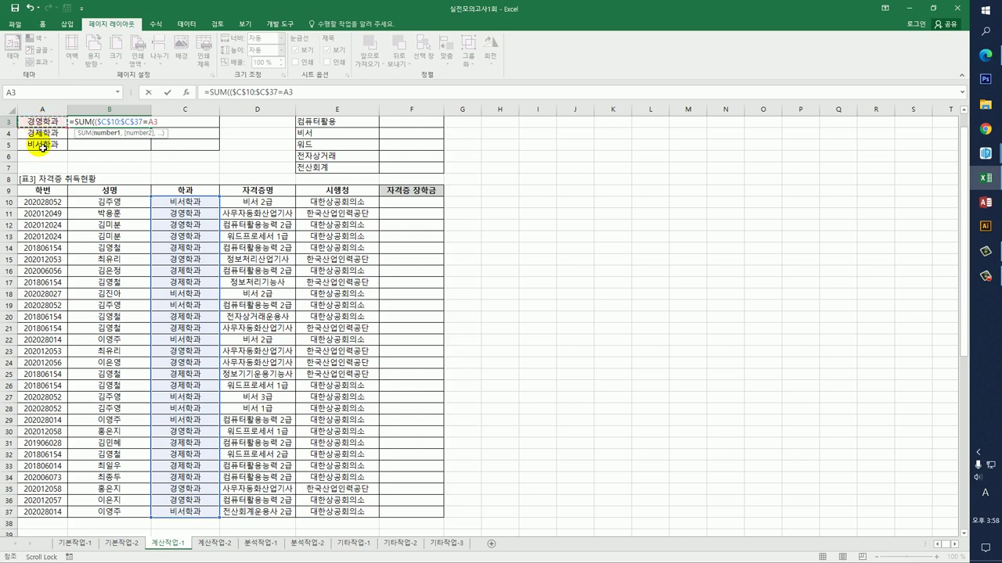
key("F4")
key("F4")
key("F4")
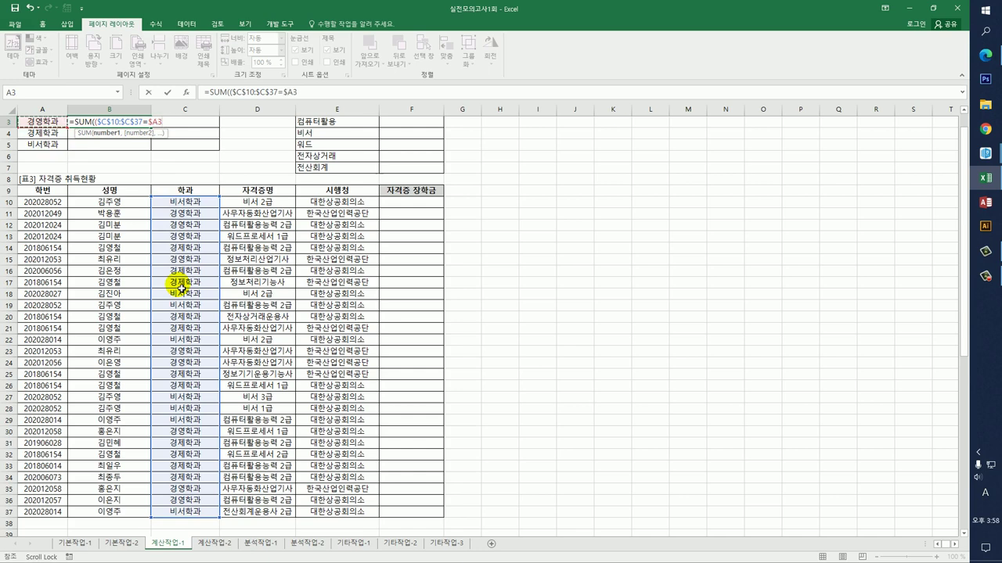
Step: Complete the B3 formula with the issuing-agency condition )*($E$10:$E$37=B$2)) and enter it as an array formula
type(")*(")
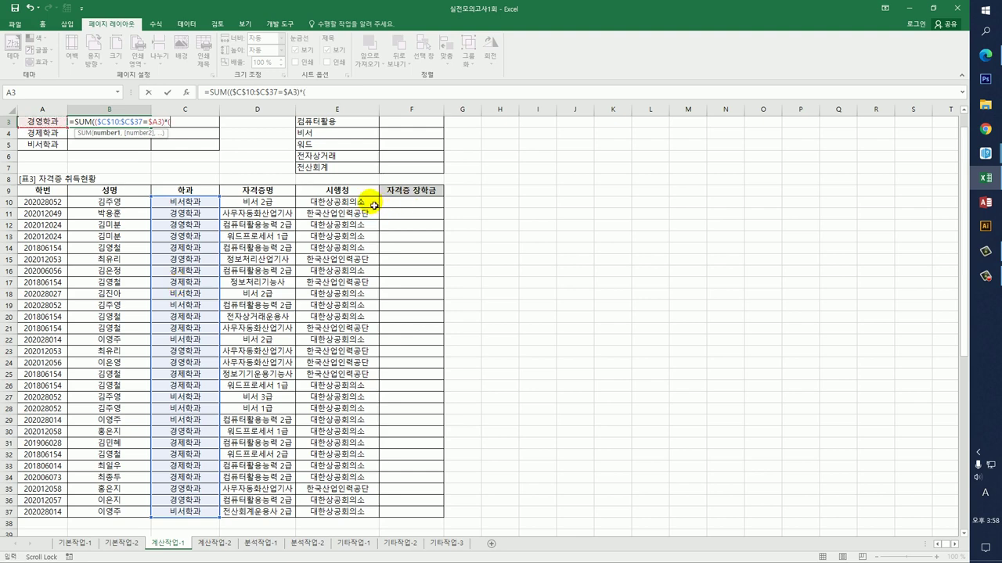
left_click_drag(370, 202, 369, 523)
key("F4")
scroll(368, 461, "up", 1)
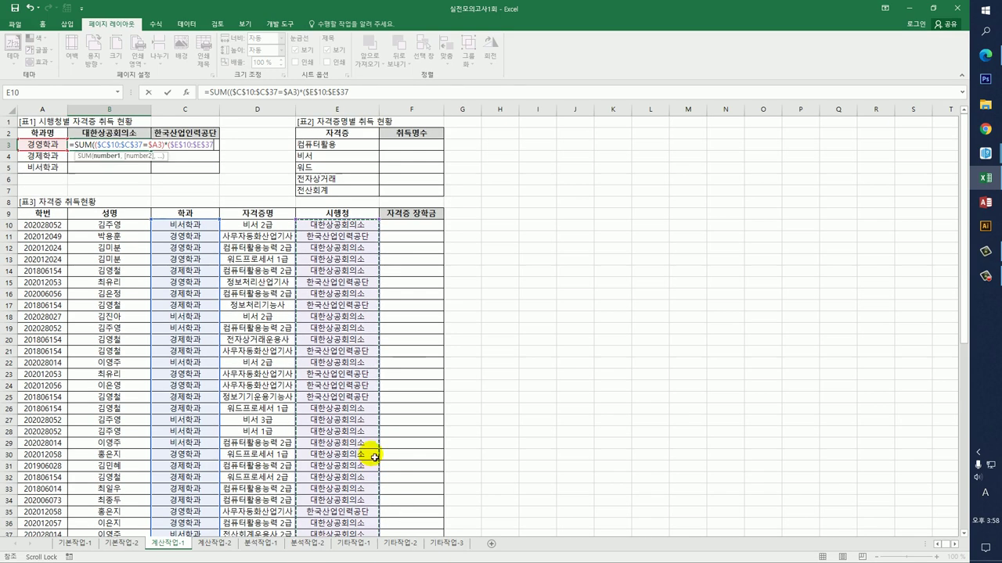
type("=")
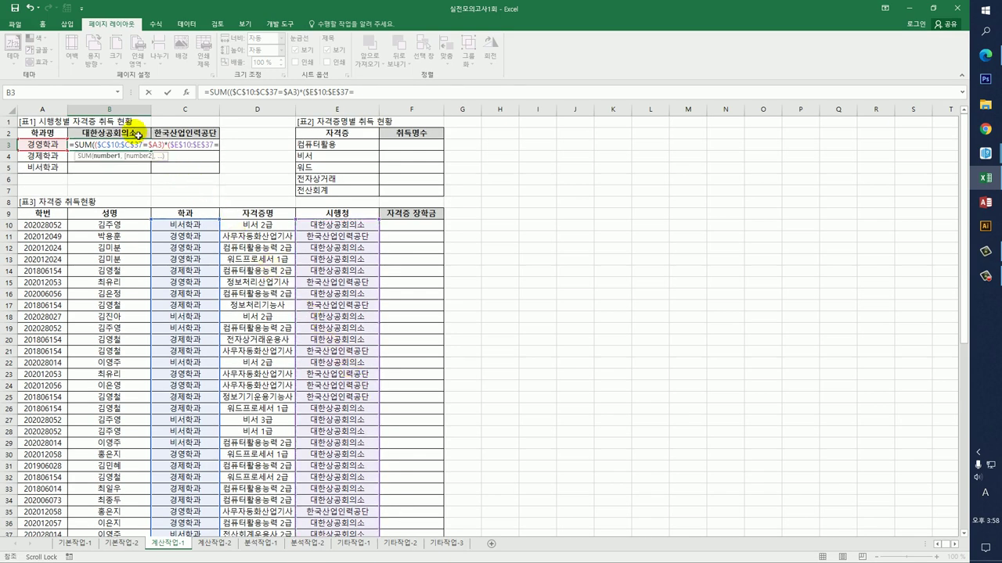
left_click(138, 135)
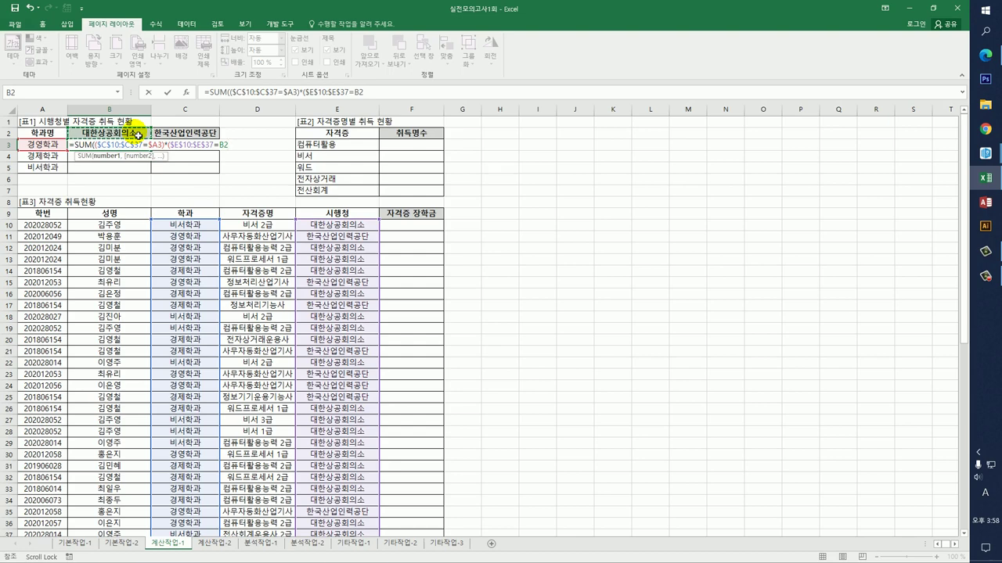
key("F4")
key("F4")
type(")")
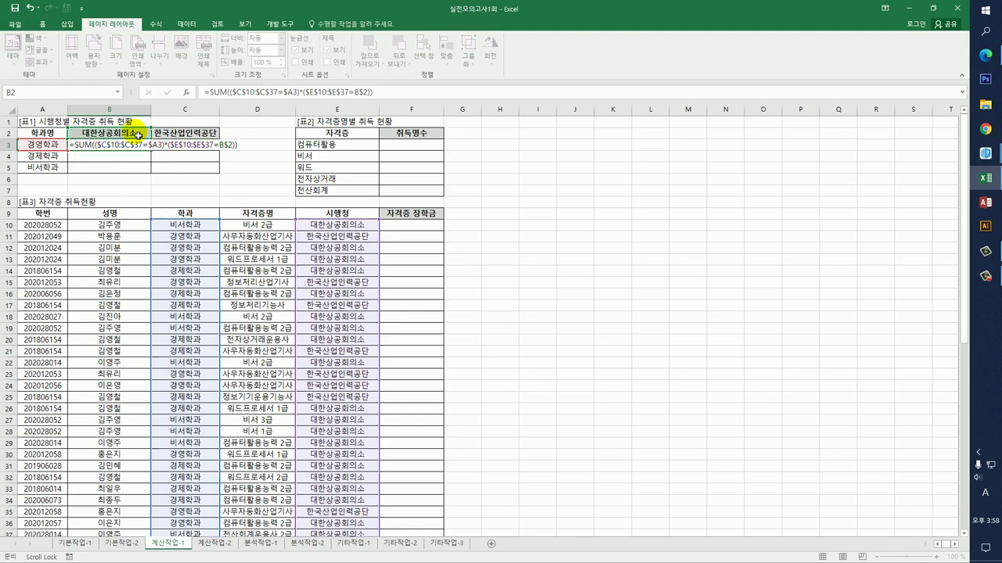
key("ctrl+shift+Return")
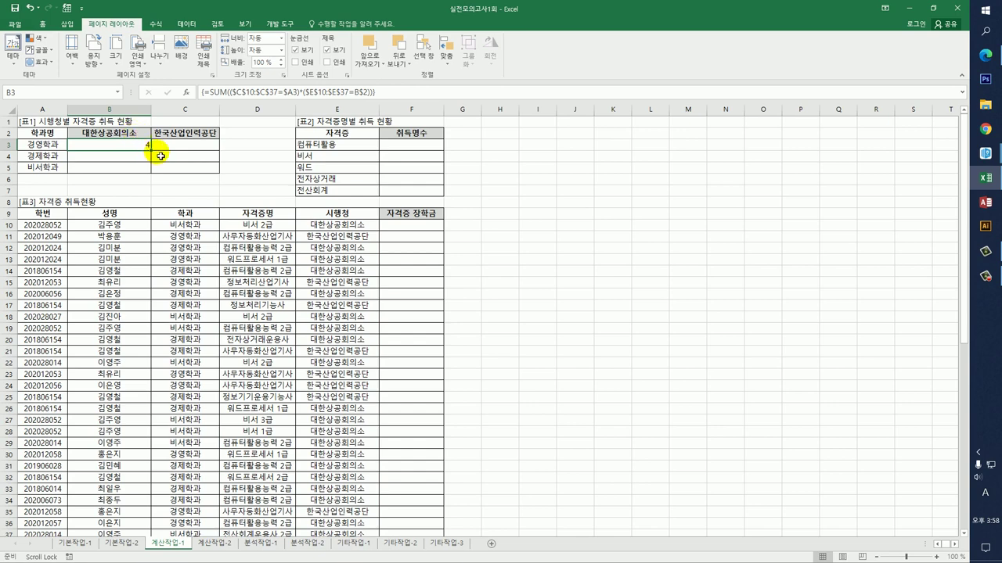
Step: Fill the B3 array formula across the whole result range B3:C5 of 표1
left_click_drag(150, 150, 200, 172)
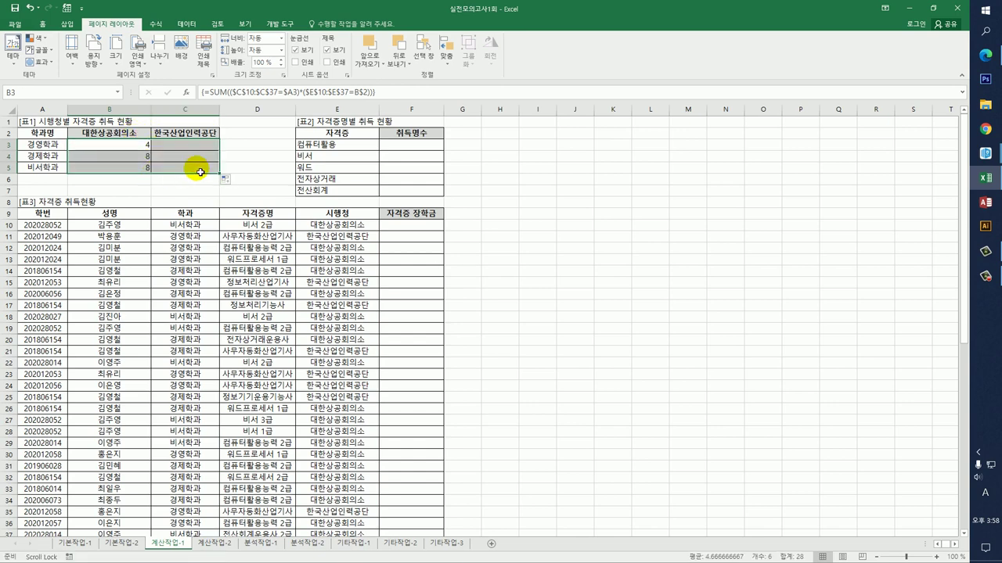
left_click(200, 172)
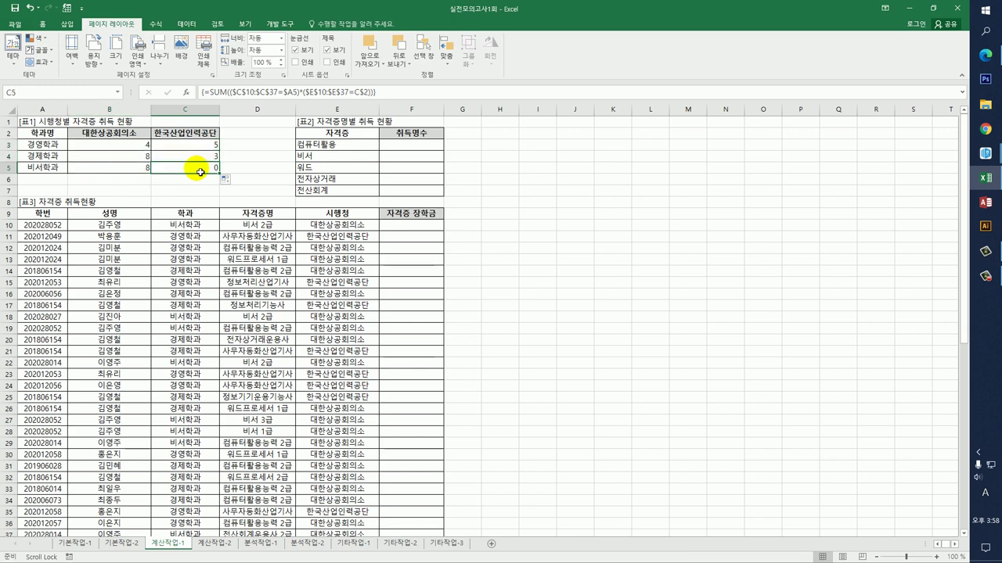
Step: In F3 of 표2, begin the certificate-count formula with the nested functions =COUNT(IF(LEFT(
left_click(392, 145)
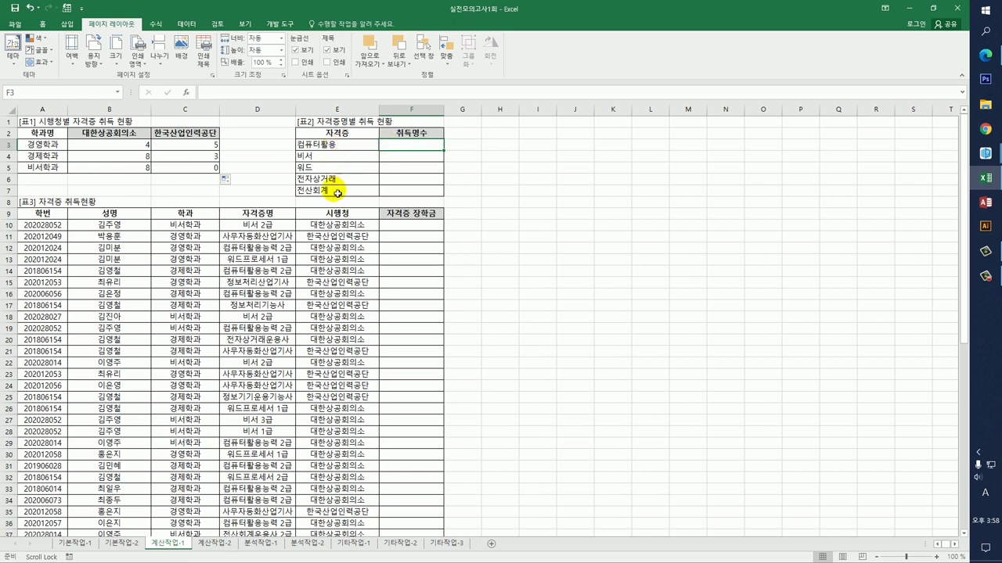
left_click(278, 229)
left_click_drag(278, 229, 283, 386)
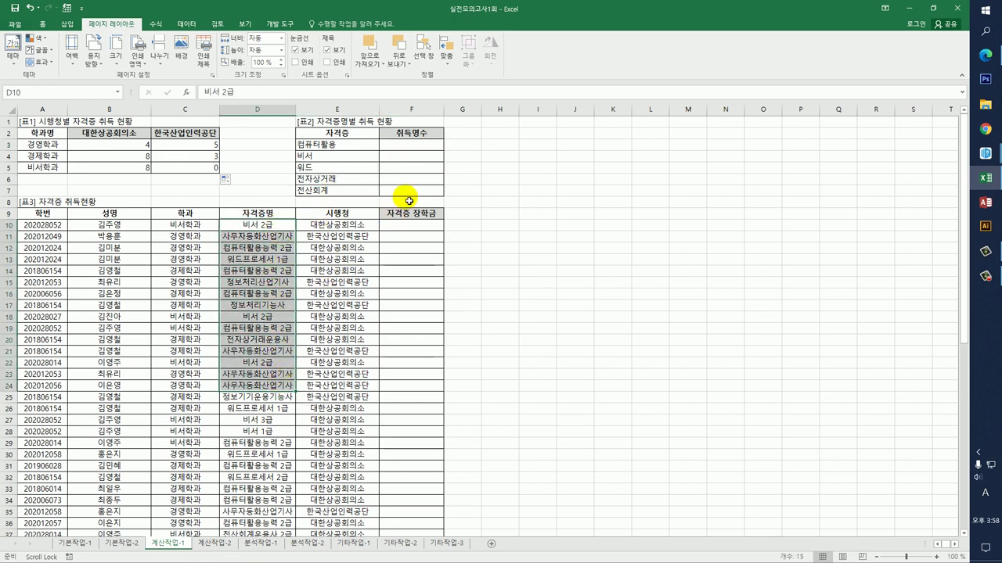
left_click(419, 147)
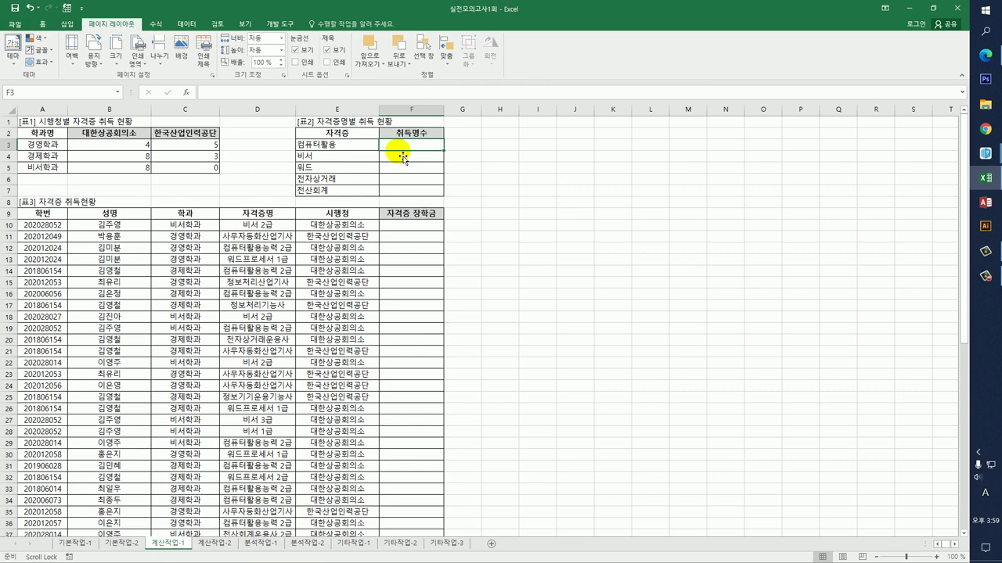
type("=COUN")
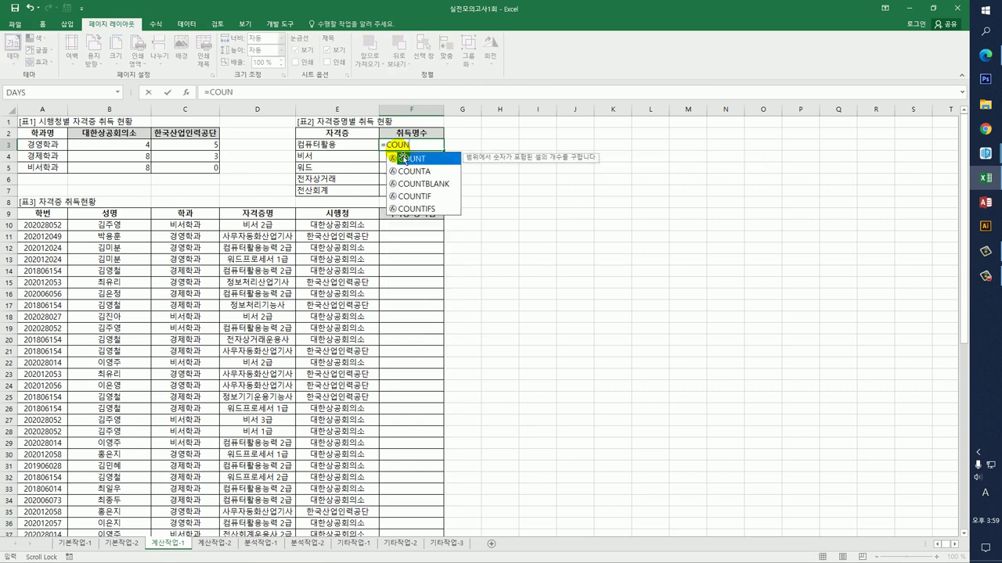
double_click(403, 159)
type("IF")
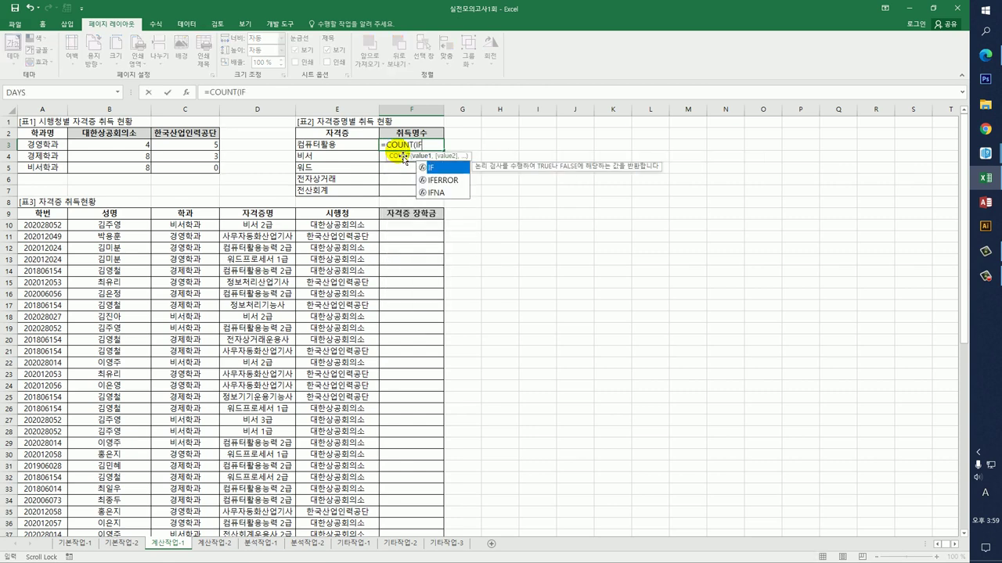
type("(")
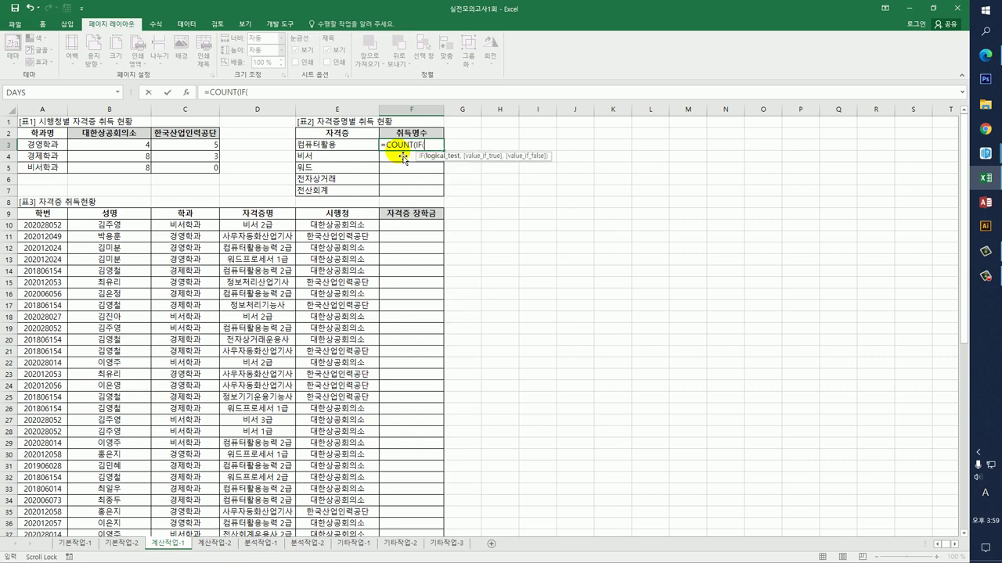
type("LEFT(")
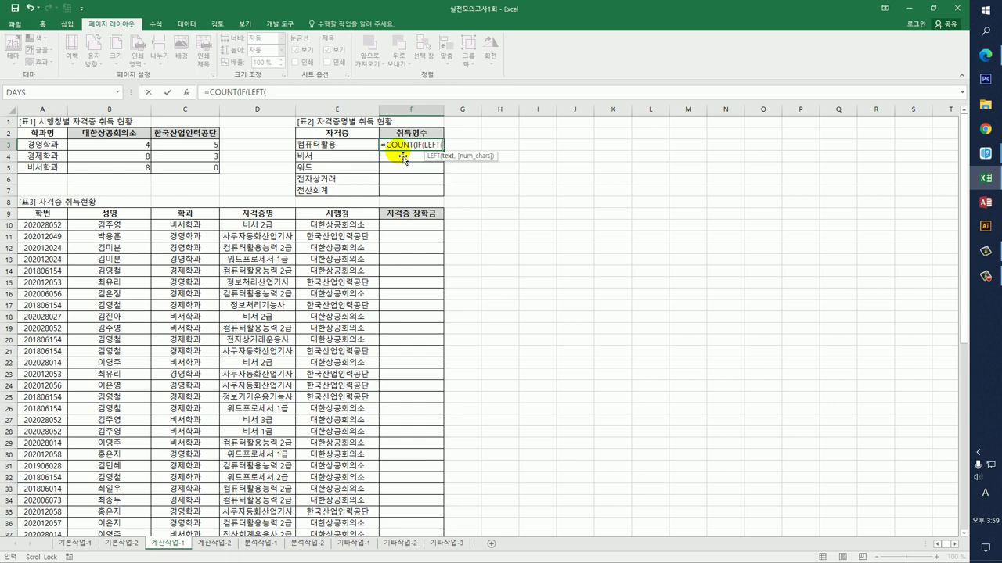
Step: Complete the LEFT part of the F3 formula with the absolute certificate-name range and name length: $D$10:$D$37,LEN(E3))
left_click(289, 227)
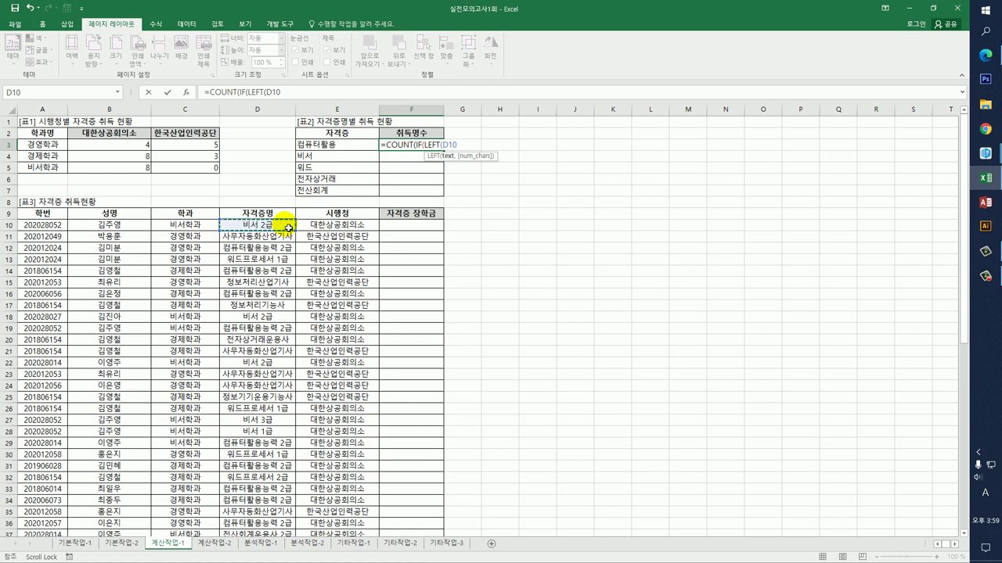
left_click_drag(289, 227, 283, 517)
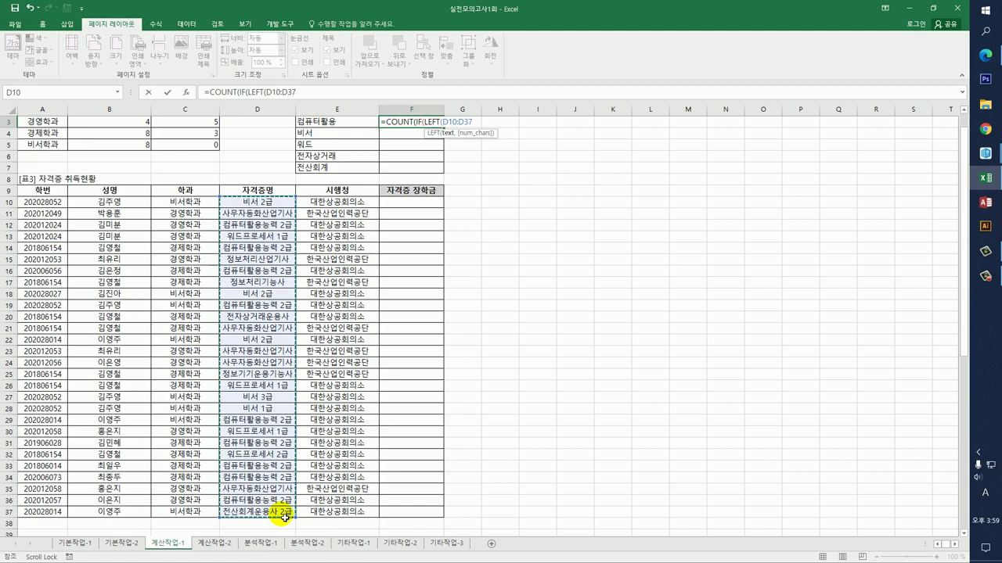
key("F4")
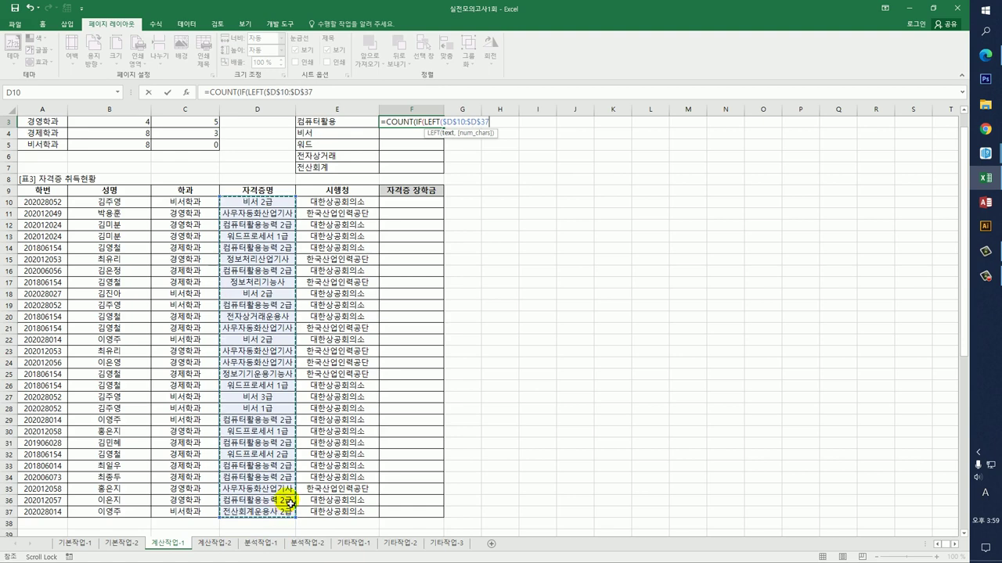
type(",")
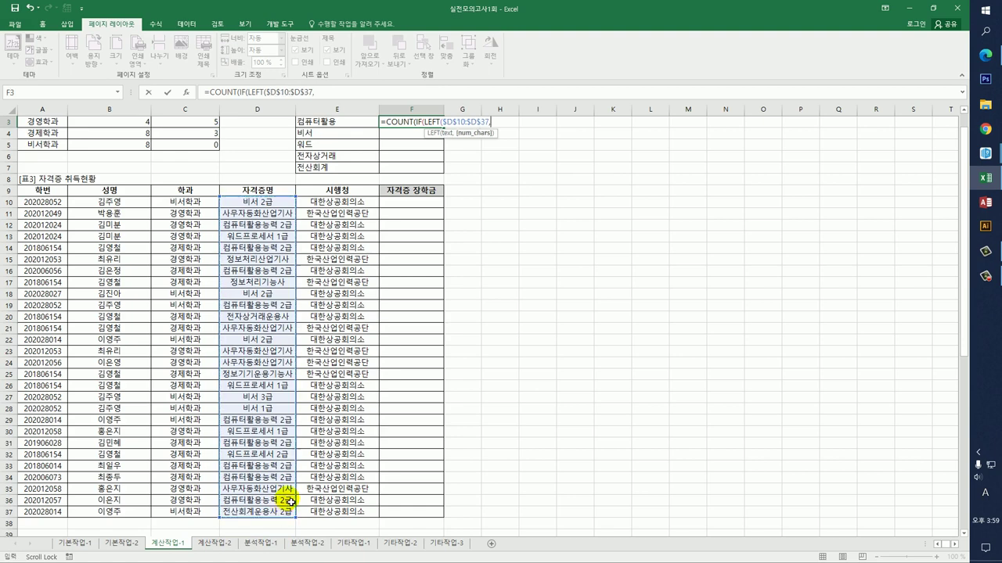
scroll(344, 454, "up", 1)
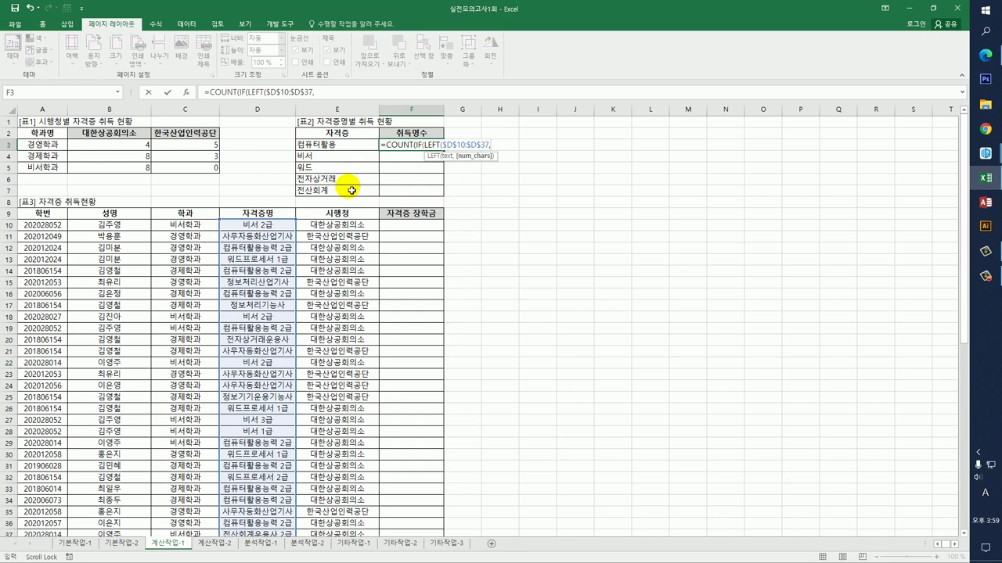
type("LEN(")
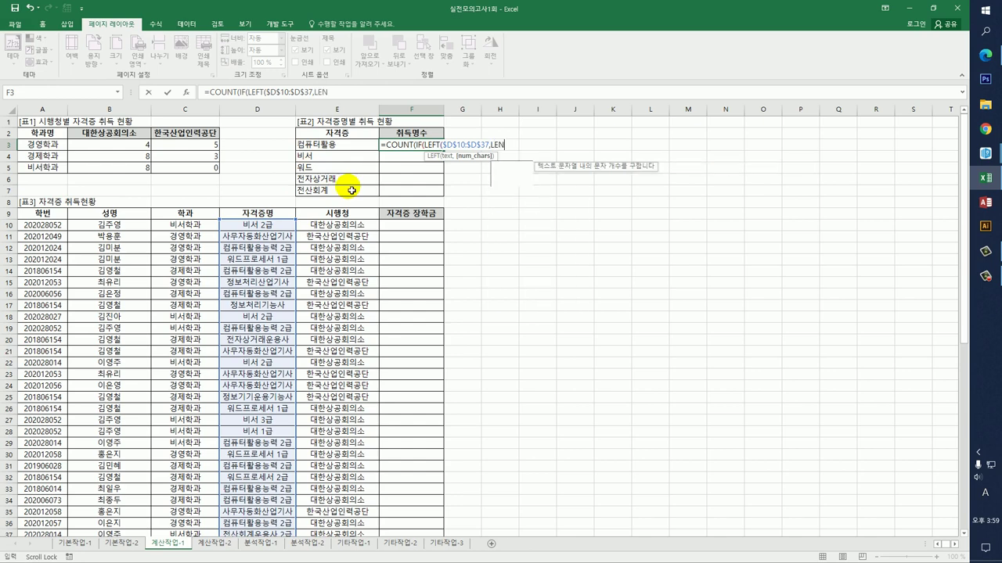
left_click(347, 150)
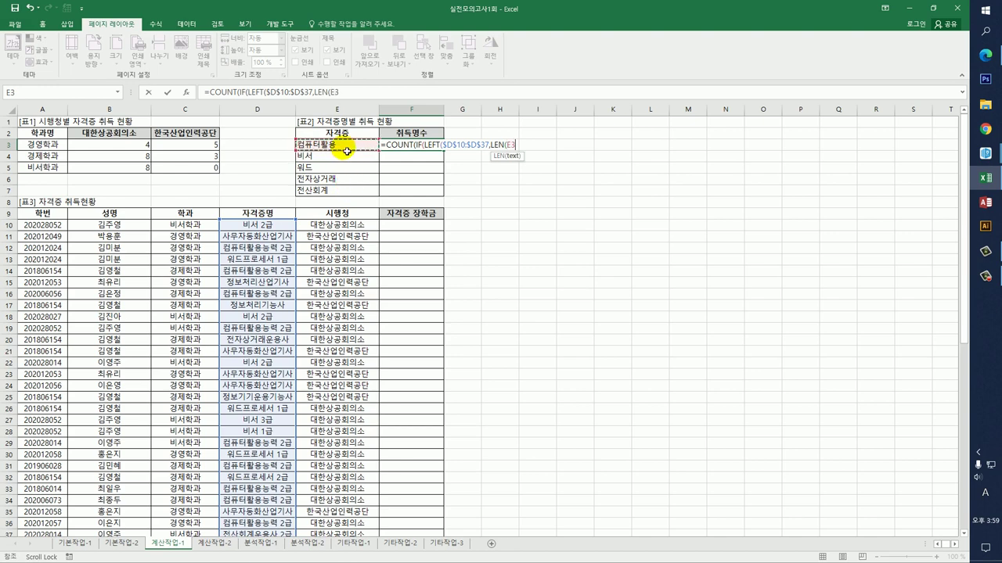
type("))")
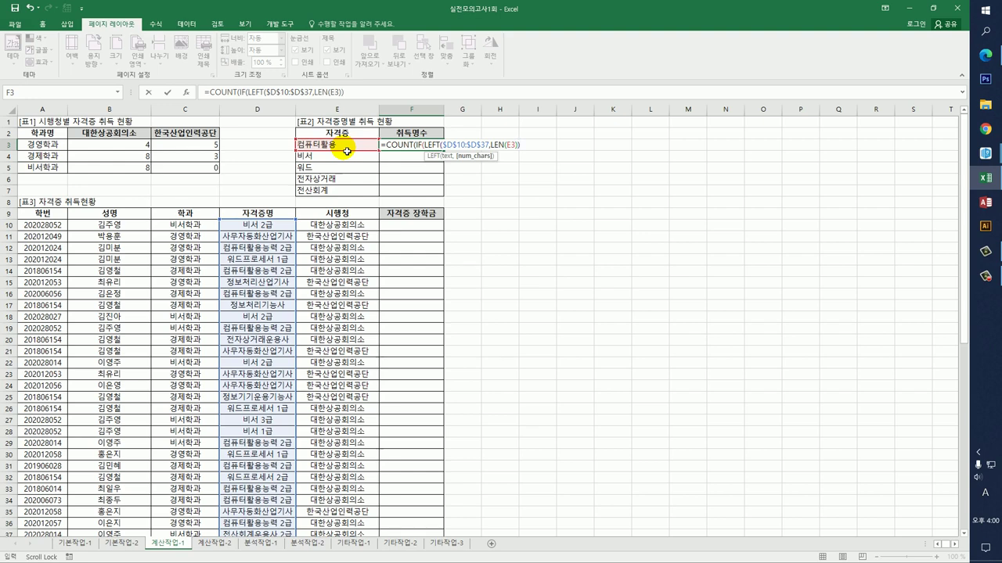
Step: Compare the LEFT result with E3 in the F3 formula and return the student-number range: =E3,$A$10:$A$37
type(")=")
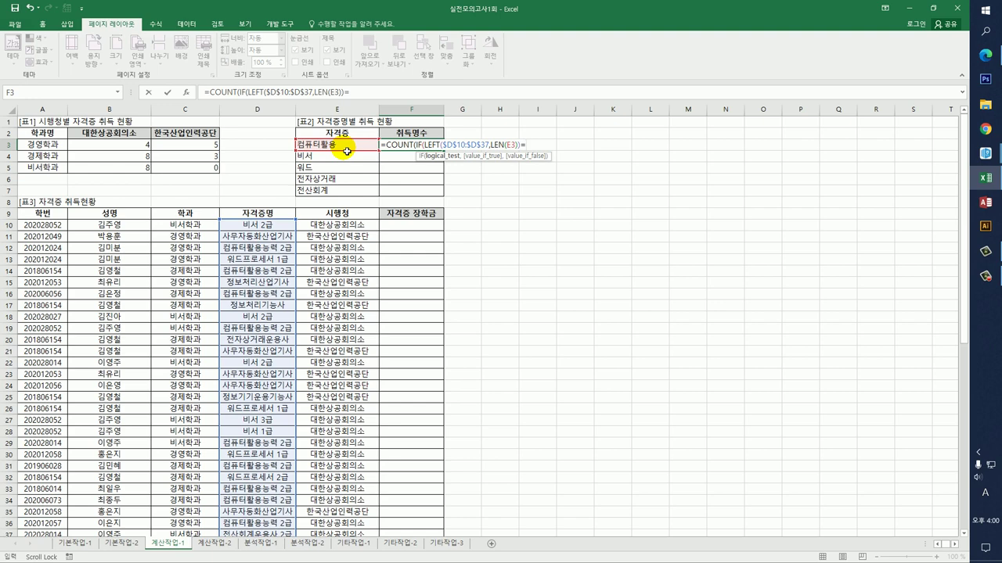
left_click(347, 151)
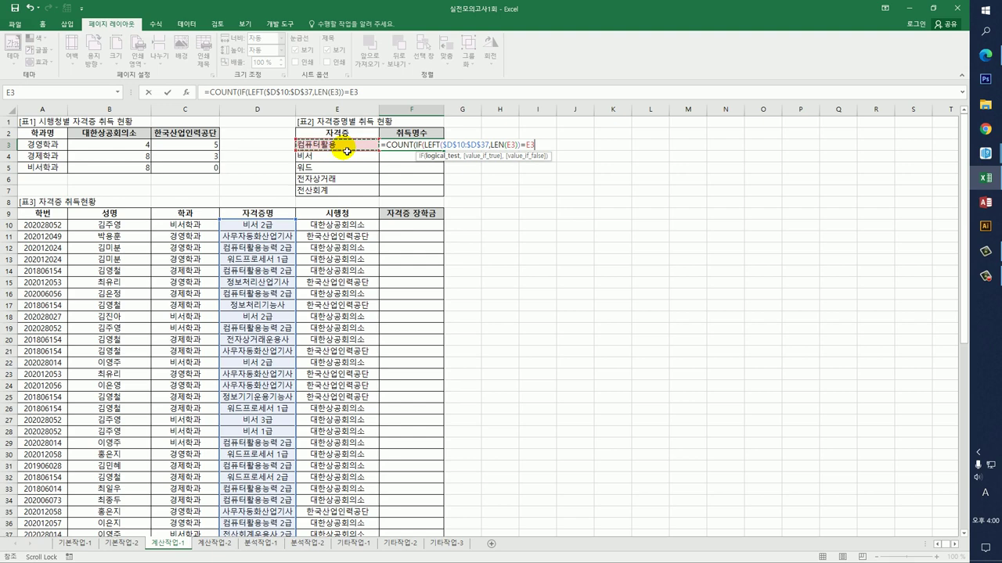
type(",")
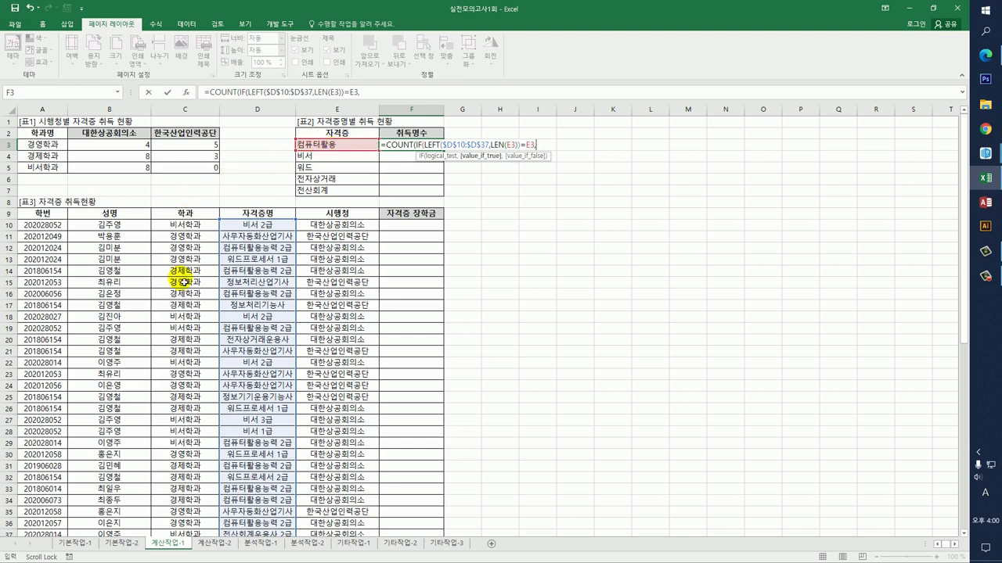
left_click(50, 227)
left_click_drag(50, 228, 39, 512)
key("F4")
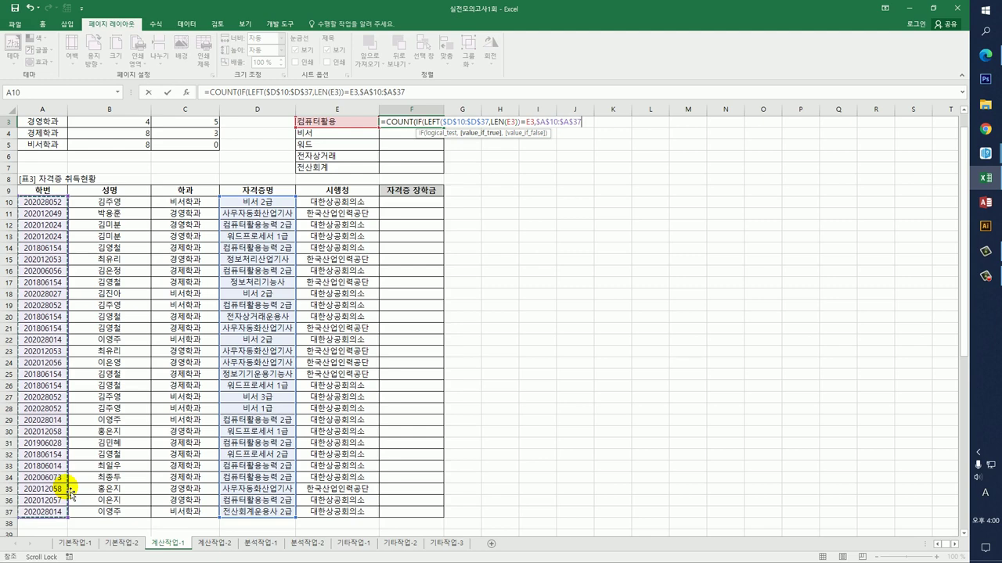
Step: Close the F3 formula's parentheses, enter it as an array formula and fill it through F7
type("))")
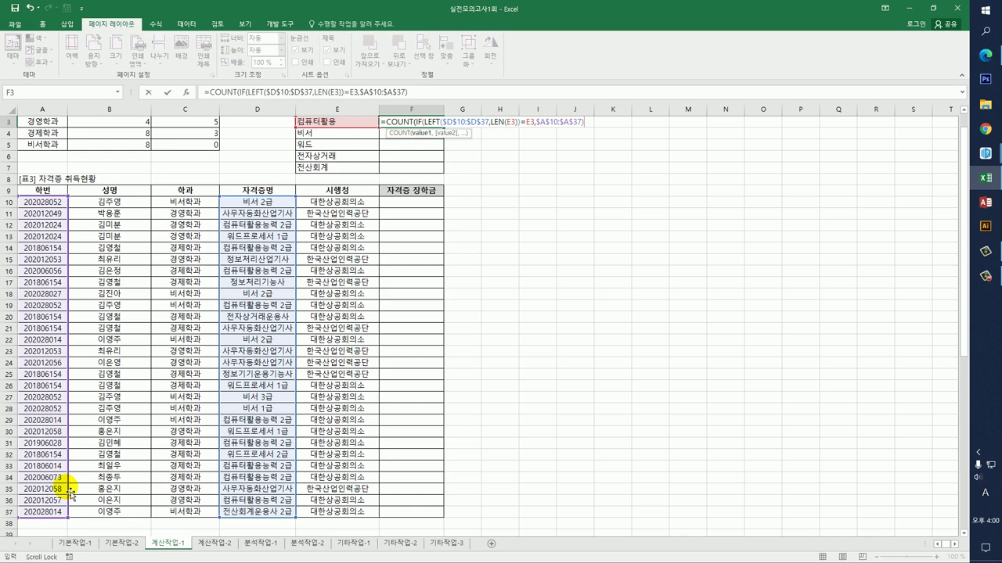
key("Right")
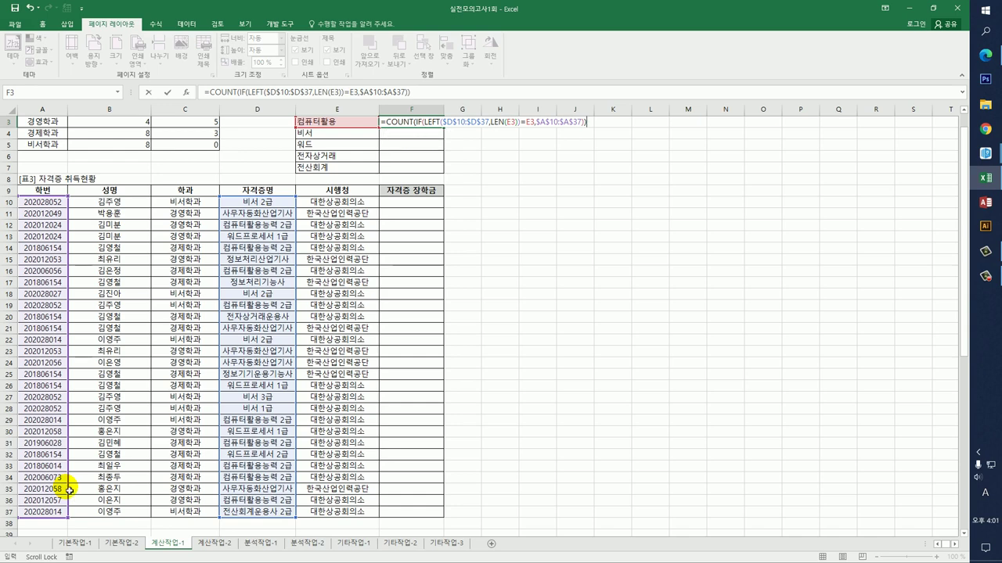
key("ctrl+shift+Return")
scroll(68, 490, "up", 1)
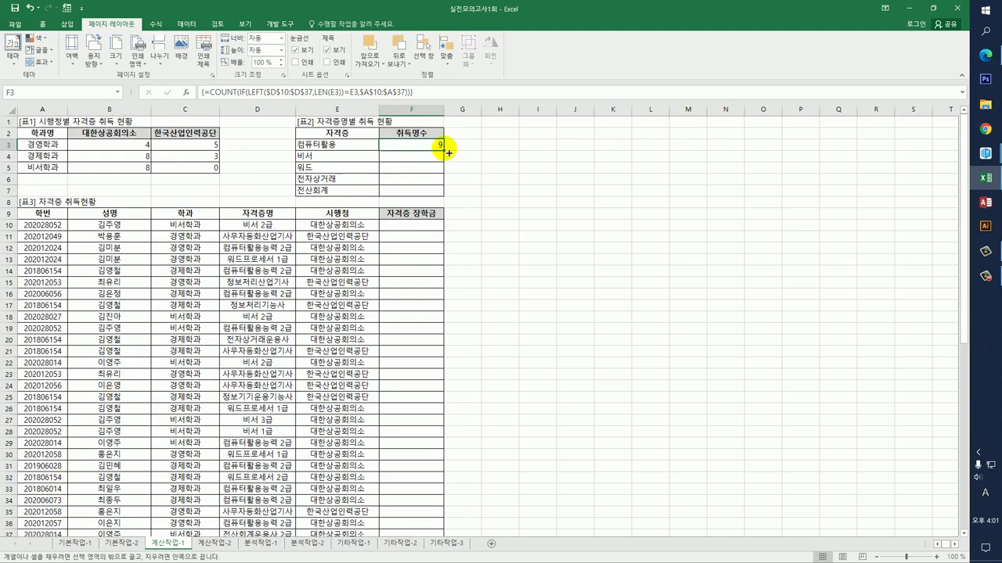
left_click_drag(445, 149, 445, 194)
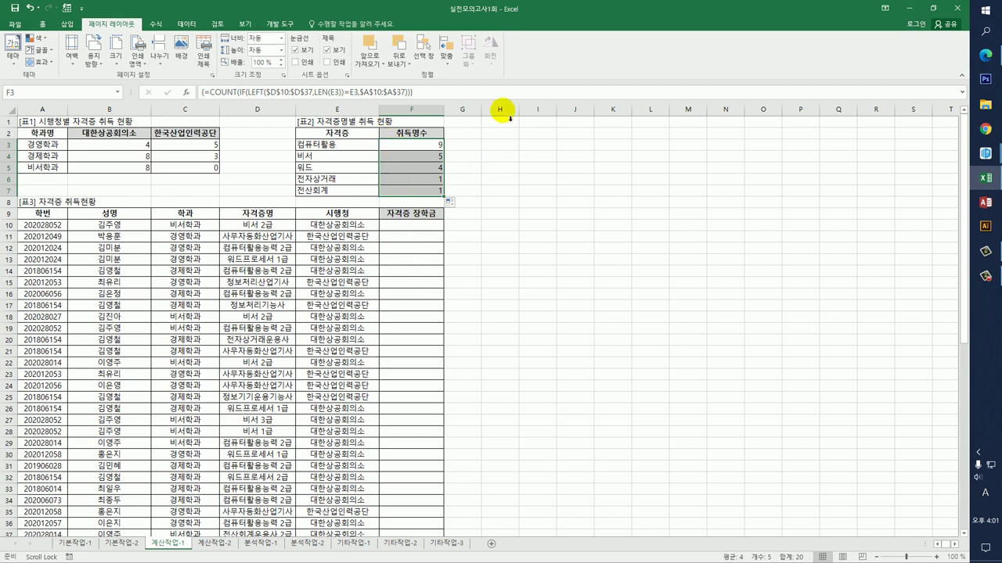
Step: In H3, enter =LEN(E3) to get the certificate name's length and fill it through H7
left_click(507, 144)
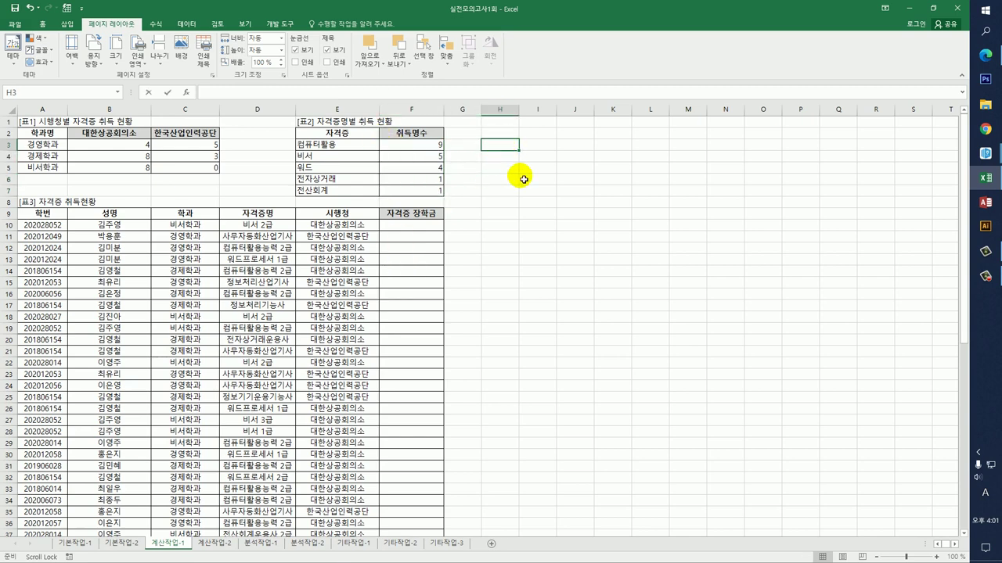
type("LEN")
key("BackSpace")
key("BackSpace")
key("BackSpace")
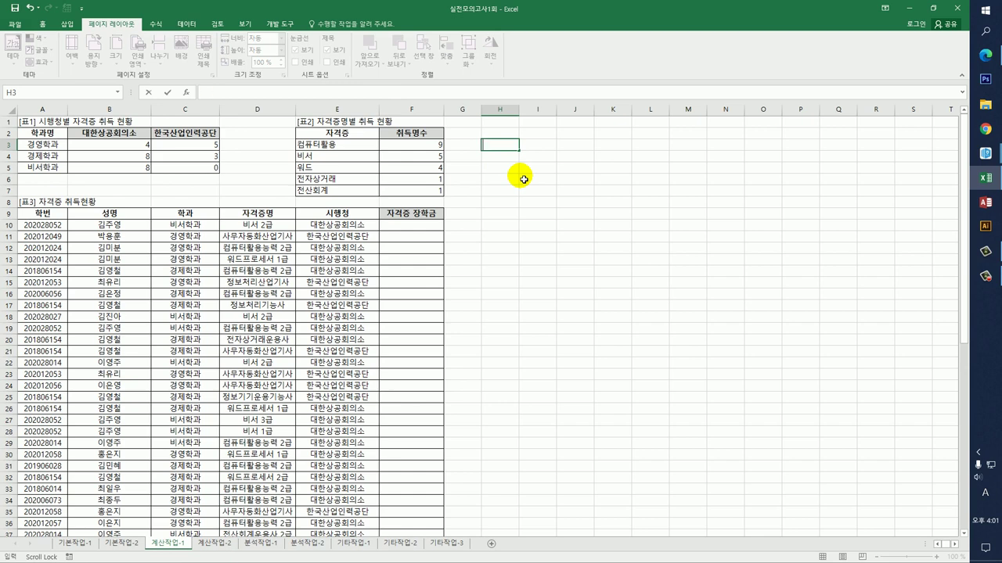
type("=LEN(")
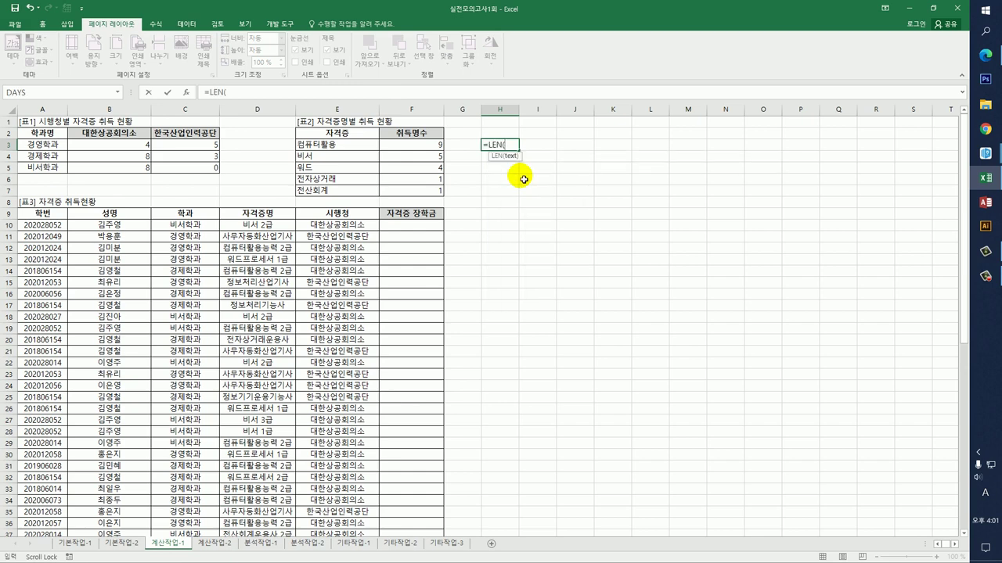
left_click(364, 150)
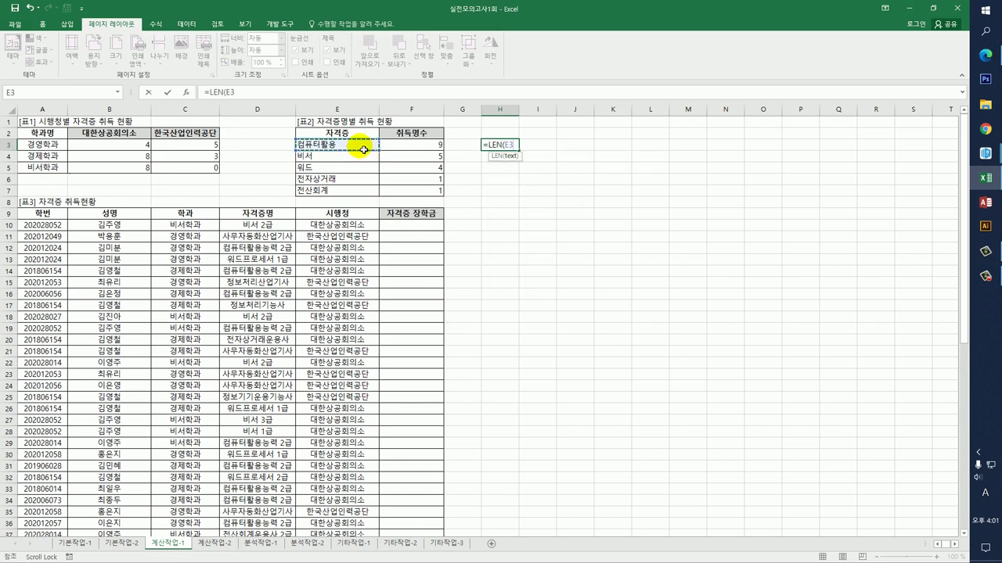
key("Return")
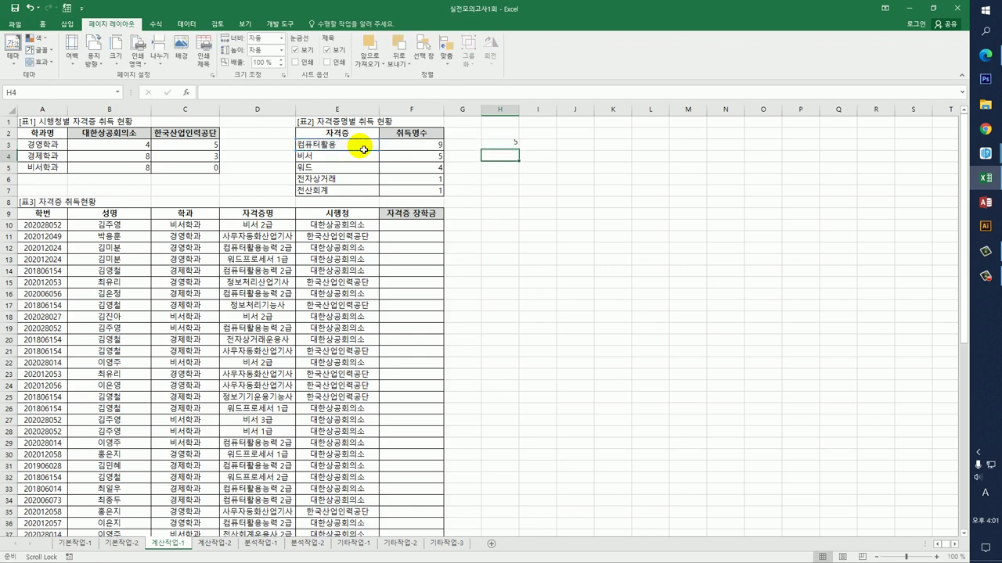
left_click(494, 145)
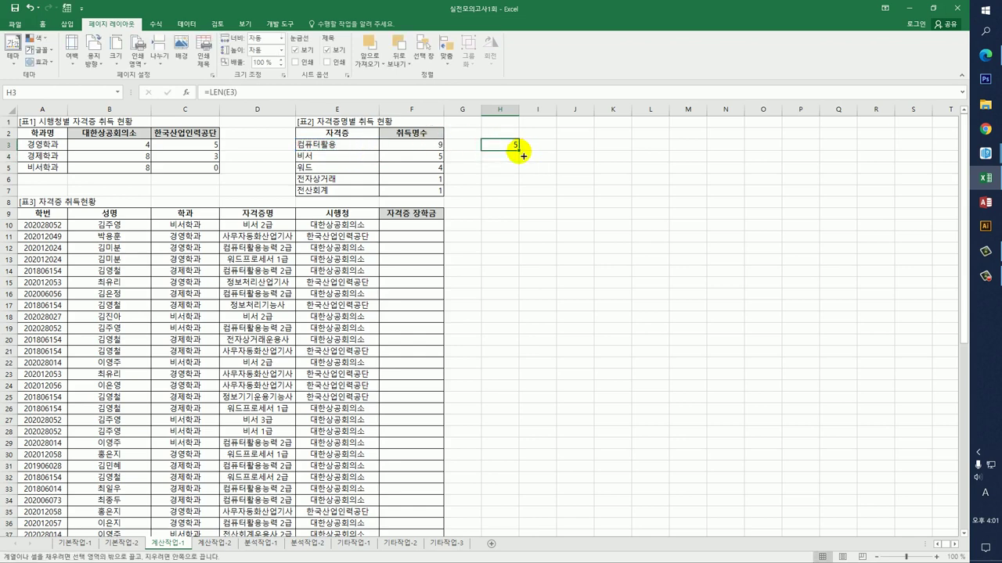
left_click_drag(519, 150, 516, 197)
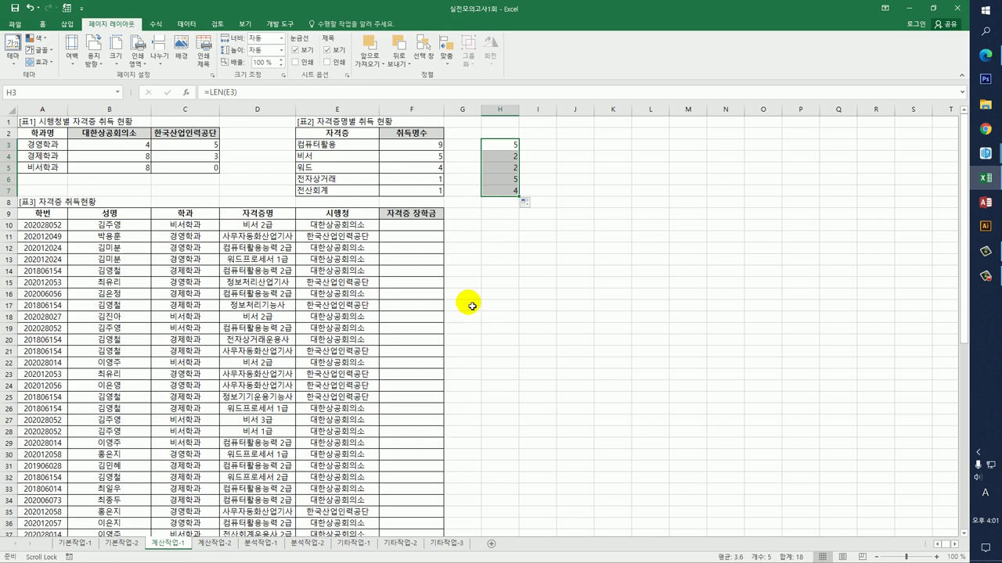
Step: Review the parts of F3's array formula: the LEFT/LEN condition, the E3 comparison and the $A$10:$A$37 return range
left_click(435, 147)
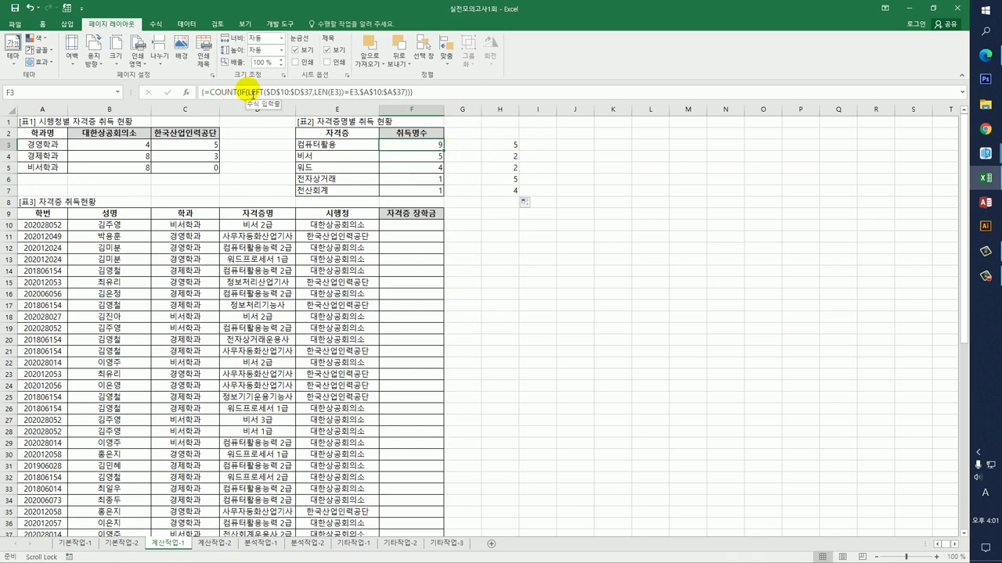
left_click_drag(247, 92, 345, 94)
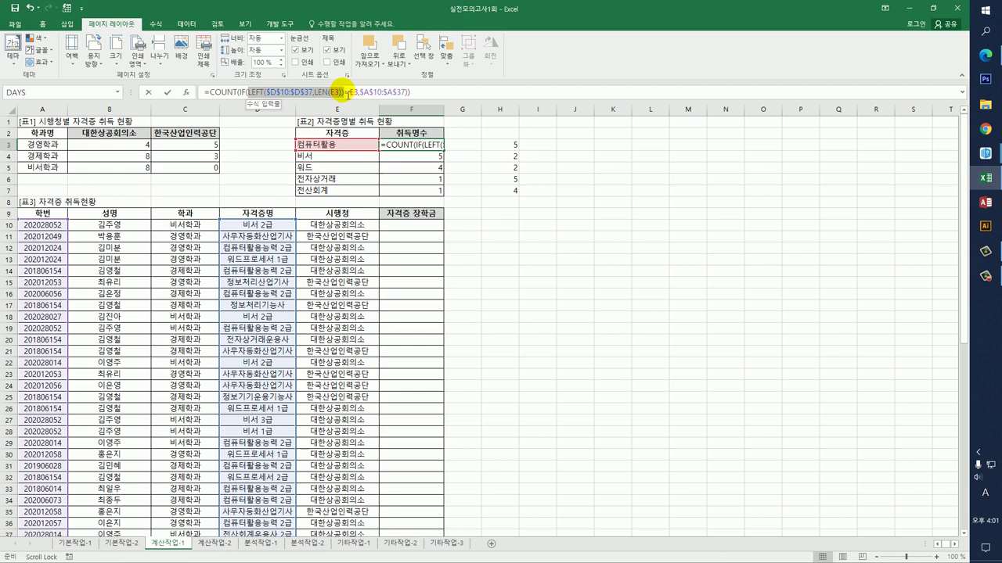
left_click(356, 96)
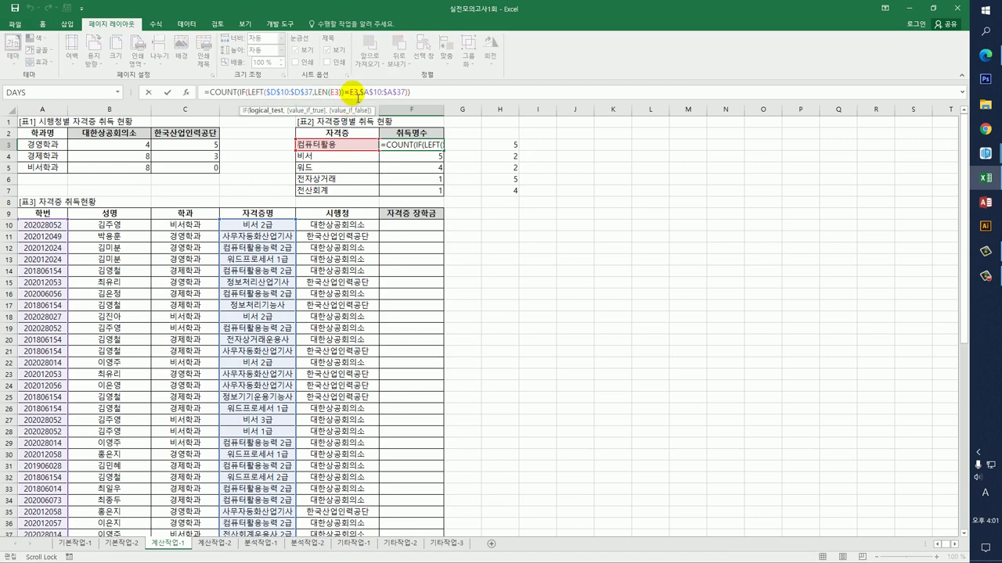
double_click(356, 96)
left_click(358, 94)
type(",")
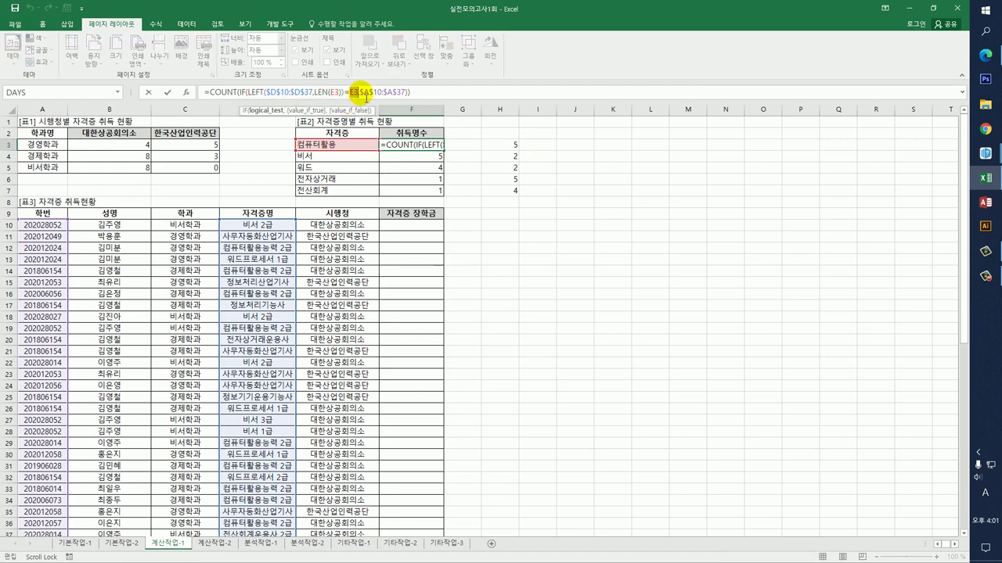
left_click_drag(361, 94, 405, 93)
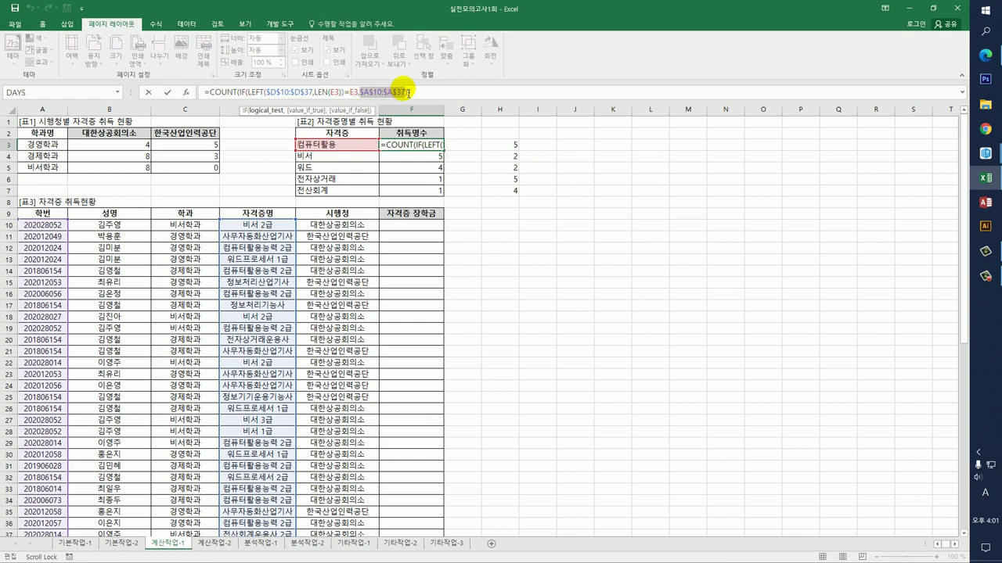
left_click(407, 94)
type(")")
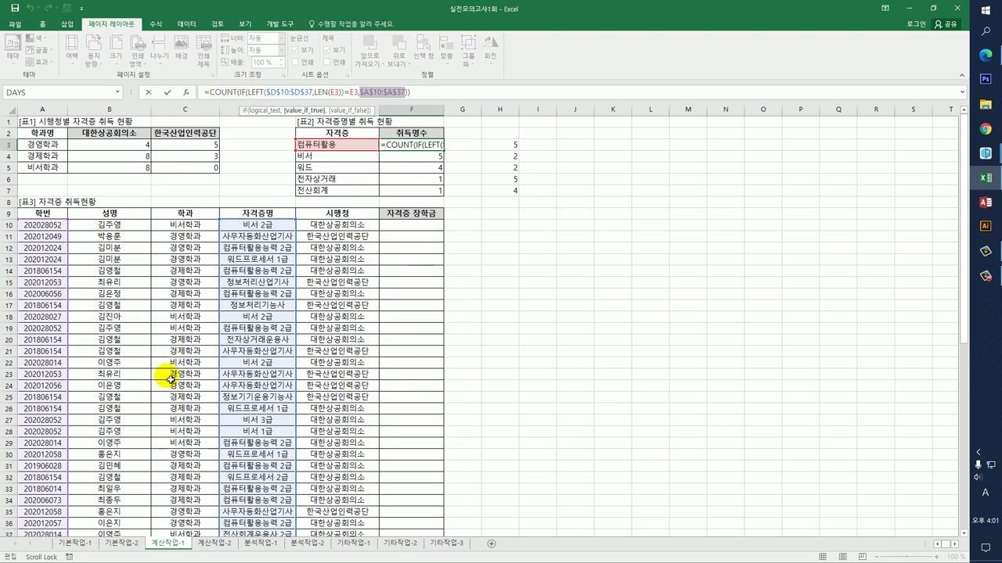
key("ctrl+shift+Return")
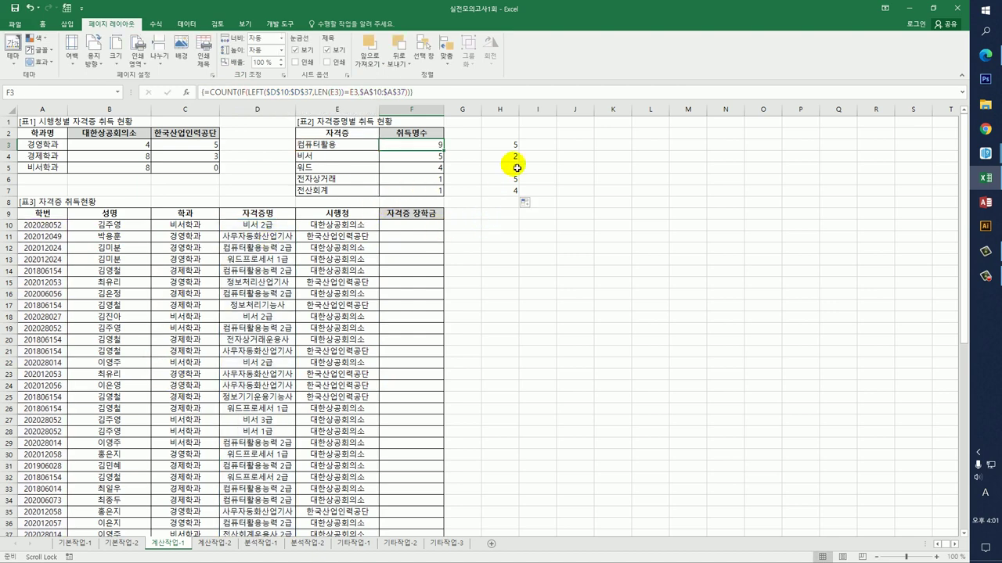
Step: Delete the helper name-length values in H3:H7
left_click_drag(507, 146, 510, 192)
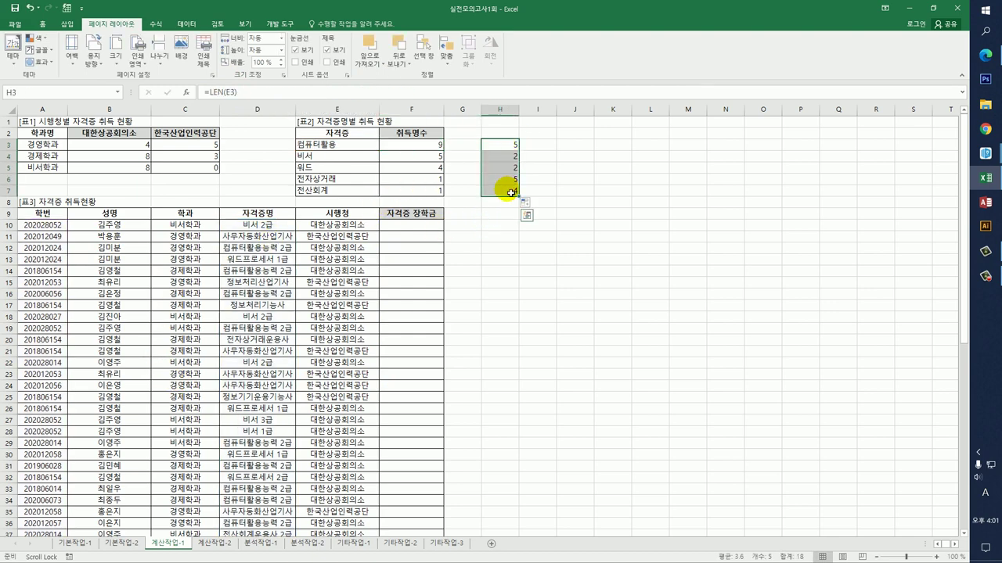
key("Delete")
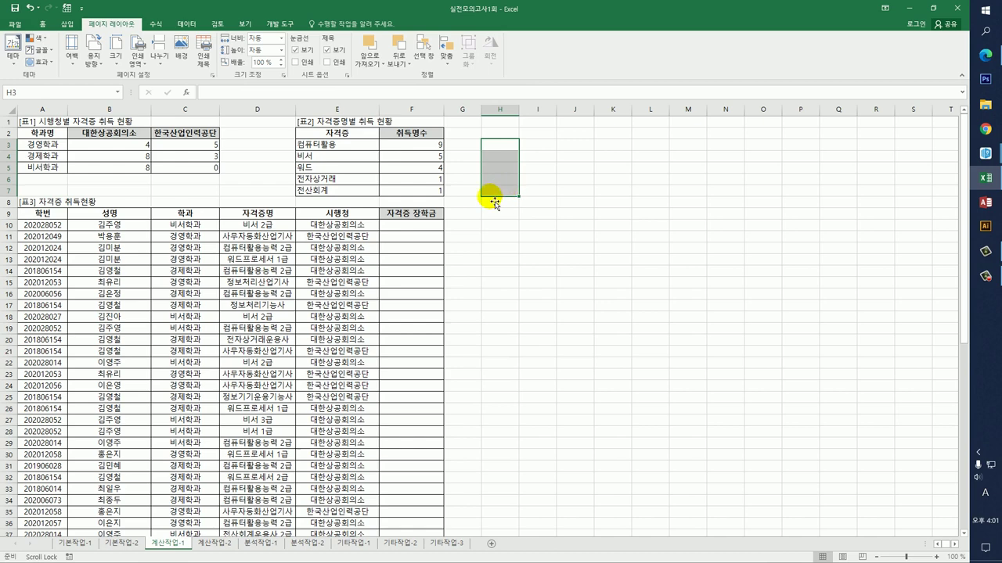
Step: Examine 표3's empty 자격증 장학금 column and the certificate amounts in 표4 (B42:C51)
left_click(429, 226)
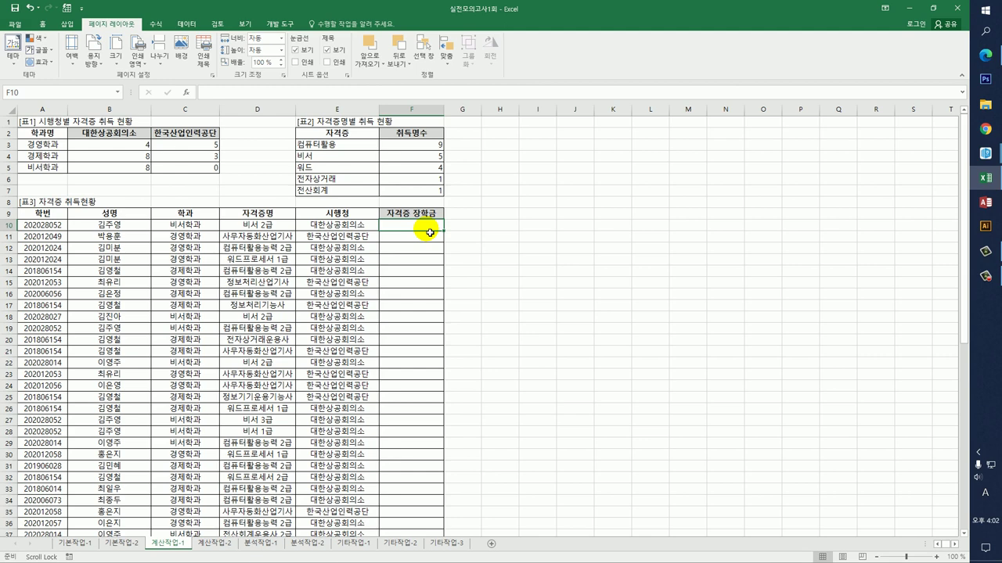
scroll(429, 233, "down", 6)
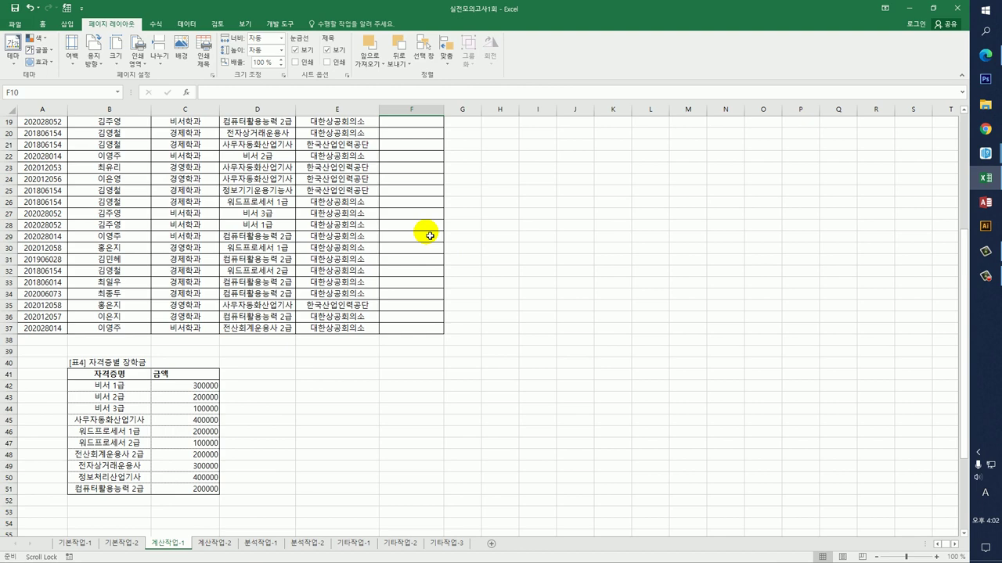
scroll(430, 236, "up", 1)
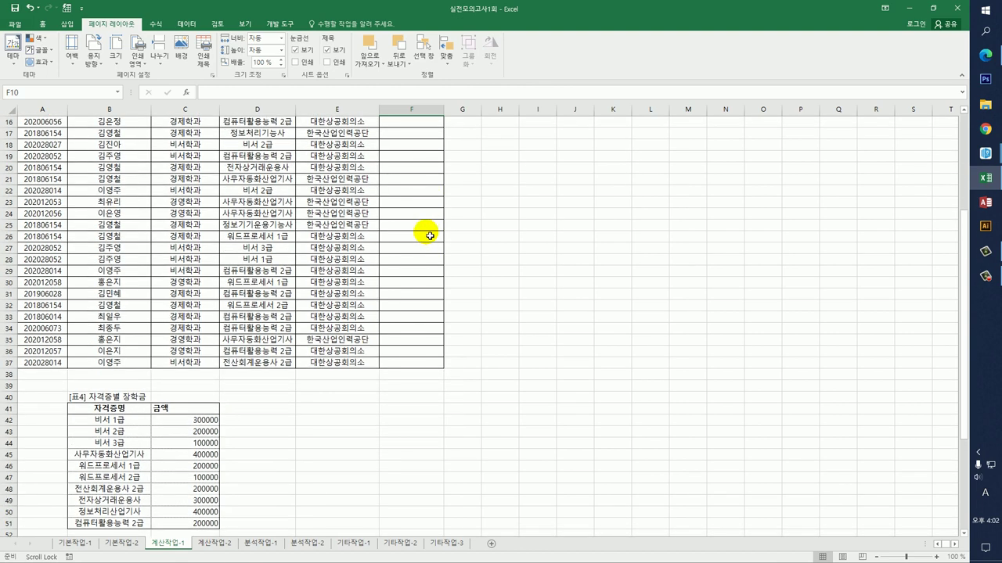
scroll(430, 236, "up", 3)
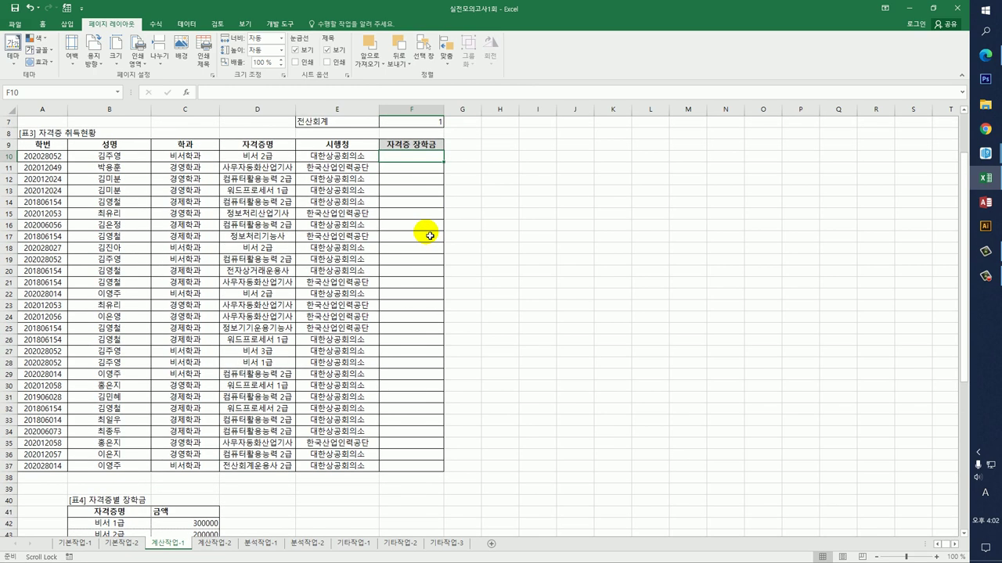
scroll(430, 236, "down", 3)
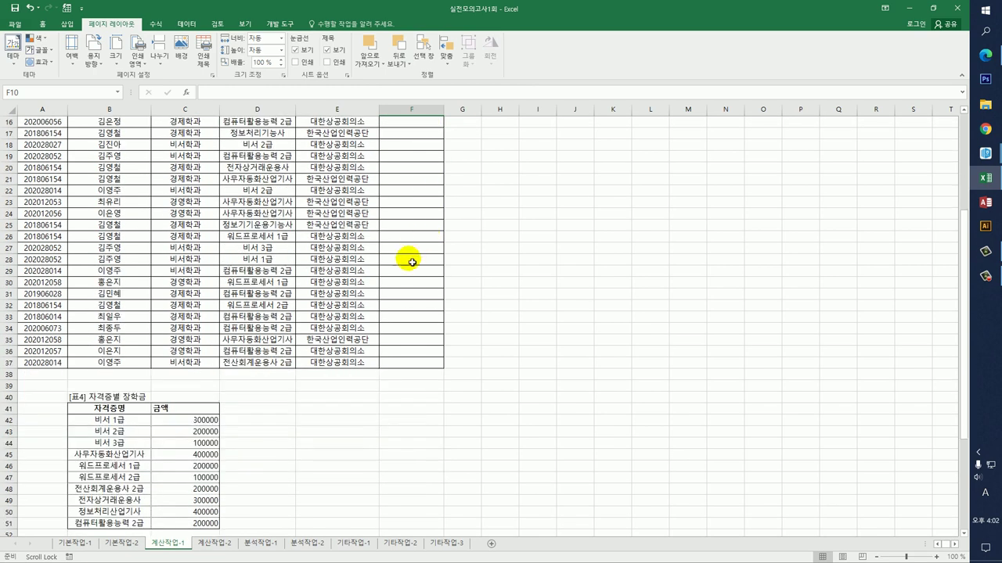
left_click_drag(119, 420, 179, 530)
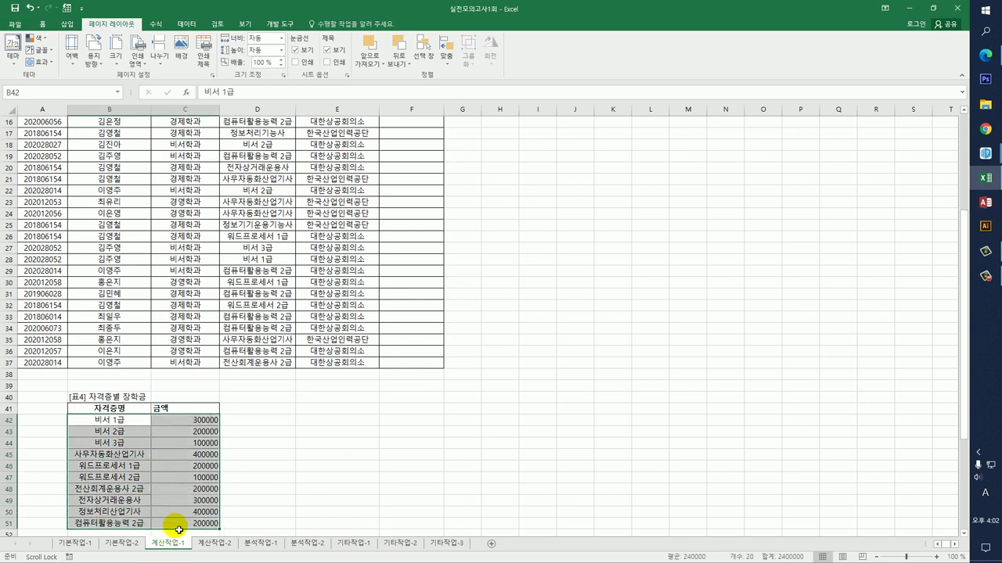
scroll(172, 526, "up", 5)
Step: Start a VLOOKUP formula in F10 with certificate name D10 as the lookup value: =VLOOKUP(D10,
left_click(396, 226)
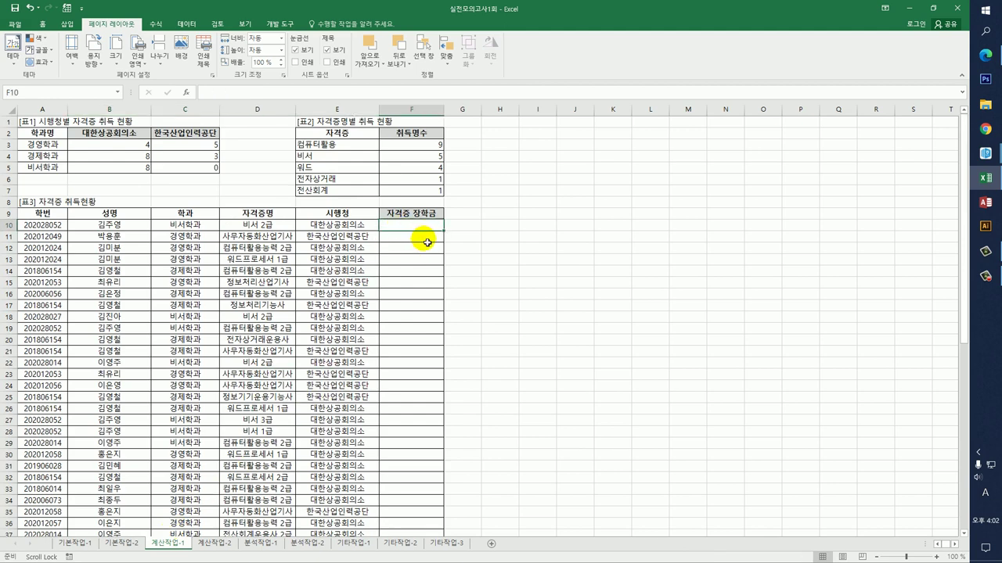
type("=VL")
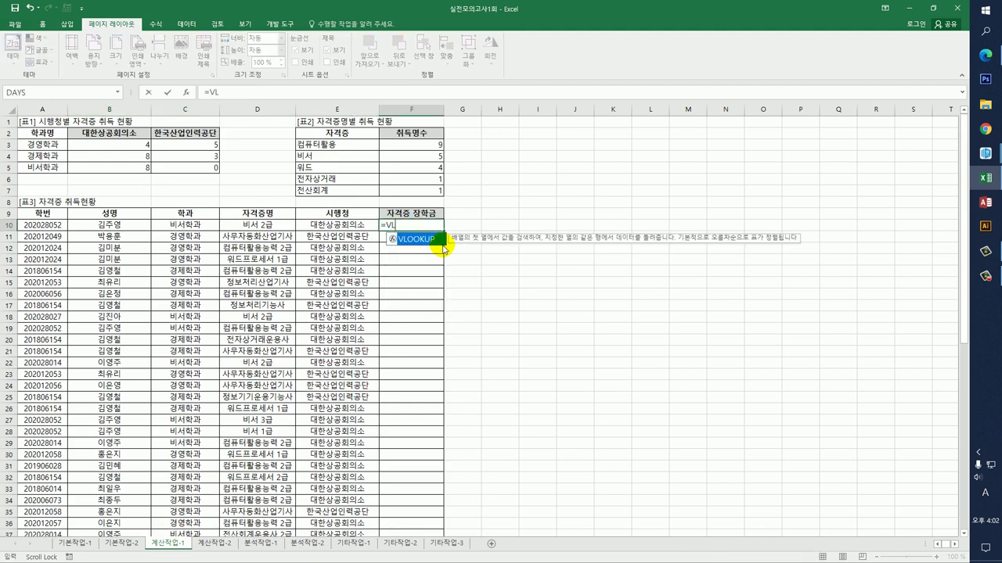
key("Tab")
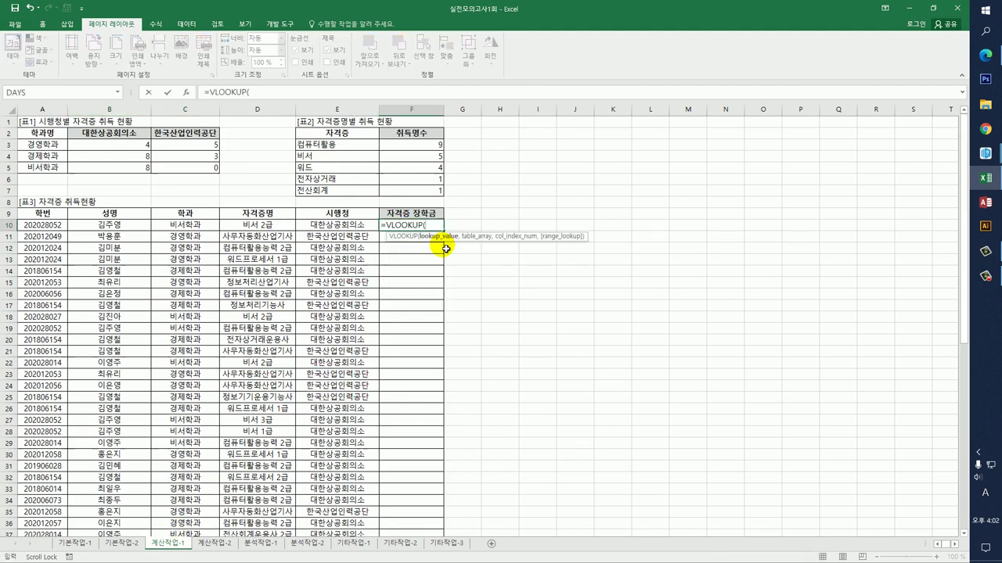
scroll(445, 249, "right", 1)
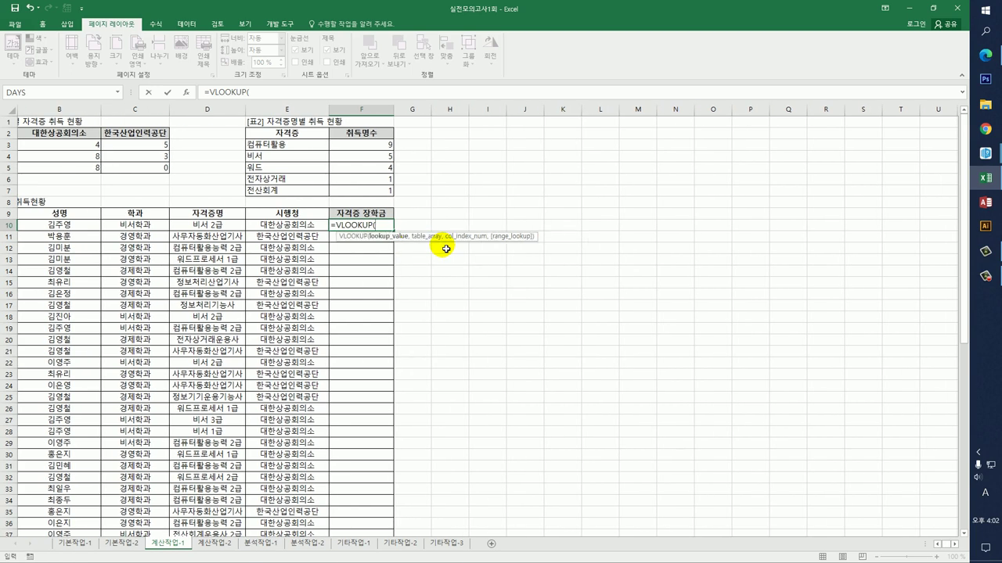
left_click(229, 228)
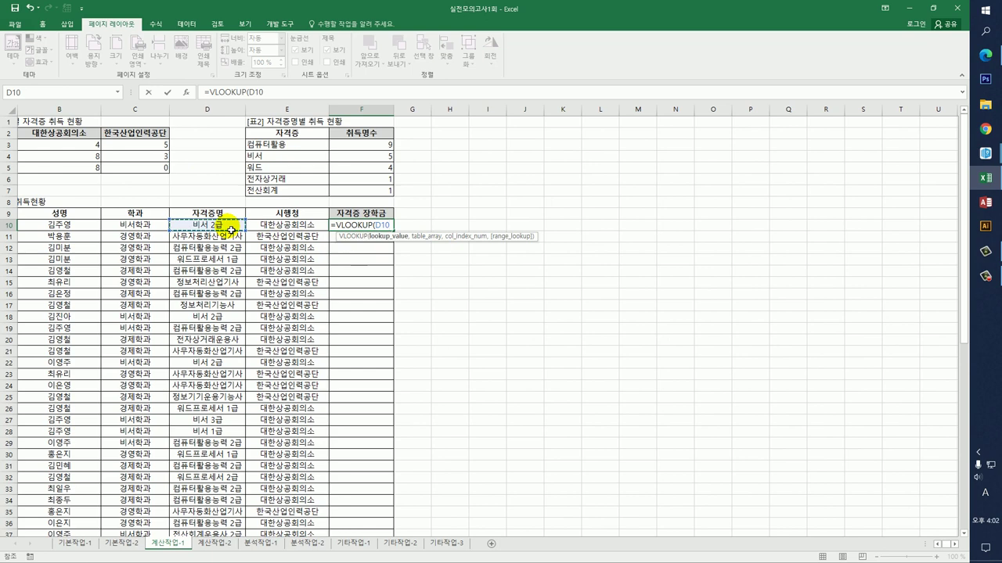
type(",")
Step: Give the F10 VLOOKUP 표4's certificate and amount cells as its absolute table range: $B$42:$C$51,
scroll(227, 293, "down", 4)
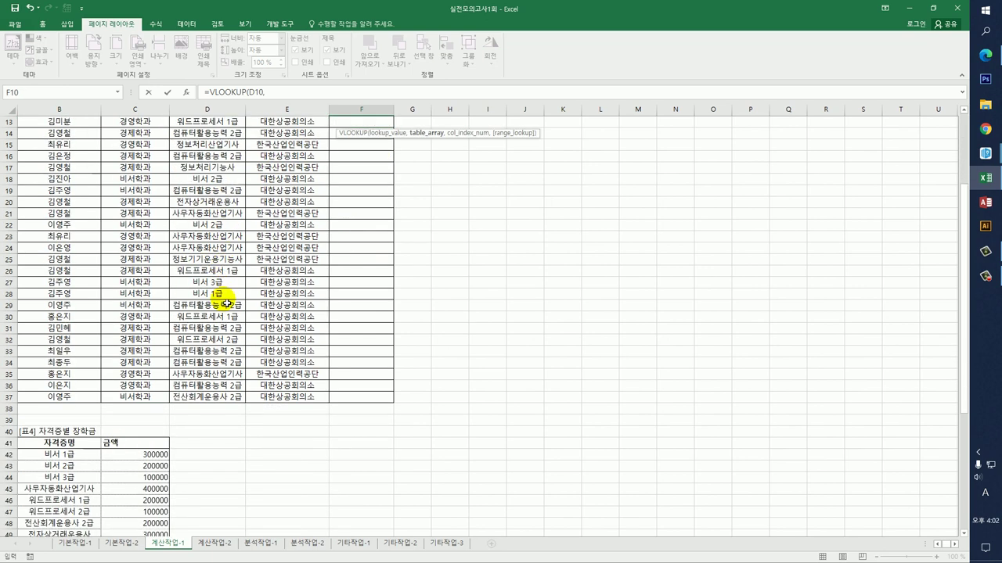
left_click_drag(87, 462, 142, 517)
key("F4")
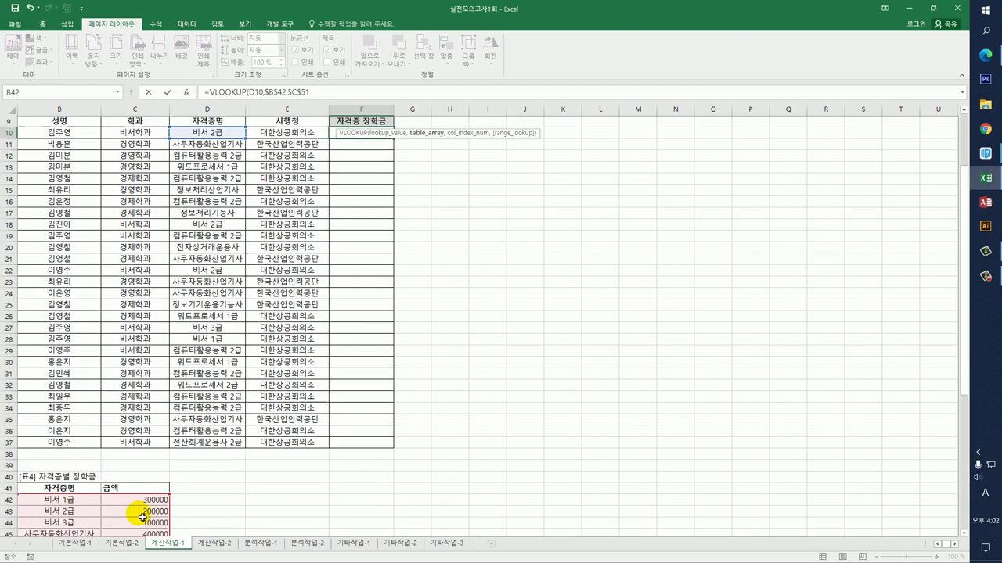
type(",")
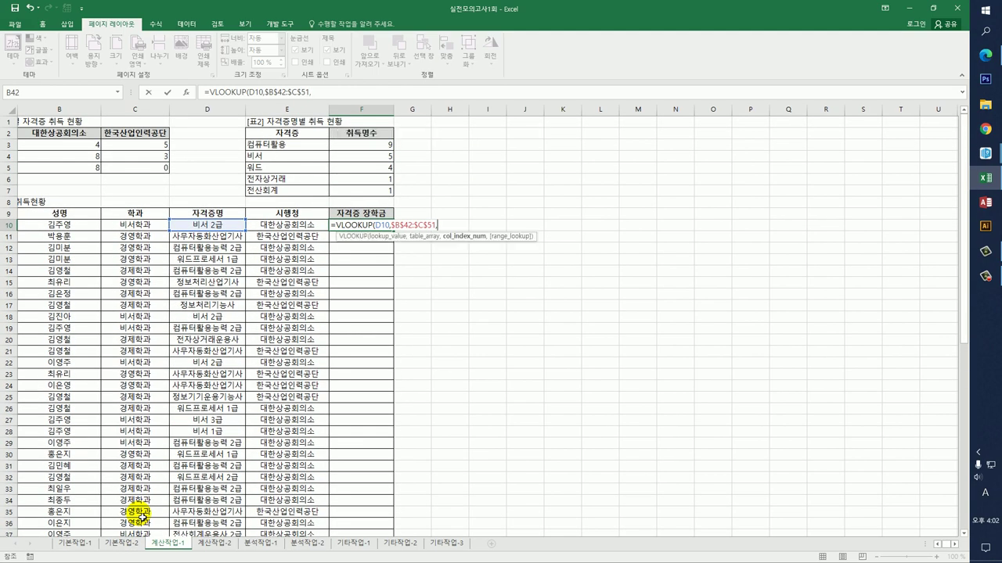
Step: Finish the F10 VLOOKUP with column index 2 and exact match 0, enter it and fill it through F37
scroll(133, 478, "down", 3)
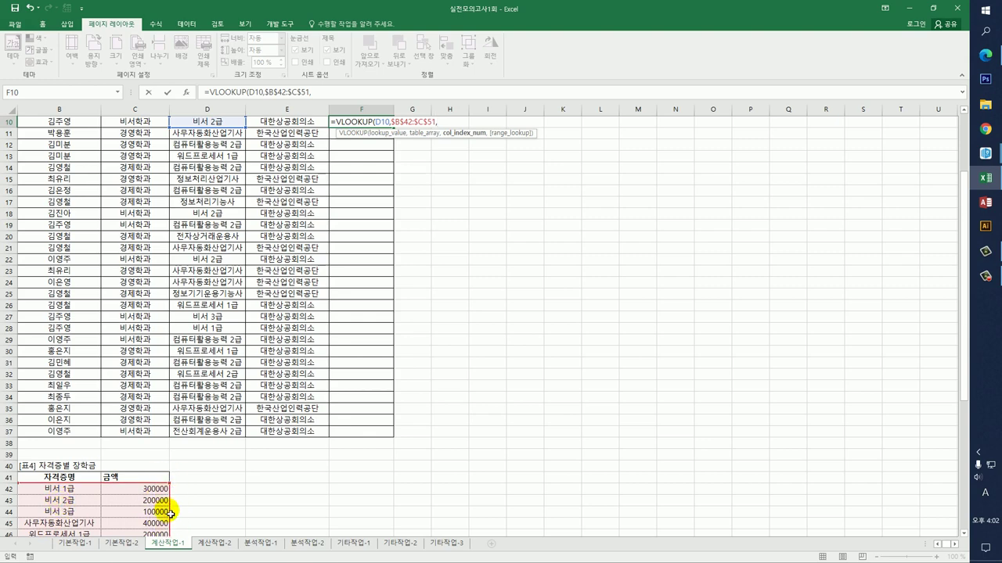
type("2,0")
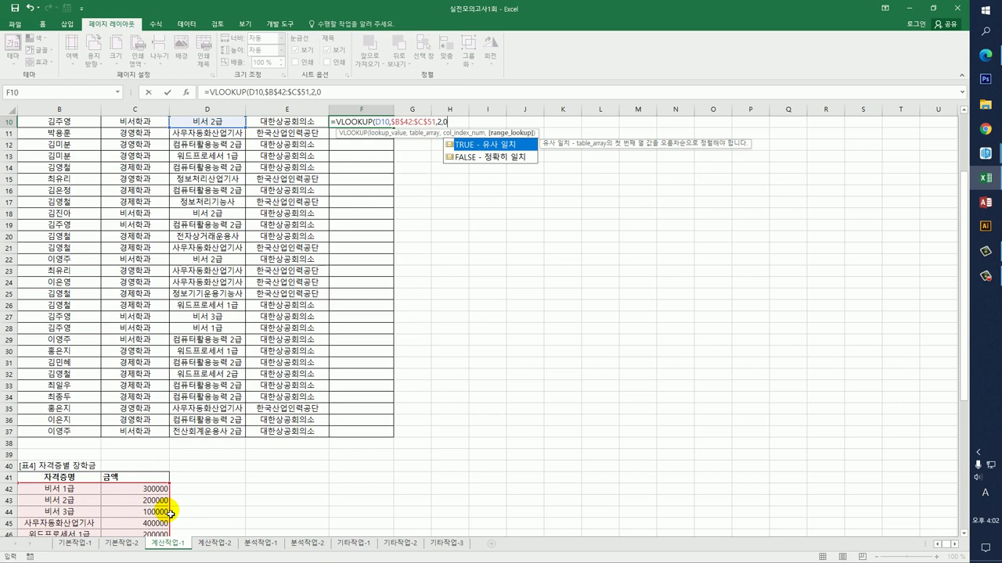
type(")")
key("ctrl+Return")
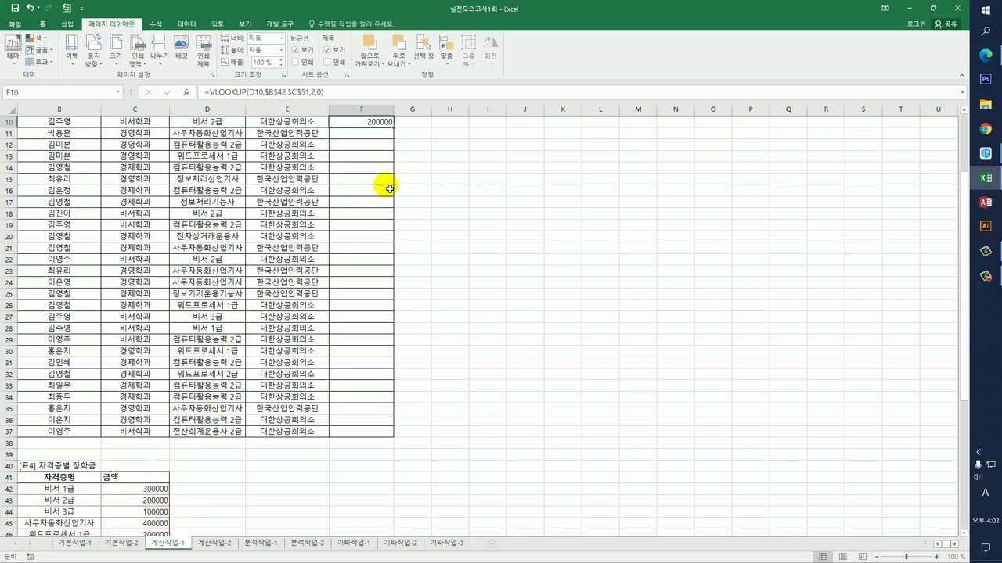
left_click_drag(394, 134, 373, 437)
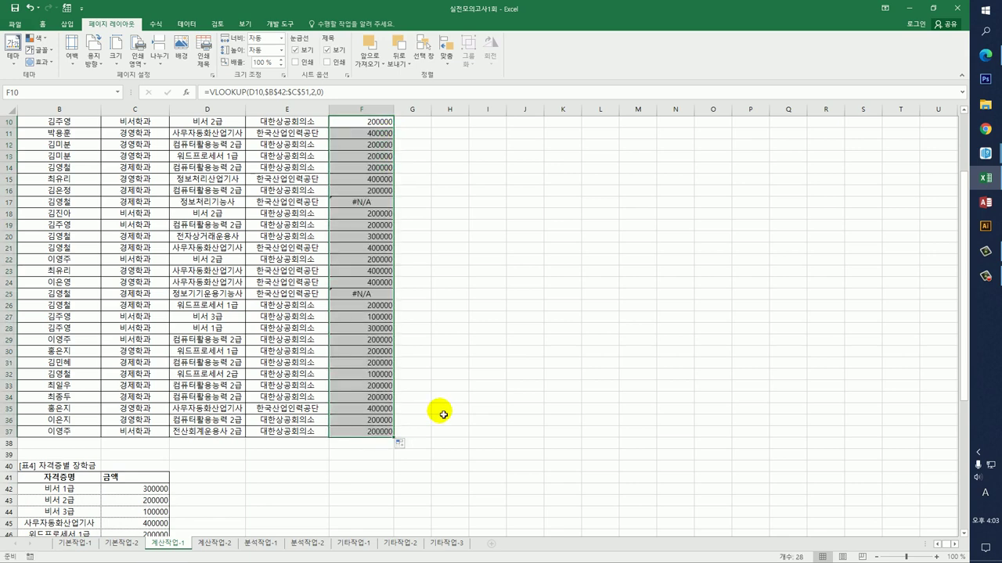
Step: Check F17's certificate against 표4, and insert IF( ahead of VLOOKUP in F10's formula
scroll(443, 414, "up", 2)
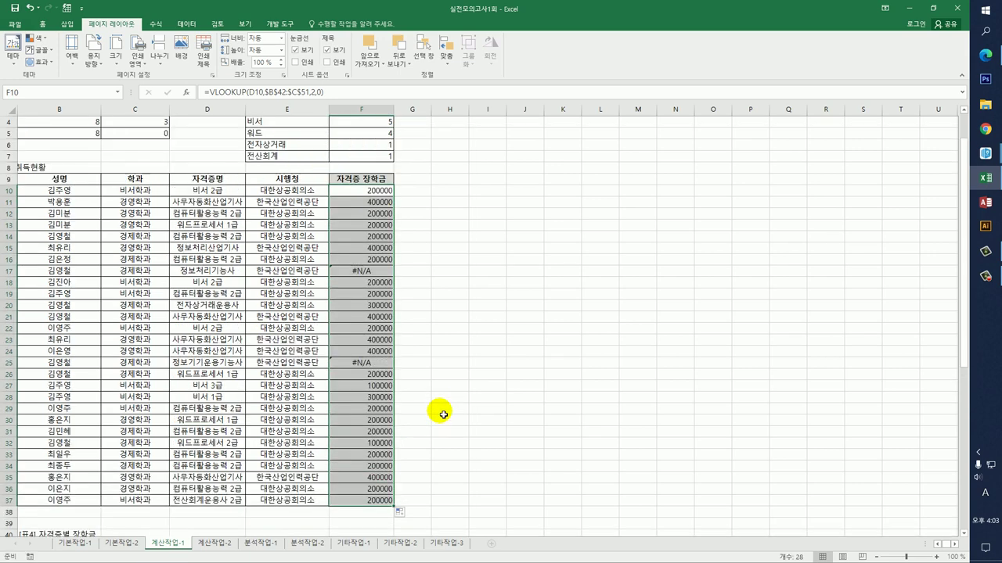
left_click(379, 269)
scroll(372, 275, "down", 4)
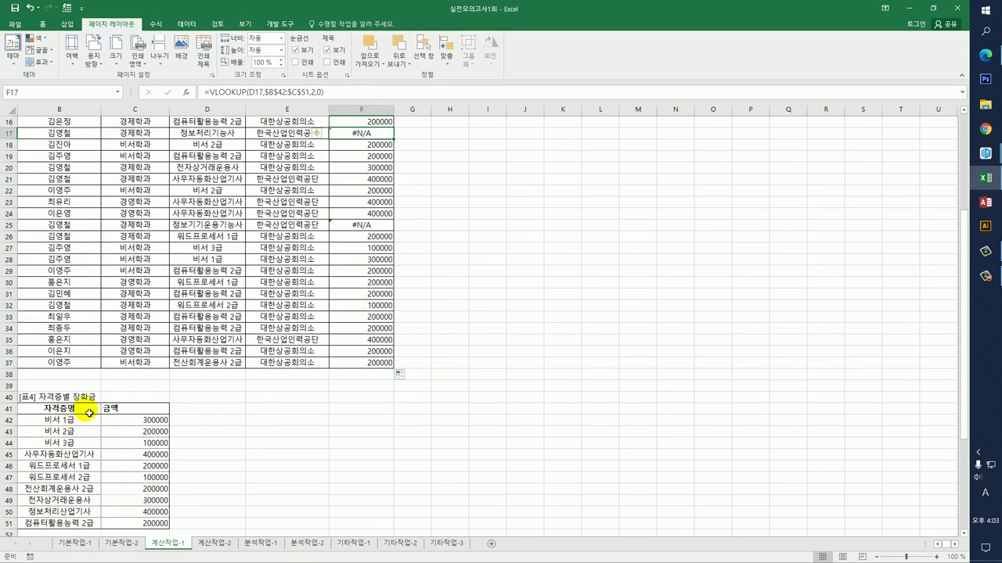
scroll(145, 473, "up", 4)
left_click(376, 192)
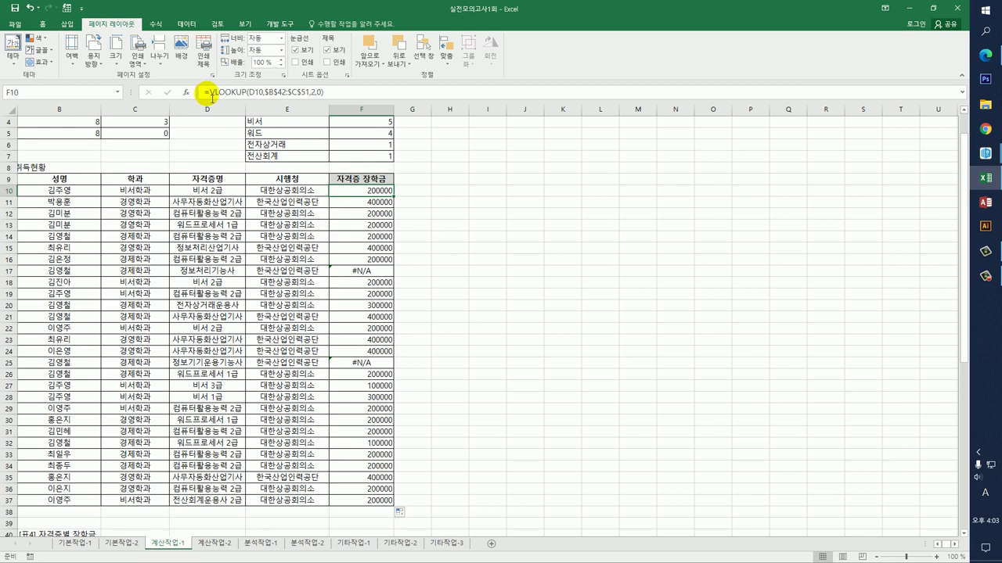
left_click(208, 93)
type("I")
double_click(236, 112)
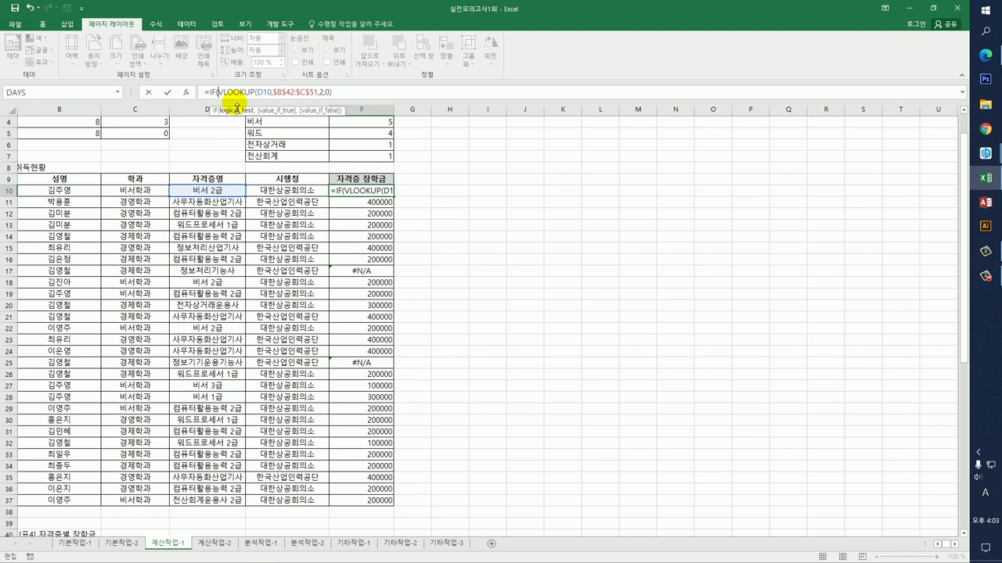
type("I")
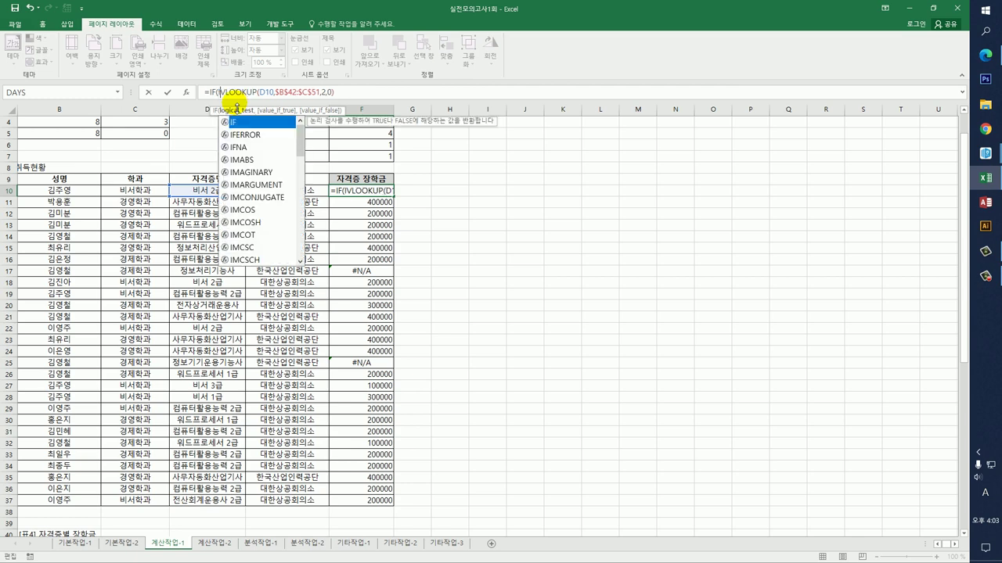
type("SE")
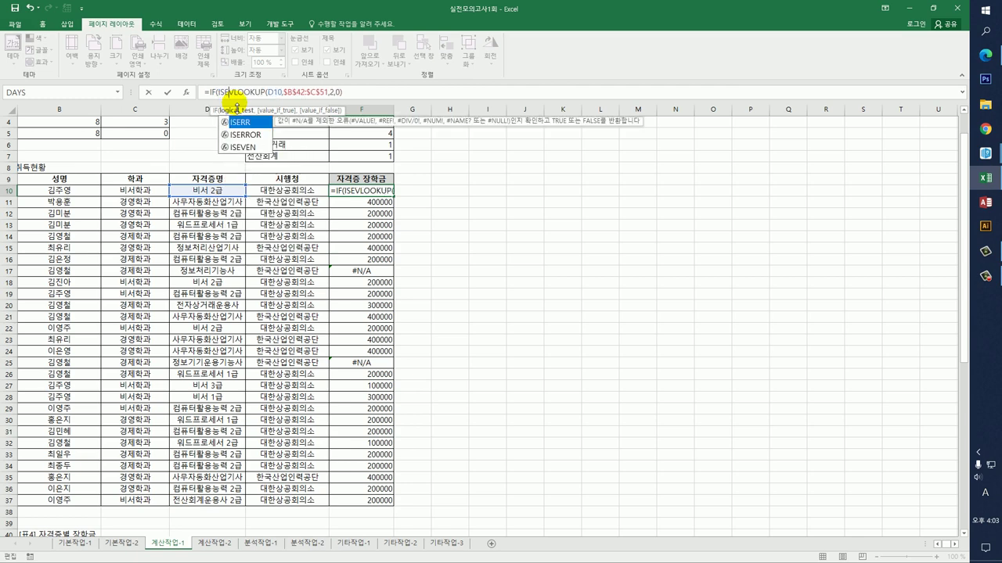
type("RROR(")
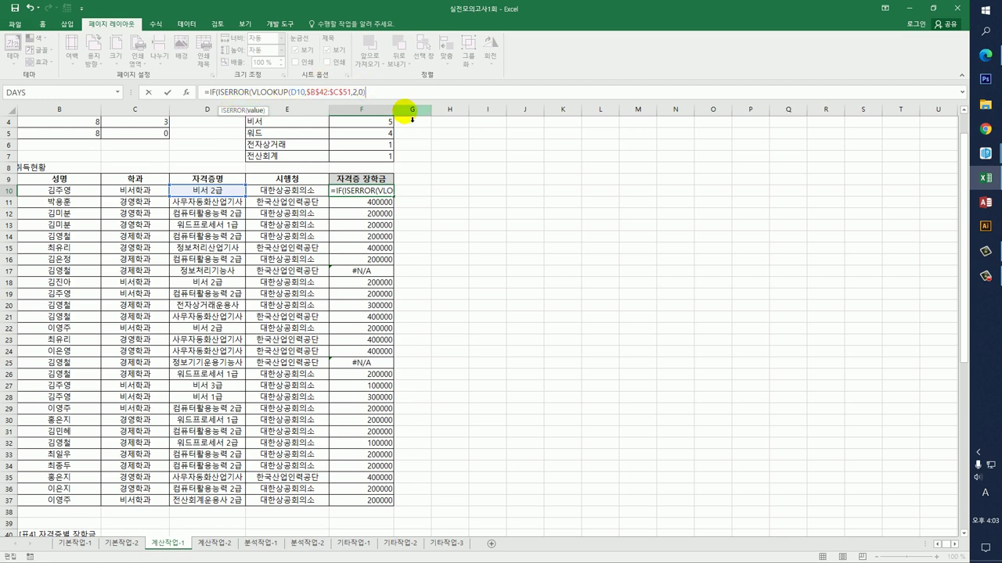
type(",0")
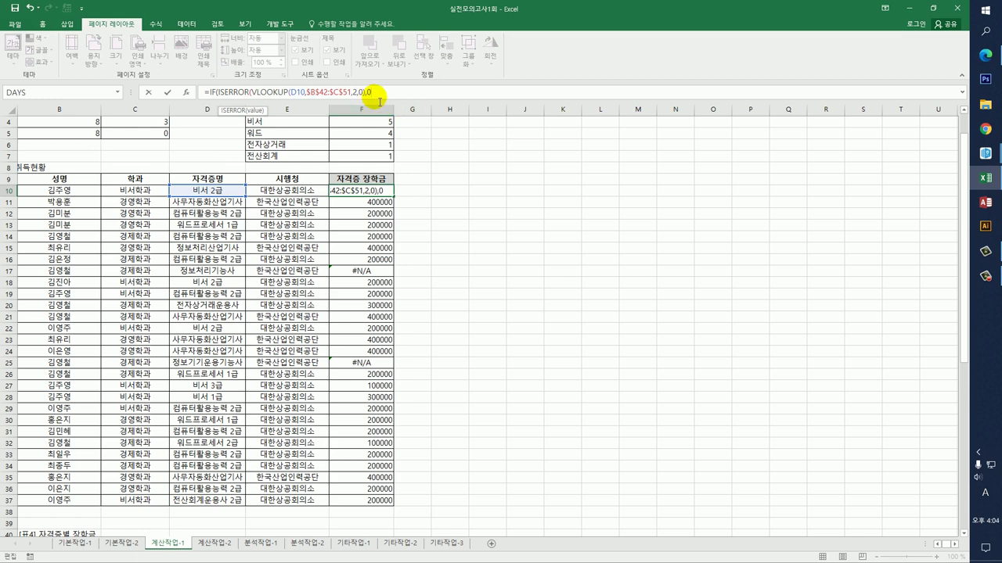
key("Escape")
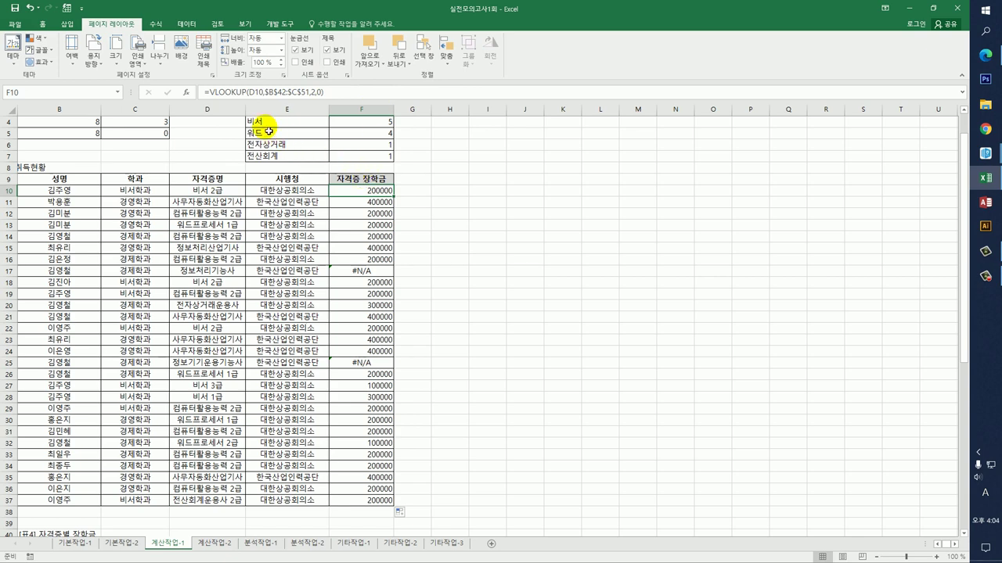
Step: Wrap F10's VLOOKUP in ISERROR and enter it as =ISERROR(VLOOKUP(D10,$B$42:$C$51,2,0))
left_click(209, 92)
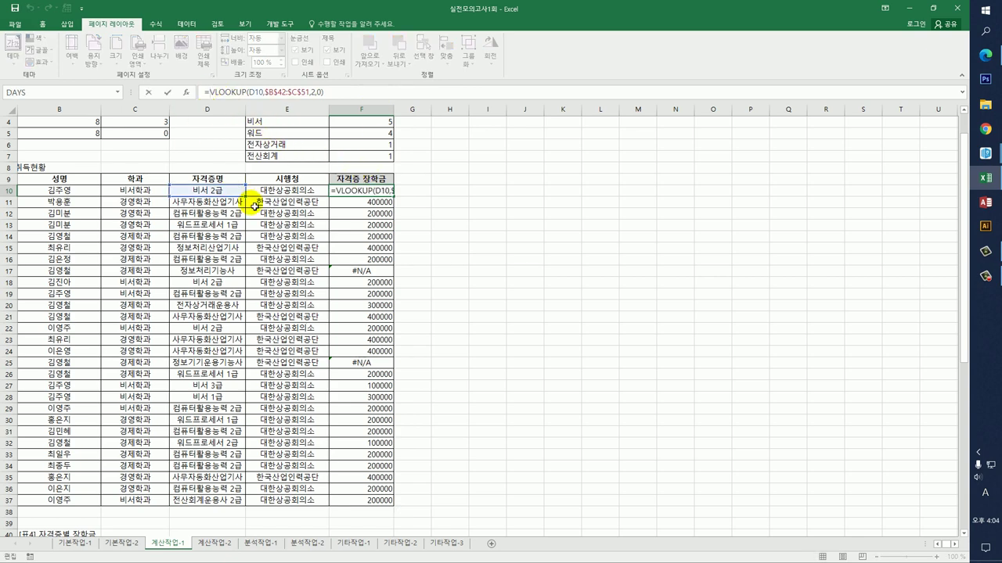
type("IS")
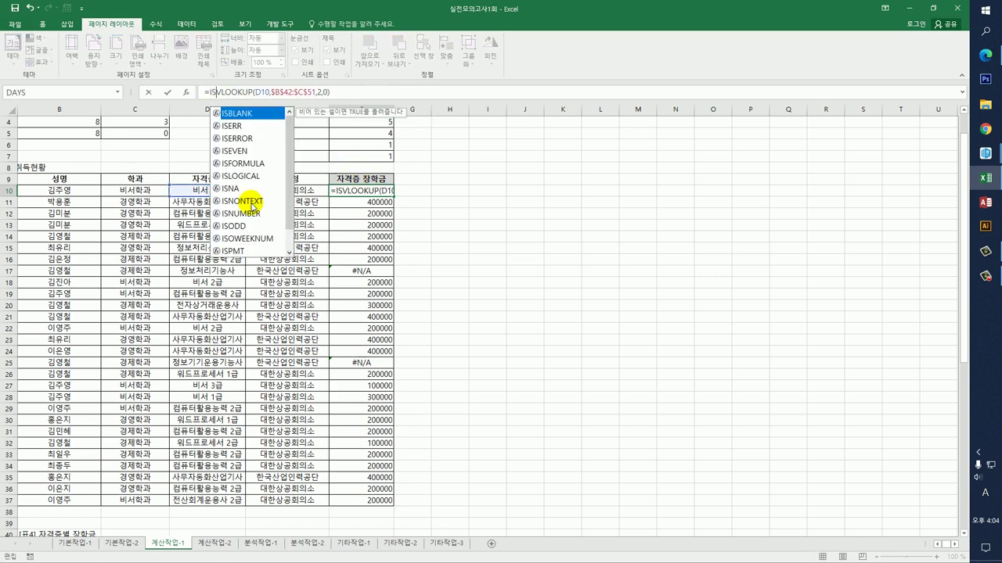
key("Down")
key("Down")
key("Tab")
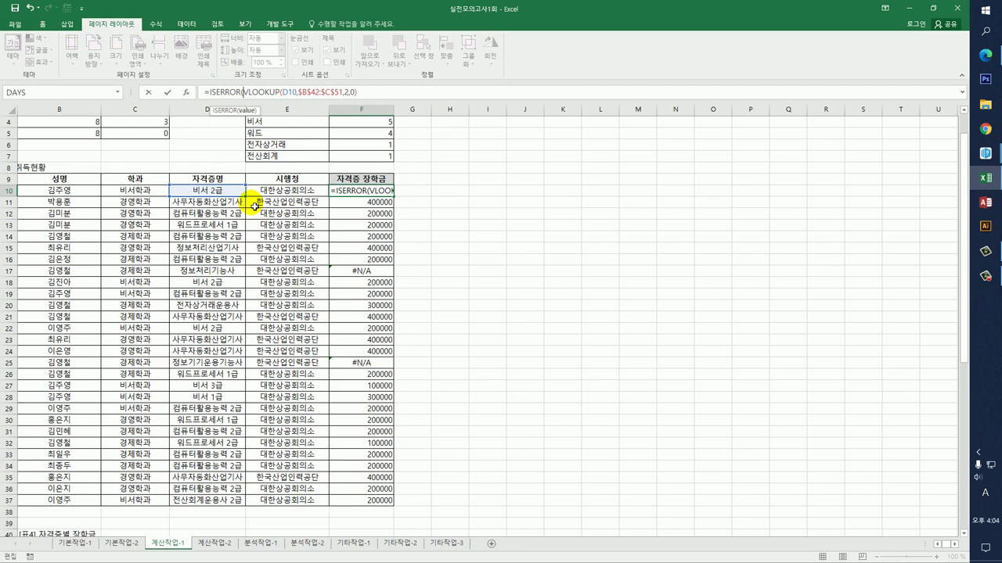
left_click(386, 95)
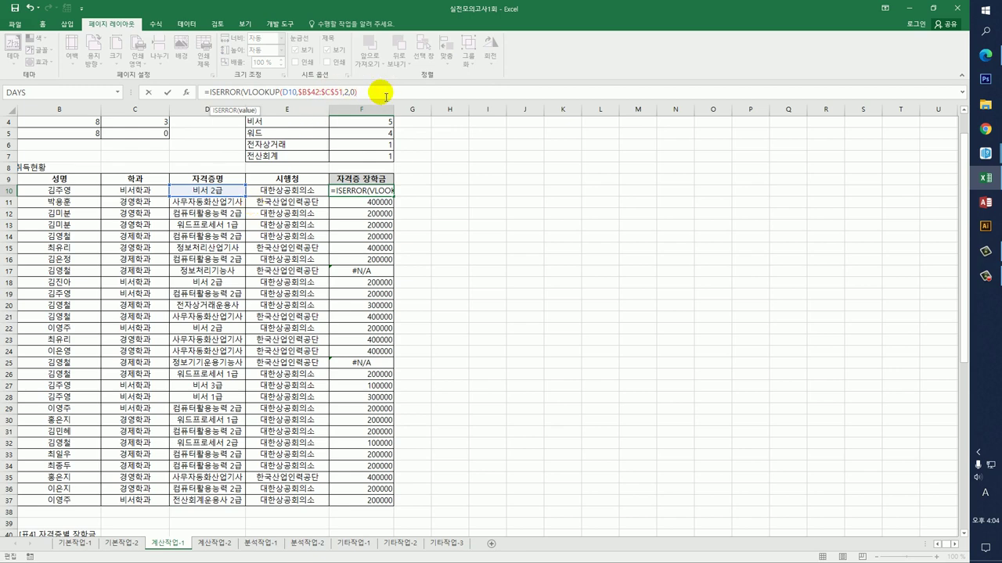
type(")")
key("Return")
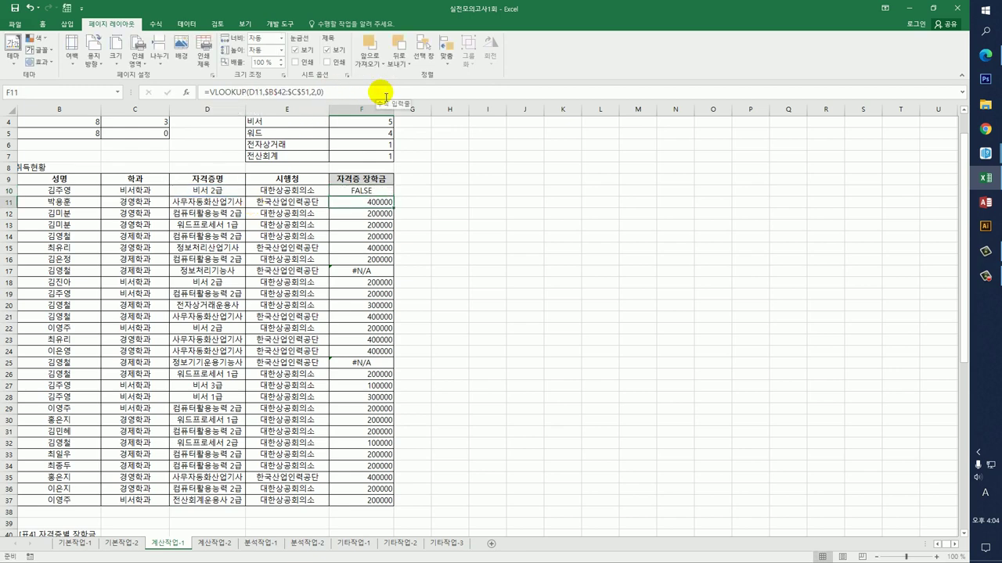
Step: Fill the ISERROR formula from F10 down through F37 and compare the results in F17, F25 and F10
key("Up")
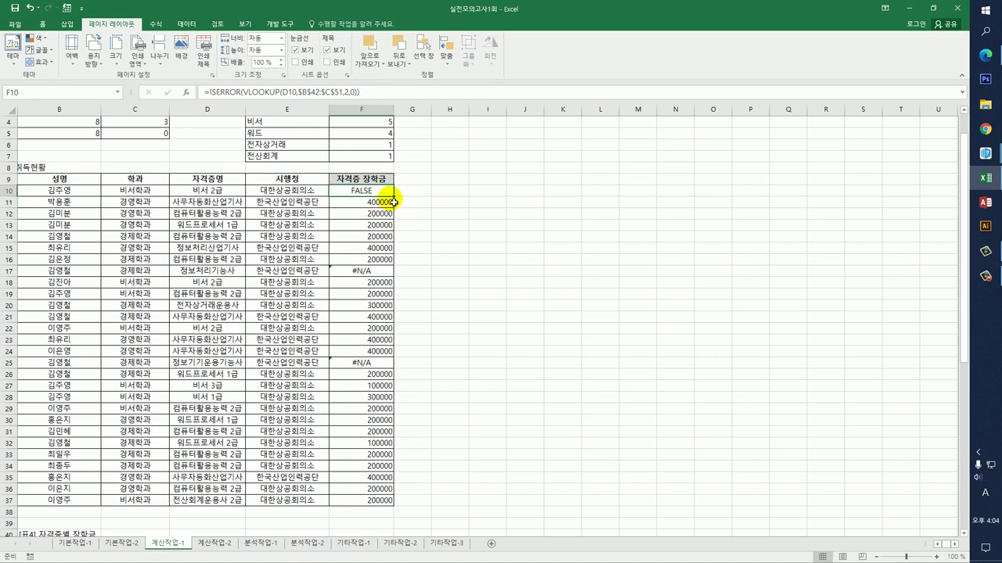
left_click_drag(392, 189, 401, 504)
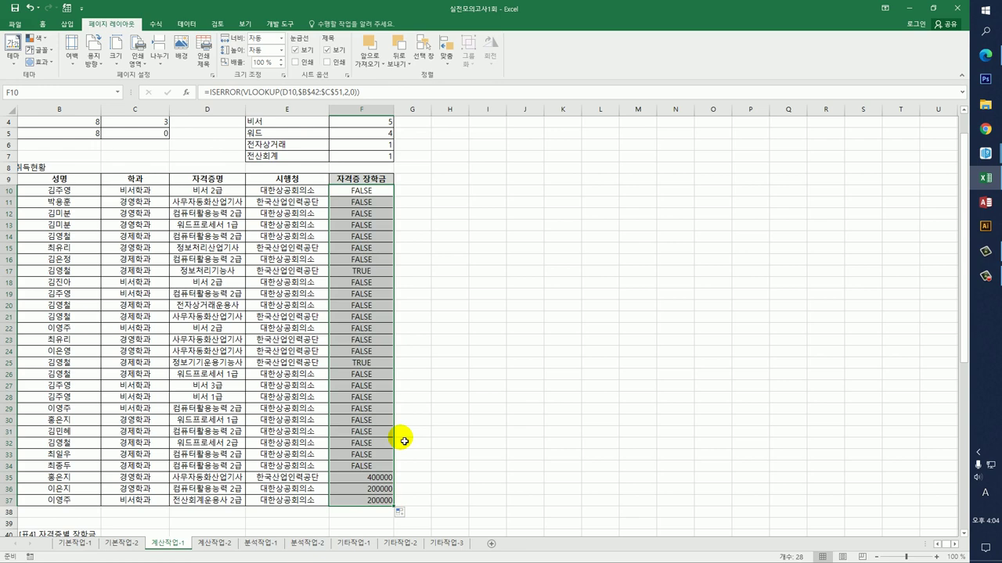
left_click(362, 271)
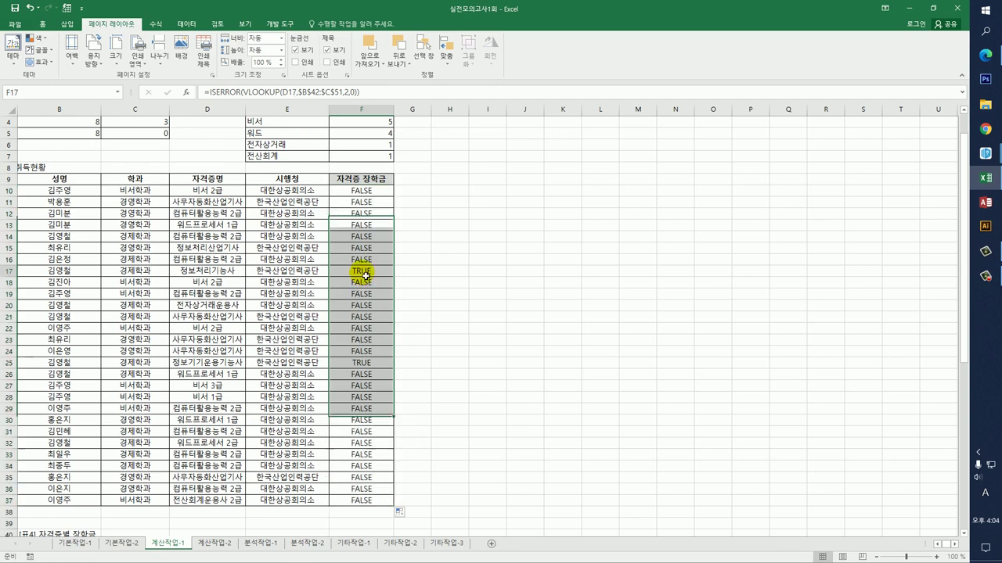
left_click(366, 364)
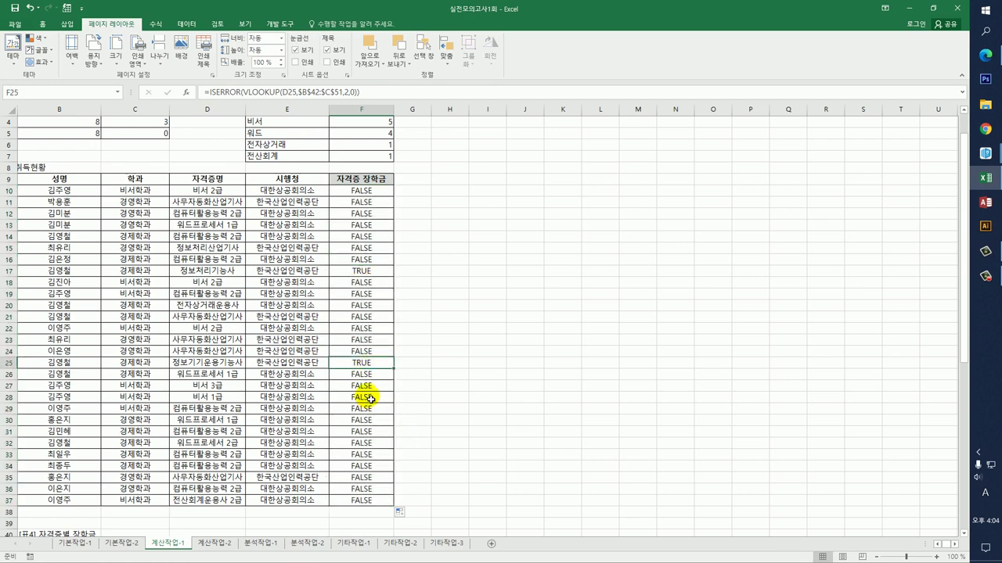
left_click(373, 194)
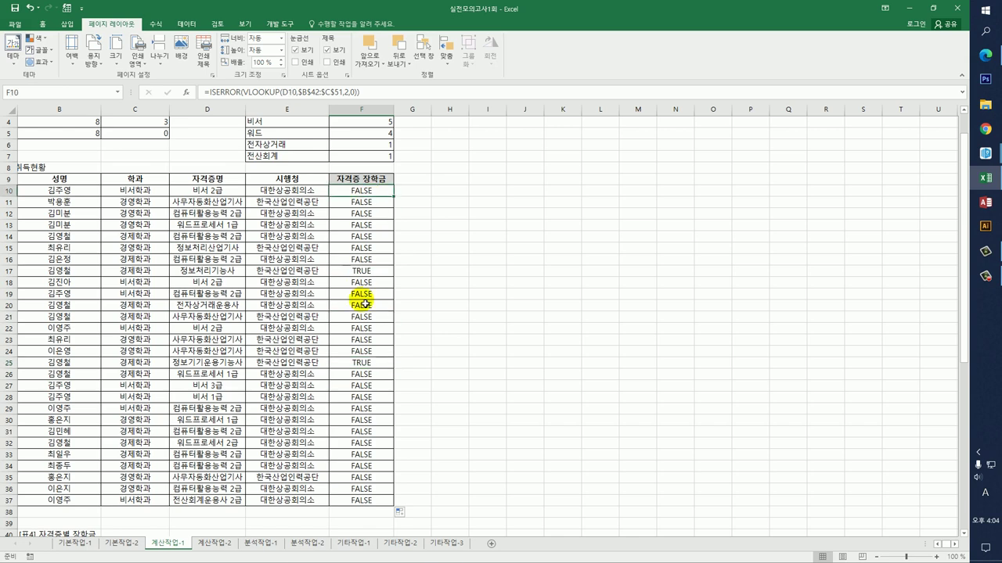
Step: In F17, make the ISERROR test the condition of an IF function that returns 0 when true
left_click(373, 272)
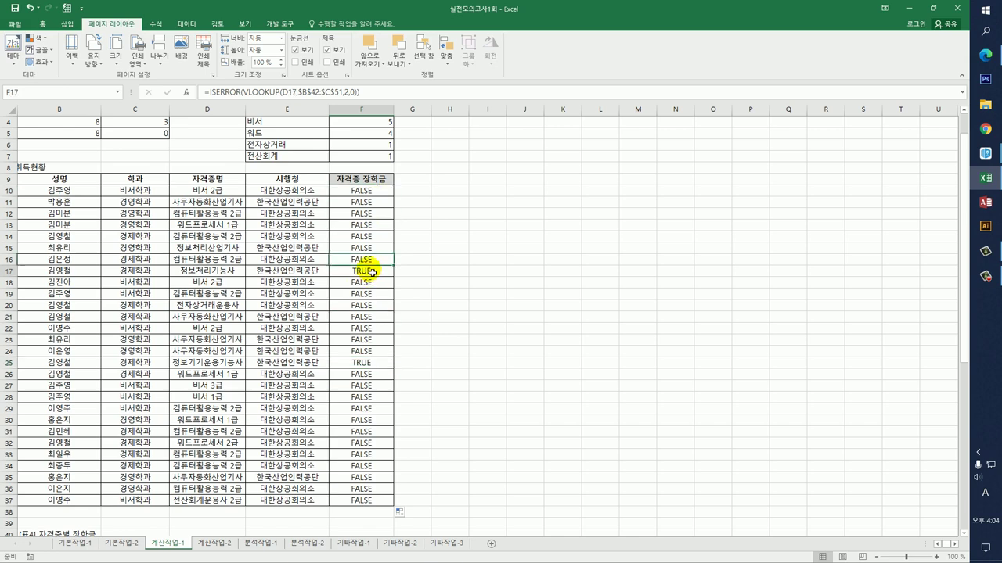
left_click(211, 93)
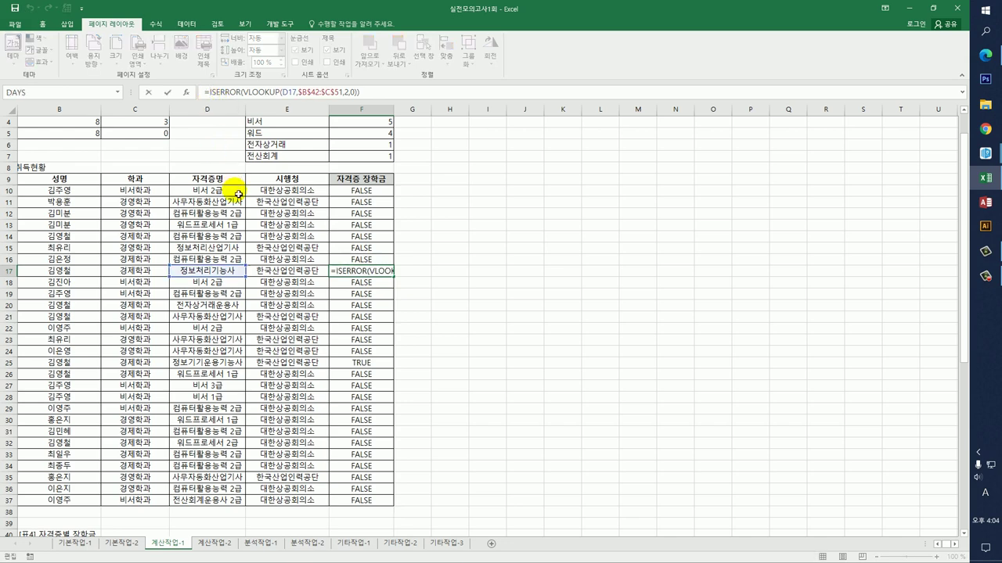
type("IF(")
key("End")
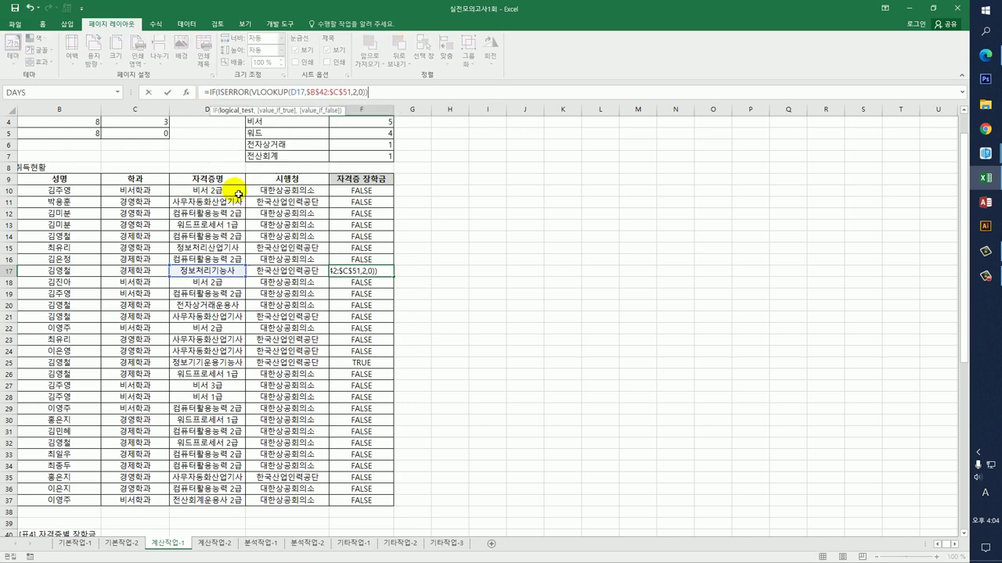
type(",0,")
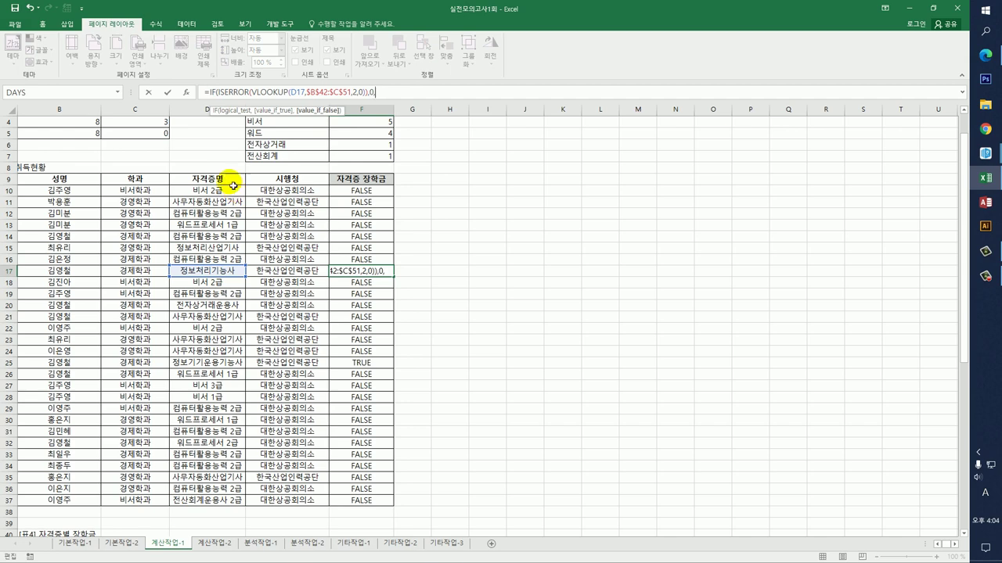
Step: Reuse VLOOKUP(D17,$B$42:$C$51,2,0) as the false value of F17's IF, close the formula and enter it
left_click_drag(332, 91, 371, 95)
key("ctrl+c")
left_click(379, 92)
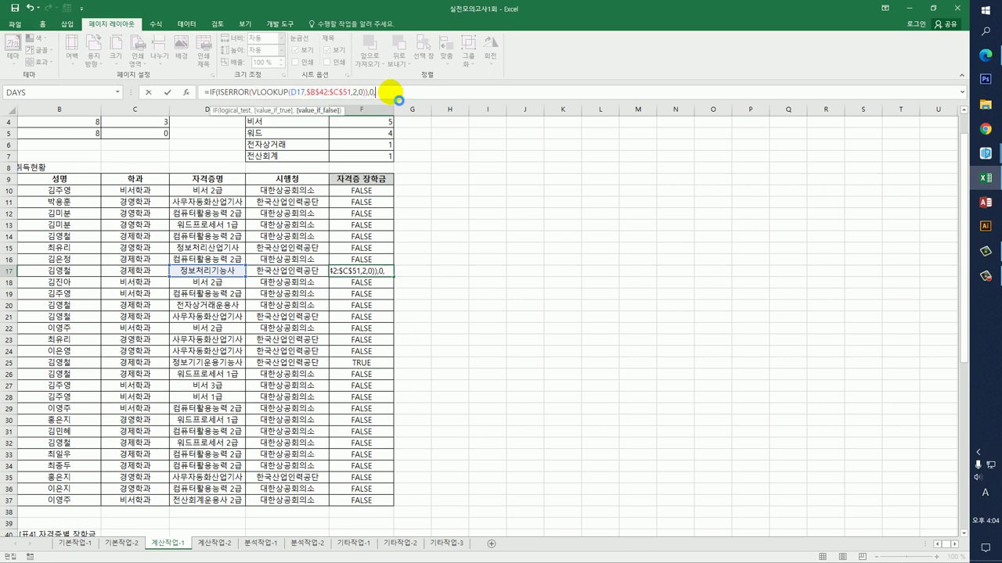
key("ctrl+v")
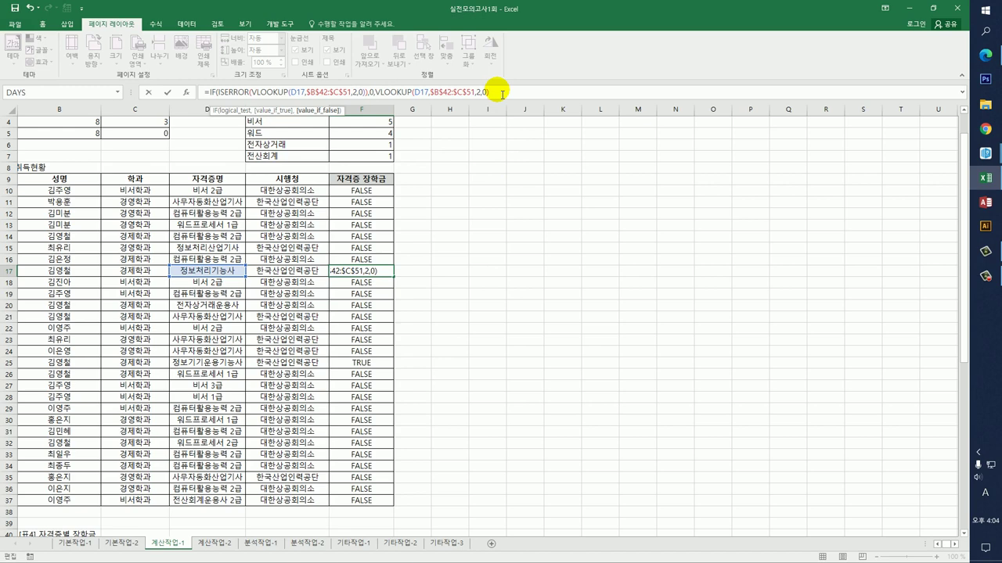
type(")")
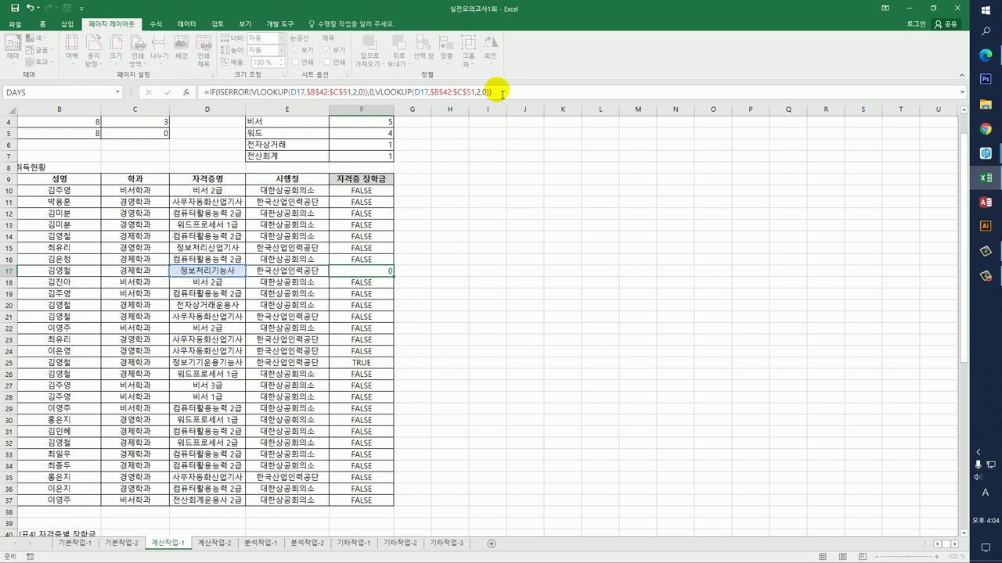
key("ctrl+Return")
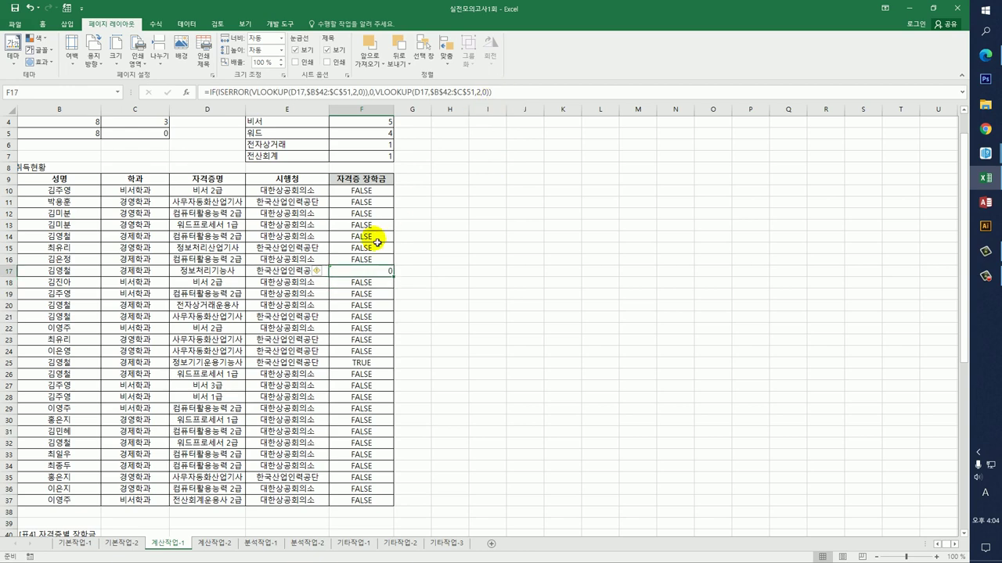
Step: In F10, make the ISERROR test the condition of an IF function that returns 0 when true
left_click(375, 191)
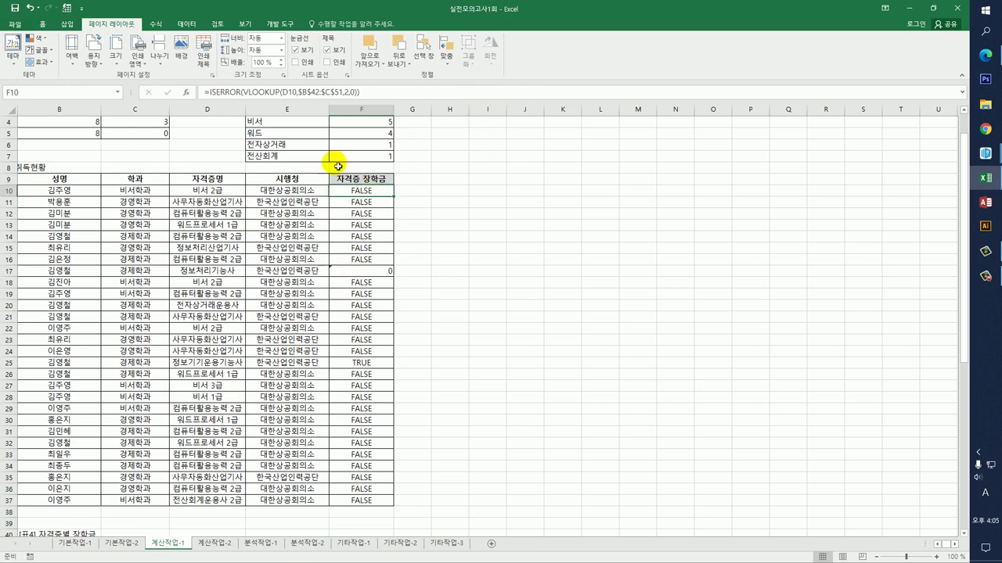
left_click(210, 92)
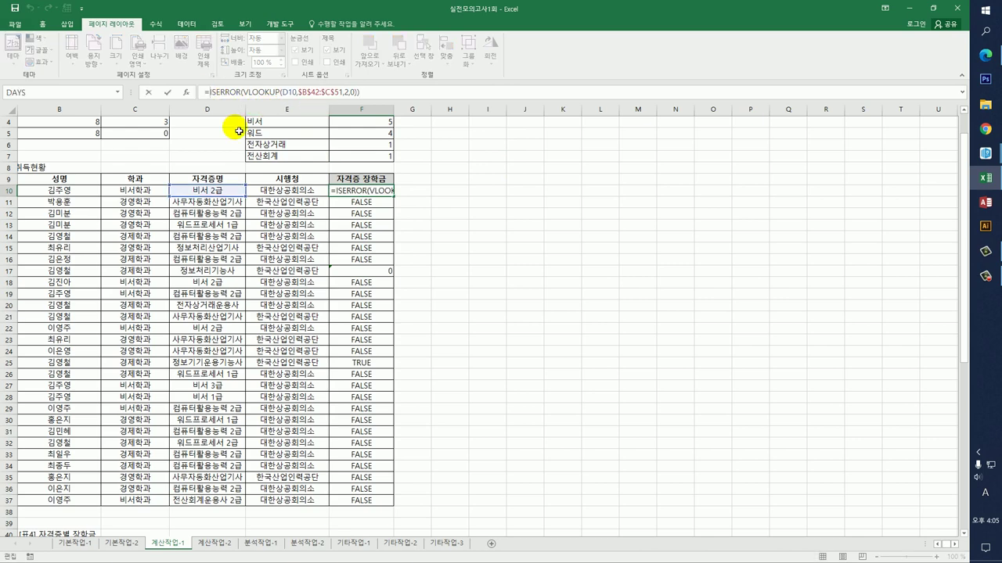
type("IF(")
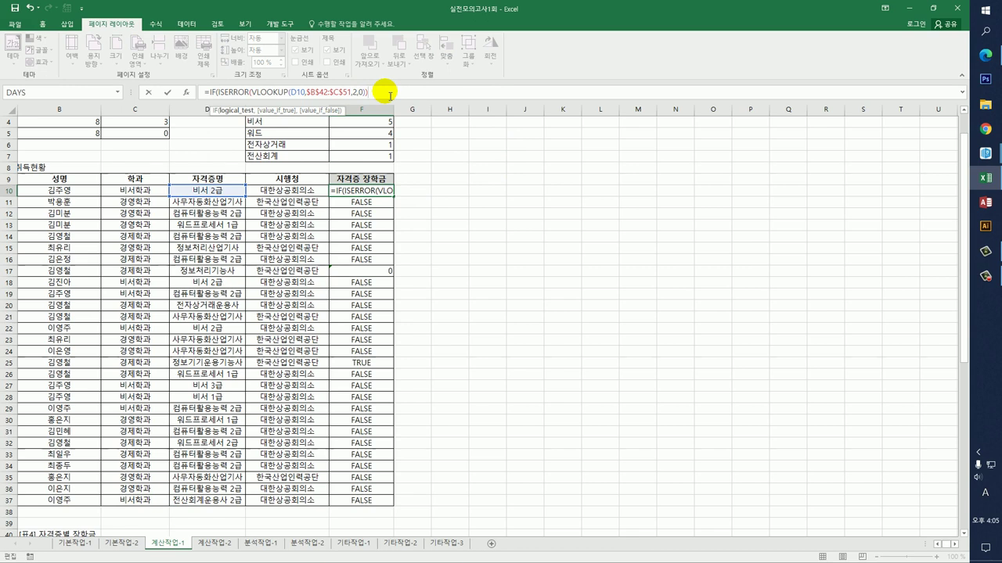
type(",")
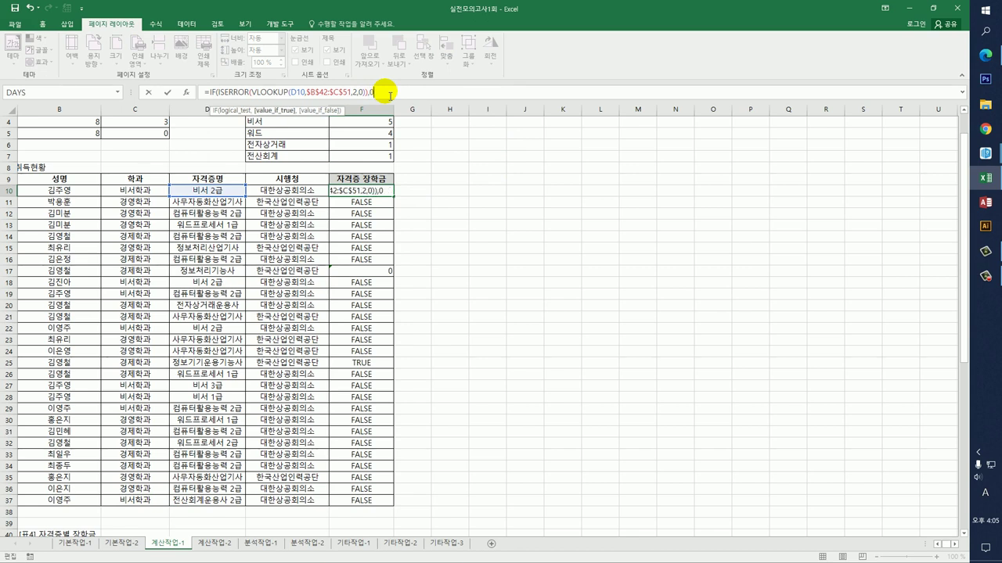
type("0,")
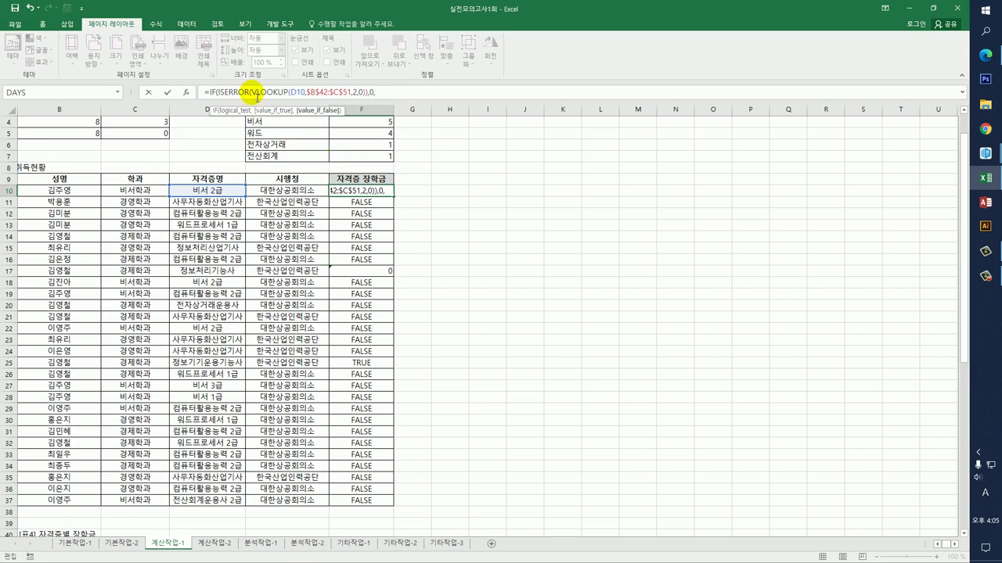
Step: Reuse VLOOKUP(D10,$B$42:$C$51,2,0) as the false value of F10's IF, enter the formula and fill it through F37
left_click_drag(254, 92, 368, 97)
key("ctrl+c")
left_click(372, 93)
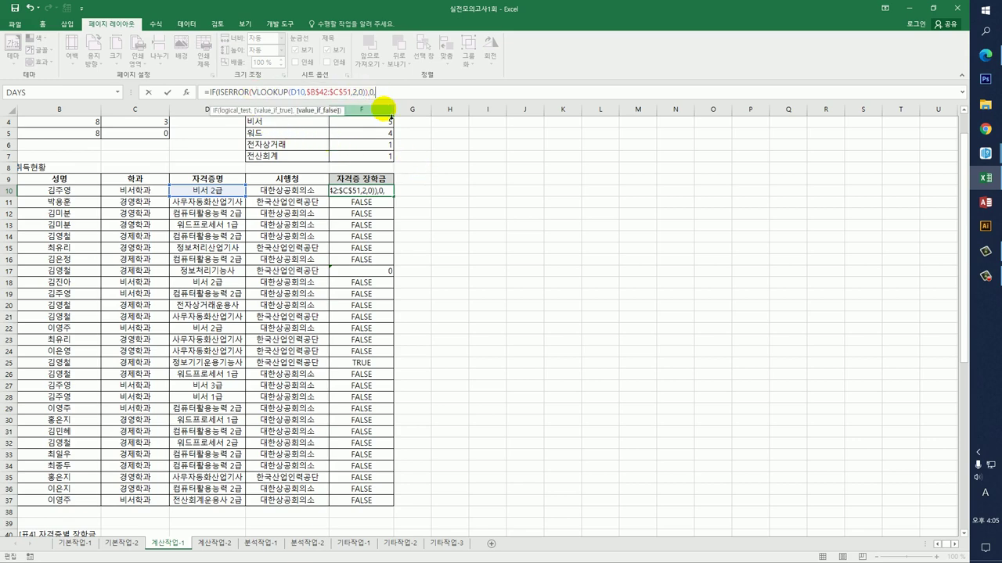
key("ctrl+v")
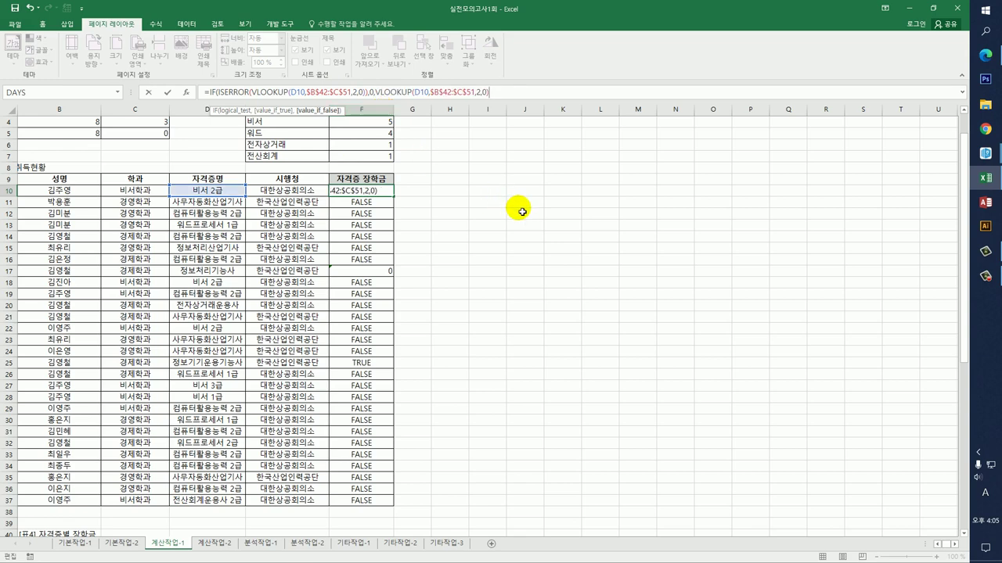
type(")")
key("ctrl+Return")
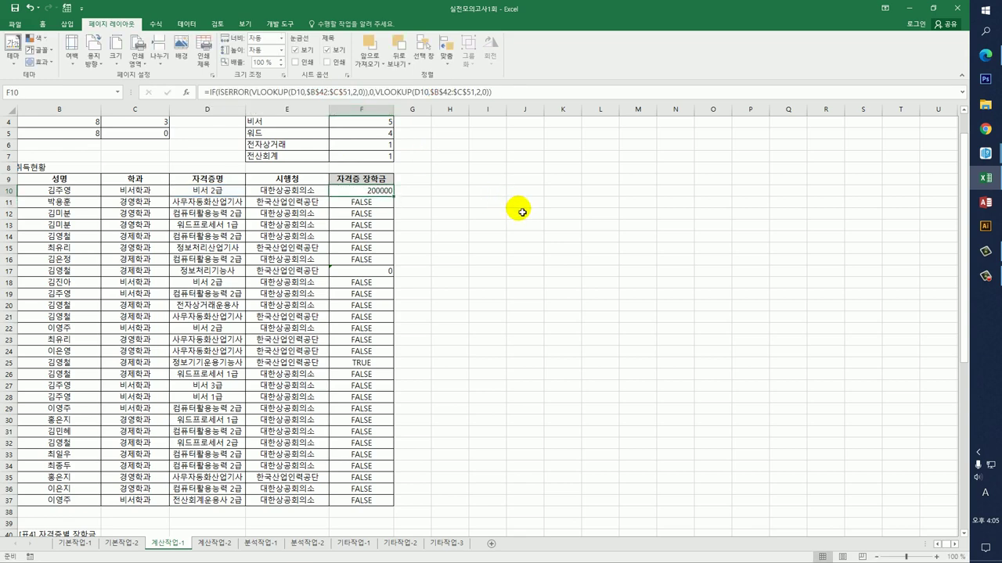
left_click_drag(393, 196, 394, 505)
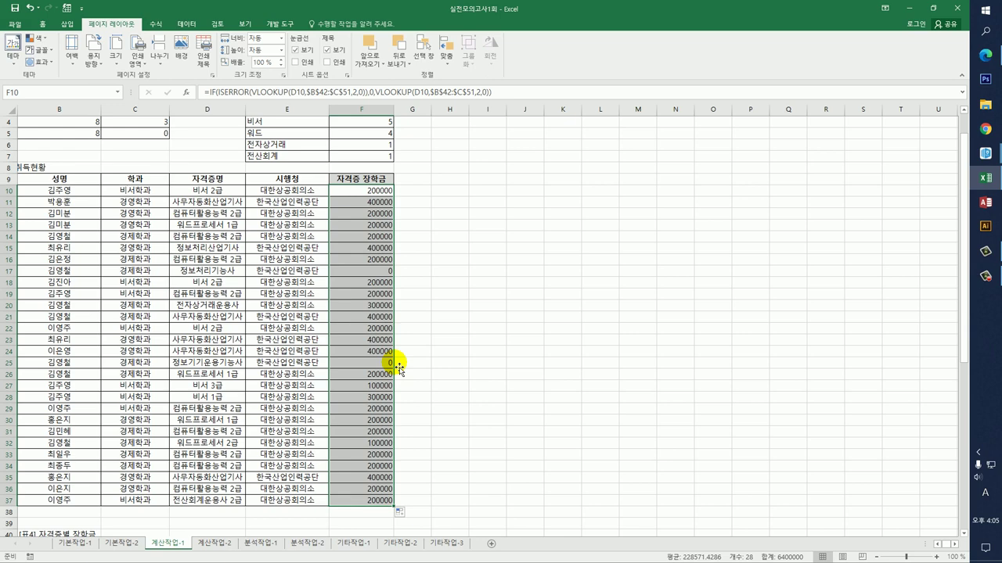
Step: On the 계산작업-2 sheet, begin the 경감률 formula in E3 with the current year, =YEAR(TODAY())
left_click(220, 545)
left_click(171, 150)
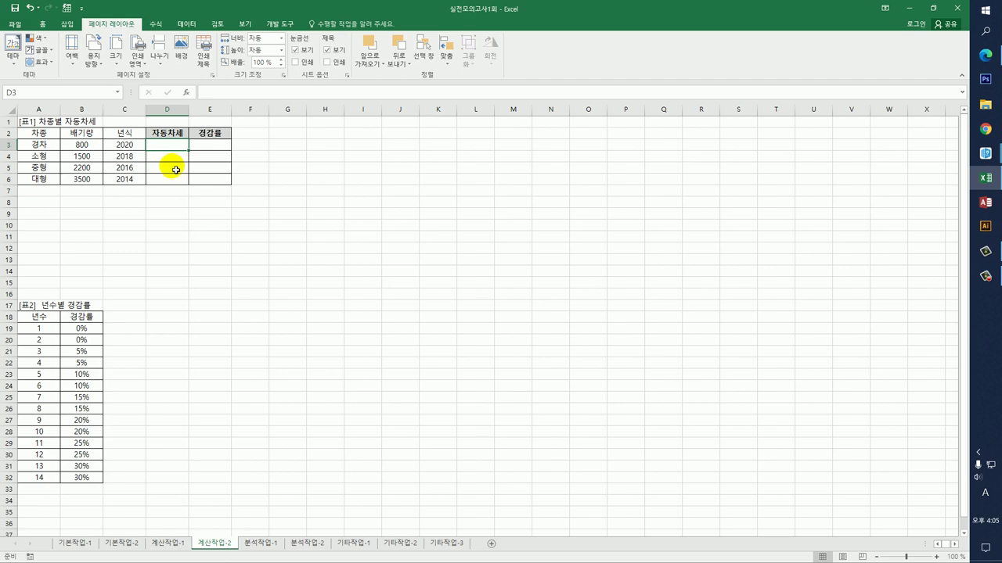
left_click(202, 149)
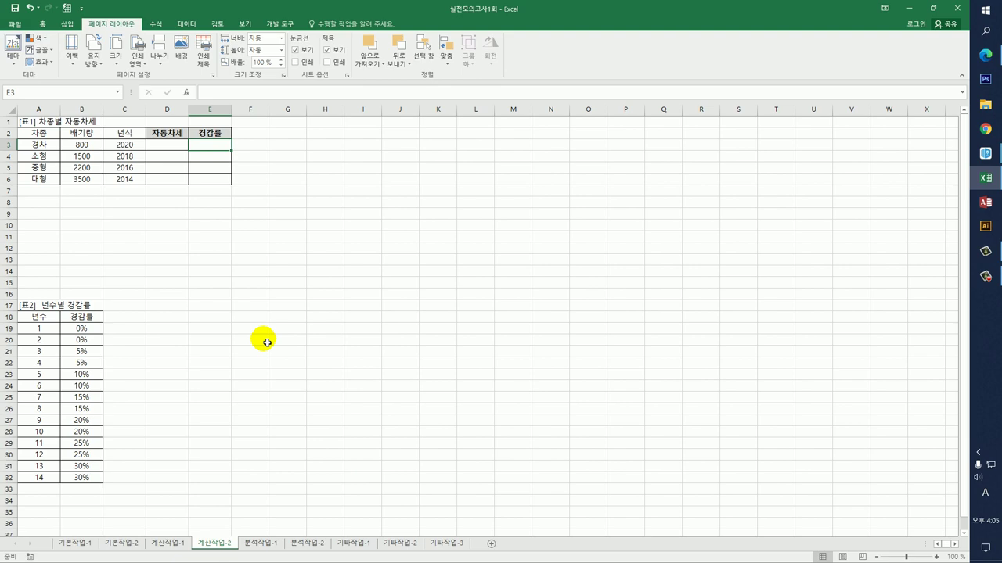
type("=")
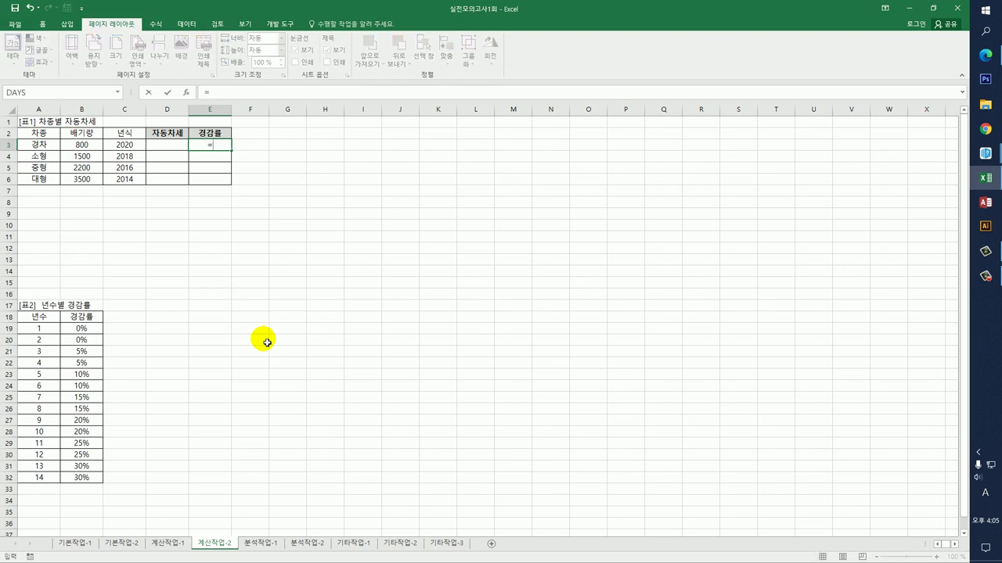
type("ye")
key("Tab")
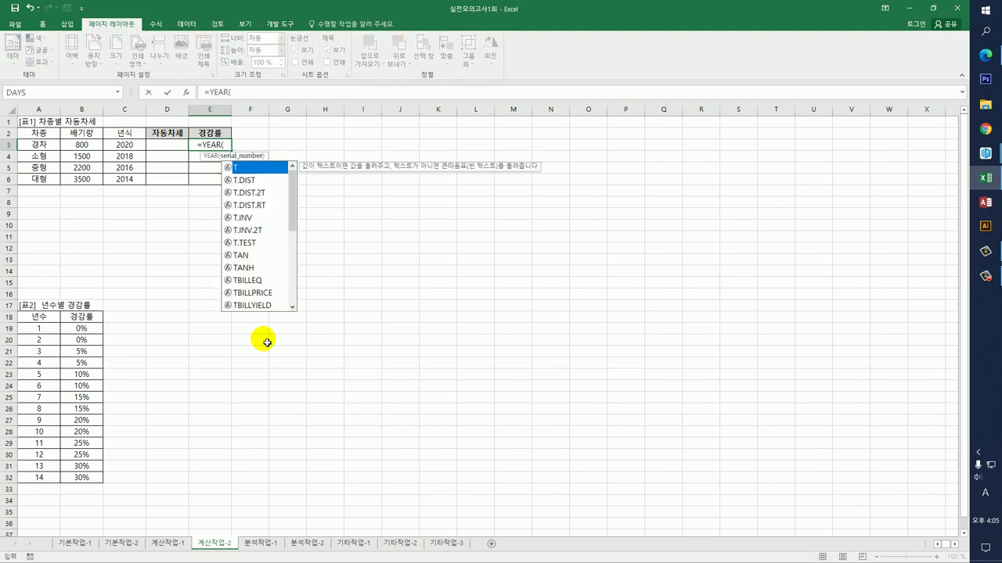
type("tod")
key("Tab")
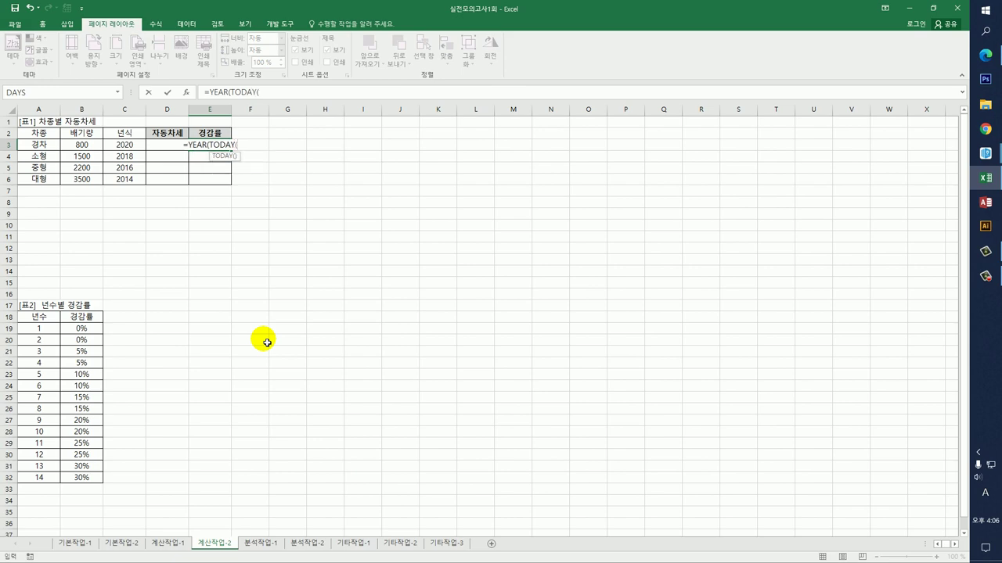
type(")")
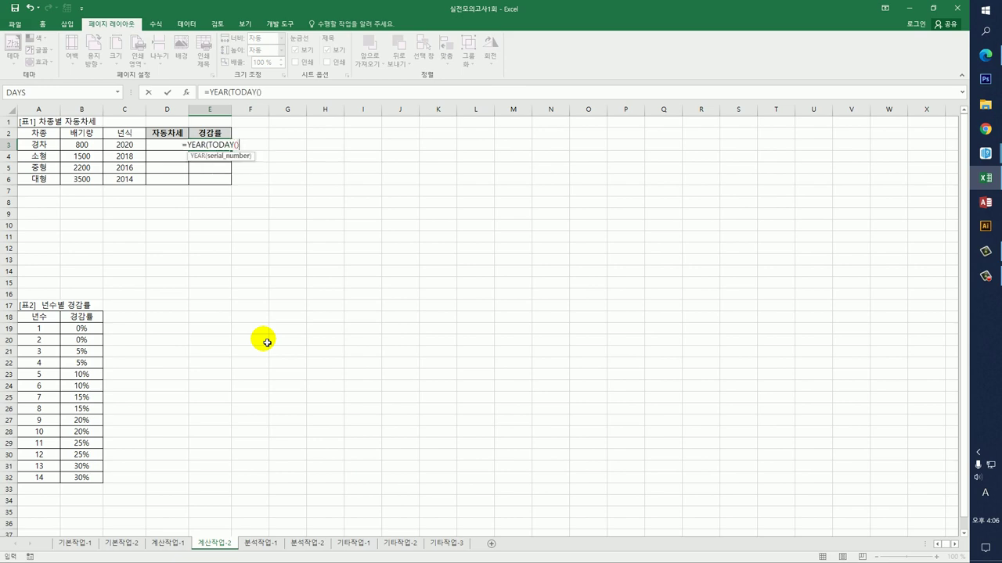
type(")")
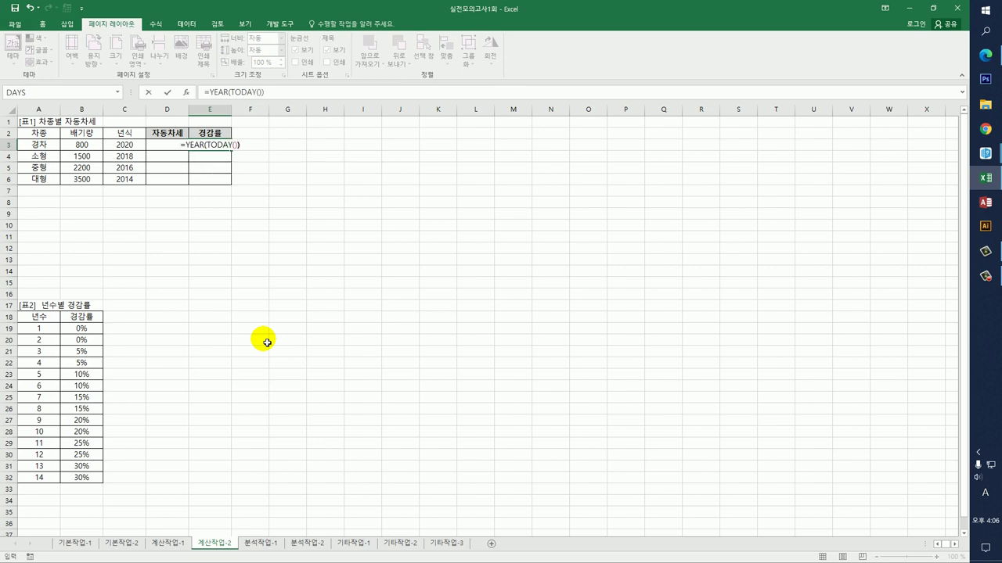
Step: Subtract the model year in C3 from E3's current year, add 1, and enter the formula
type("-")
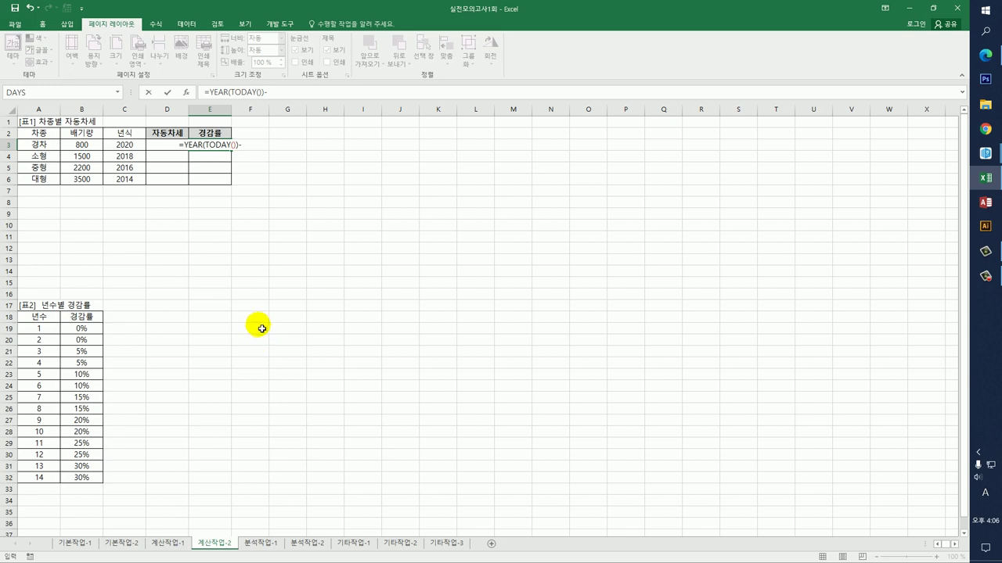
left_click(126, 147)
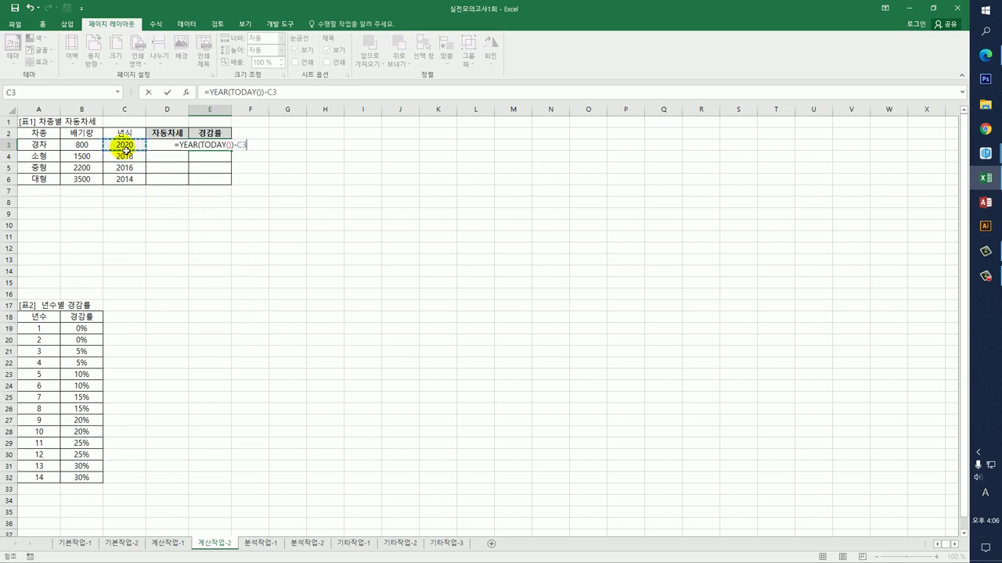
type("+1")
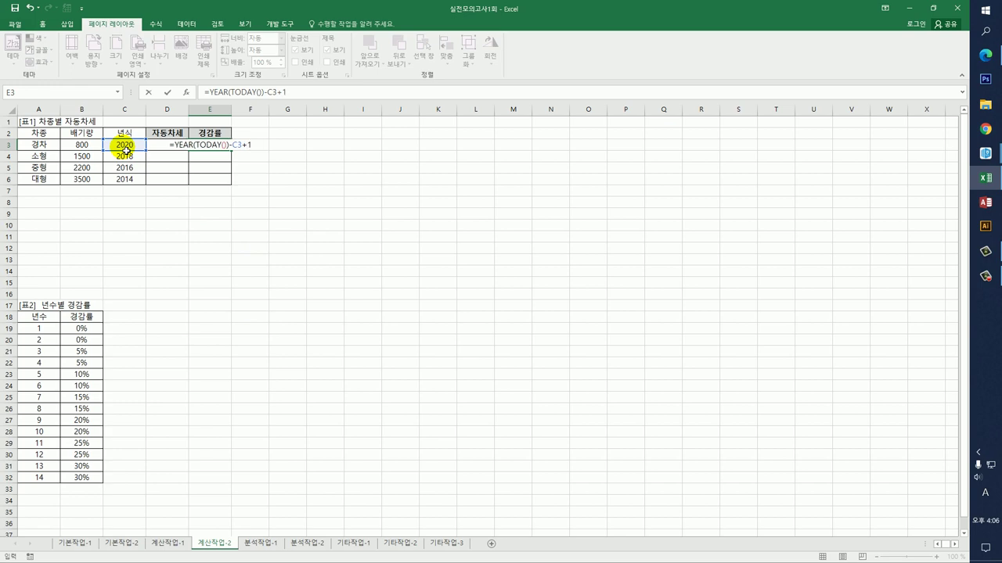
key("ctrl+Return")
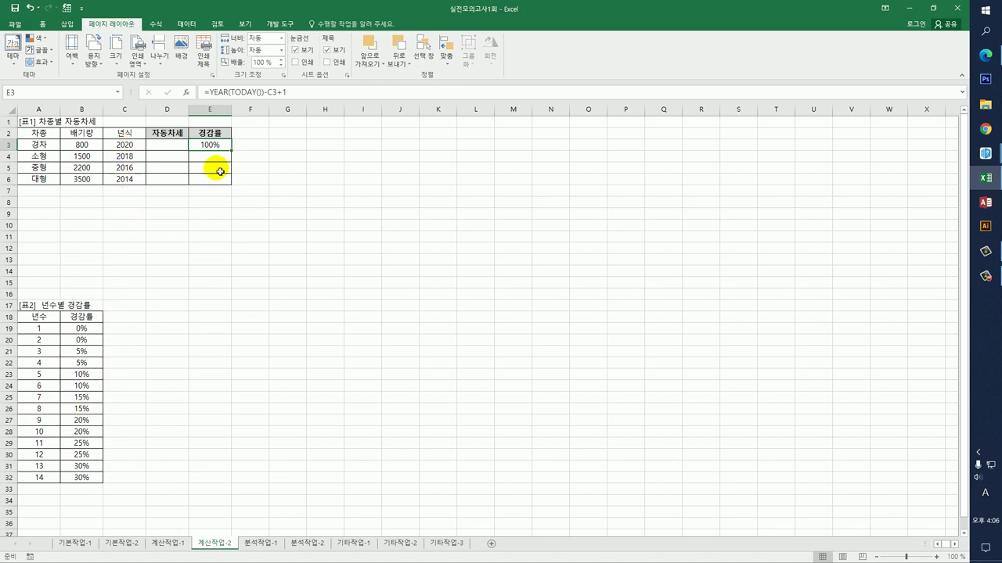
Step: Check E3's value in General format without applying it, and examine the 년수 and 경감률 columns of 표2
right_click(216, 148)
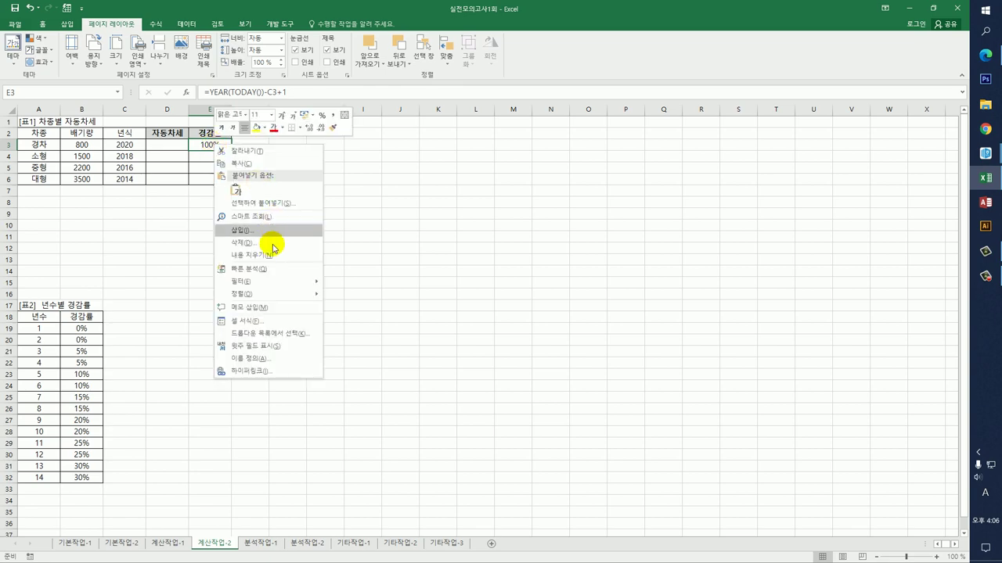
left_click(269, 309)
left_click(148, 226)
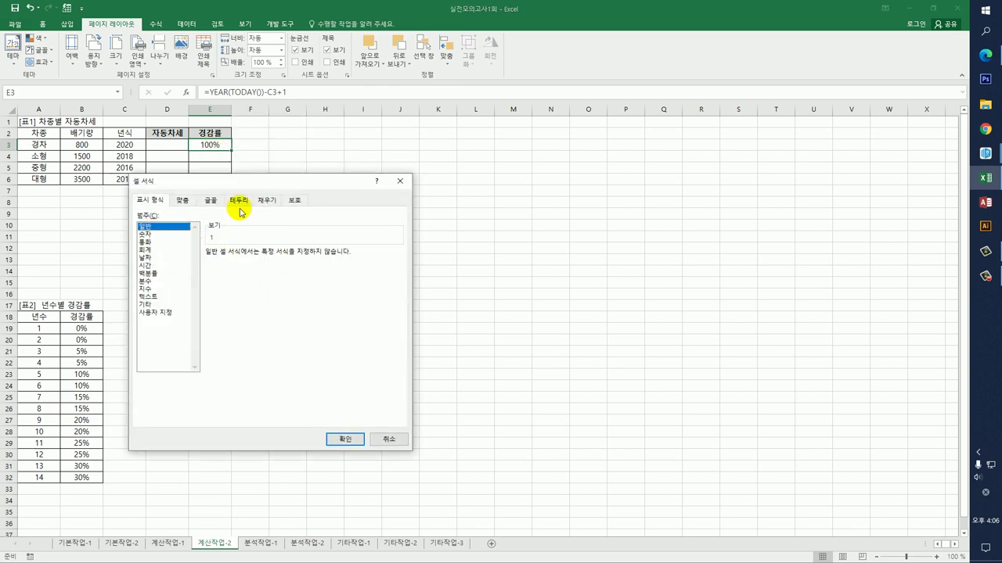
left_click_drag(241, 179, 375, 162)
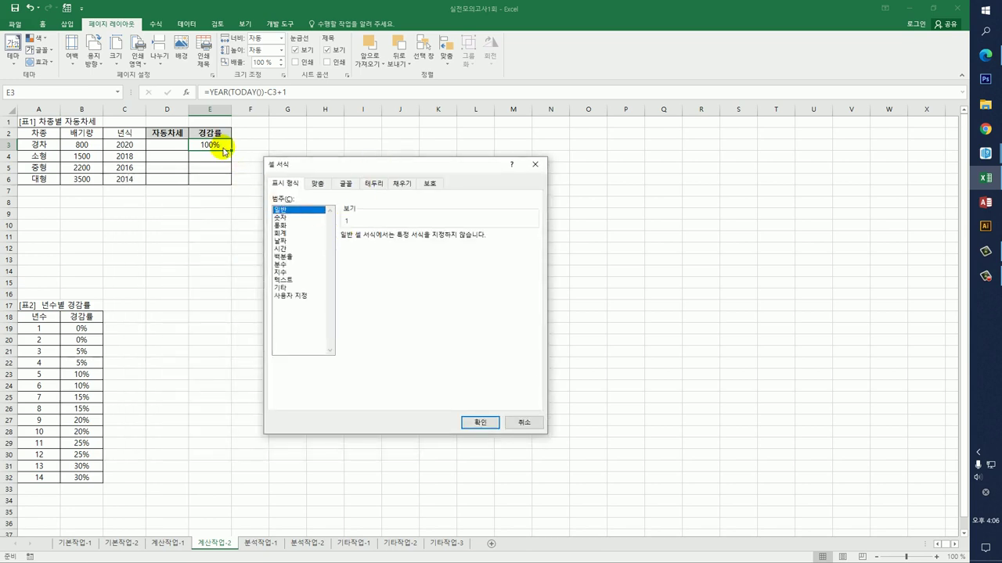
left_click(523, 422)
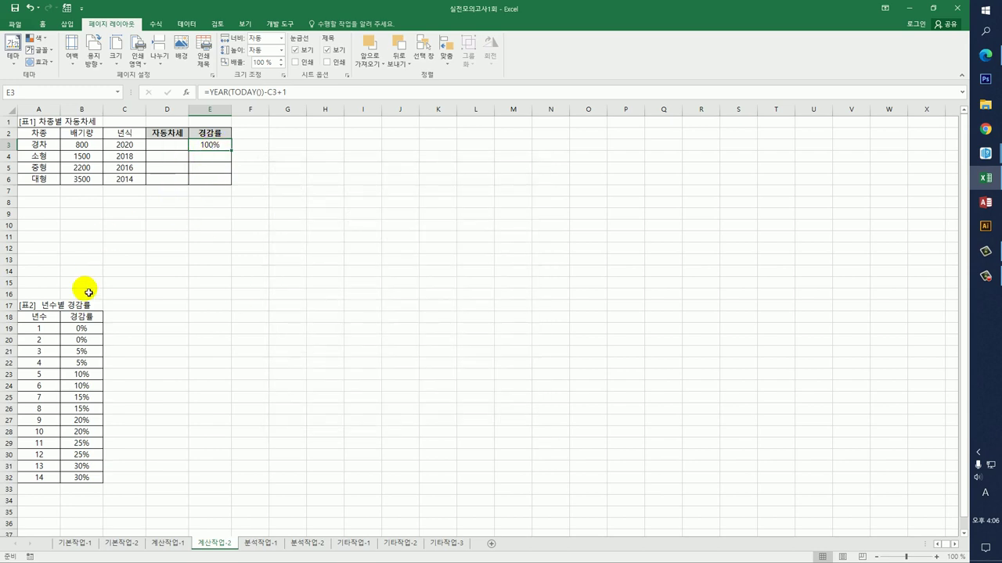
left_click_drag(41, 329, 79, 482)
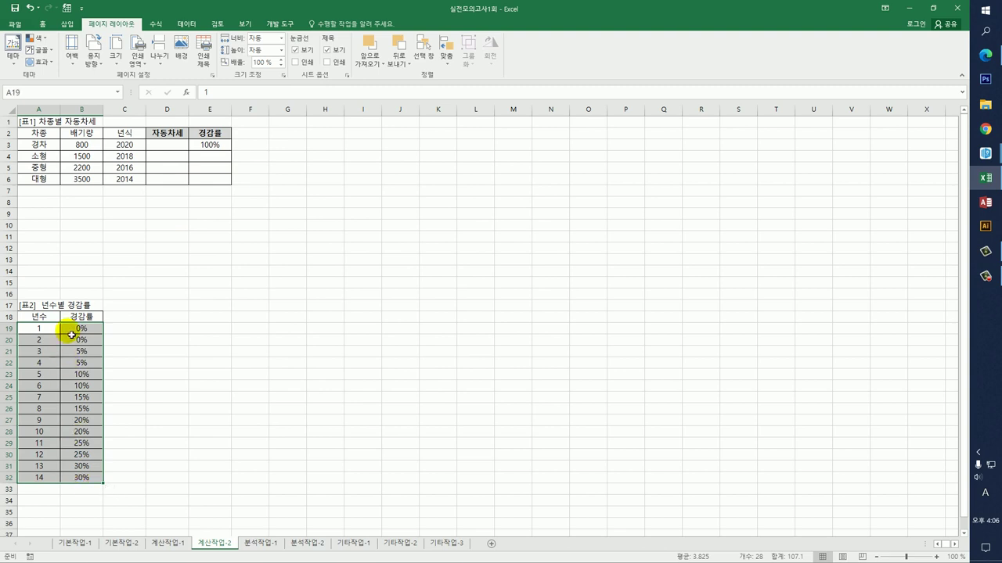
left_click_drag(72, 329, 79, 478)
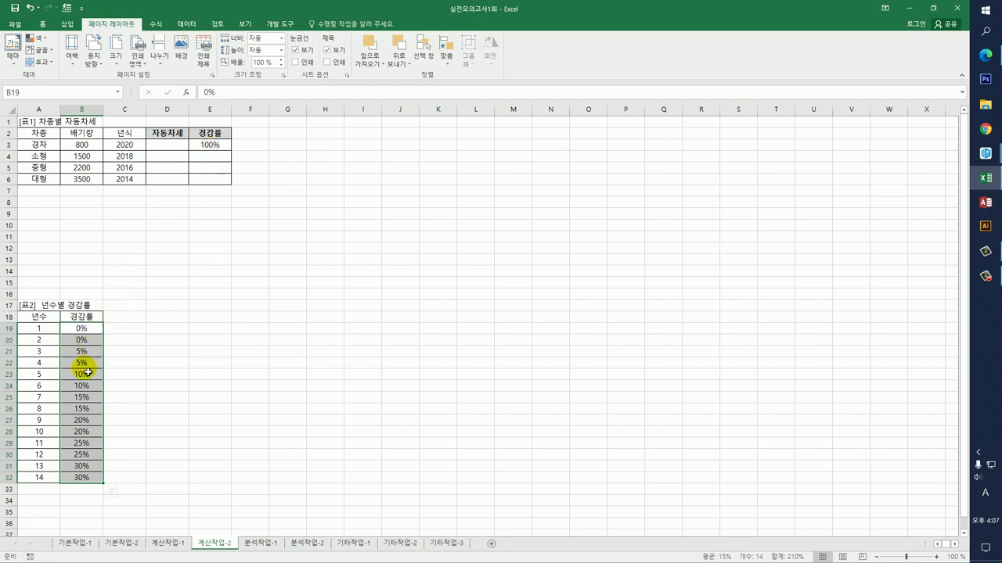
Step: Insert the INDEX function in front of the YEAR calculation in E3's formula
left_click(208, 144)
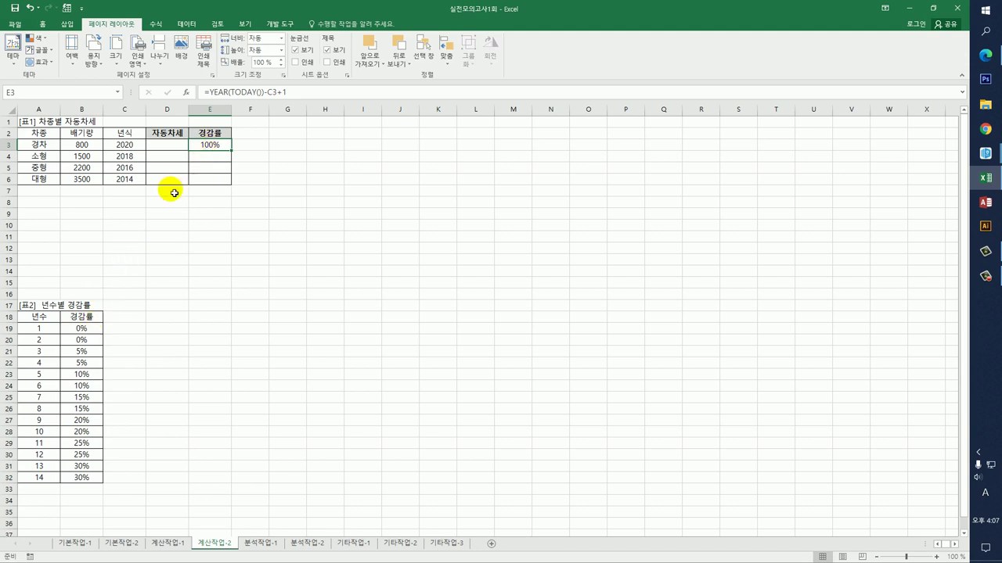
left_click(213, 92)
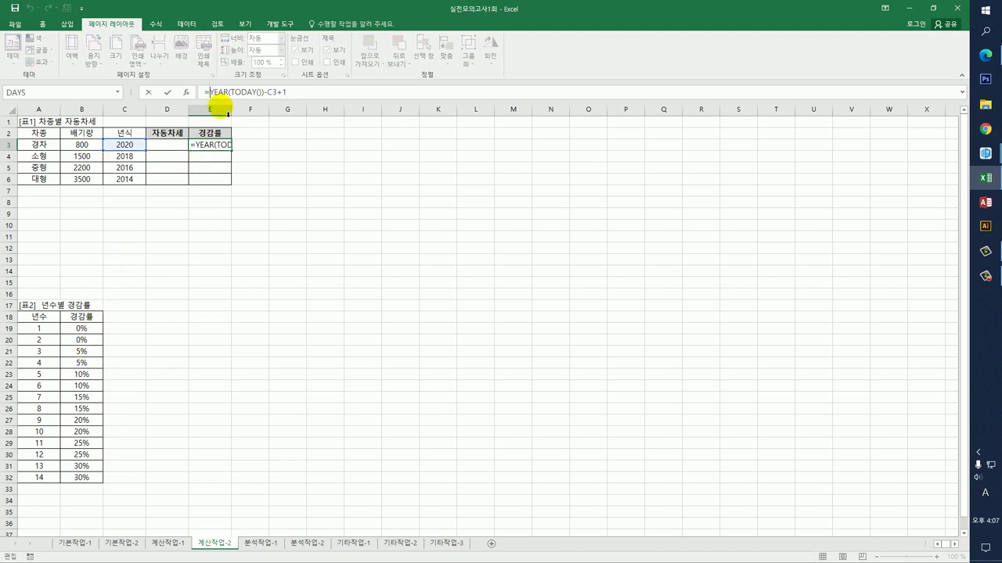
left_click(209, 93)
type("IN")
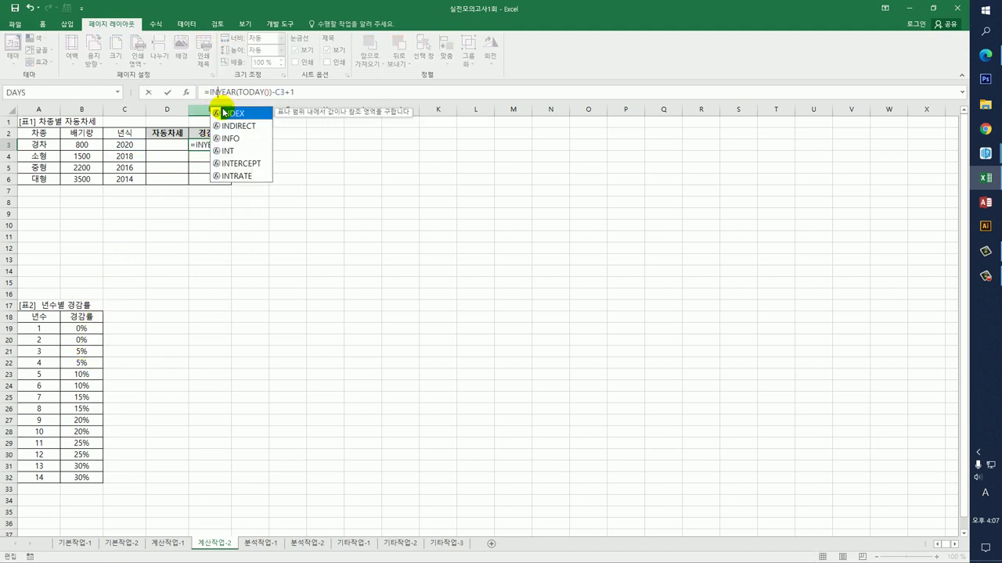
double_click(222, 113)
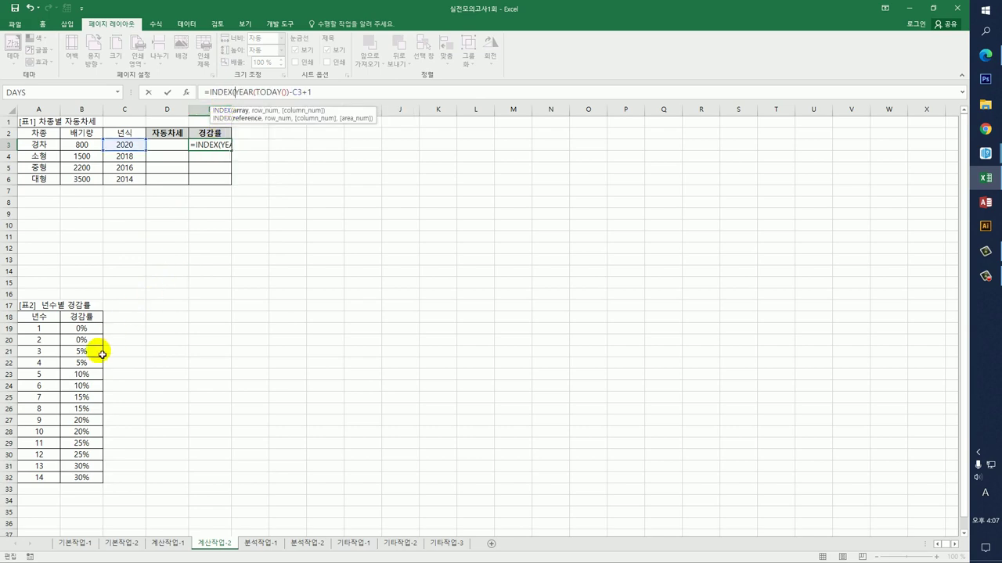
Step: Use B19:B32 as the INDEX array and the year calculation as its row number in E3, and enter the formula
left_click_drag(88, 328, 93, 479)
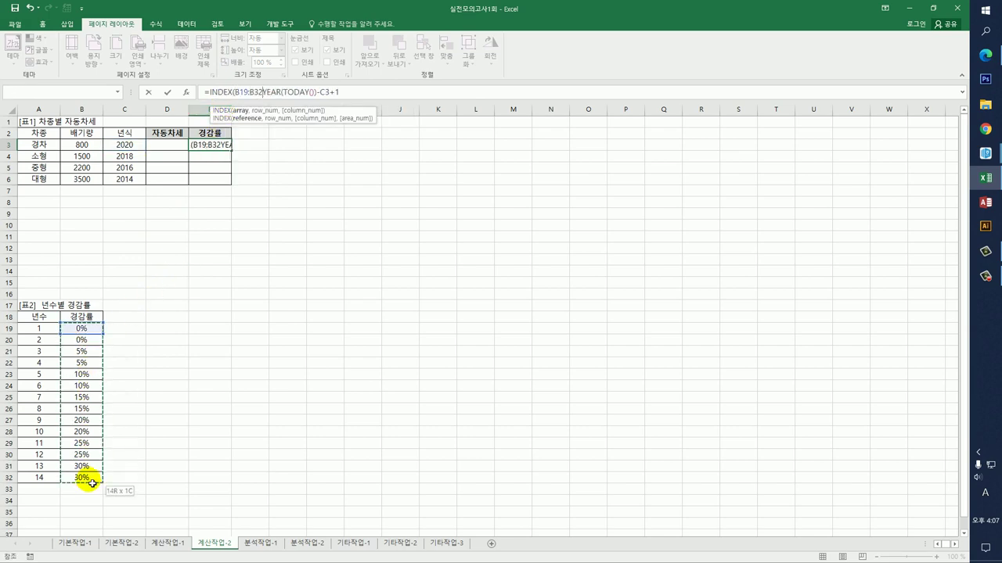
left_click_drag(40, 330, 83, 478)
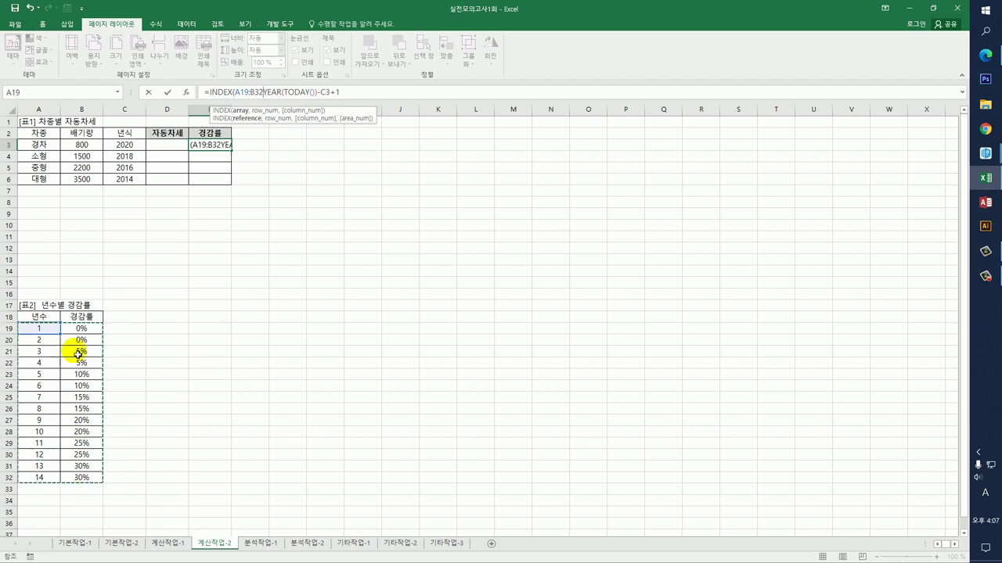
left_click_drag(83, 328, 88, 481)
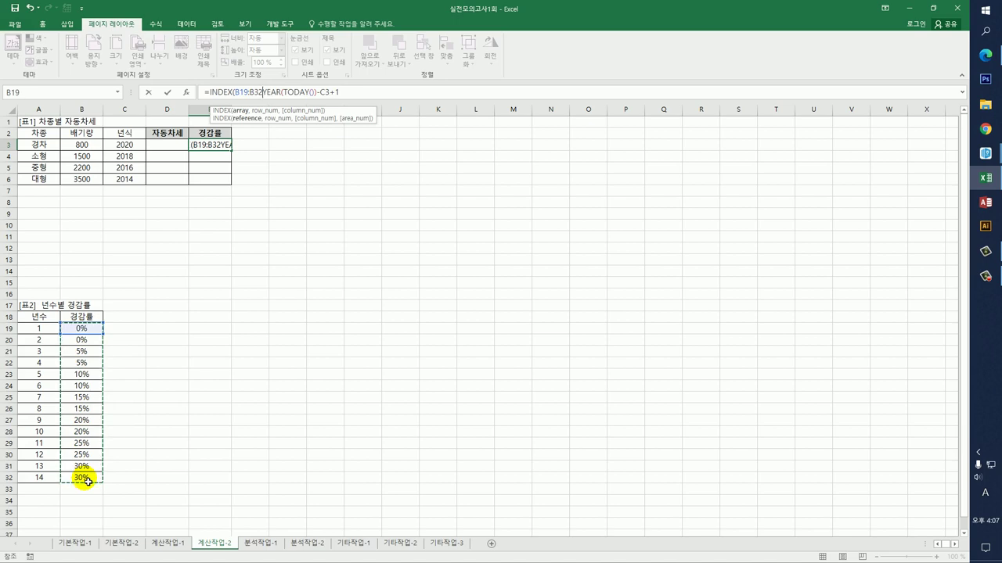
type(",")
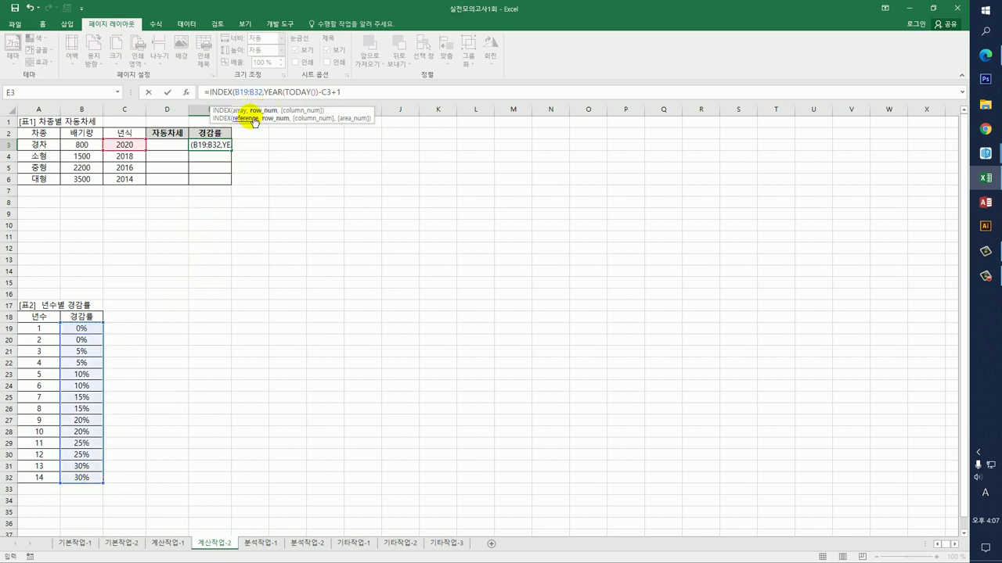
left_click(349, 94)
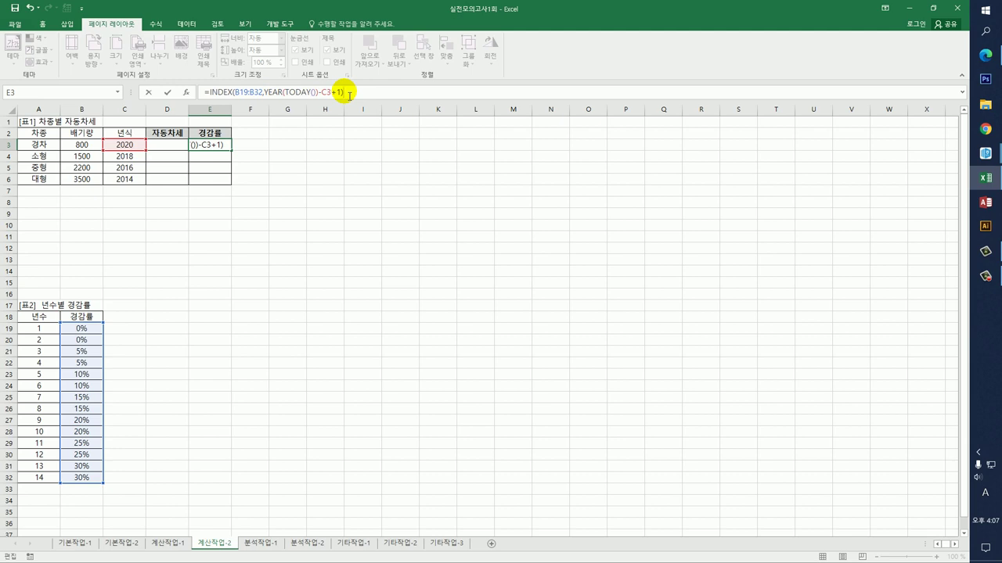
key("ctrl+Return")
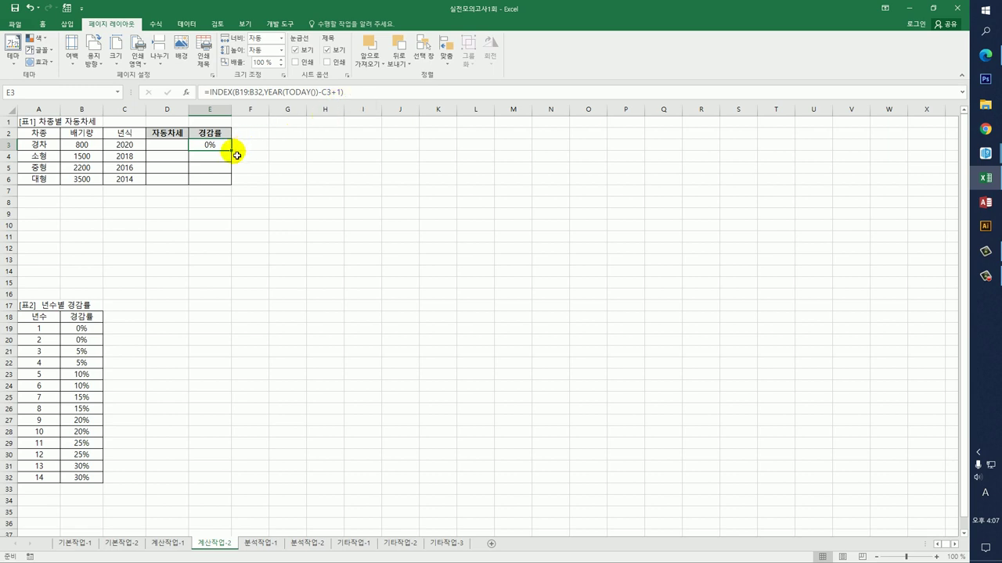
Step: Fill E3's formula with its relative range down through E6 and inspect the INDEX range in E4
left_click_drag(235, 155, 235, 189)
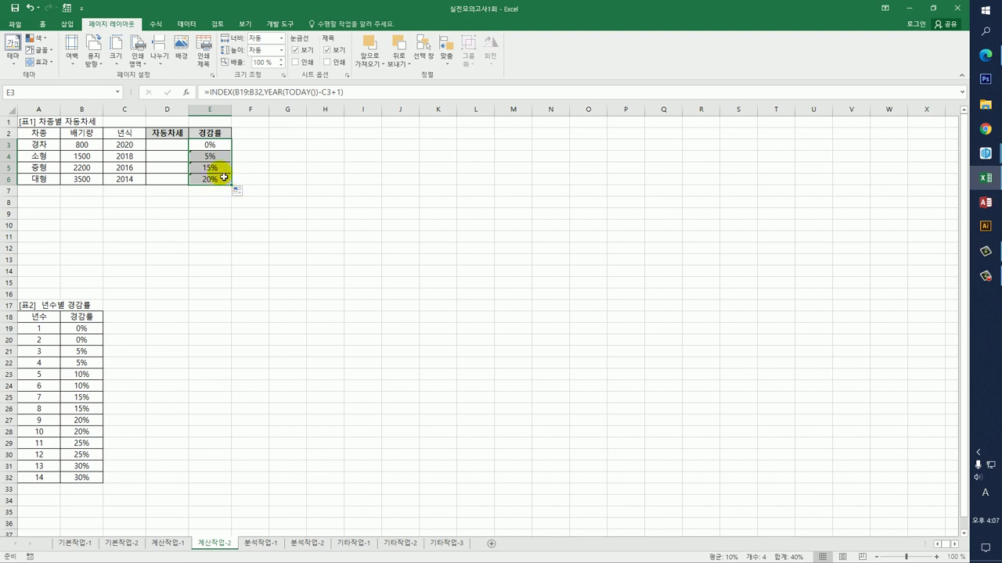
left_click(210, 159)
left_click_drag(209, 160, 208, 180)
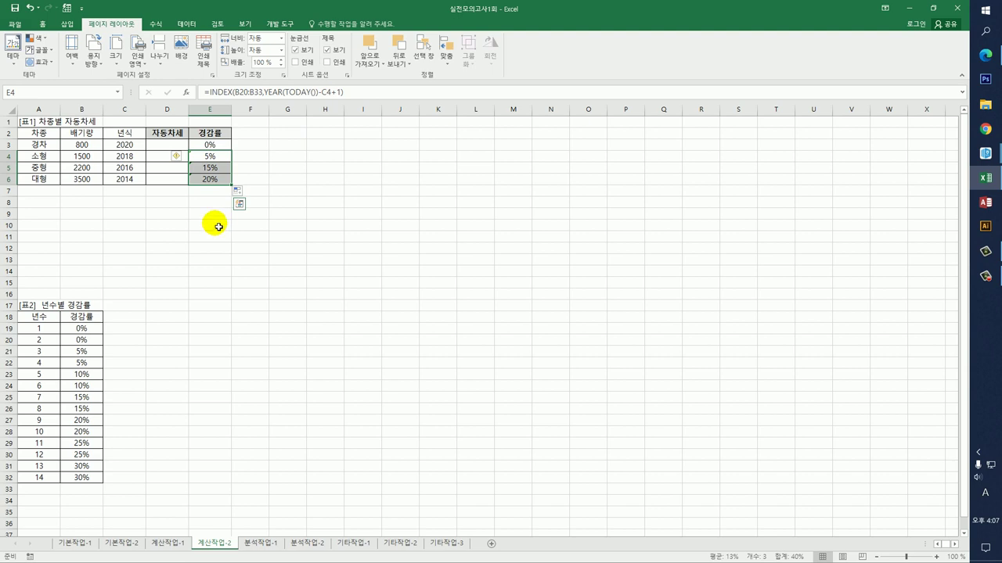
left_click(207, 157)
left_click(266, 91)
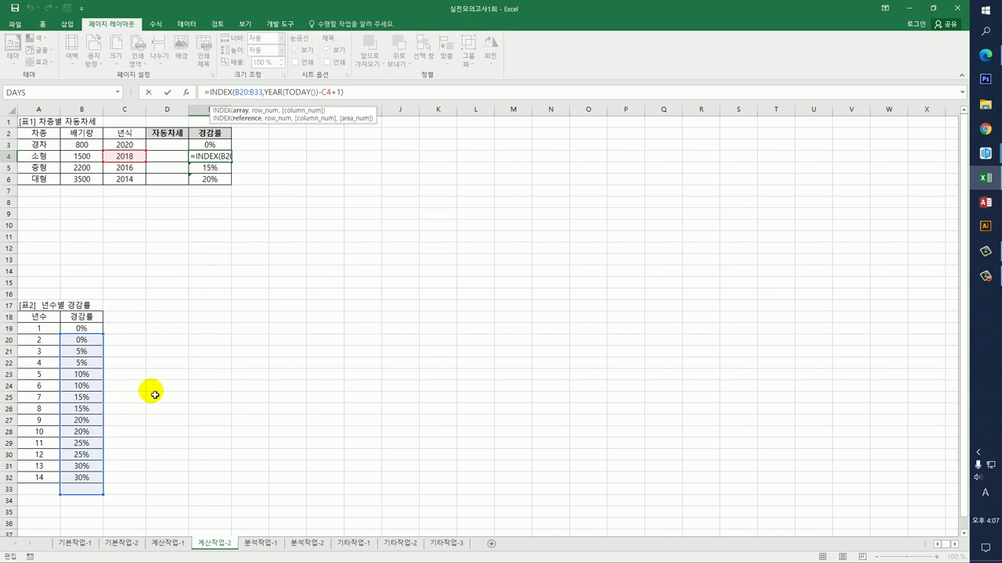
key("ctrl+Return")
Step: Make E3's INDEX range absolute as $B$19:$B$32, enter the formula and refill it through E6
left_click(216, 146)
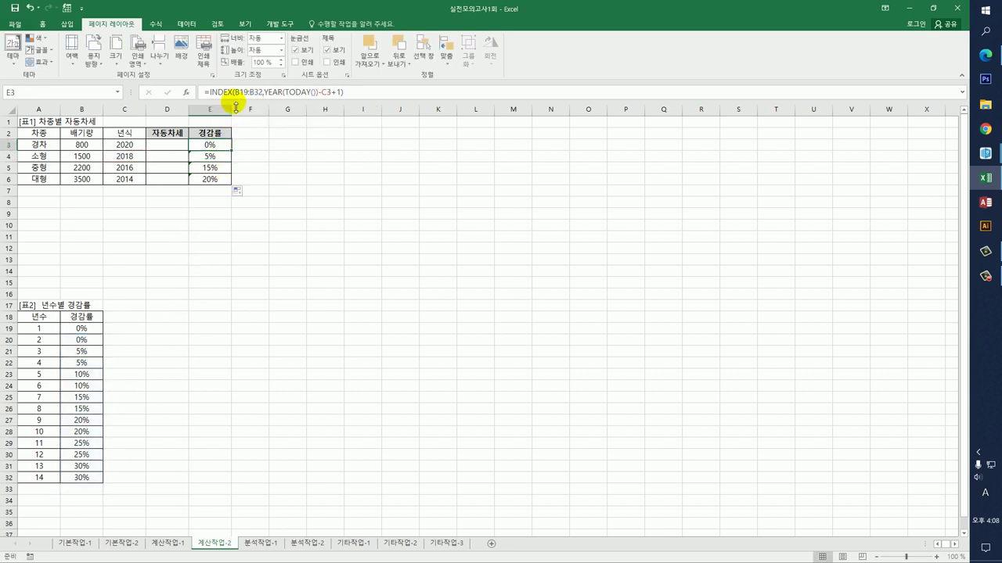
left_click_drag(234, 92, 263, 92)
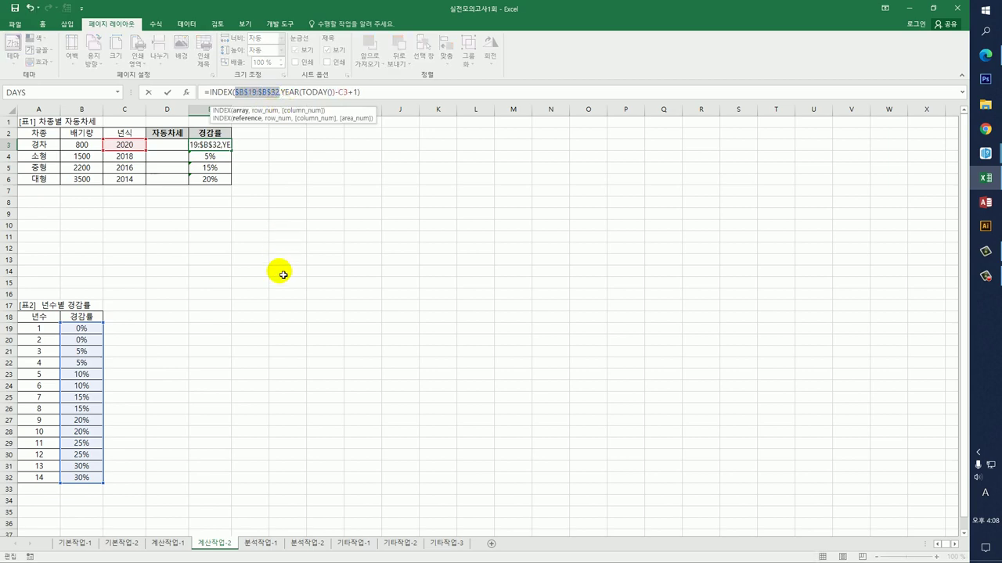
key("Return")
left_click(225, 146)
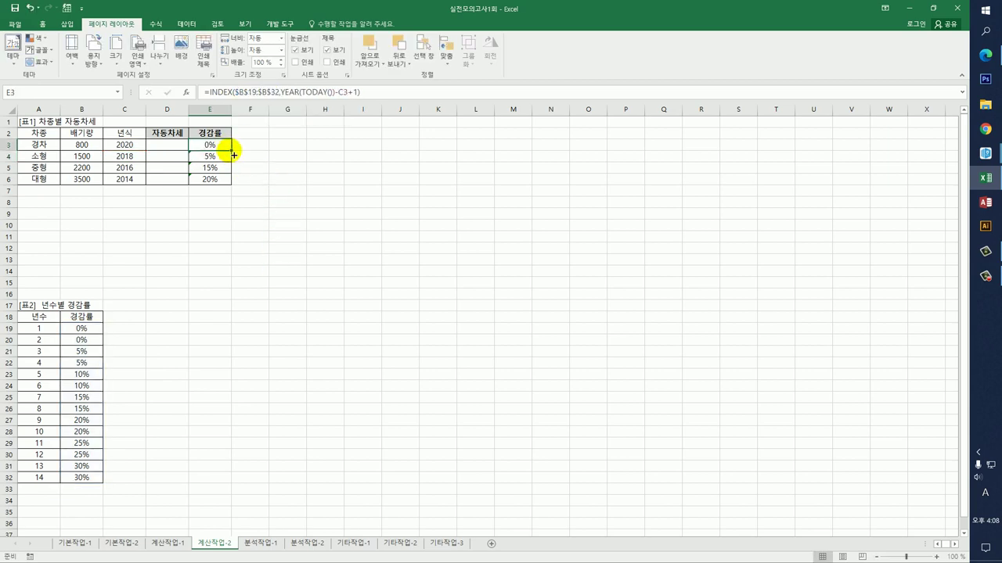
left_click_drag(231, 151, 266, 185)
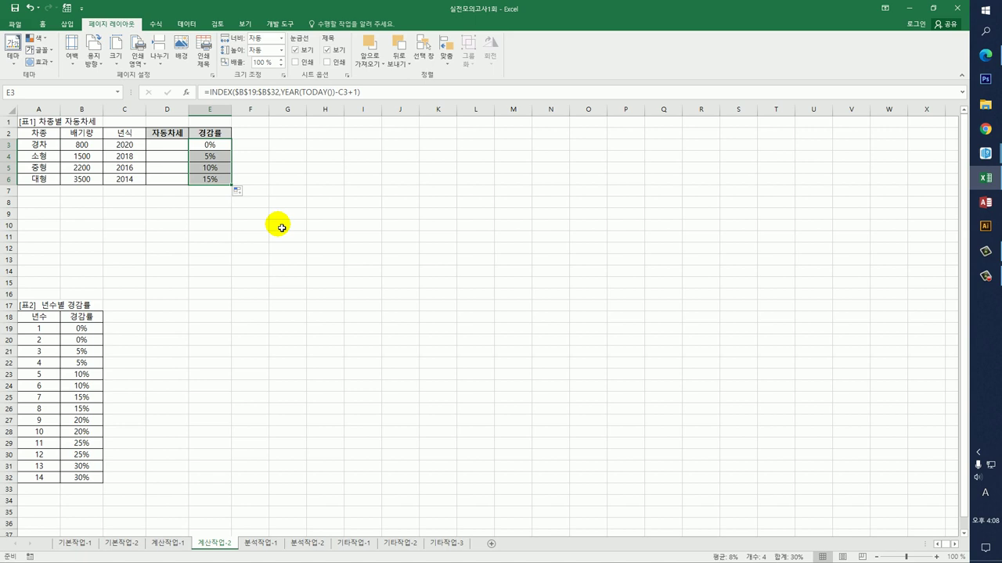
left_click(278, 224)
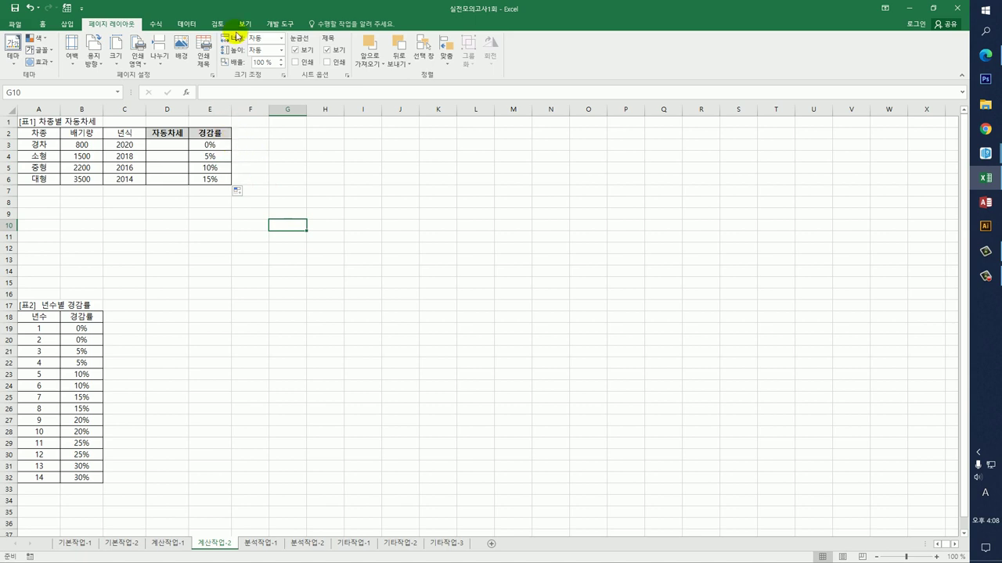
Step: Open the Visual Basic editor and insert a new code module in the workbook
left_click(280, 23)
left_click(13, 54)
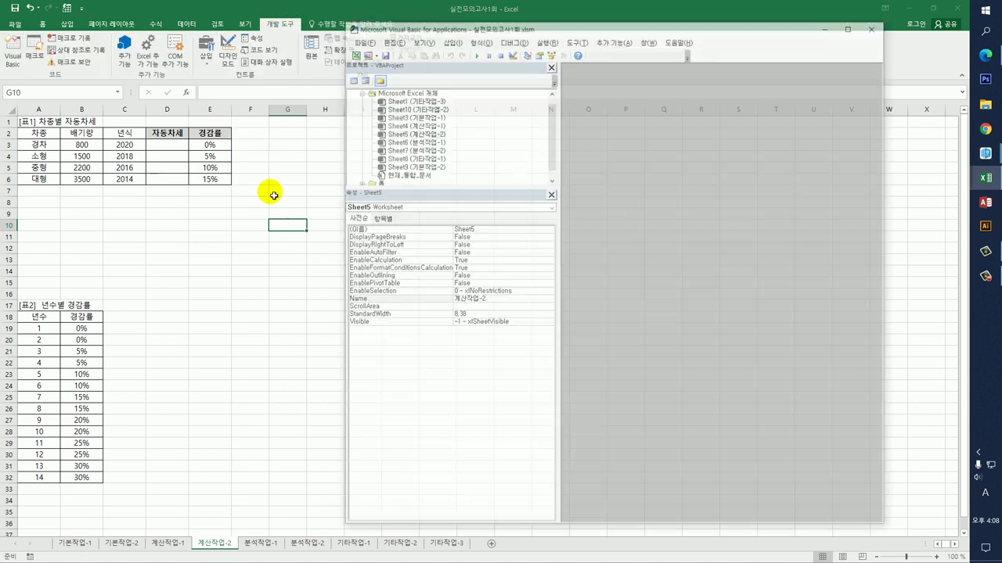
left_click(456, 39)
left_click(473, 77)
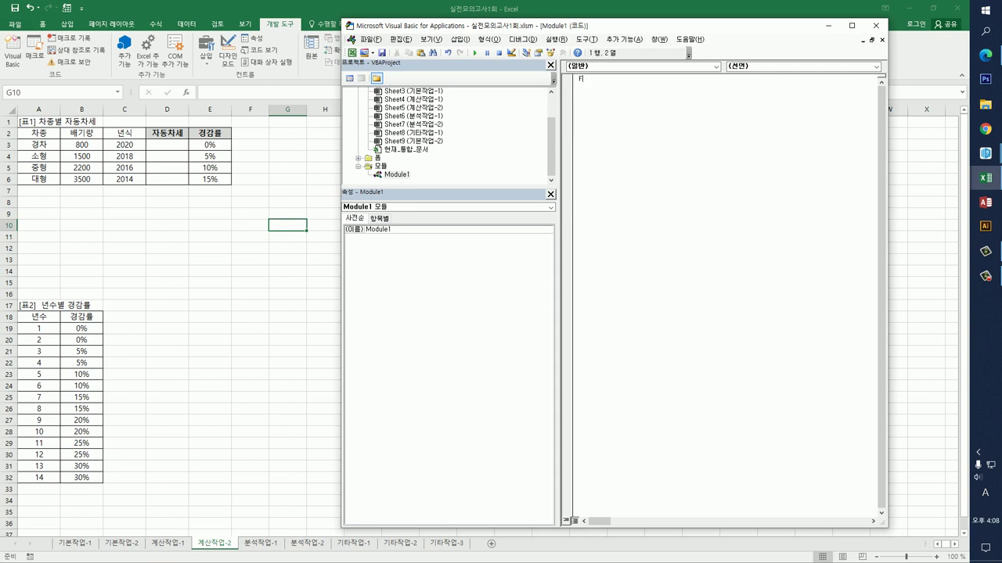
Step: Declare the public function fn자동차세 with the argument 배기량 in the module
type("UBLIC FUNCTION fn")
key("Hangul")
type("자동차세(")
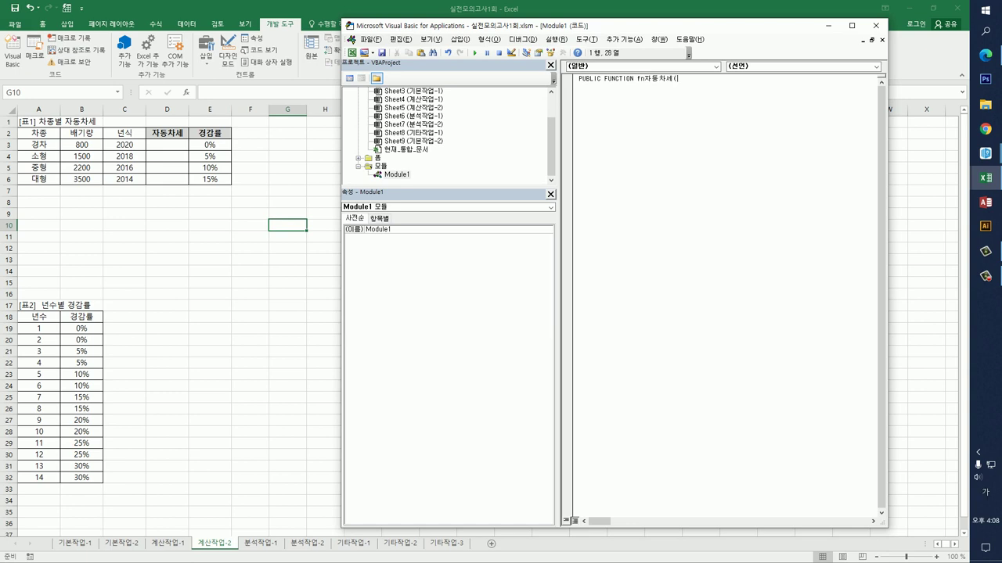
type("배기량)")
key("Return")
key("Return")
key("Tab")
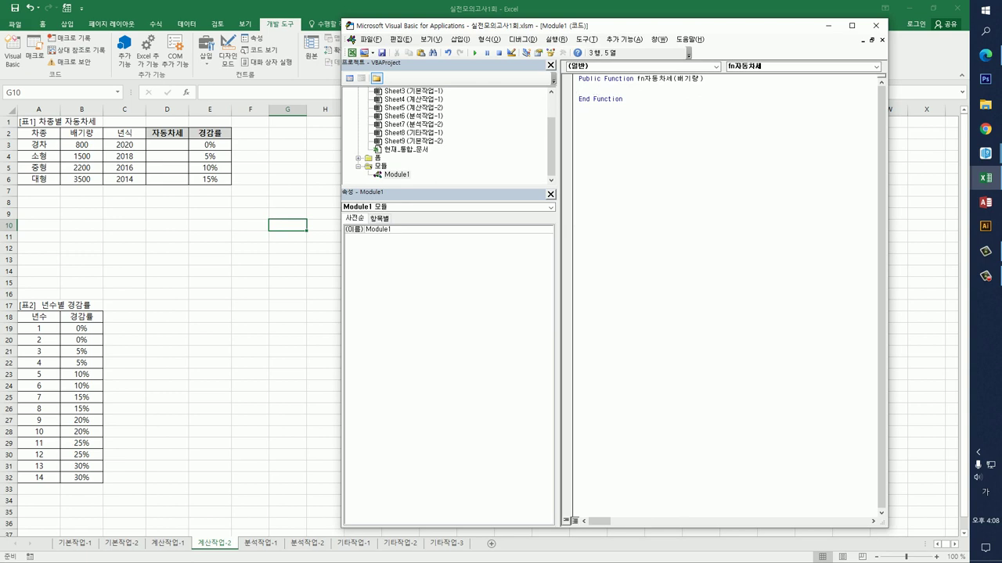
Step: Start a Select Case block on 배기량 inside the fn자동차세 function
type("ㄴㄷ")
key("BackSpace")
key("BackSpace")
key("Hangul")
type("select case")
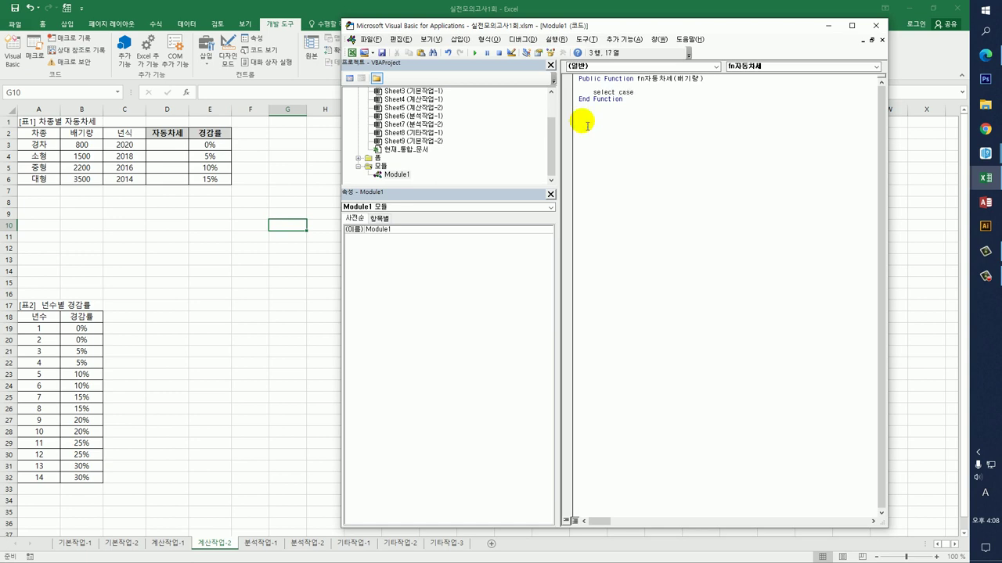
key("Hangul")
type("ㅂ배기량")
key("Return")
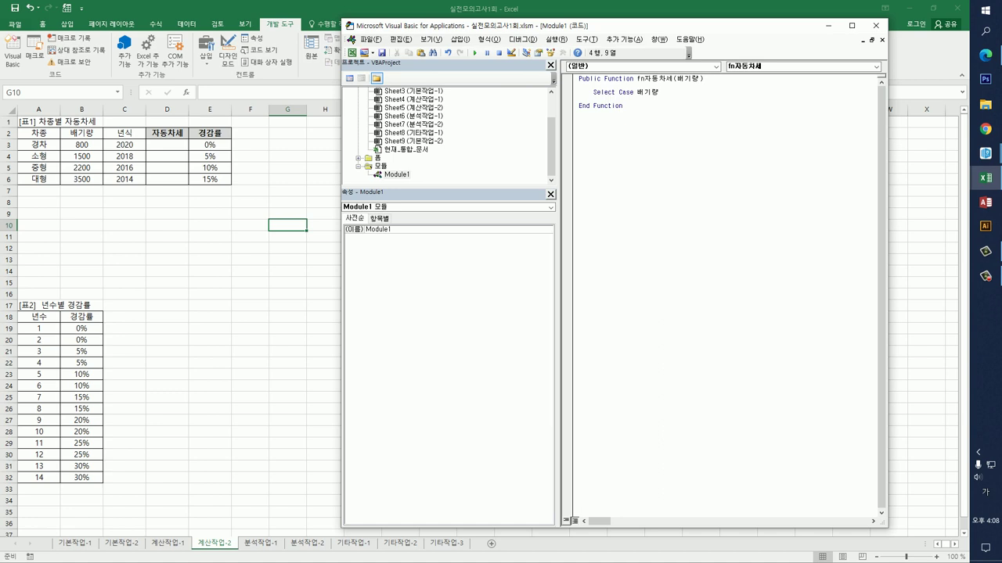
Step: Add the branch Case Is <= 1000 that assigns 100 to fn자동차세
type("ㅊ")
key("BackSpace")
key("Hangul")
type("case is <= 1000")
key("Return")
type("fn")
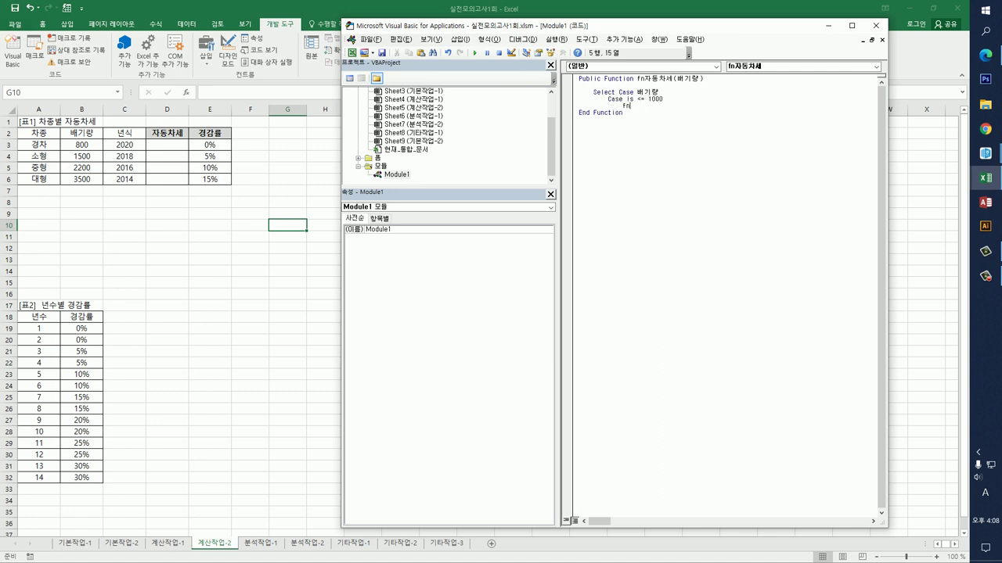
key("Hangul")
type("ㅈㅏ동차세 ")
type("= 100")
key("Return")
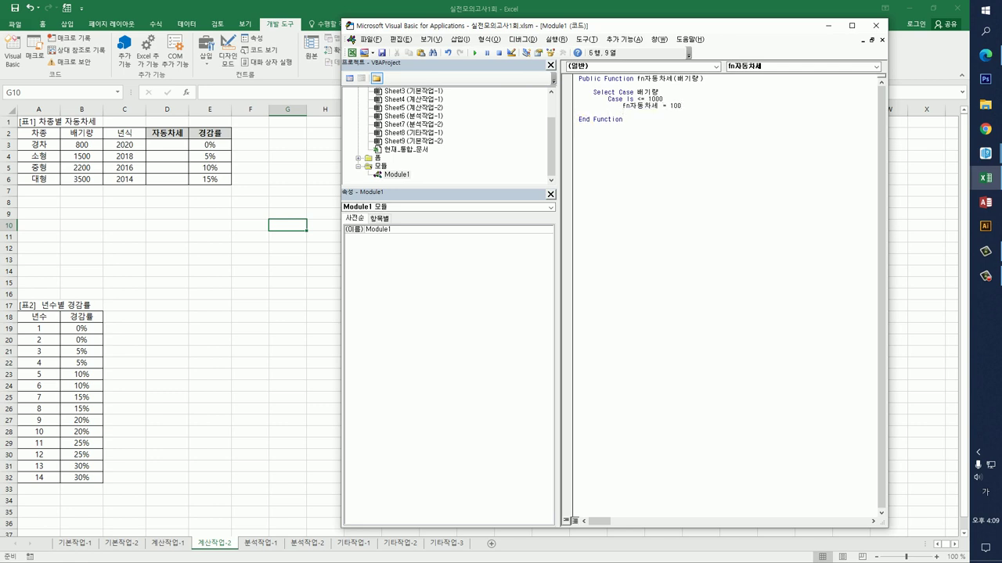
Step: Add the branch Case Is <= 1600 that assigns 140 to fn자동차세
key("Hangul")
type("case is <=1600")
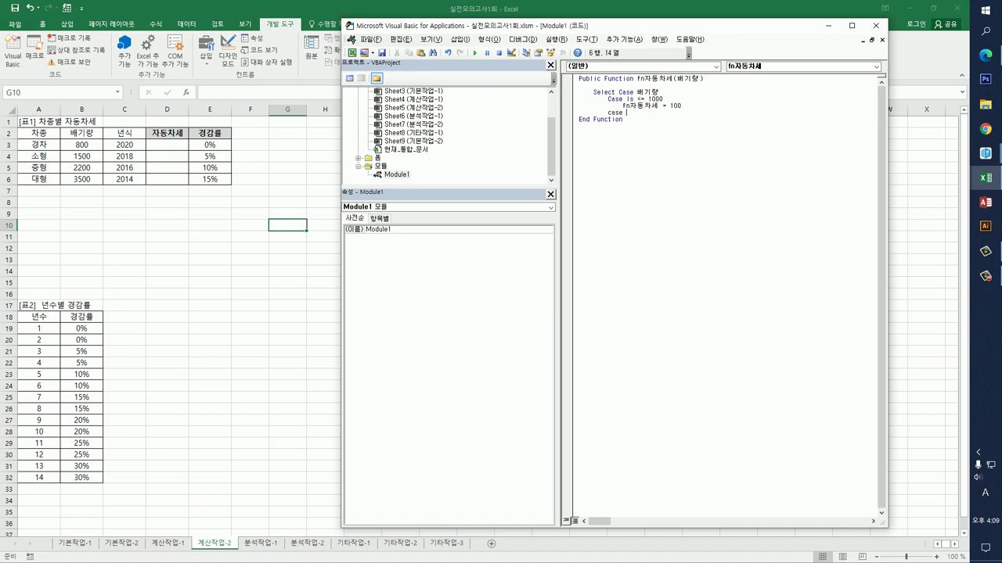
type("is <= 1600")
key("Return")
key("Tab")
type("fn")
key("Hangul")
type("자동차")
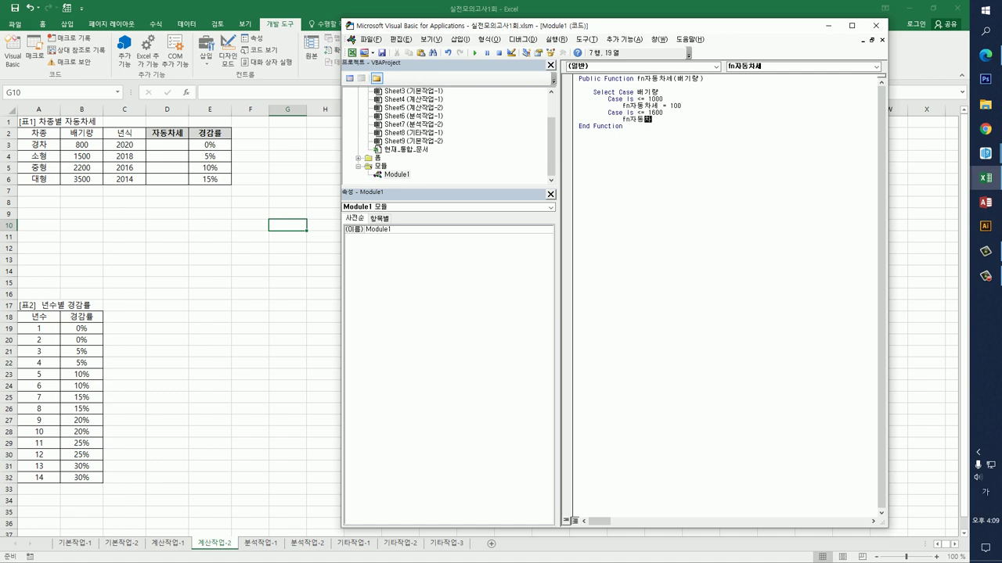
type("세 = 140")
key("Return")
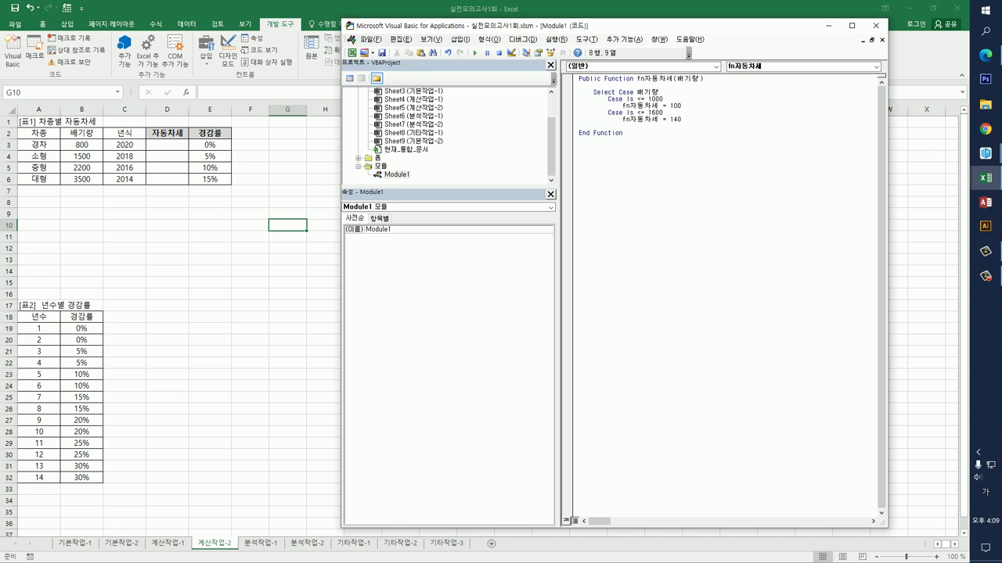
Step: Add the branch Case Is <= 2500 that assigns 200 to fn자동차세
key("Hangul")
type("case is <= 2500")
key("Return")
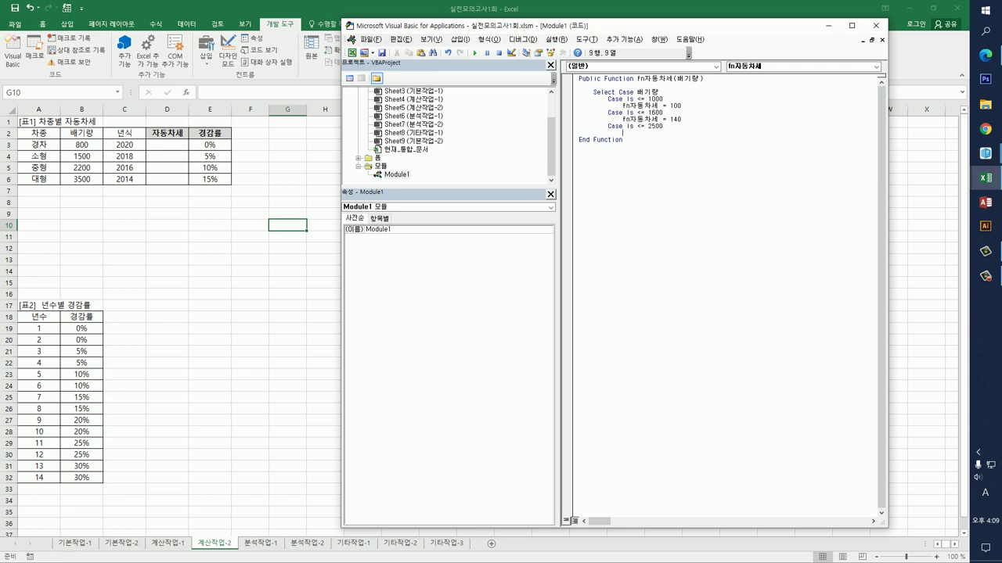
type("fn")
key("Hangul")
type("자동차")
type("ㅅ")
type("ㅔ =")
type(" 200")
key("Return")
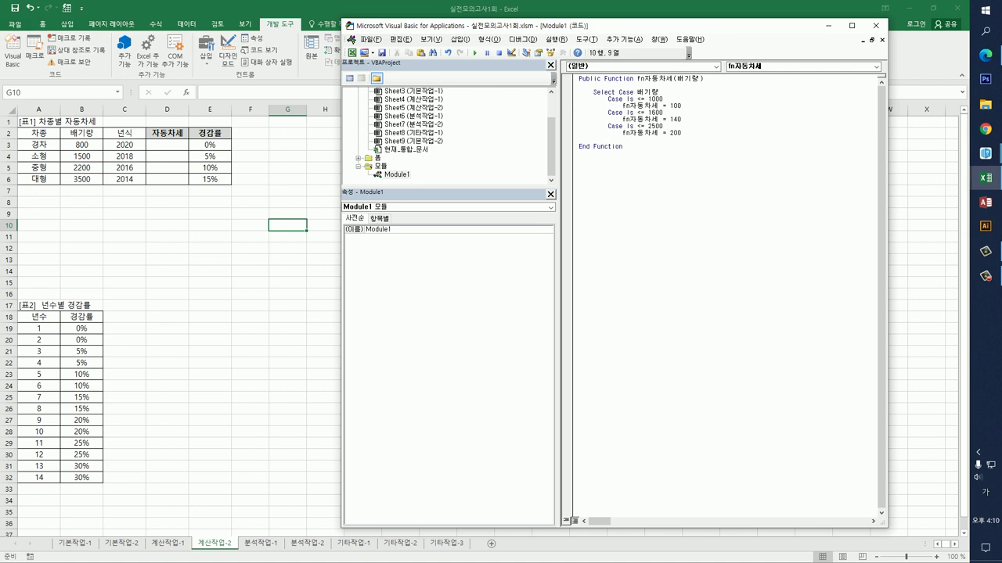
Step: Add the branch Case Is > 2500 that assigns 220 to fn자동차세
type("case is > 2500")
key("Return")
key("Tab")
type("fn")
key("Hangul")
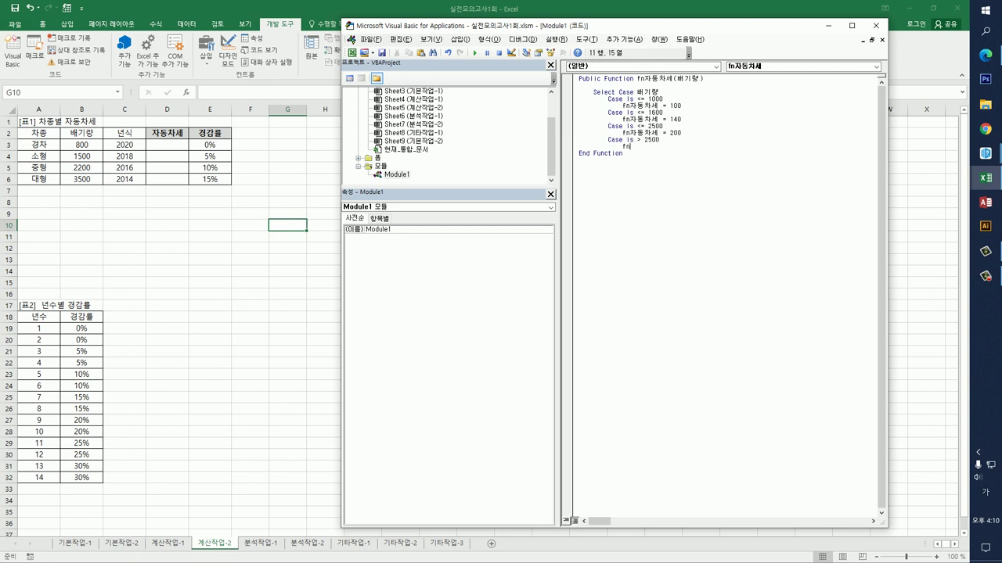
type("자동차세 = 220")
key("Return")
Step: Close the branch block with End Select, aligned with the Select Case line
key("BackSpace")
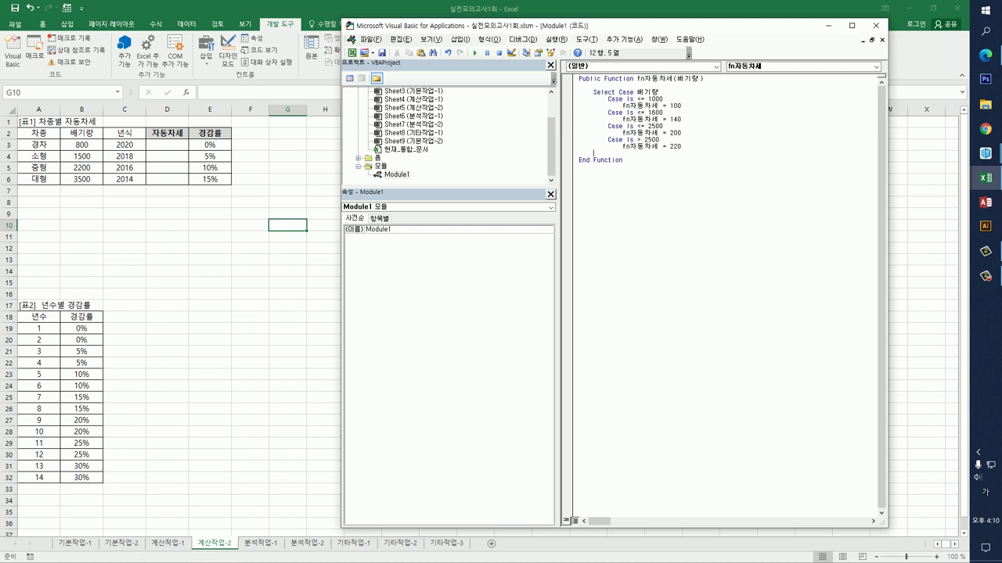
key("Hangul")
type("end select")
key("Return")
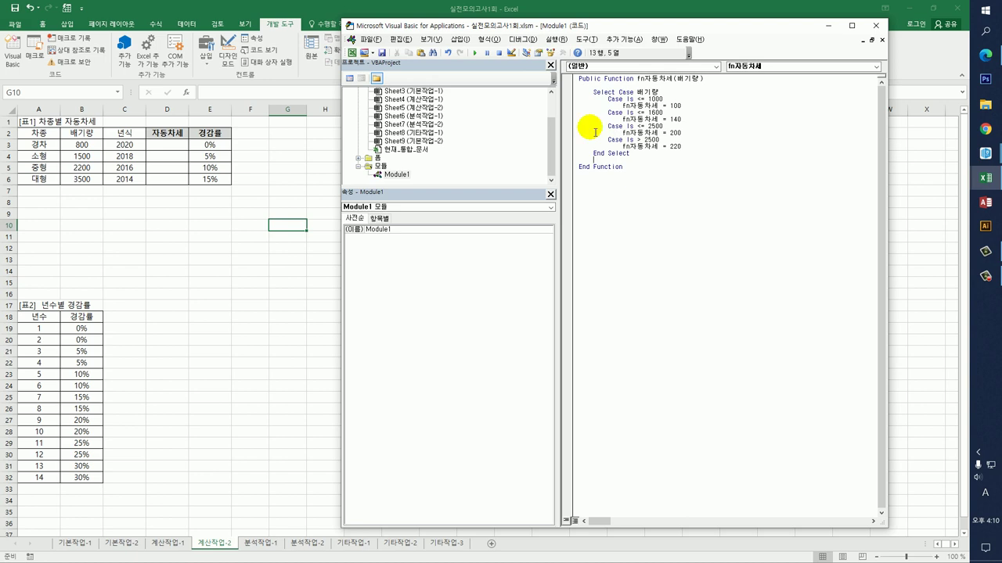
key("Return")
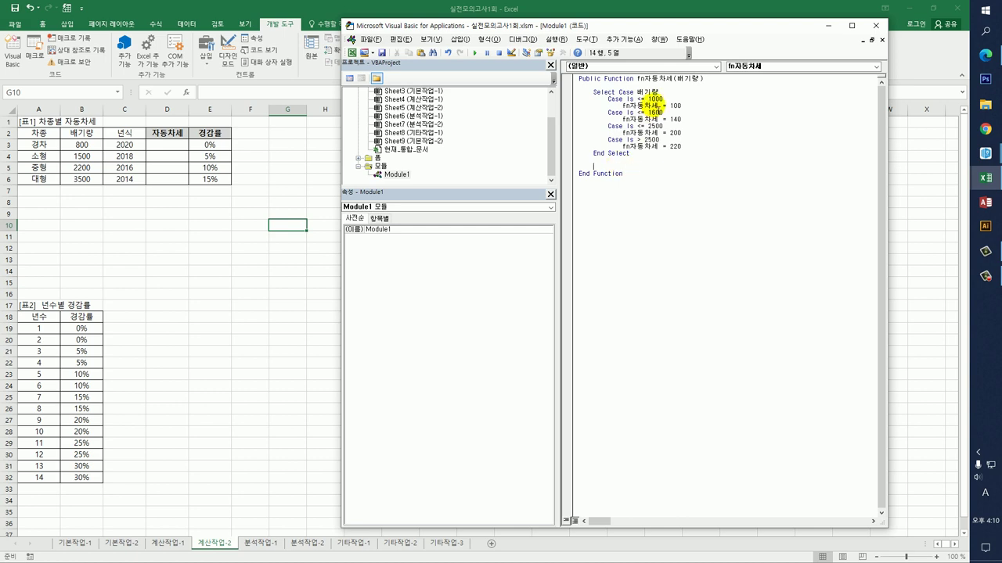
Step: Multiply the 100 in the first branch's fn자동차세 assignment by 배기량
left_click(619, 106)
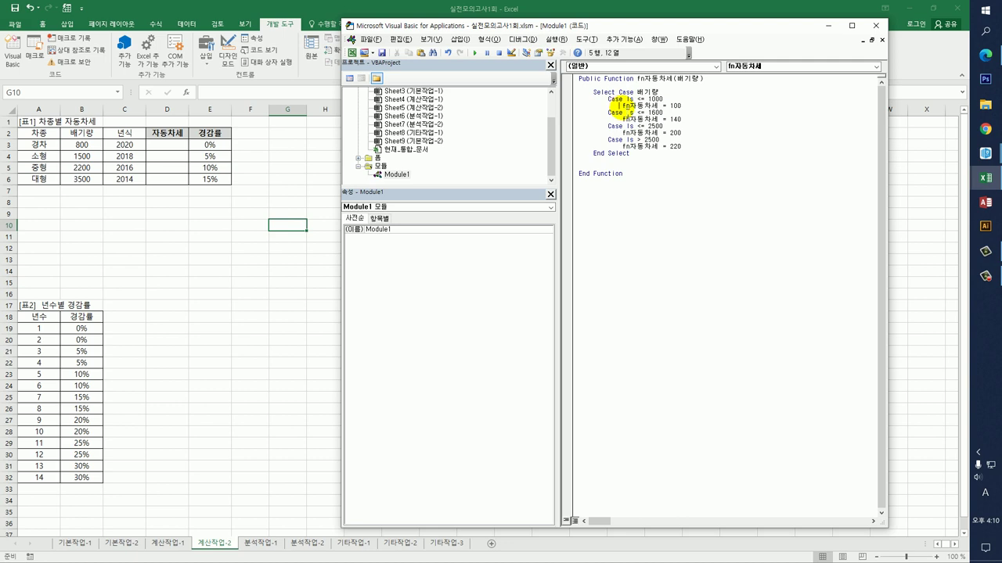
left_click(695, 107)
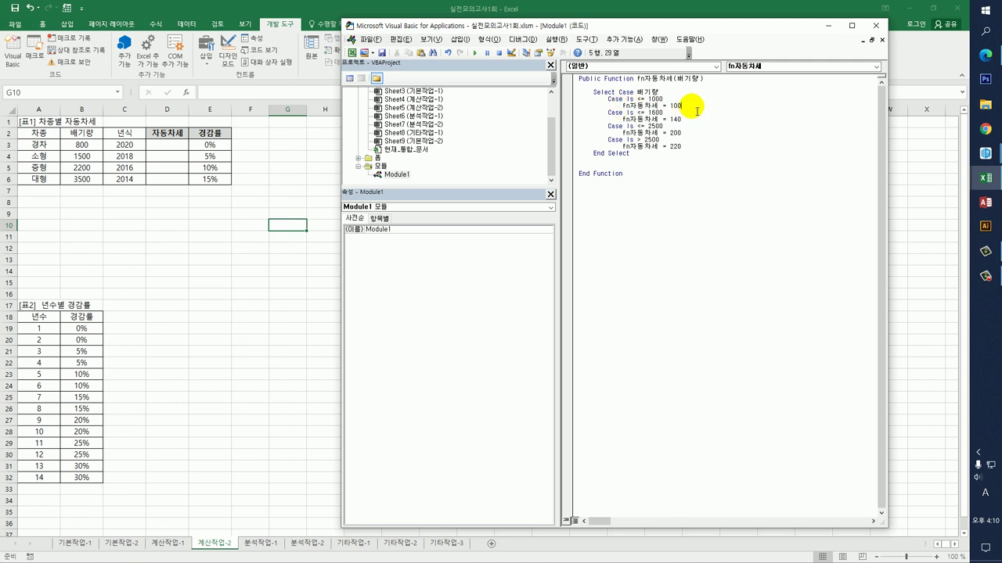
type("ㅓ")
type("배기량")
key("Down")
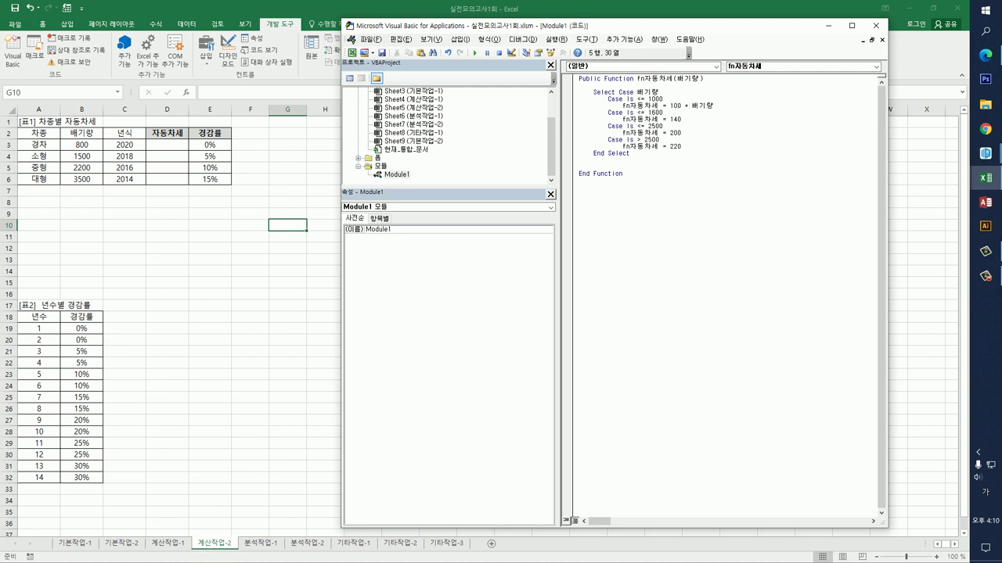
Step: Copy the 배기량 multiplication onto the 140, 200 and 220 assignments, and close the code editor
key("shift+End")
key("ctrl+c")
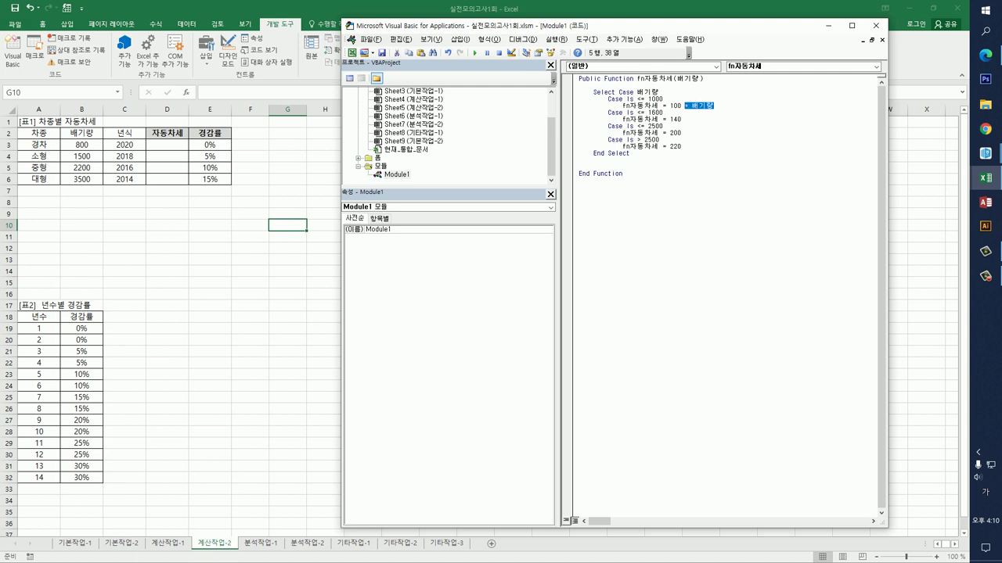
left_click(686, 120)
key("ctrl+v")
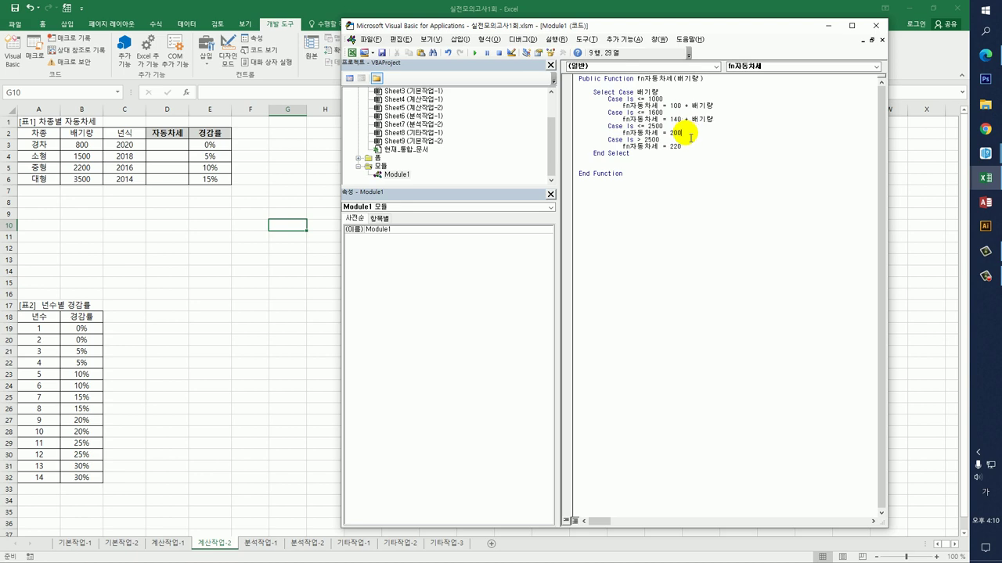
left_click(683, 133)
key("ctrl+v")
left_click(682, 147)
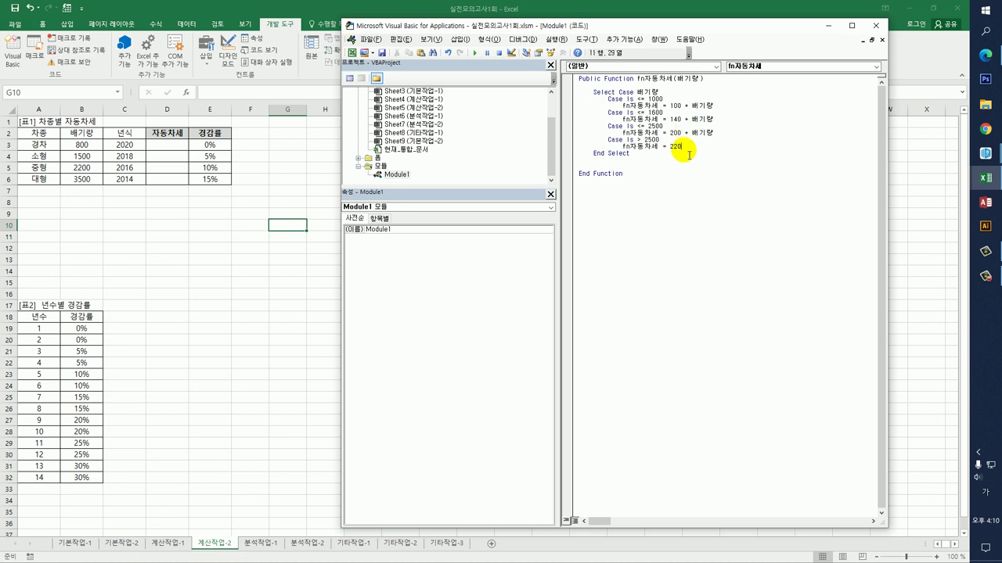
key("ctrl+v")
left_click(692, 231)
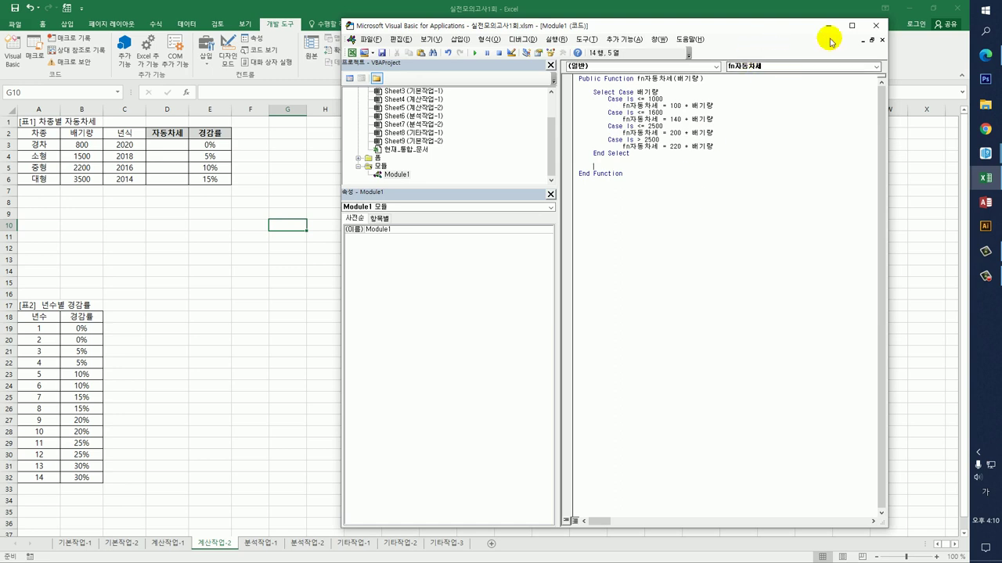
left_click(874, 26)
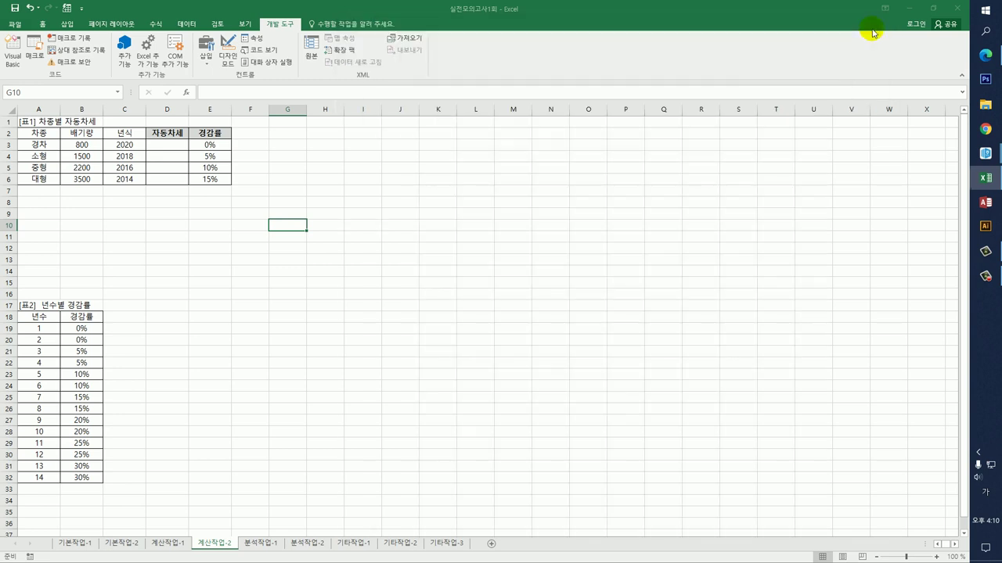
Step: Calculate D3 with the user-defined function fn자동차세 using B3 as 배기량, and fill it down through D6
left_click(172, 147)
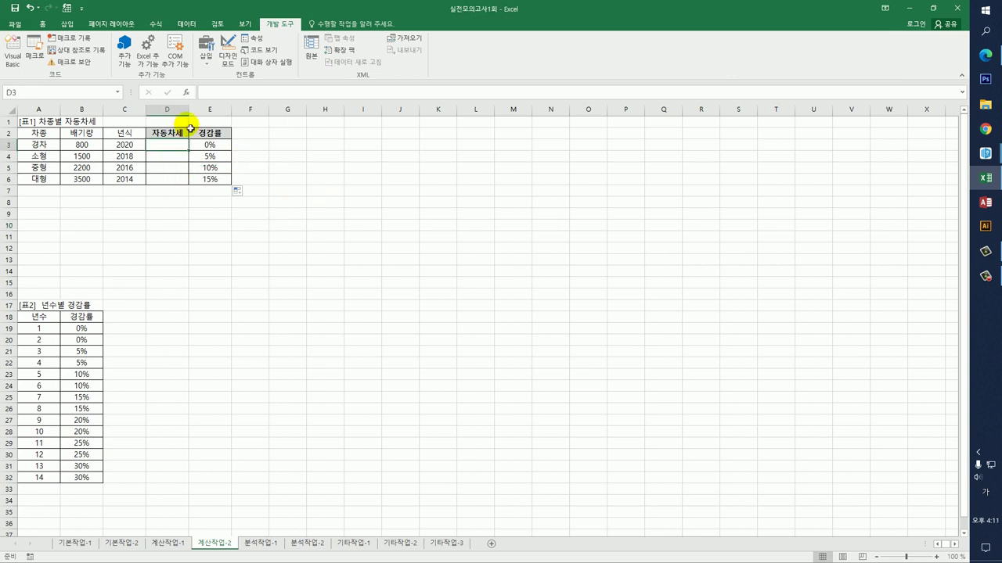
left_click(187, 92)
left_click(513, 177)
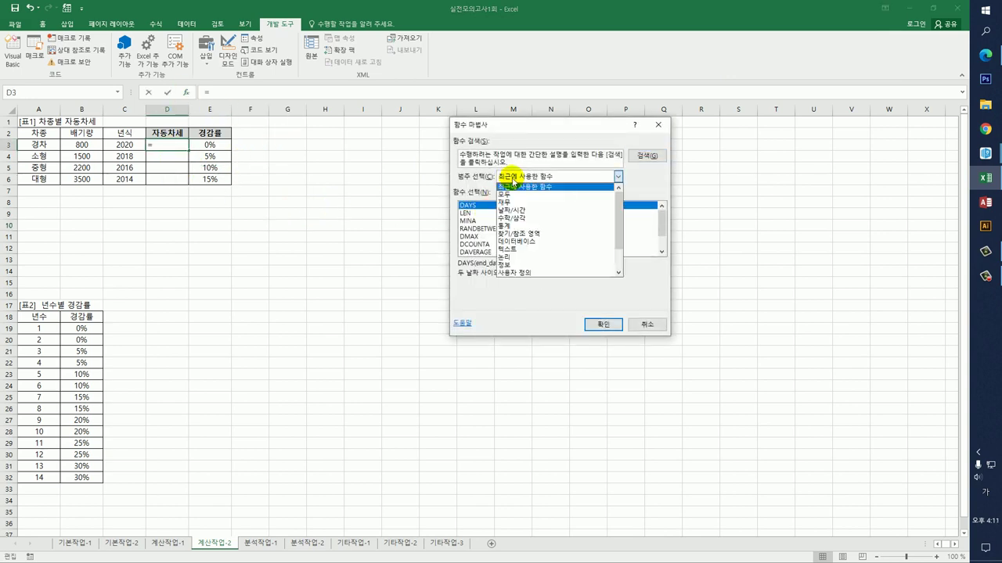
left_click(530, 273)
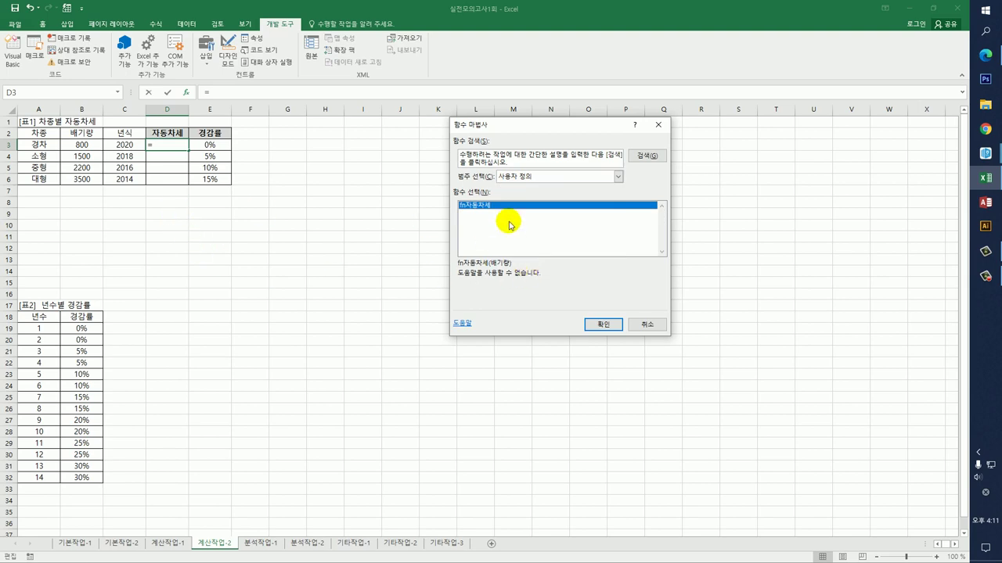
left_click(604, 325)
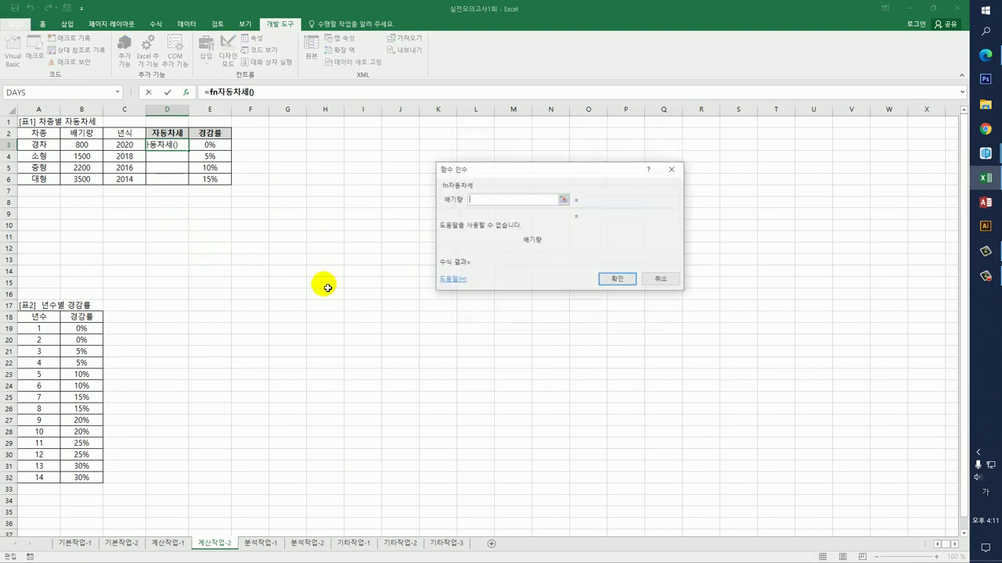
left_click(93, 146)
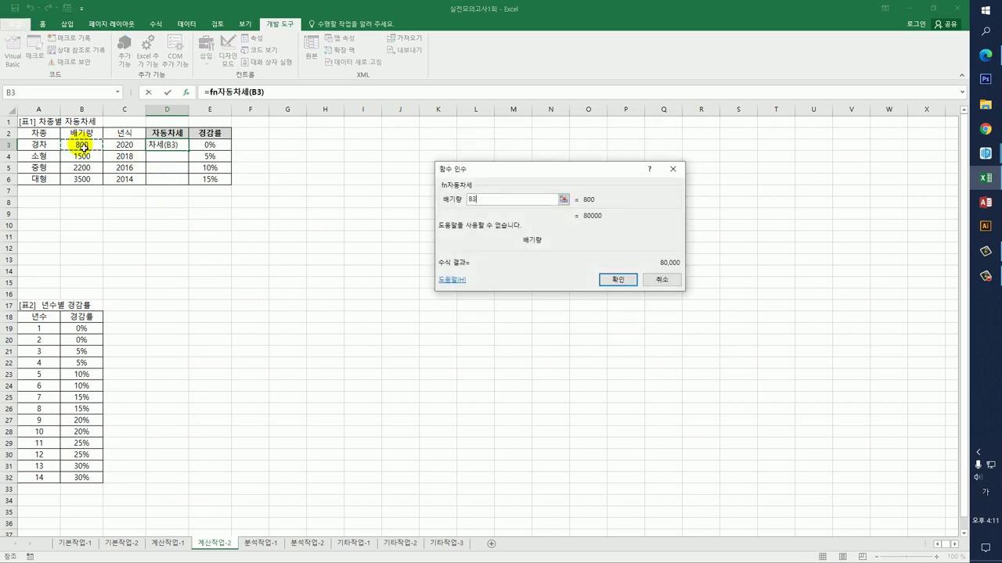
left_click(618, 279)
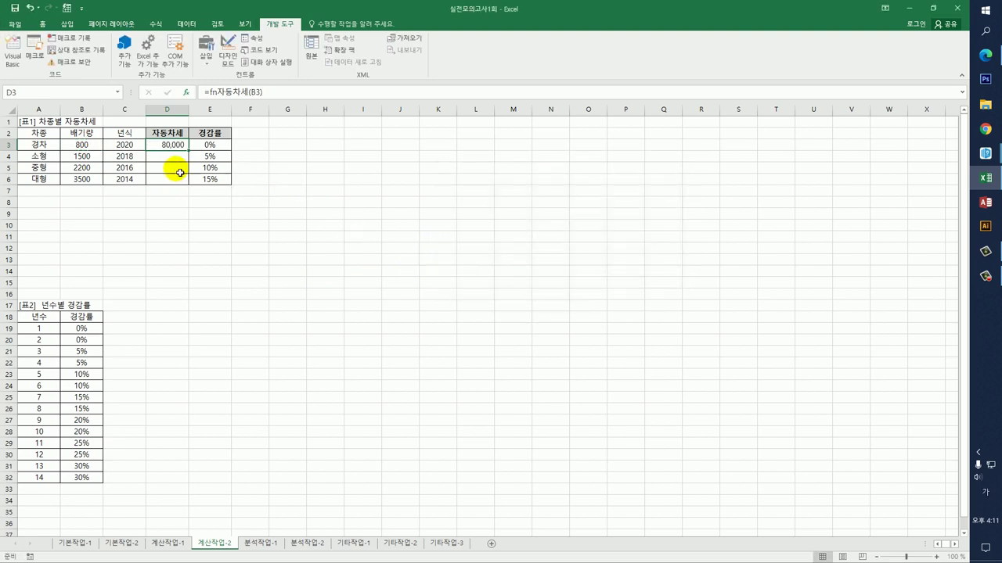
left_click_drag(187, 150, 185, 184)
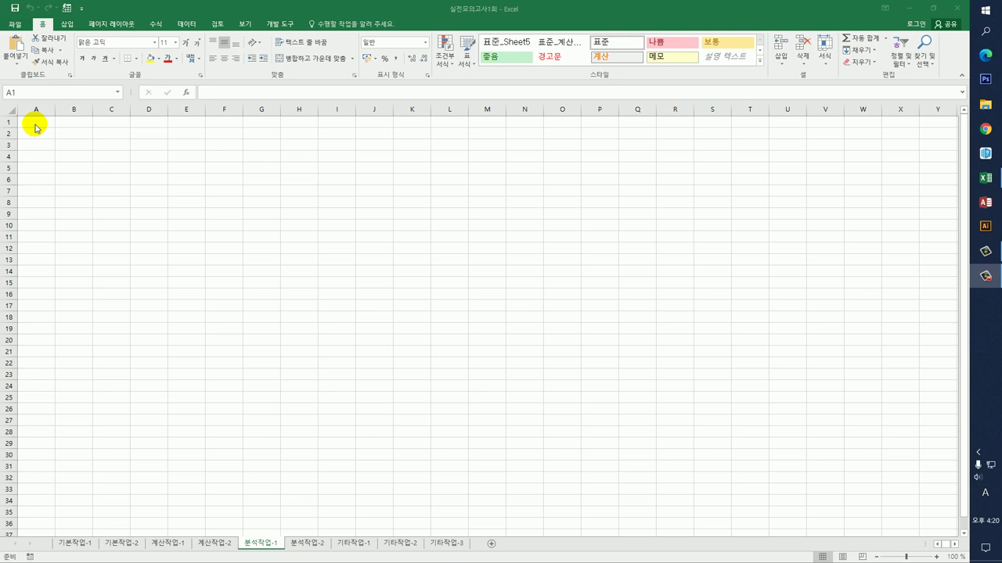
Step: Start a PivotTable at B4 of 분석작업-1 that uses an external data source and adds the data to the data model
left_click(72, 158)
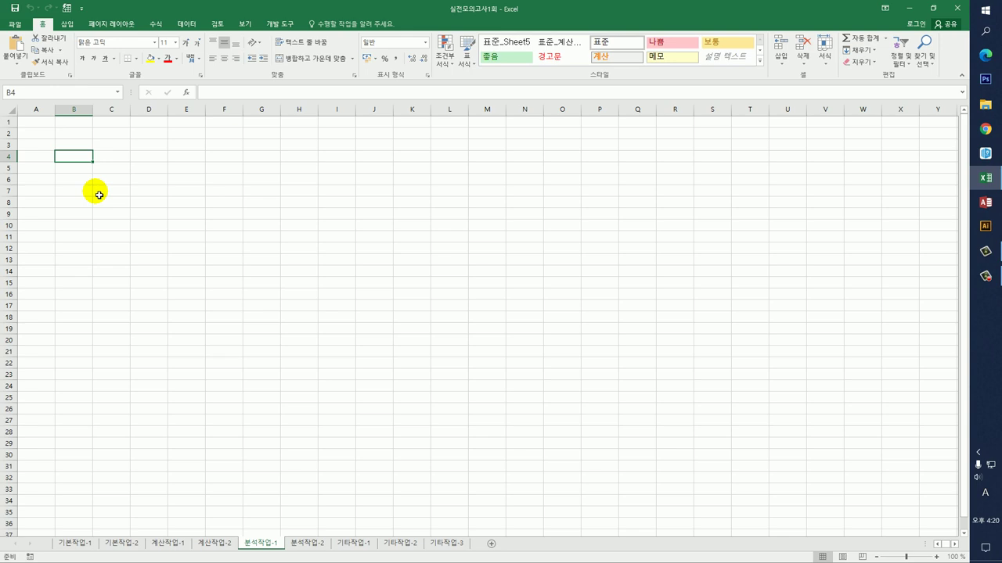
left_click(69, 25)
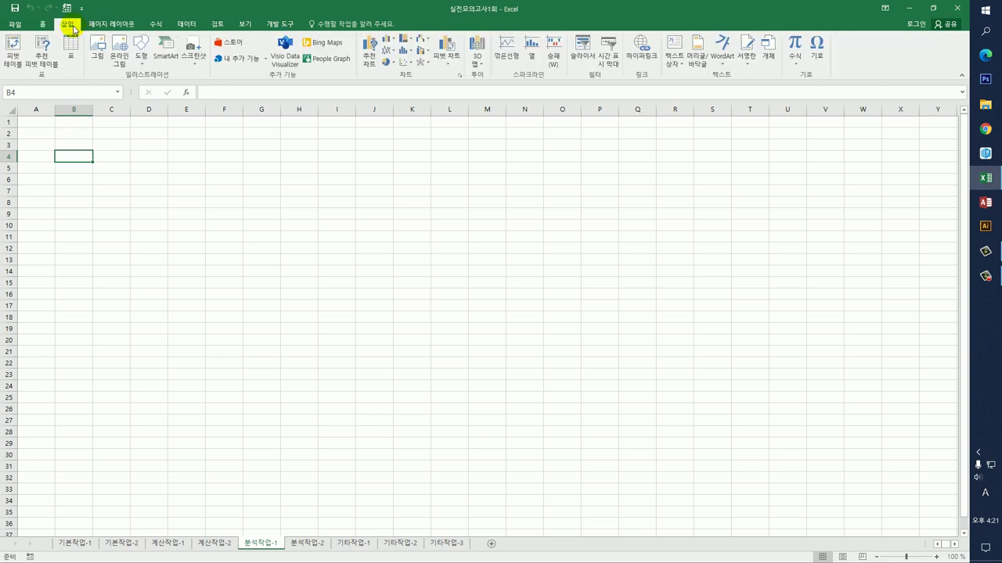
left_click(13, 47)
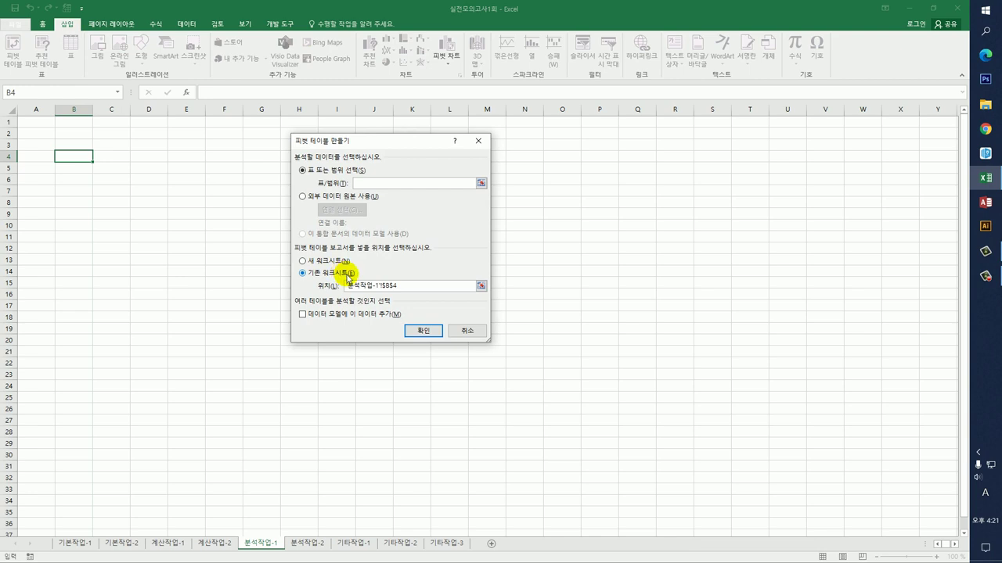
left_click(314, 201)
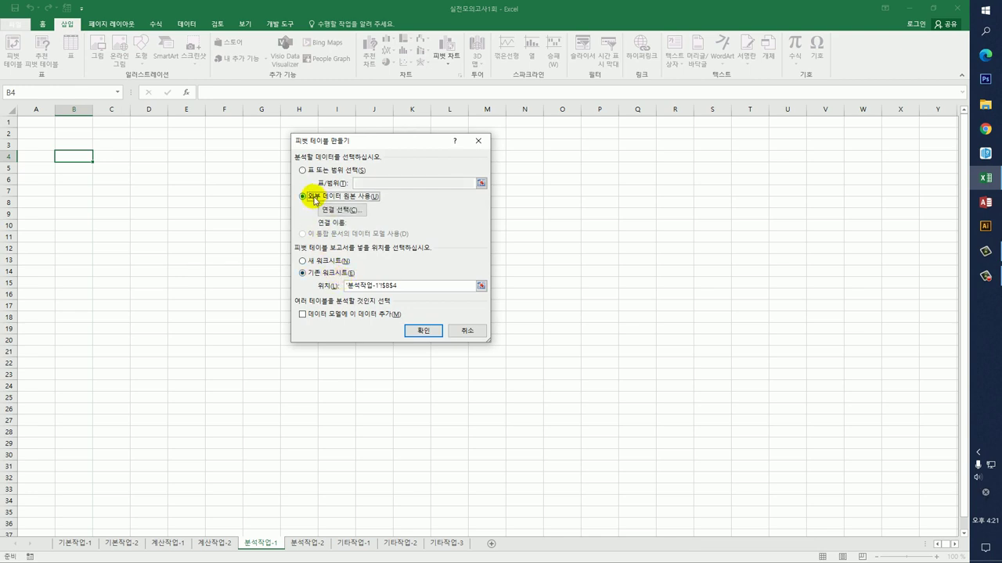
left_click(337, 319)
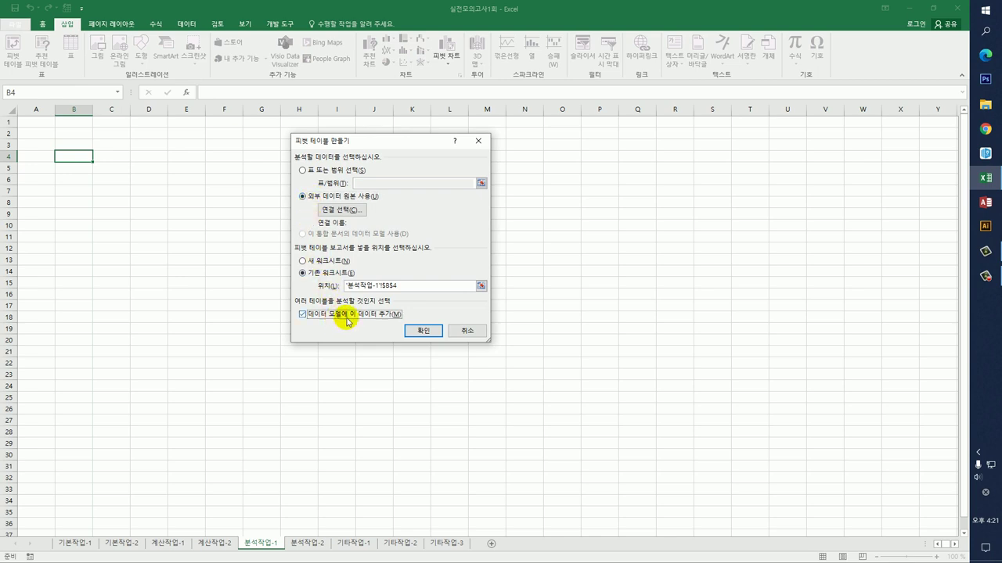
Step: Choose the CSV file 직급부서 from C:\컴활1급\스프레드시트\모의고사 as the PivotTable's connection
left_click(342, 210)
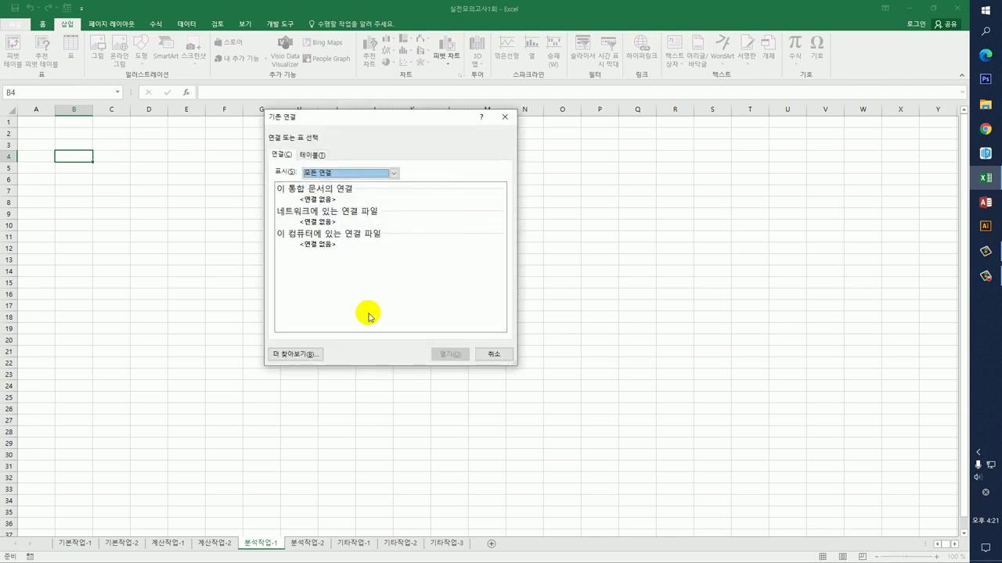
left_click(316, 354)
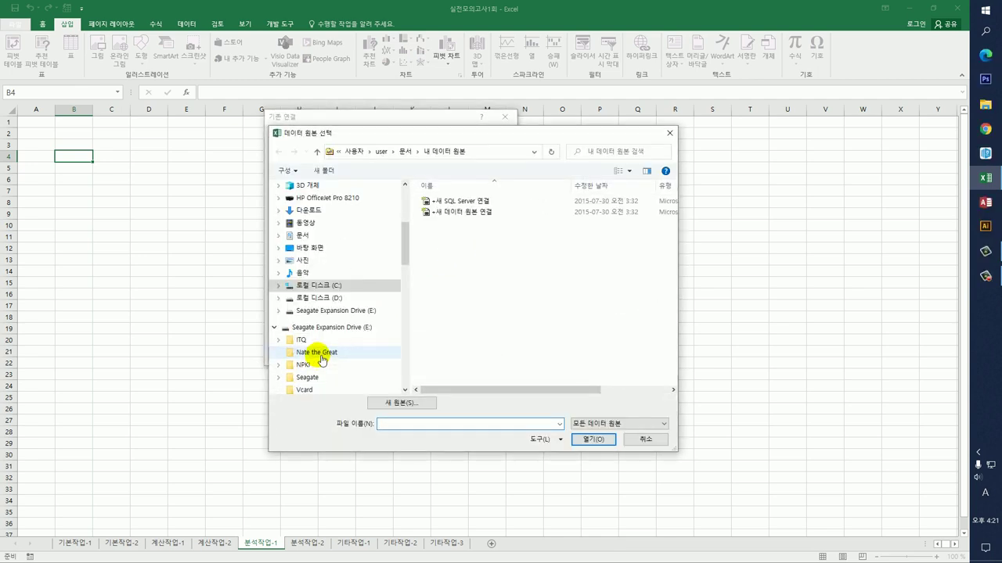
left_click(332, 285)
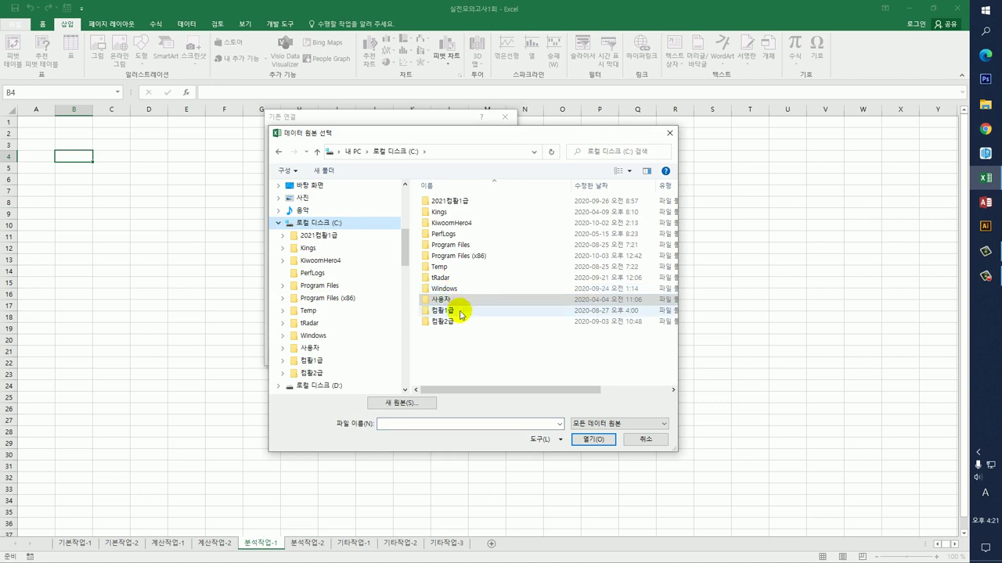
double_click(461, 313)
double_click(447, 213)
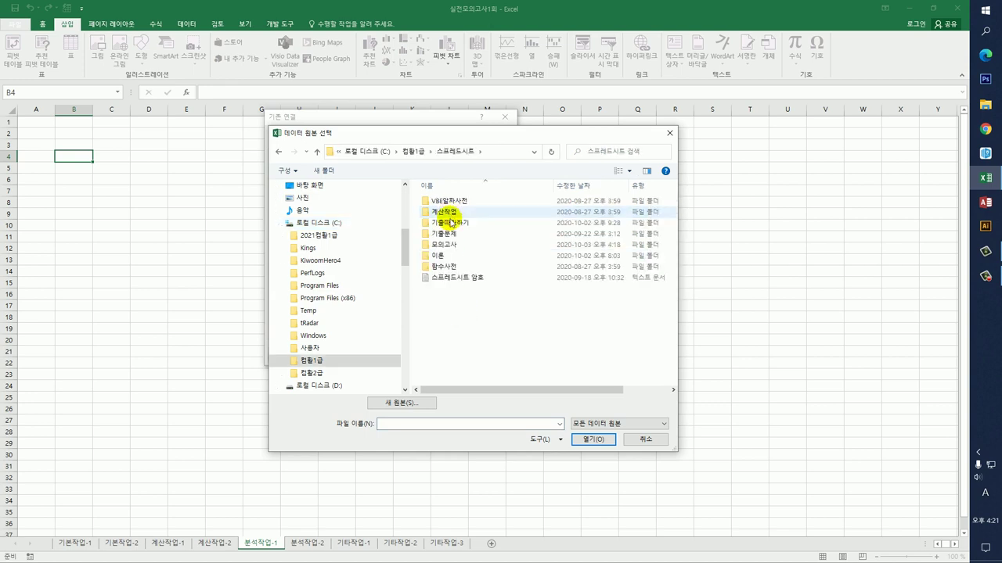
double_click(445, 245)
scroll(502, 295, "down", 3)
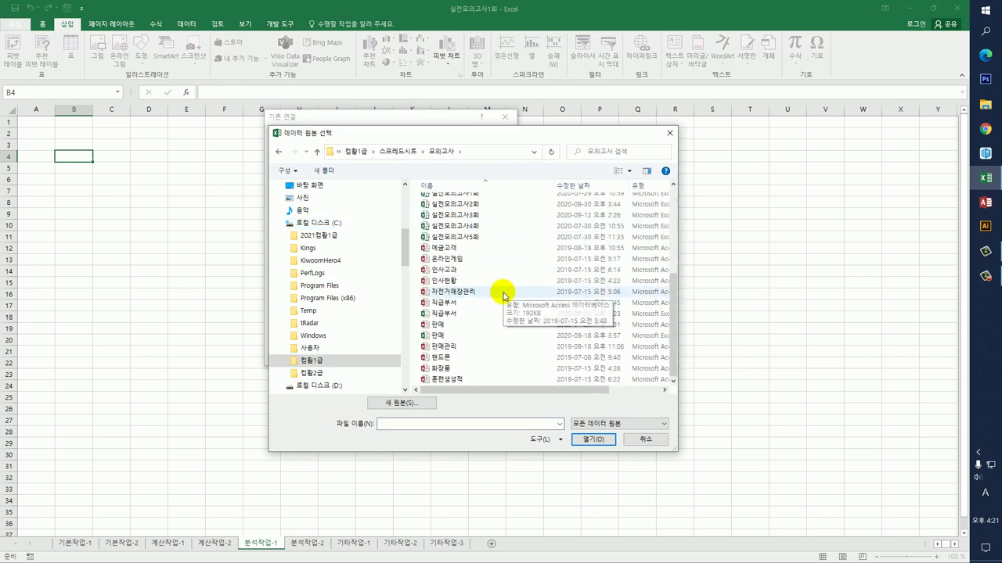
left_click(475, 315)
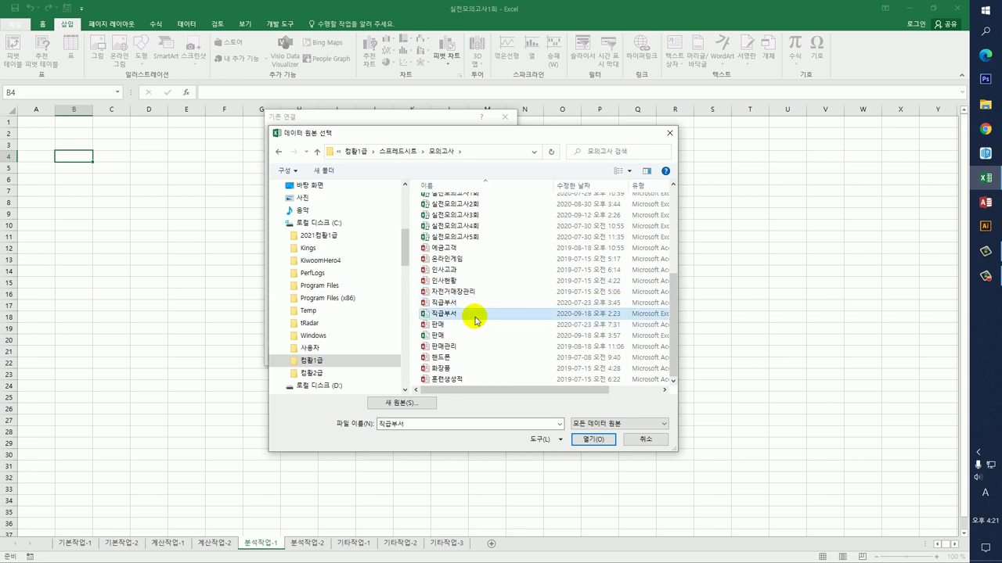
left_click(589, 439)
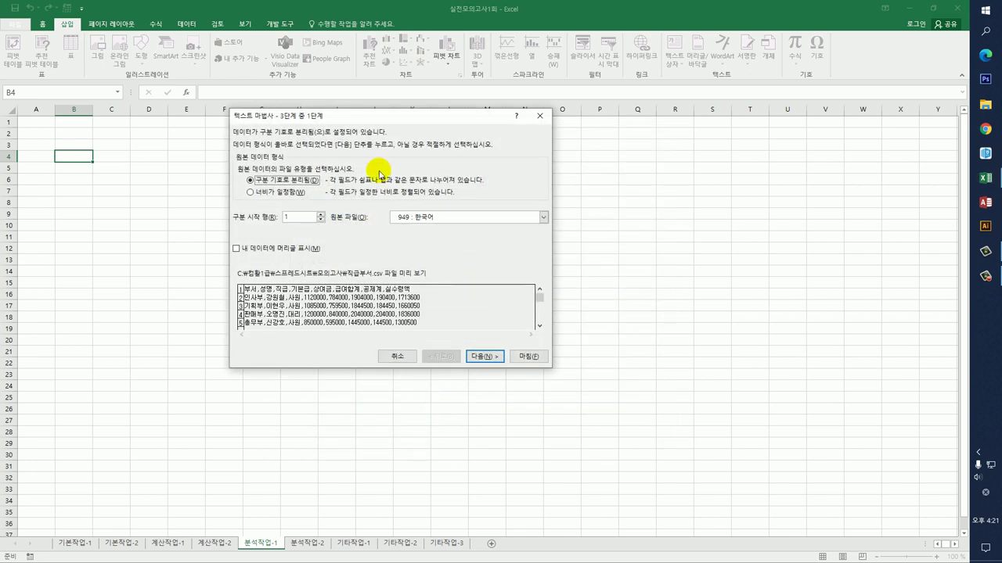
Step: Mark the delimited text import as having headers, and set comma instead of tab as its delimiter
left_click_drag(364, 118, 502, 169)
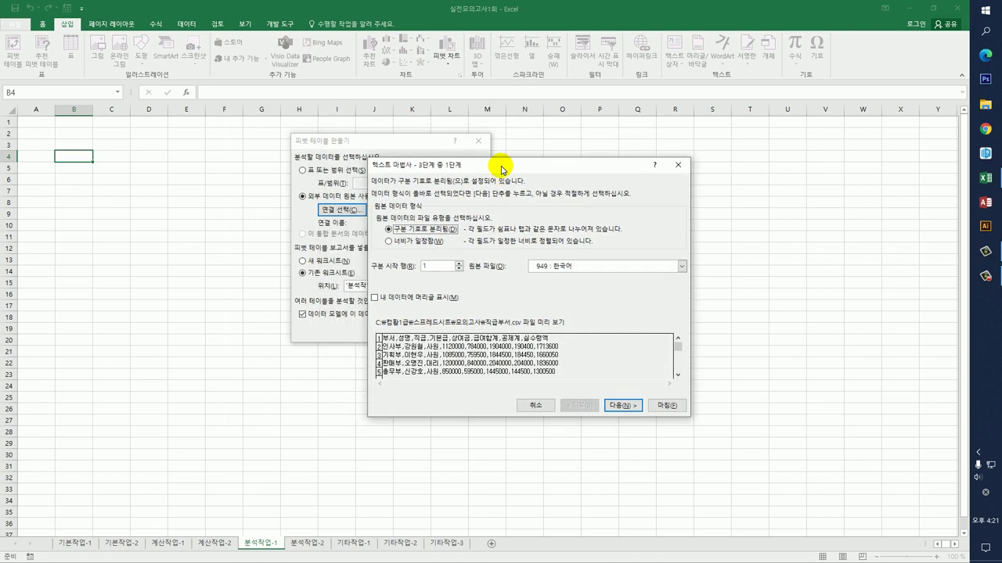
left_click(446, 298)
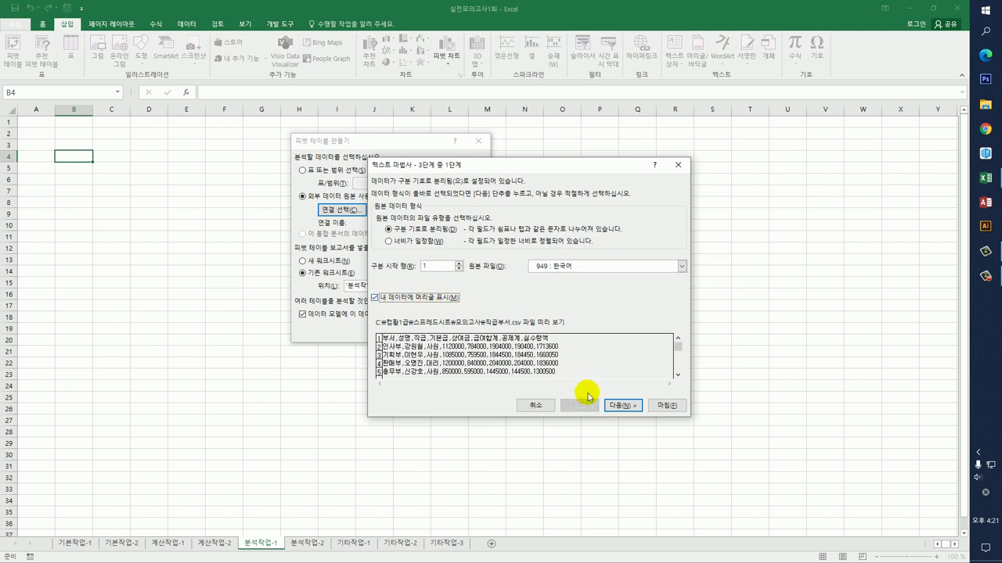
left_click(617, 406)
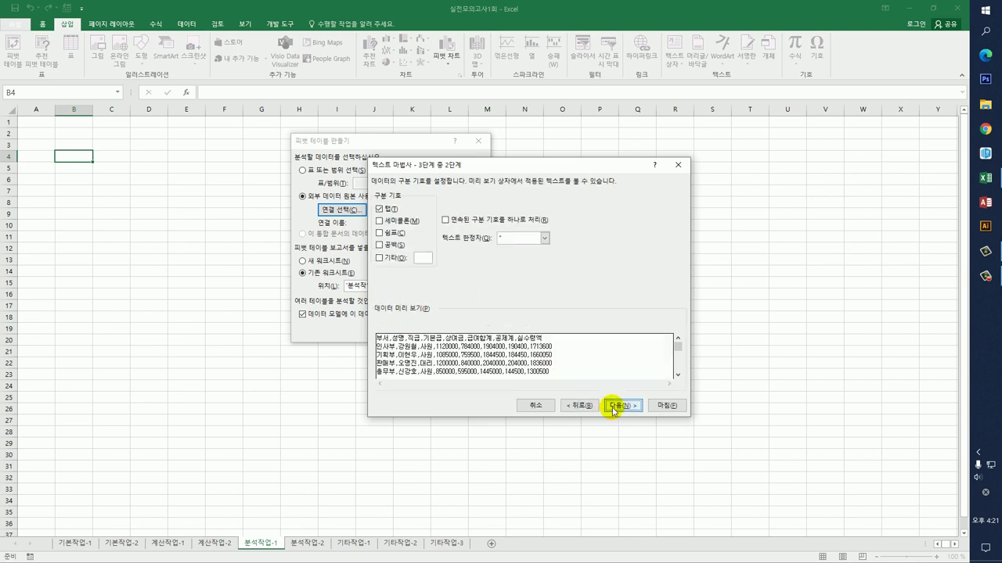
left_click(380, 209)
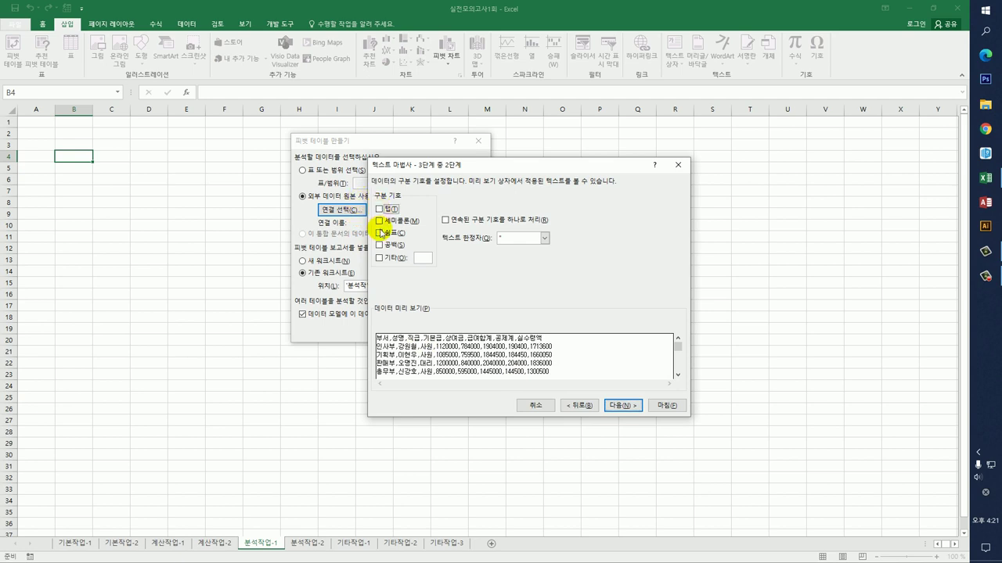
left_click(379, 233)
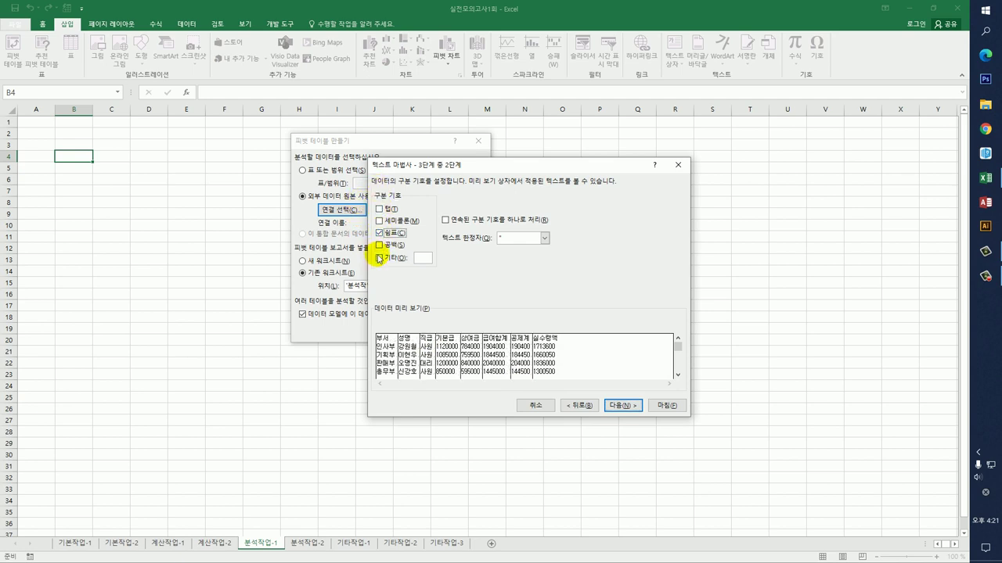
Step: Import the text data without the 성명, 공제계 and 실수령액 columns and create the pivot table at cell B4
left_click(626, 406)
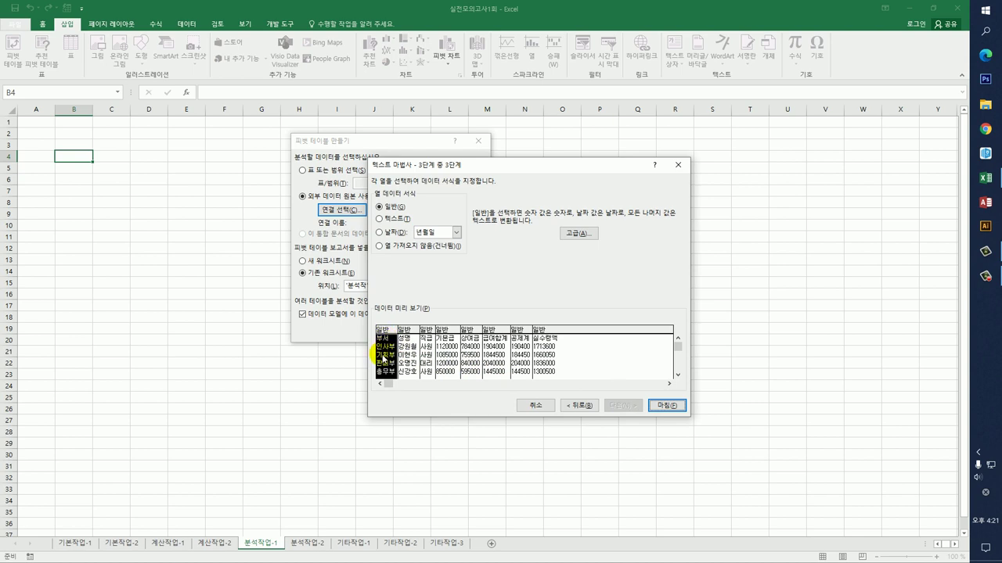
left_click(406, 342)
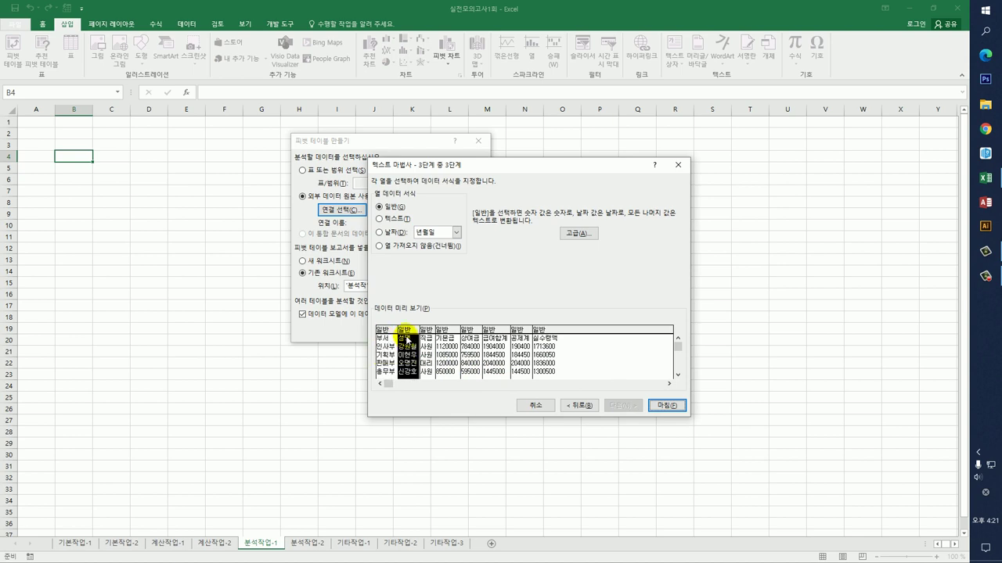
left_click(409, 252)
left_click(427, 354)
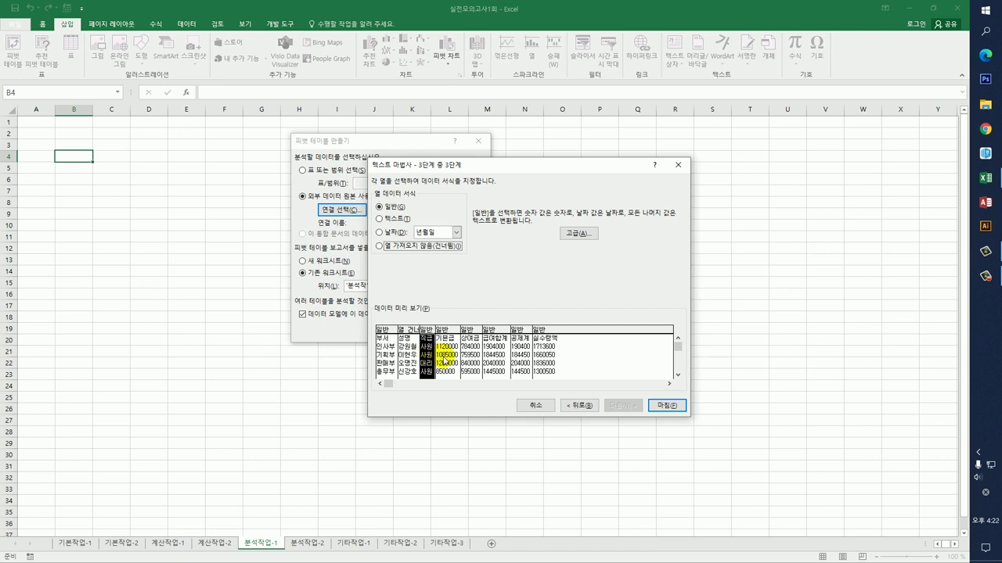
left_click(444, 361)
left_click(472, 358)
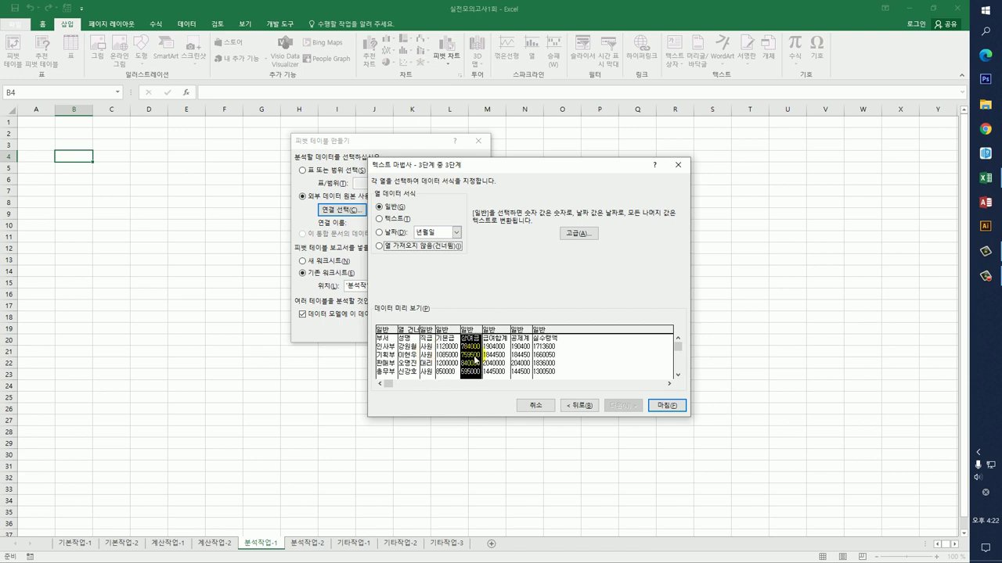
left_click(499, 362)
left_click(521, 359)
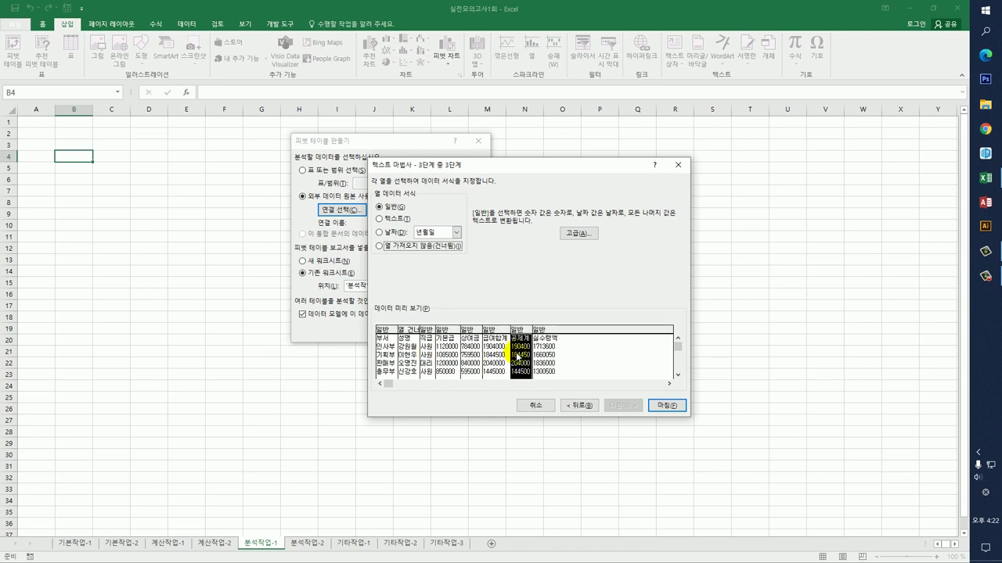
left_click(415, 247)
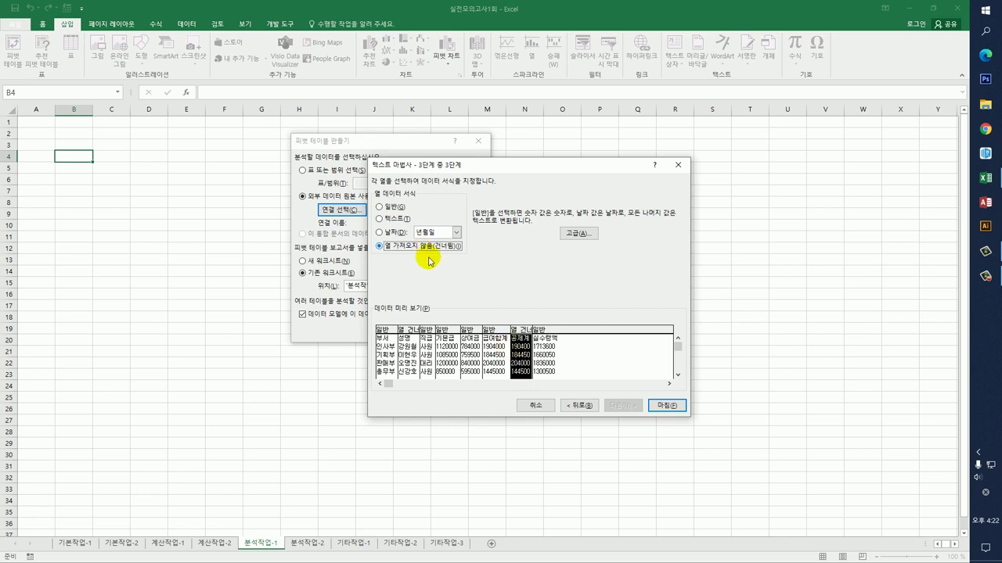
left_click(540, 337)
left_click(428, 247)
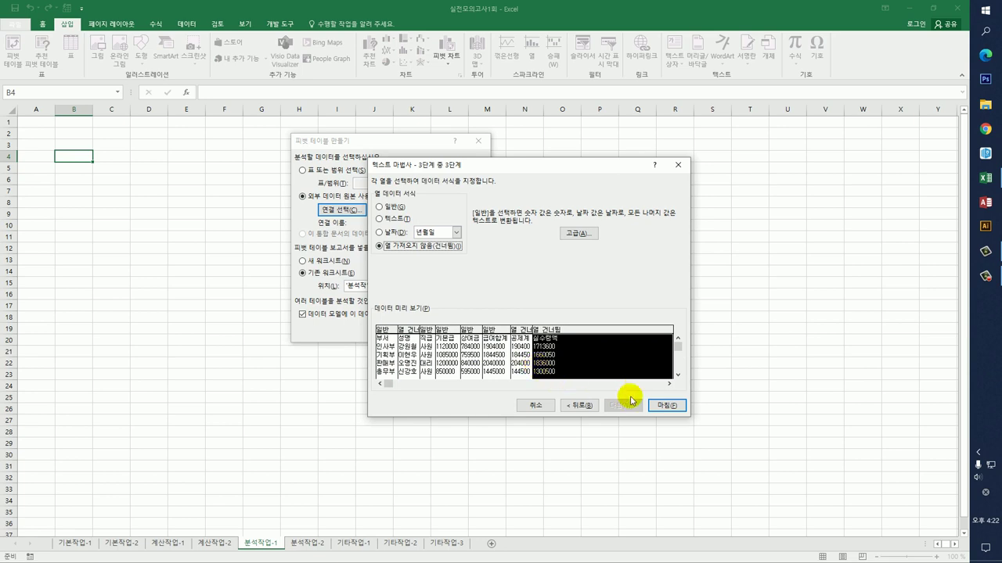
left_click(667, 406)
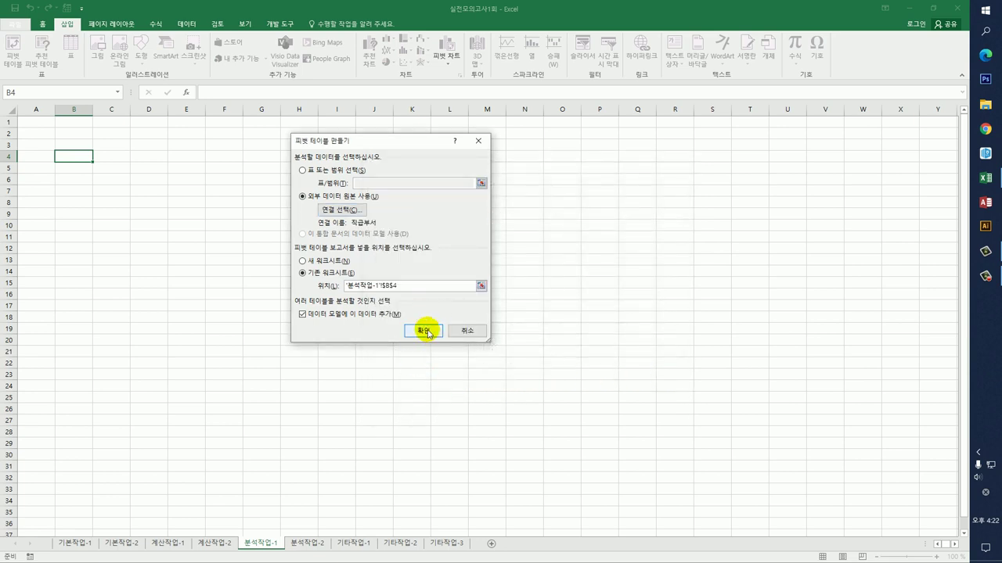
left_click(428, 332)
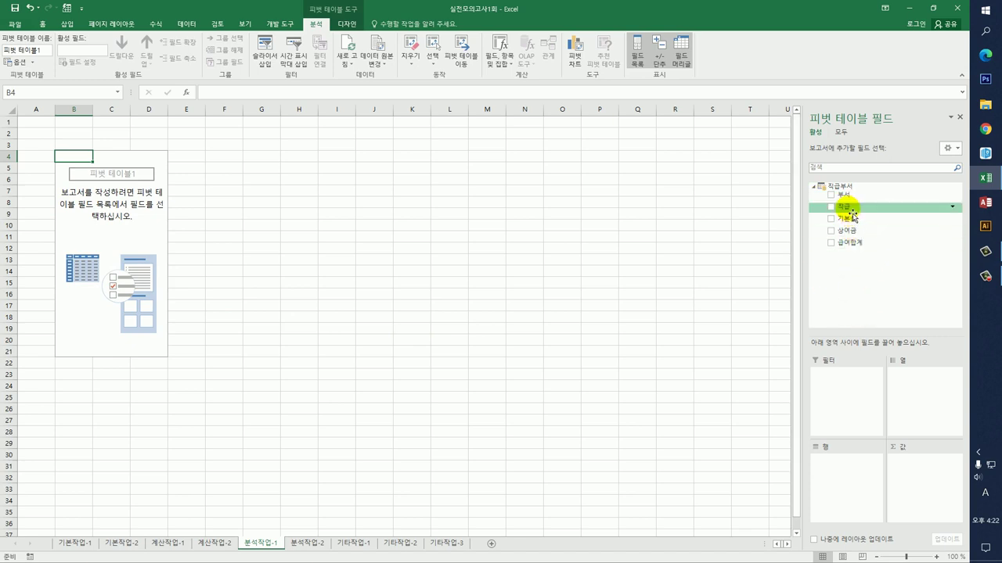
Step: Place 직급 in the pivot table's rows, 부서 in its columns, and 기본급, 상여금 and 급여합계 in its values
left_click_drag(845, 206, 845, 469)
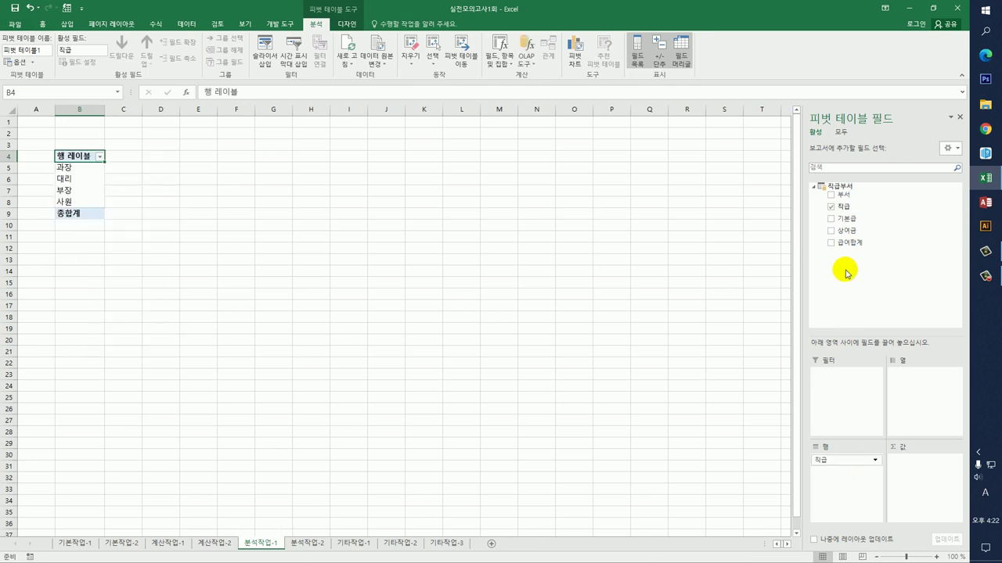
left_click_drag(842, 194, 918, 405)
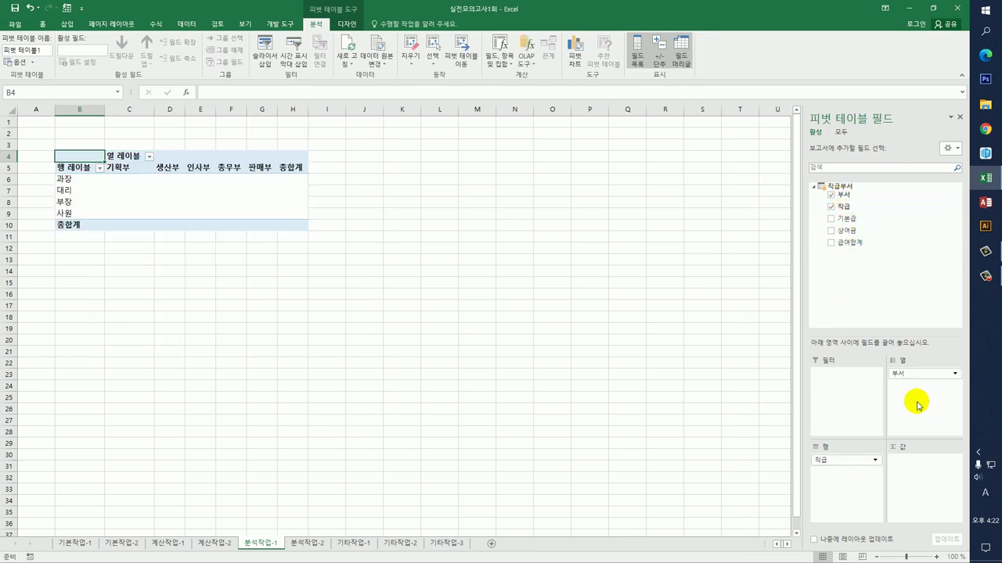
left_click_drag(829, 227, 895, 463)
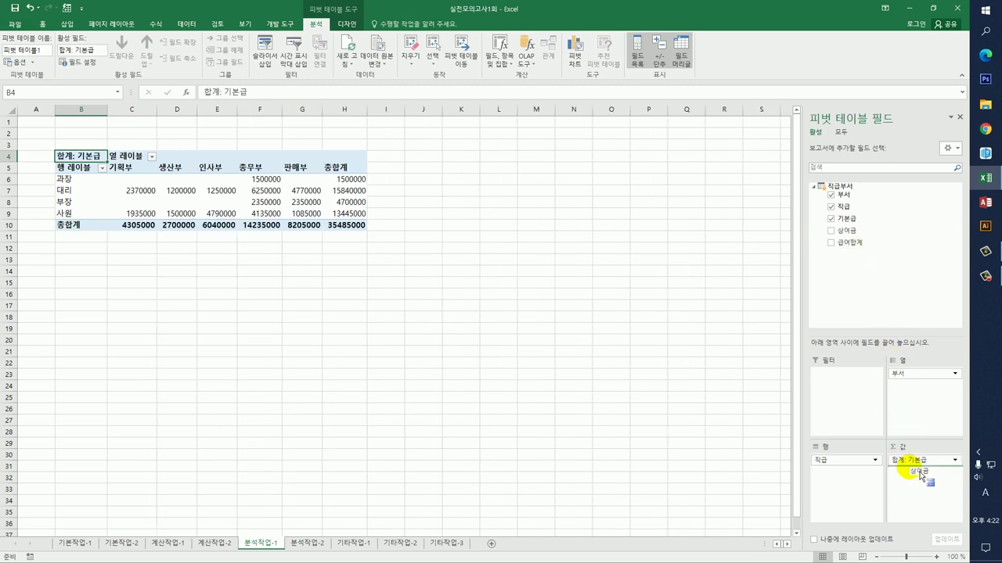
left_click_drag(861, 243, 909, 508)
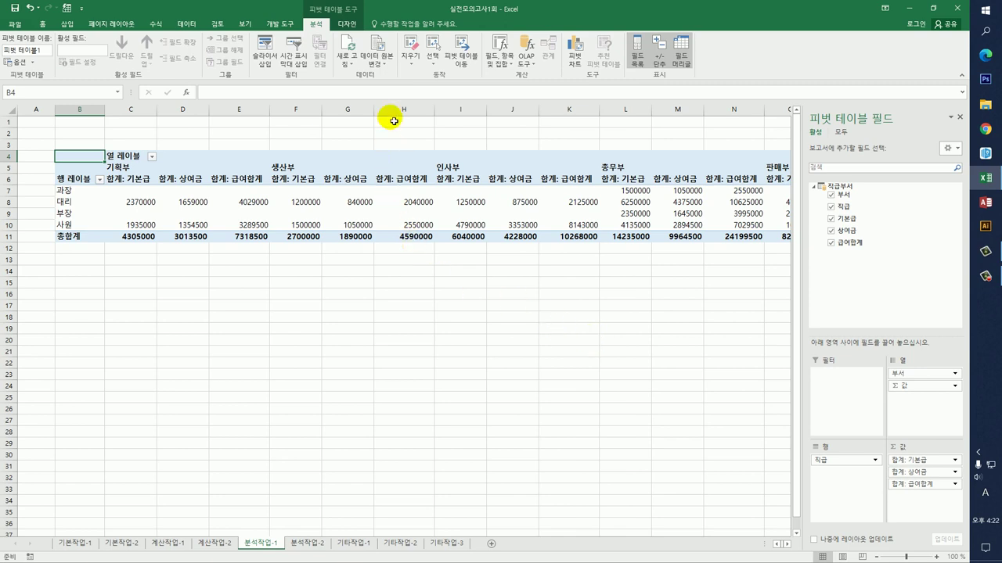
Step: Set the pivot table's report layout to tabular form and move the Σ 값 field from columns to rows
left_click(349, 26)
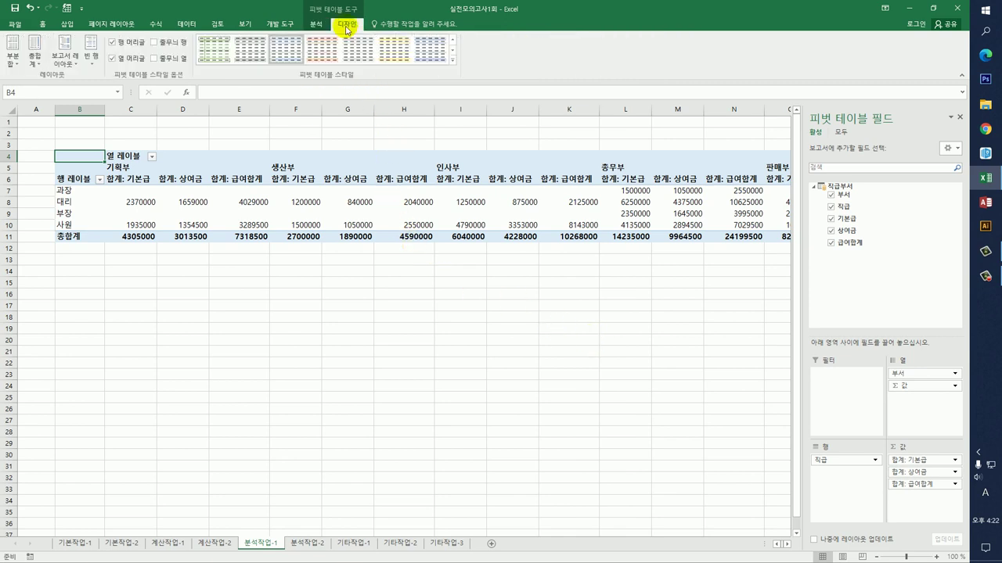
left_click(65, 57)
left_click(84, 130)
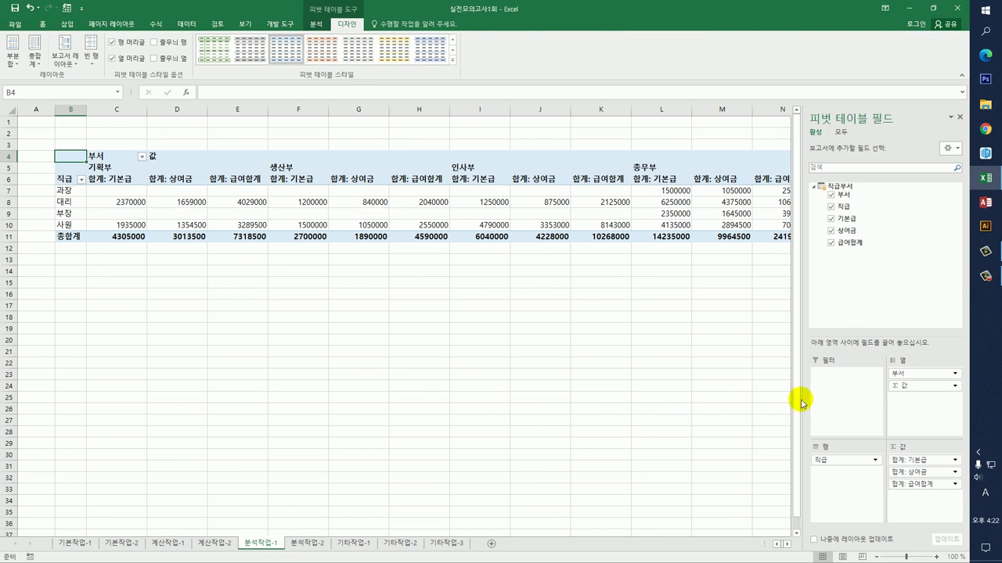
left_click_drag(900, 387, 851, 483)
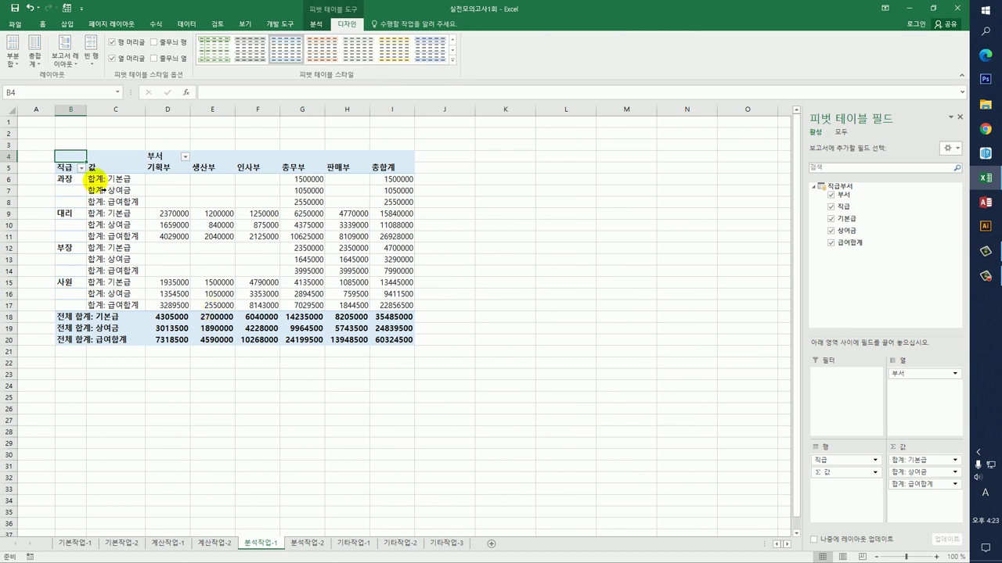
Step: Turn off the row grand totals (행 총합계 표시) in the pivot table's options
left_click(384, 161)
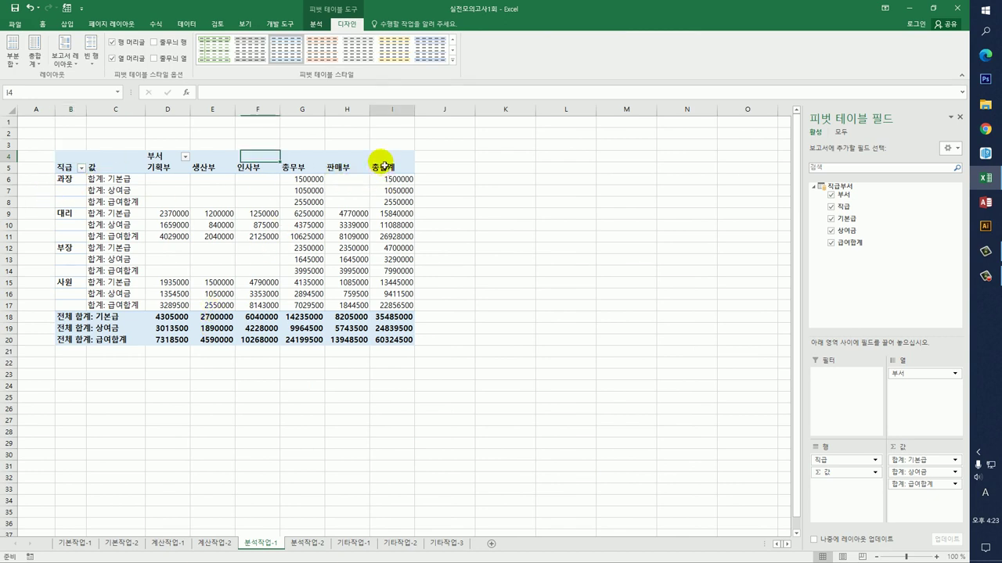
left_click_drag(383, 162, 395, 311)
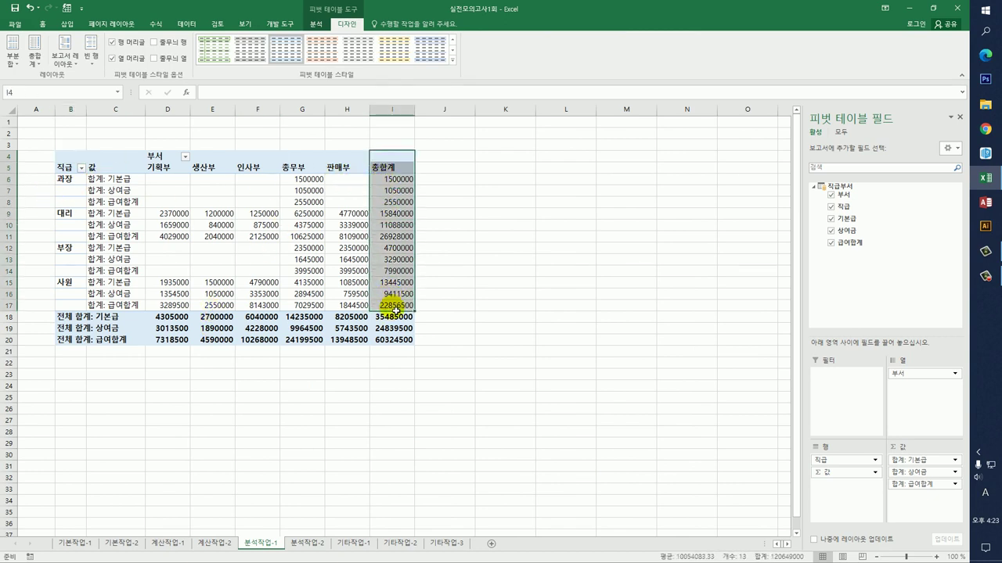
left_click(447, 276)
left_click_drag(393, 164, 394, 339)
left_click(394, 284)
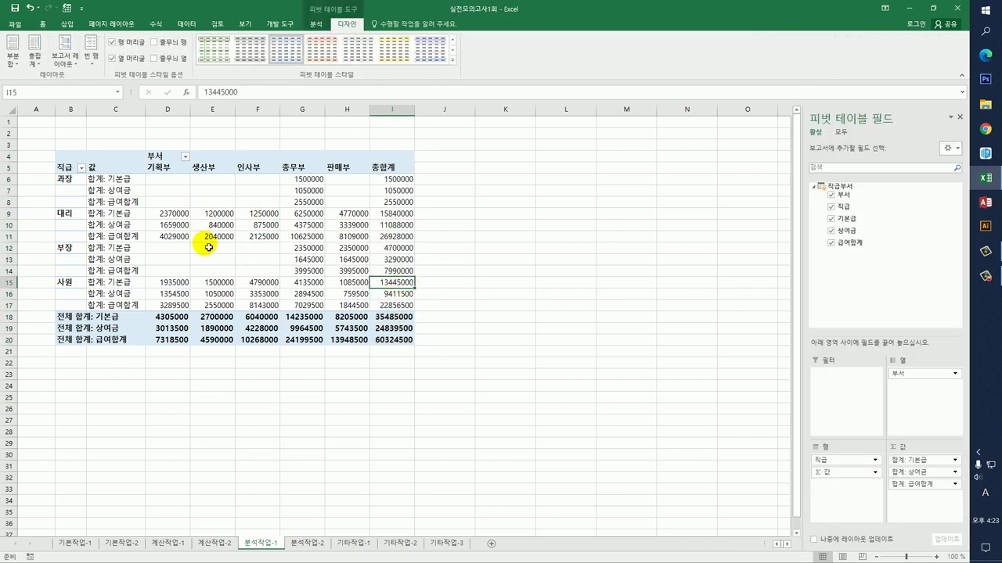
left_click(315, 24)
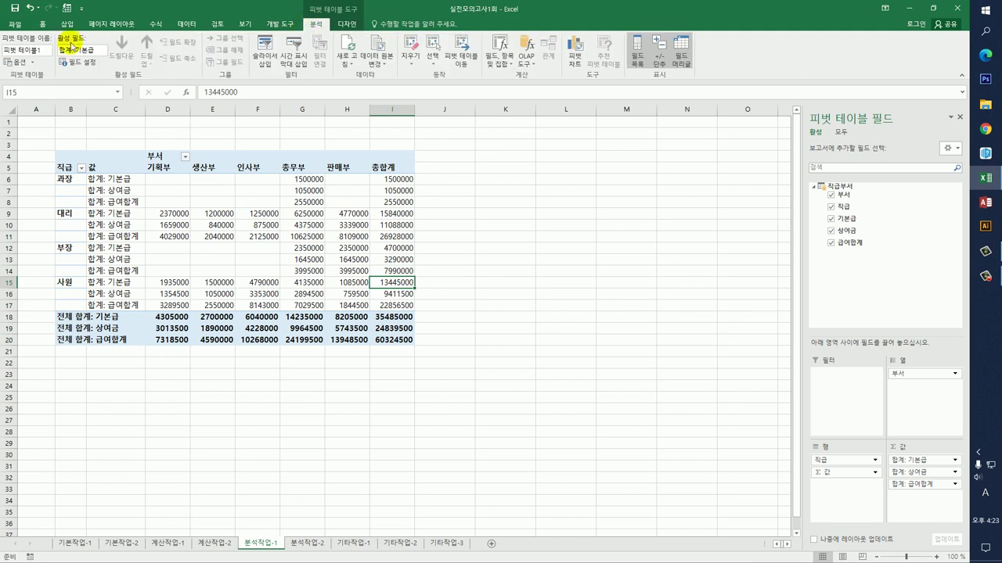
left_click(16, 62)
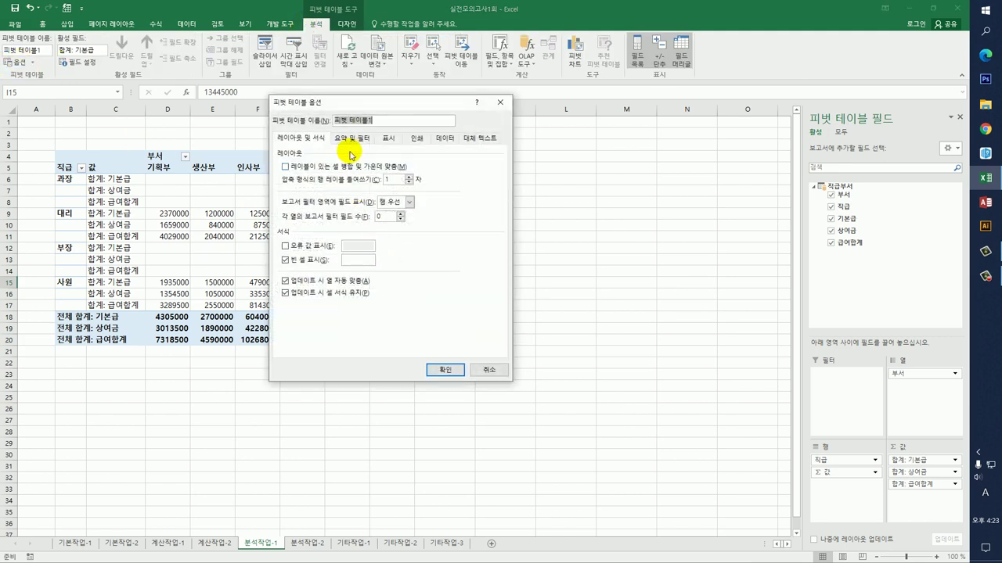
left_click(349, 141)
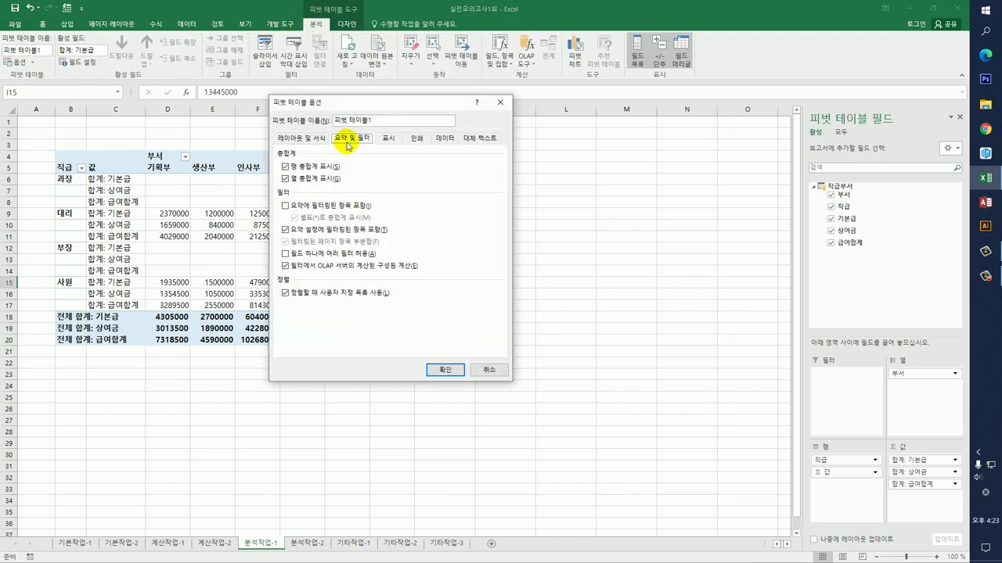
left_click(315, 168)
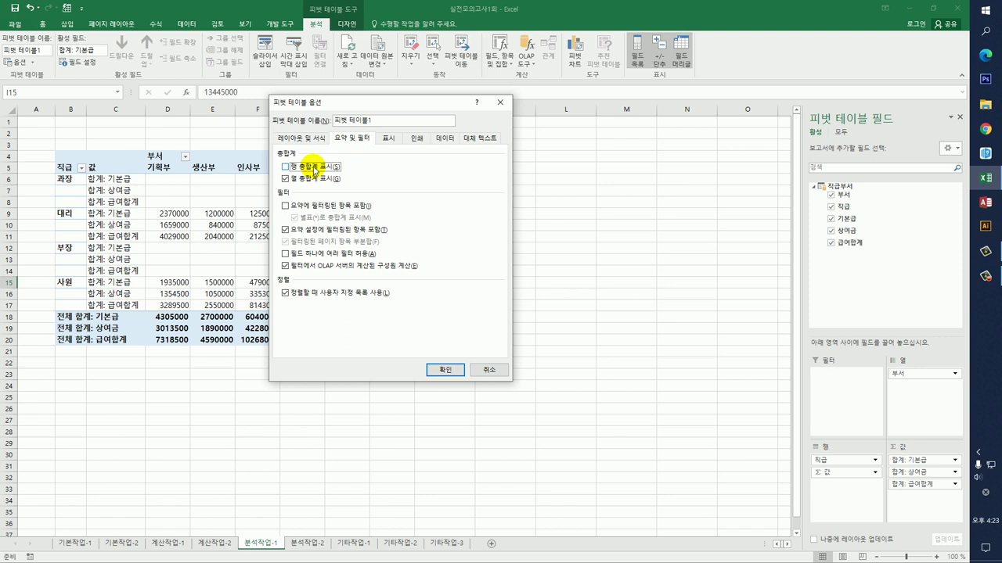
left_click(445, 371)
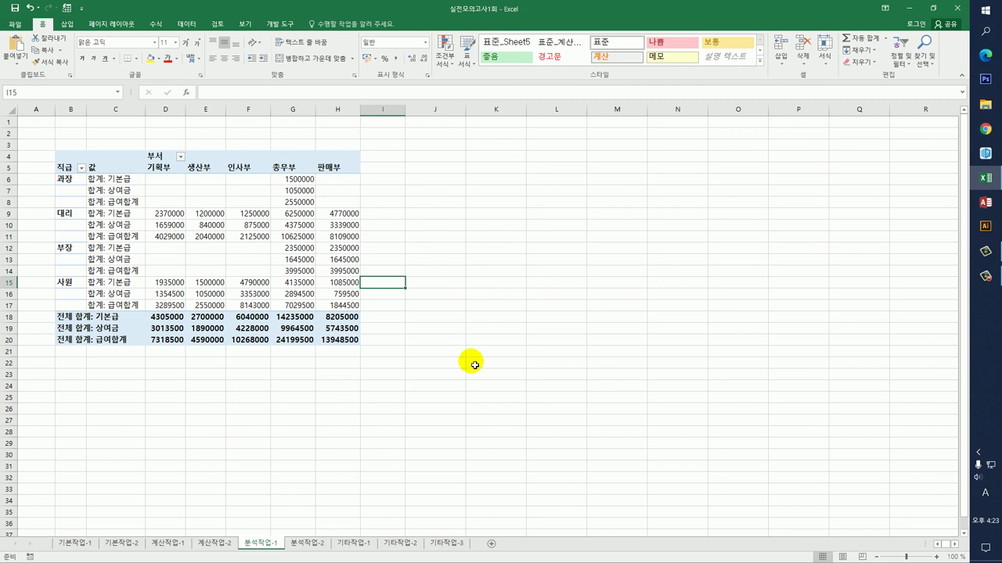
Step: Apply the custom number format #,###, to the 합계: 기본급 value field
left_click(131, 181)
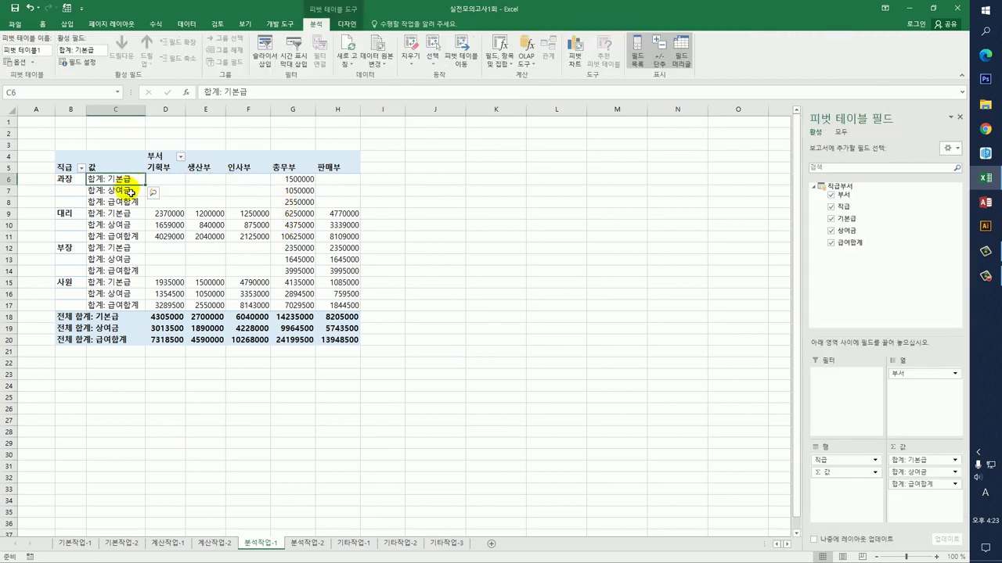
left_click(130, 192)
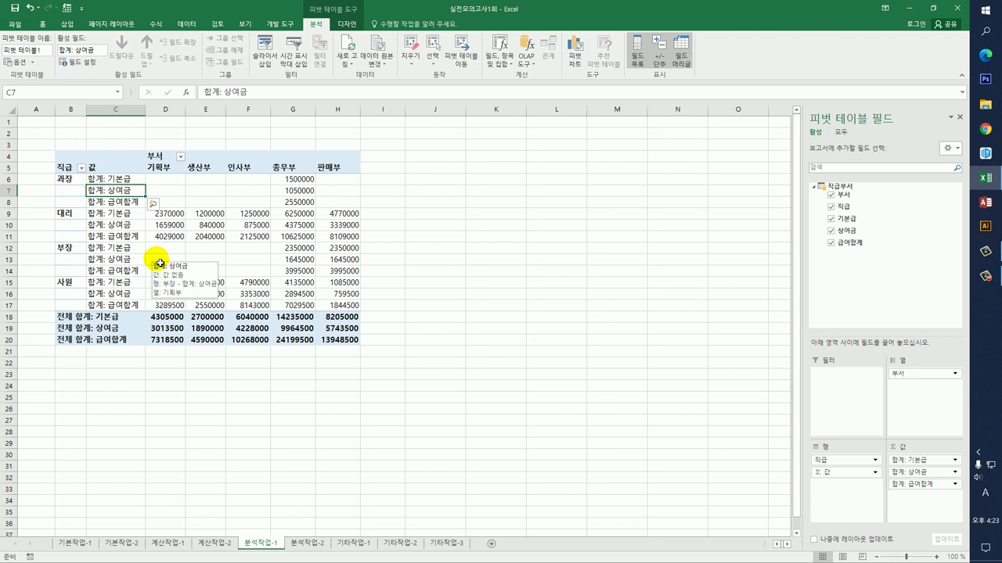
left_click(130, 180)
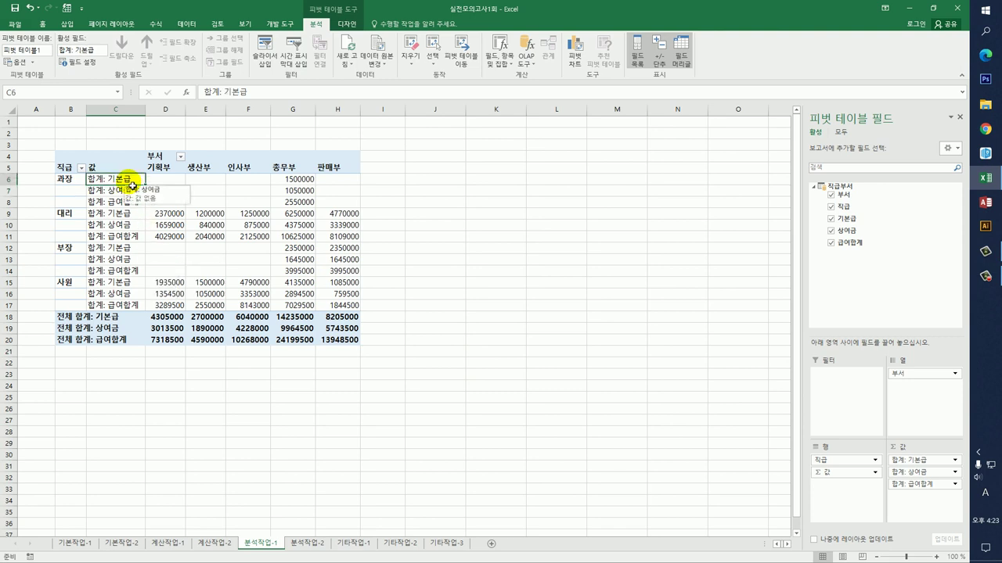
double_click(115, 182)
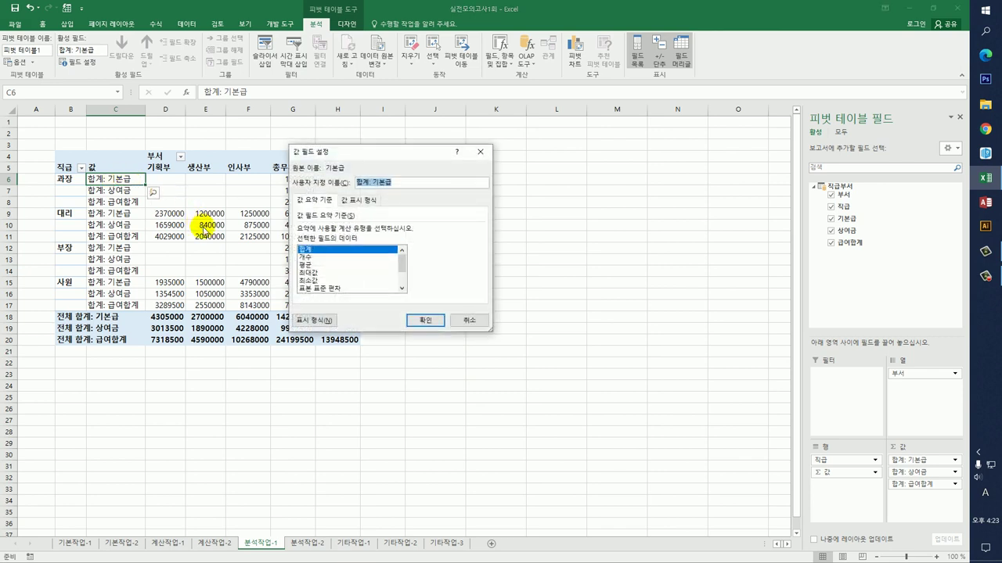
left_click(318, 321)
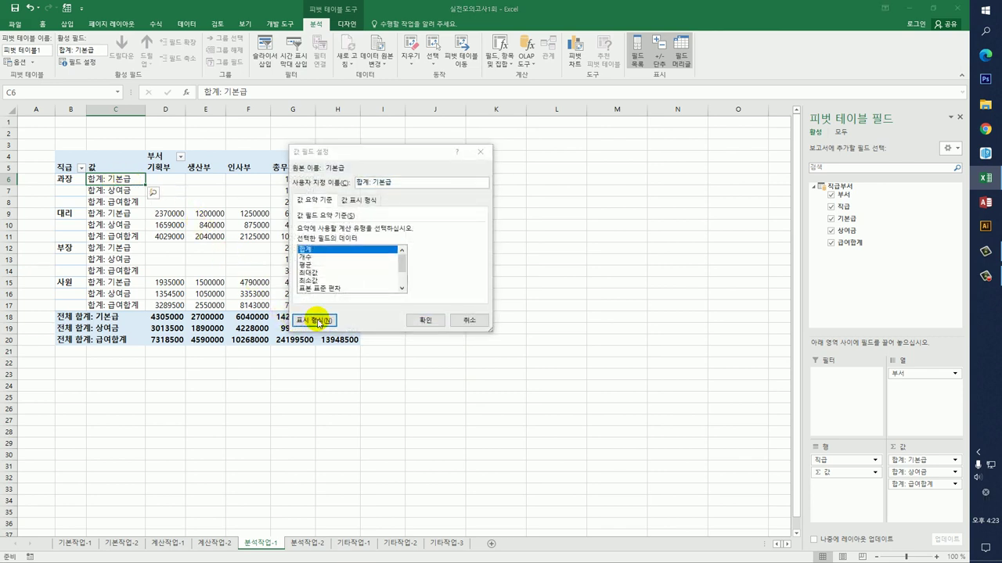
left_click(282, 238)
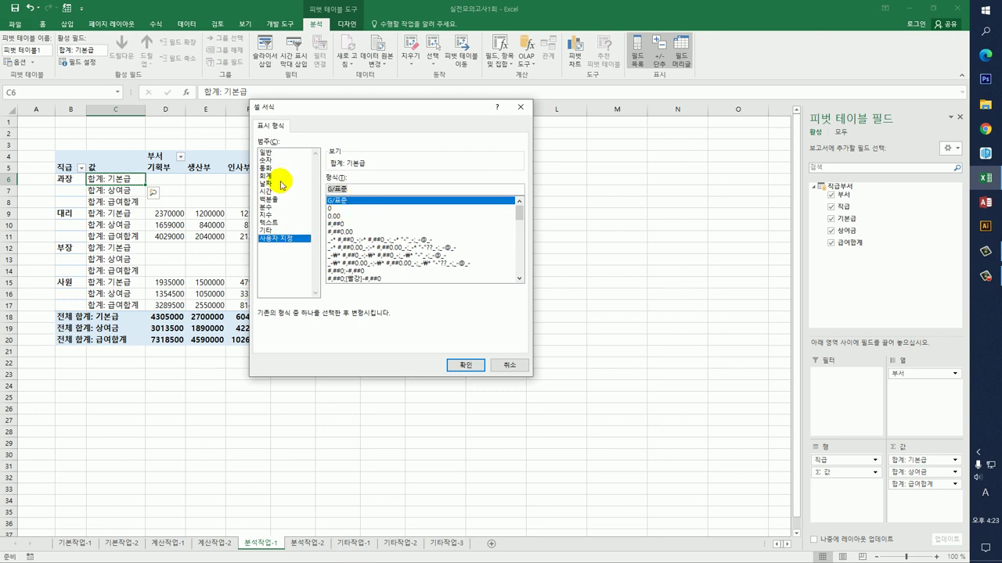
type("#,###,")
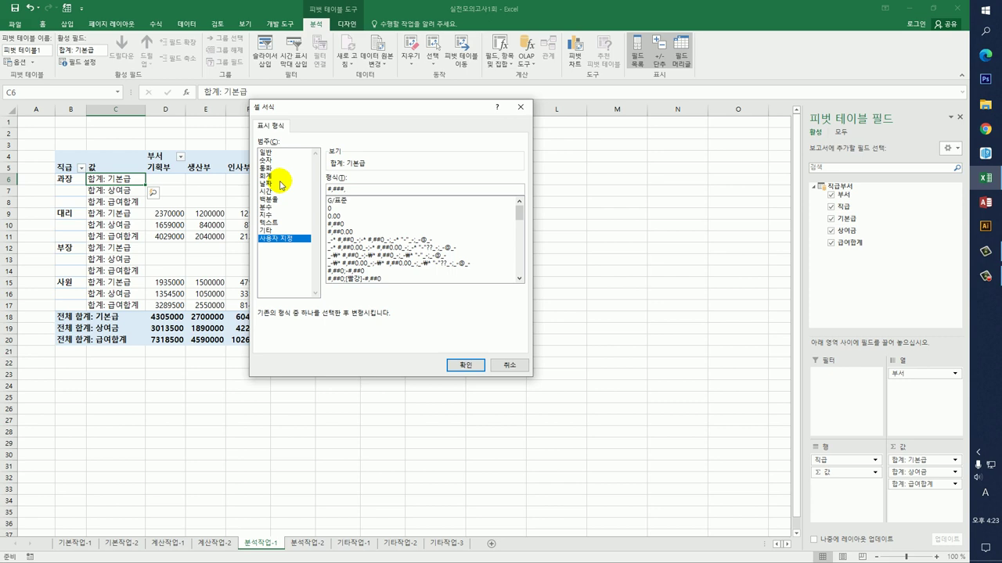
key("BackSpace")
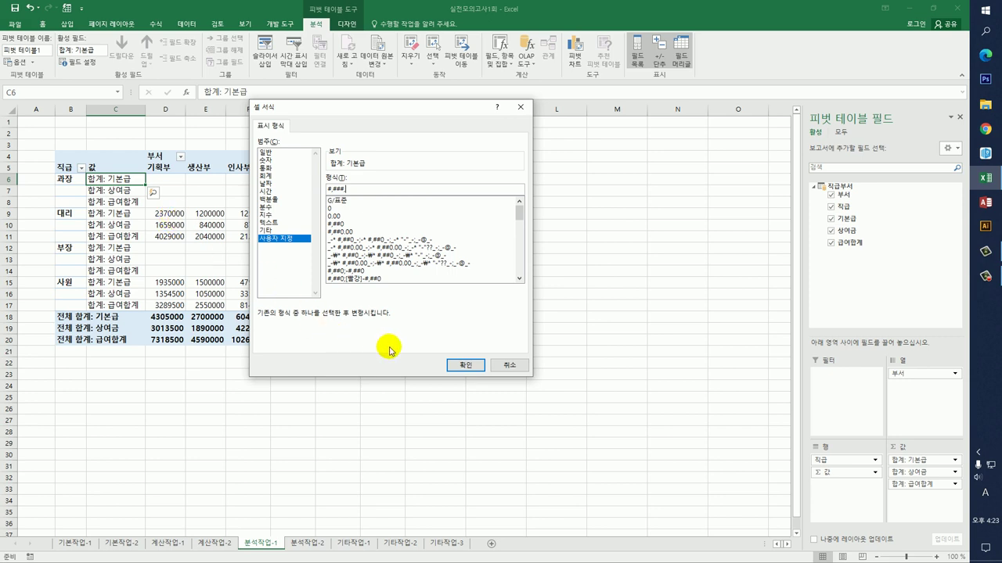
left_click(465, 365)
left_click(424, 320)
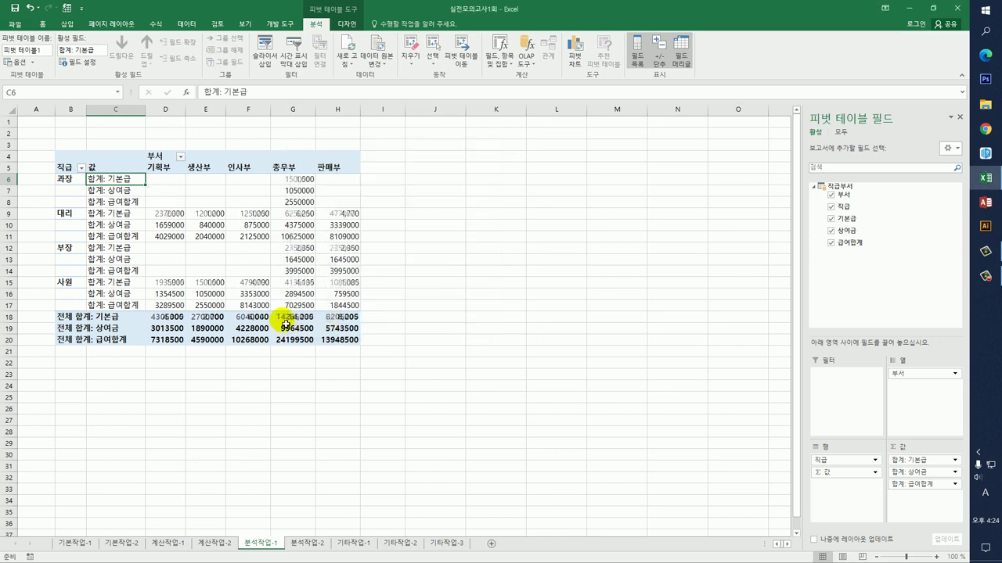
Step: Apply the custom number format #,###, to the 합계: 상여금 value field
double_click(126, 191)
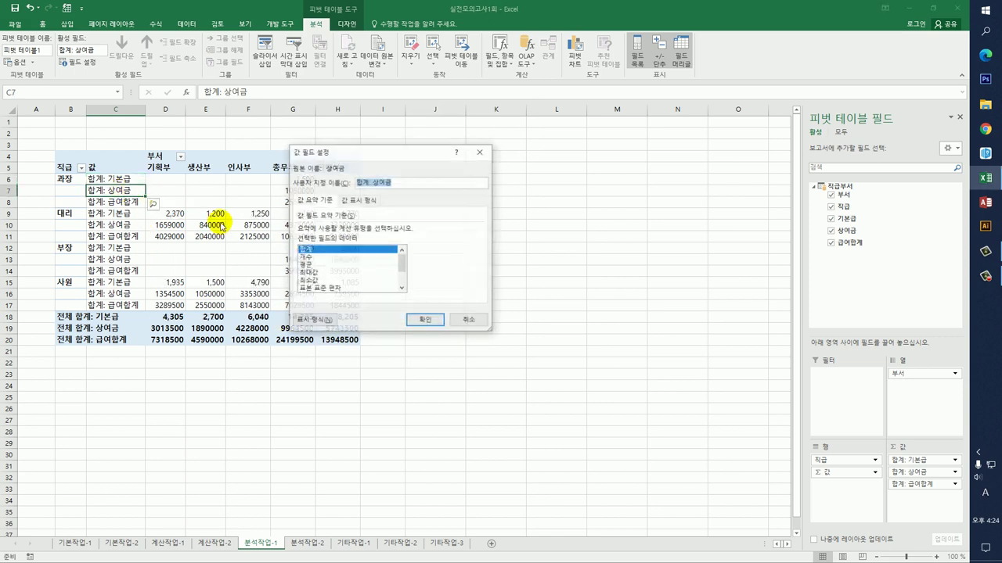
left_click(318, 320)
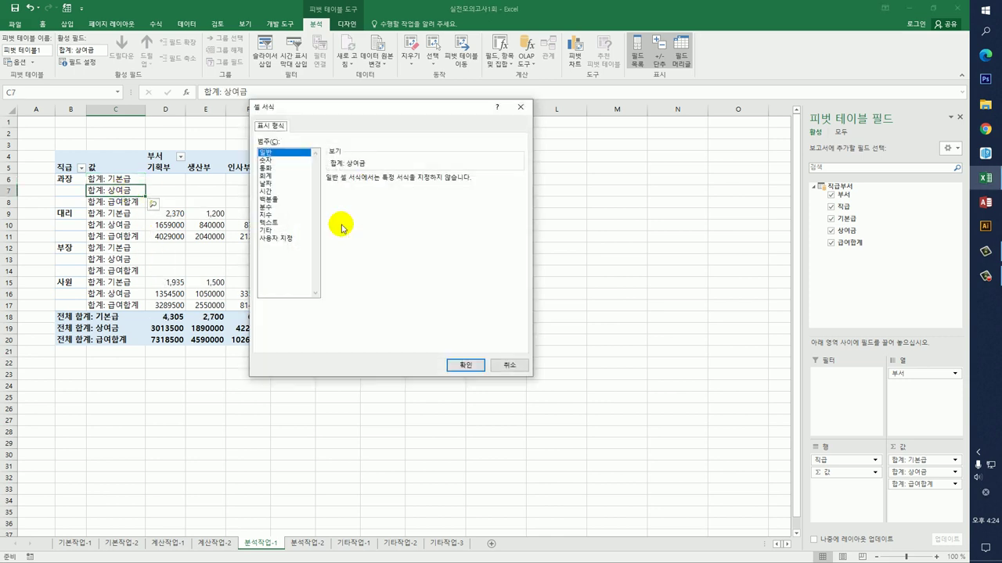
left_click(274, 238)
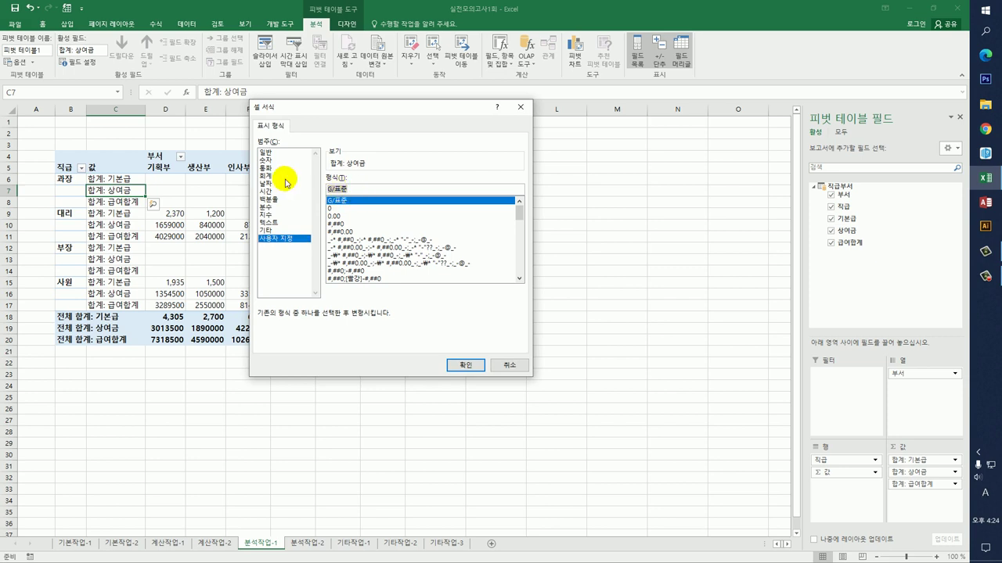
type("#,")
type("###,")
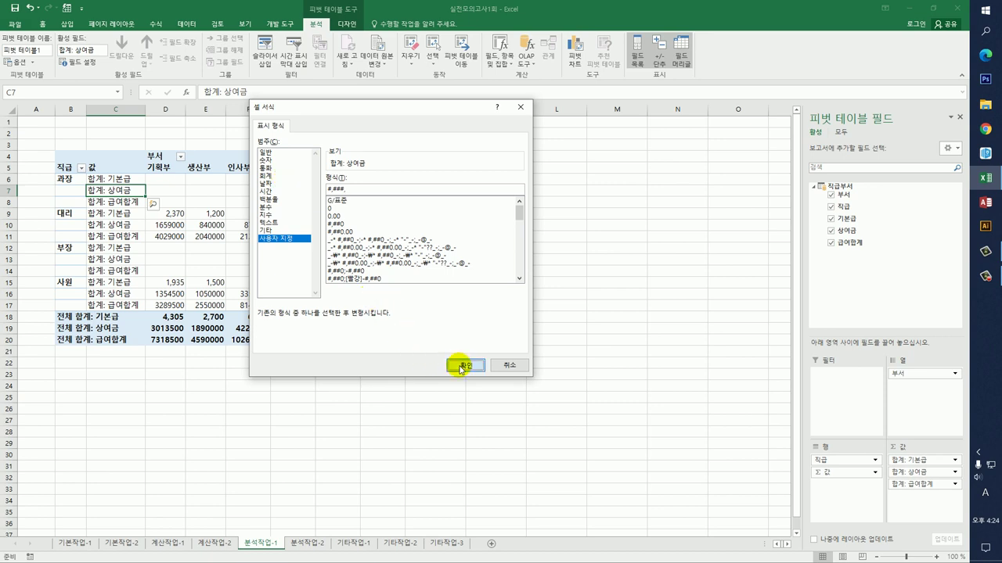
left_click(462, 364)
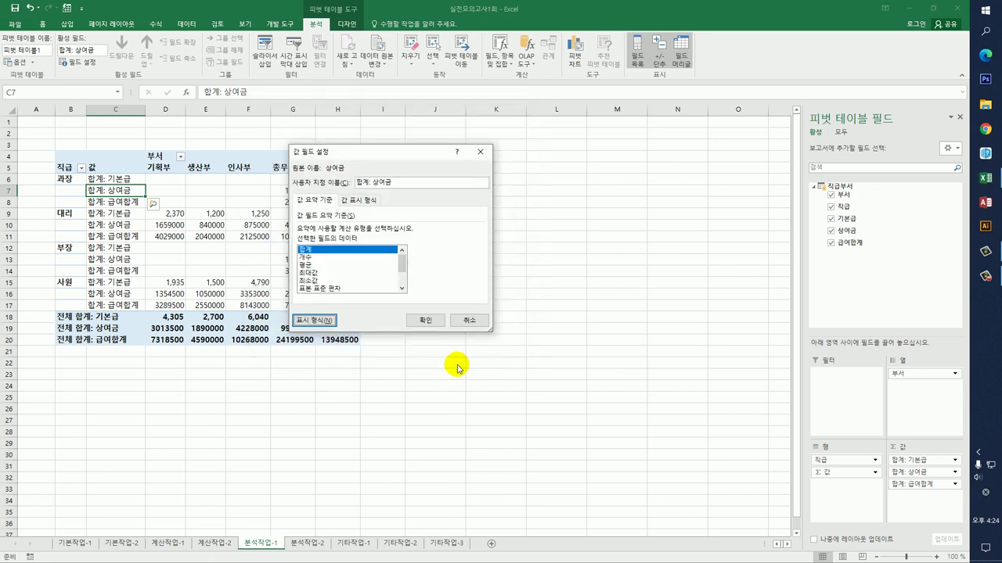
left_click(425, 320)
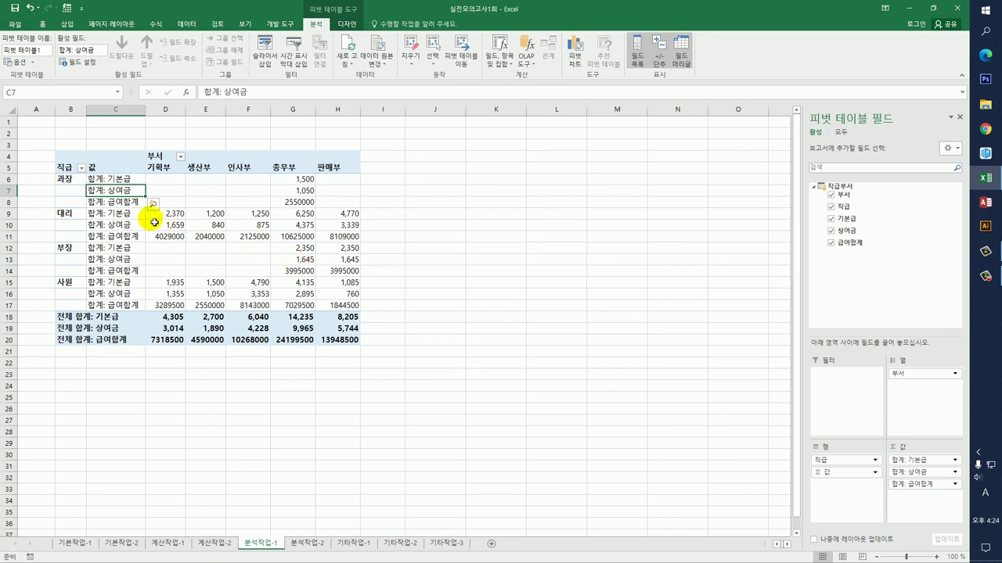
Step: Show the values of the 합계: 급여합계 field as a percentage of the column total (열 합계 비율)
left_click(134, 206)
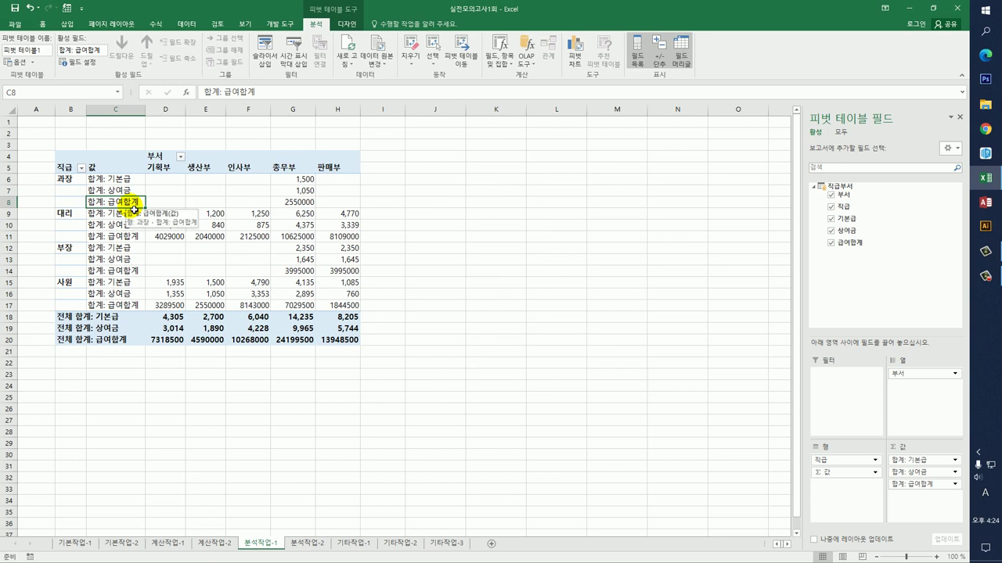
double_click(134, 206)
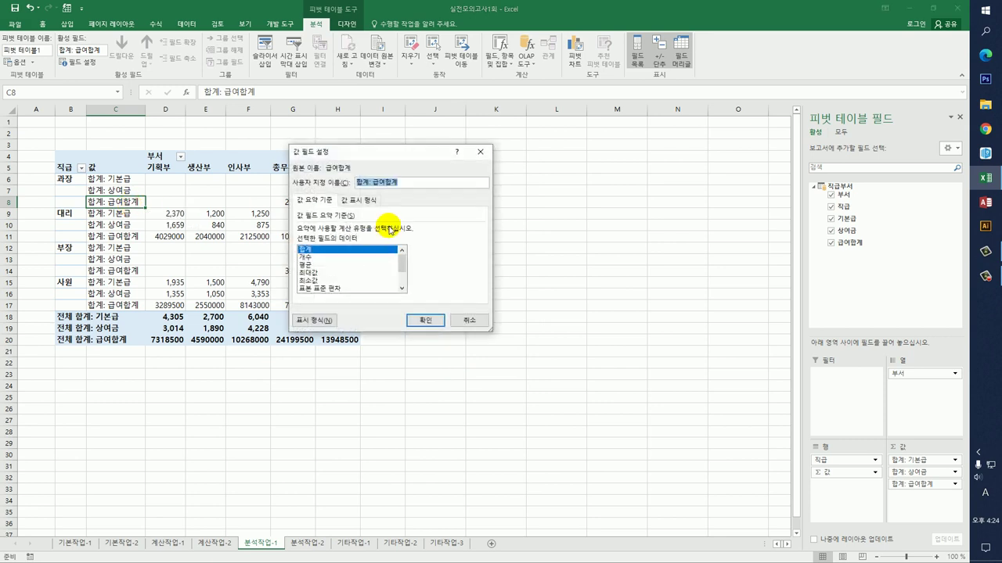
left_click(367, 202)
left_click(374, 231)
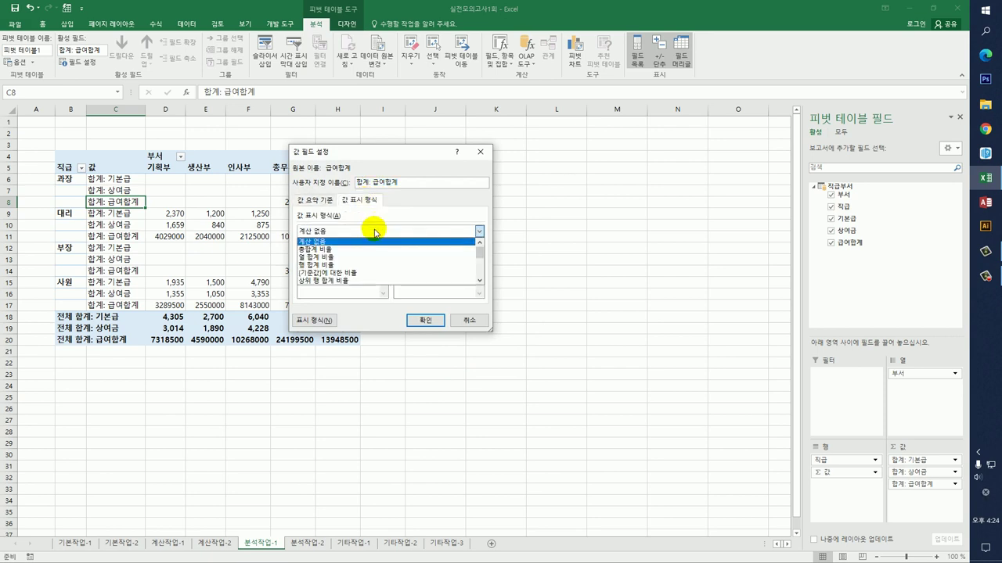
left_click(374, 259)
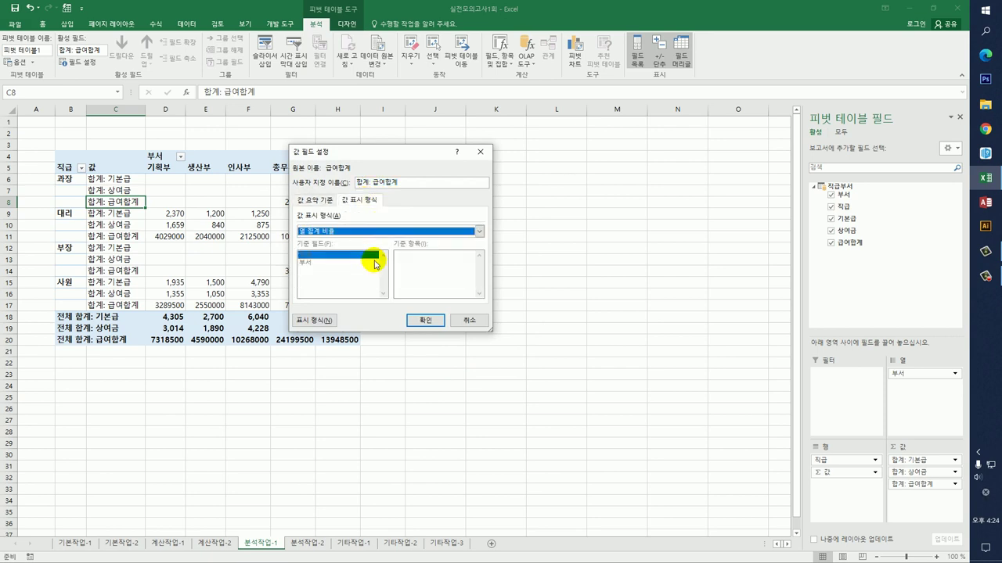
left_click(420, 321)
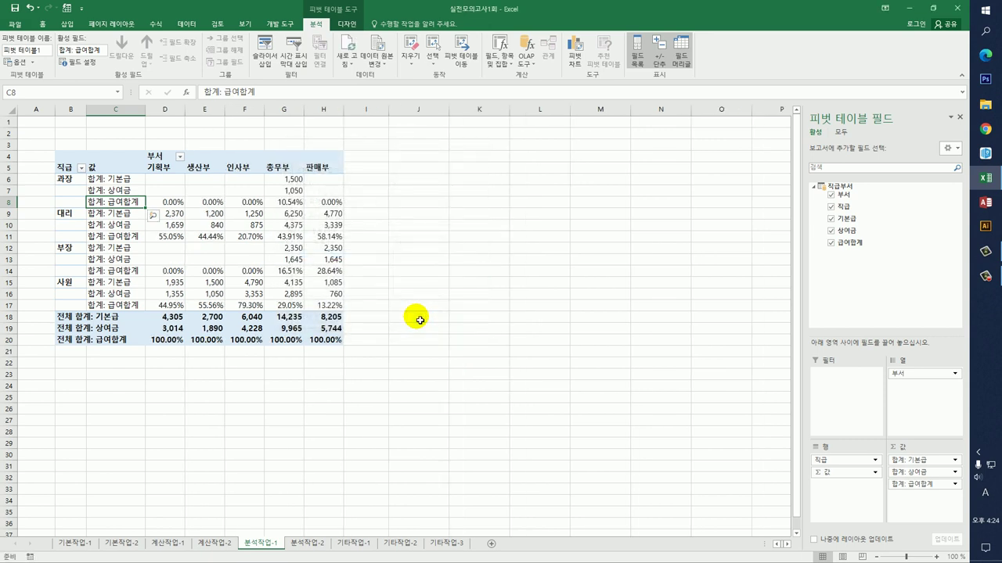
Step: Set the pivot table's options to show * in empty cells and to merge and center the cells with labels
left_click(186, 184)
left_click(210, 181)
left_click(239, 182)
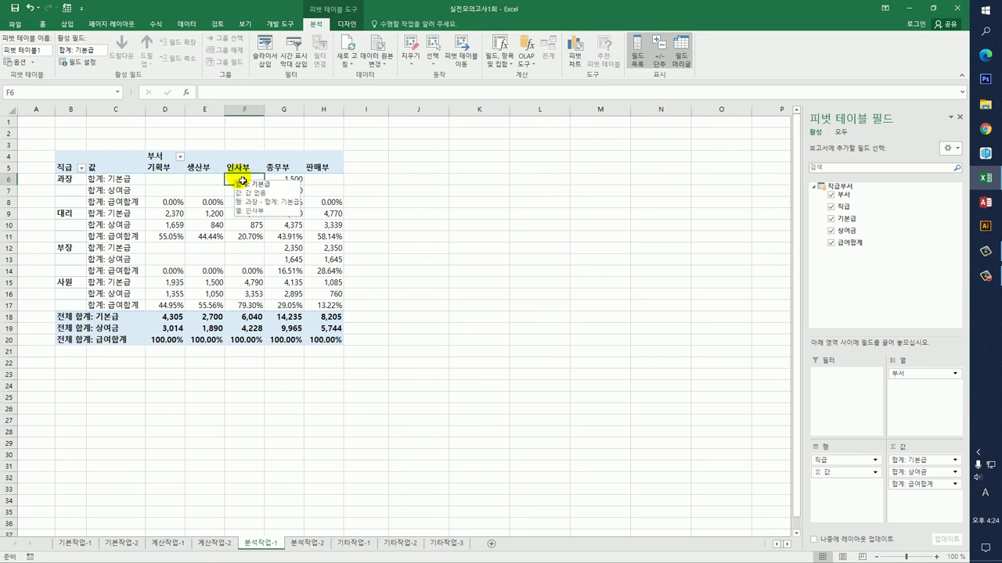
left_click(122, 170)
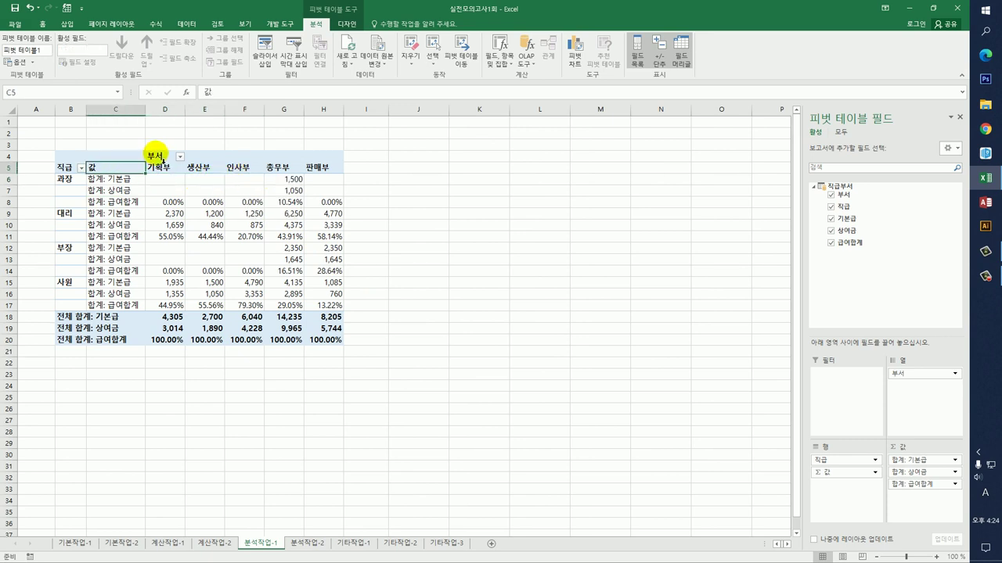
left_click(64, 167)
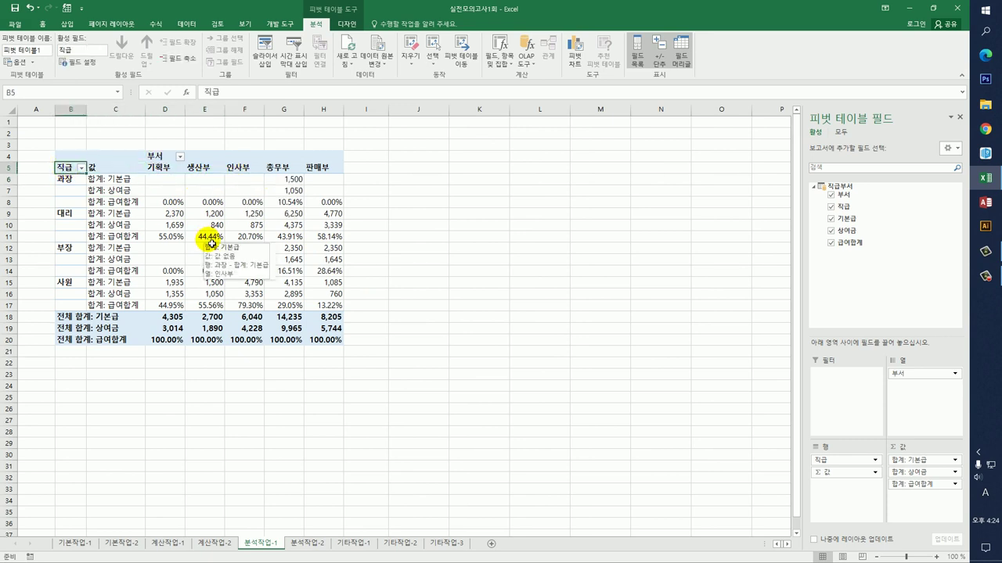
left_click(15, 62)
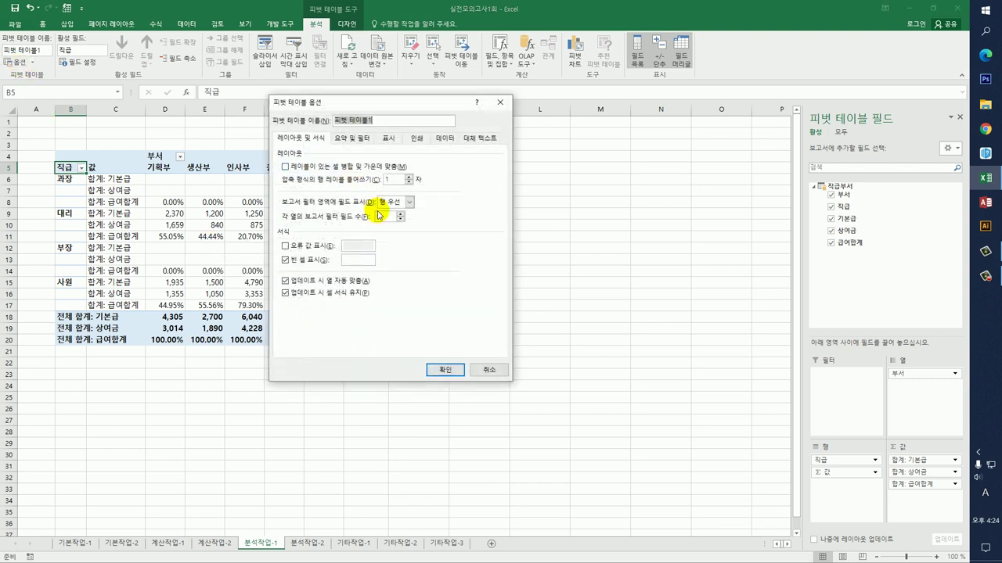
left_click(349, 261)
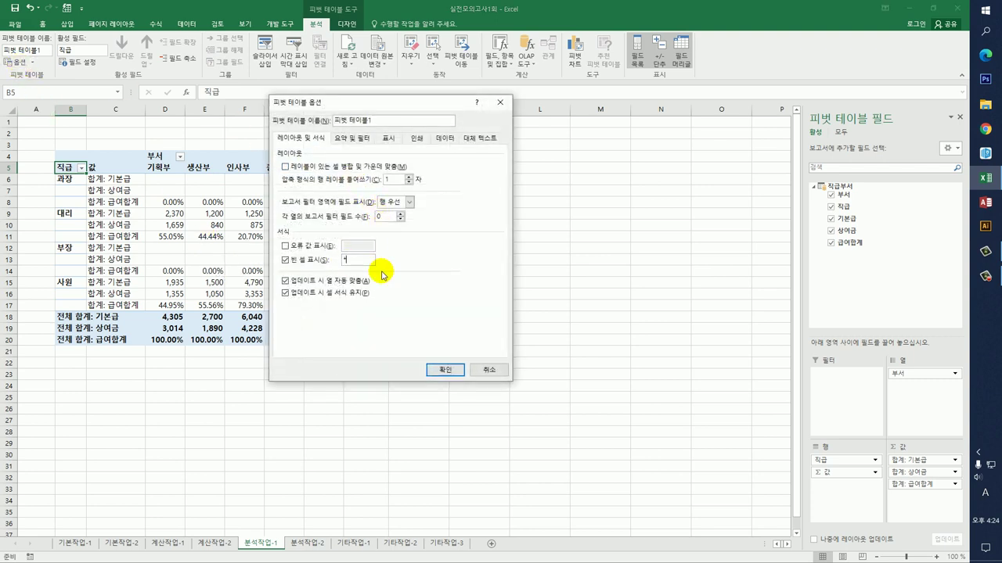
left_click(356, 169)
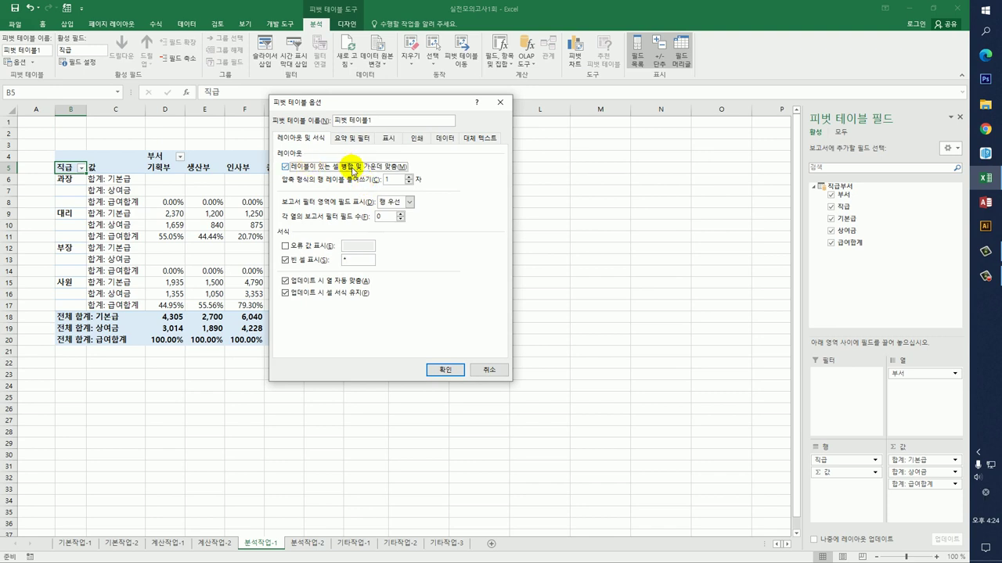
left_click(436, 376)
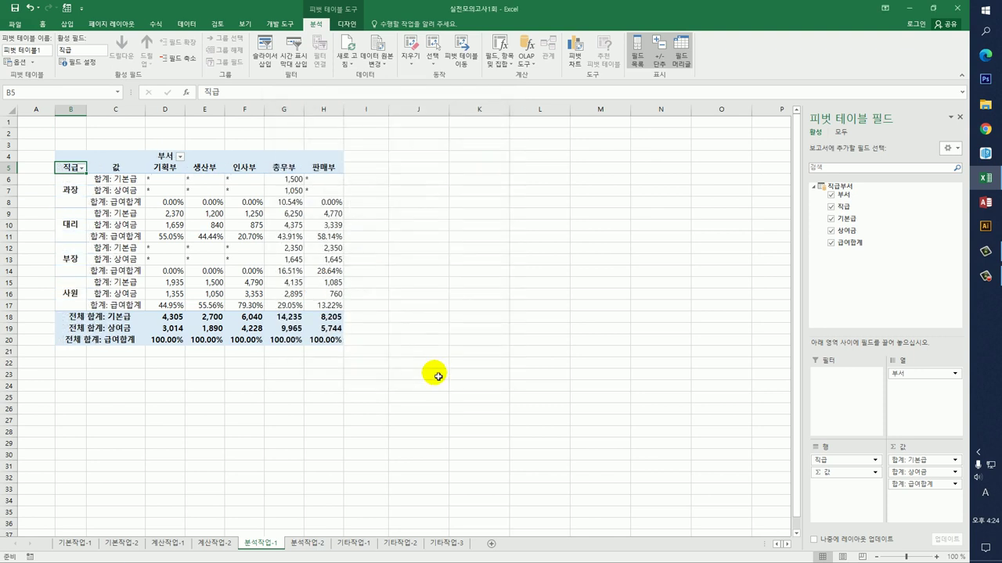
left_click(438, 375)
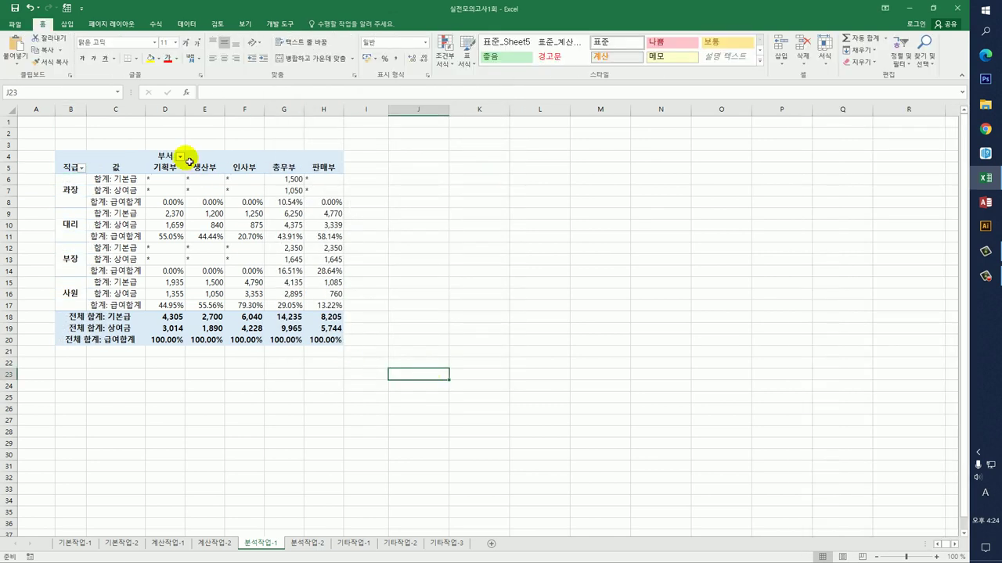
Step: Widen column B, which holds the pivot table's 직급 labels
left_click_drag(86, 109, 104, 109)
left_click(430, 317)
left_click(420, 288)
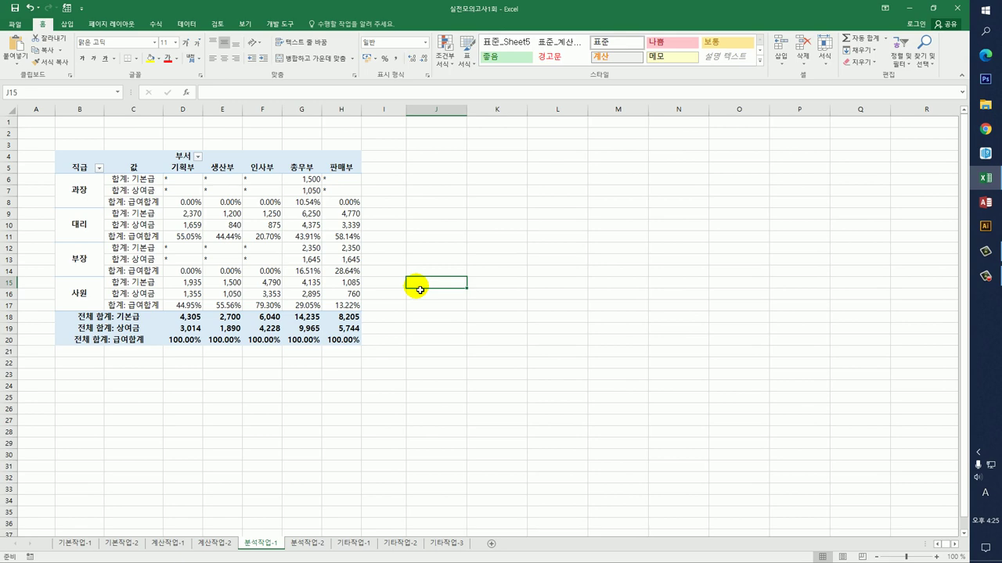
Step: On sheet 분석작업-2, split the text in B2:B22 into columns with the comma as the only delimiter, keeping destination $B$2
left_click(299, 550)
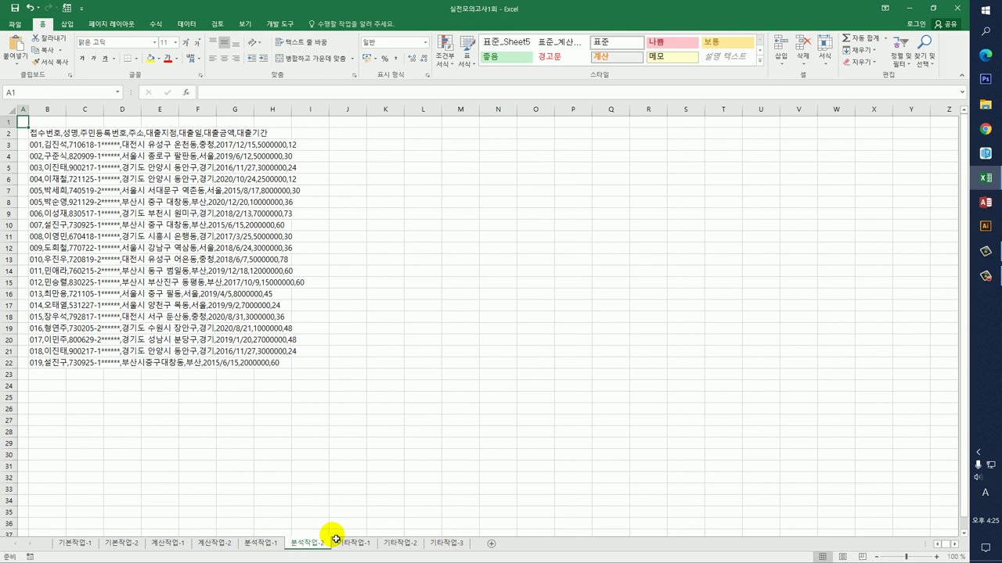
left_click(46, 135)
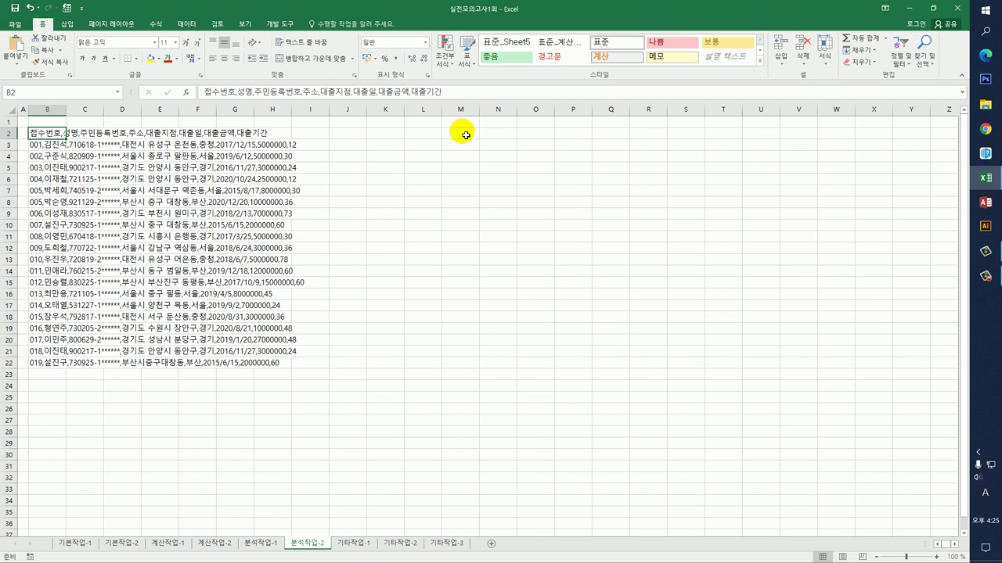
left_click_drag(54, 136, 67, 369)
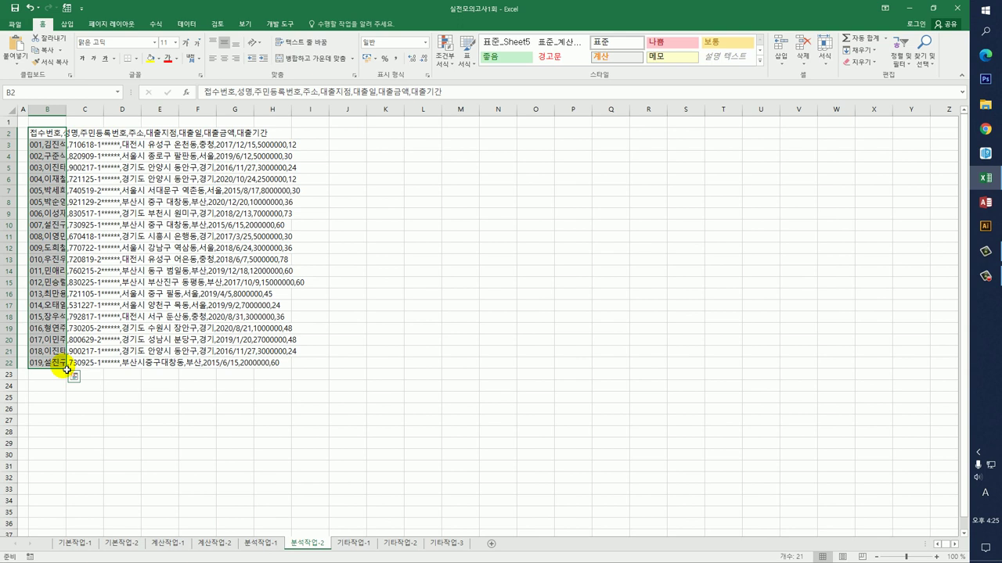
left_click(187, 24)
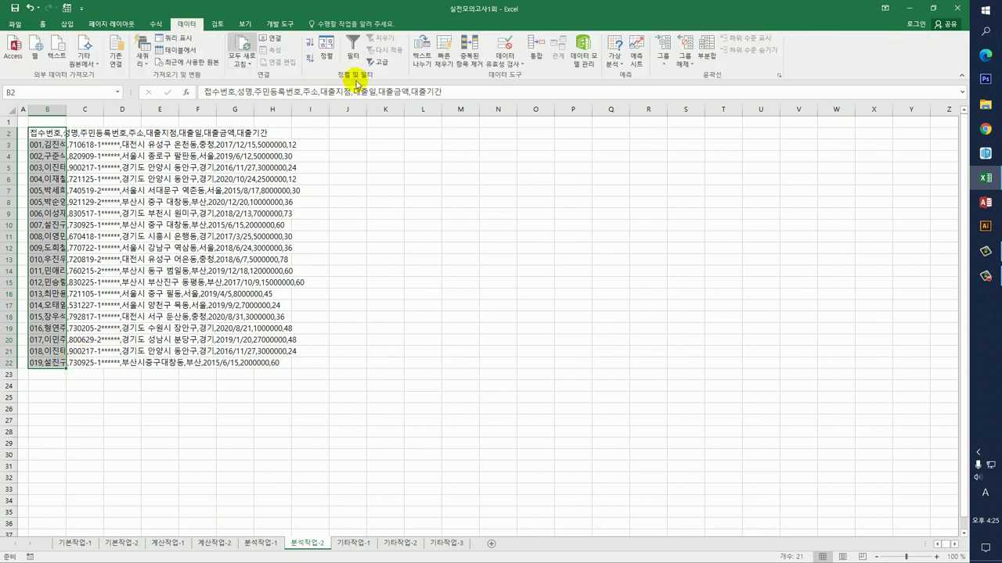
left_click(425, 66)
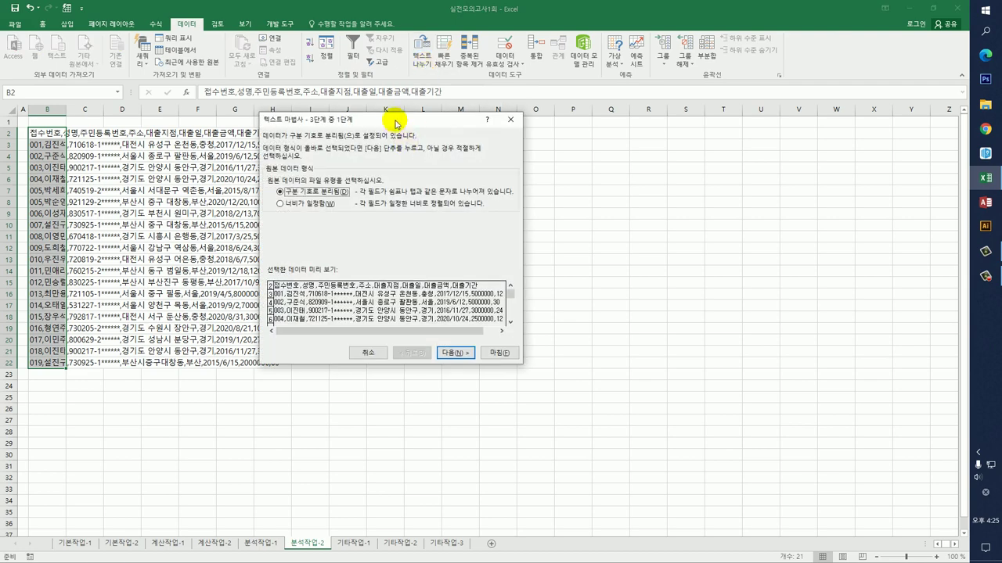
left_click_drag(393, 132, 505, 127)
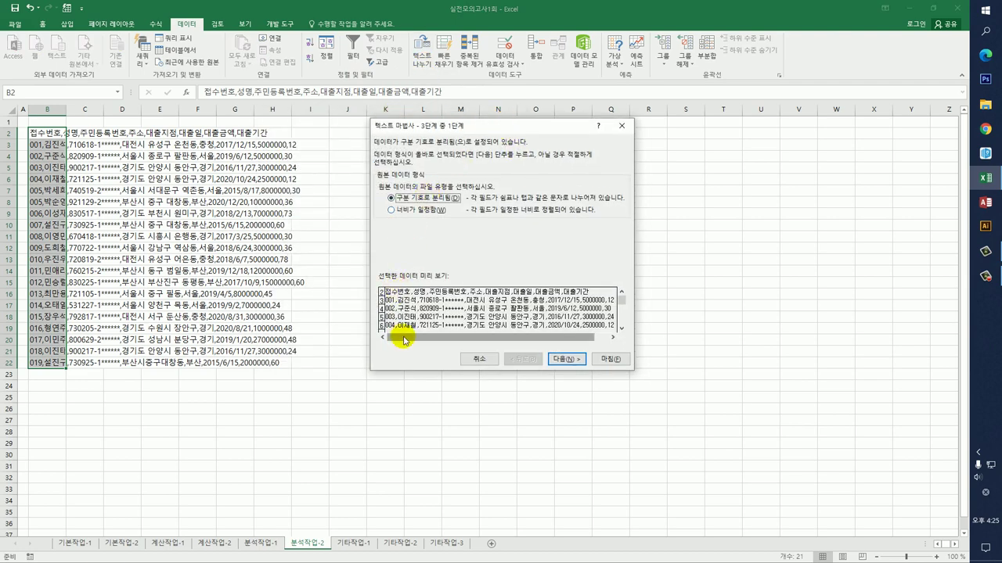
left_click(561, 360)
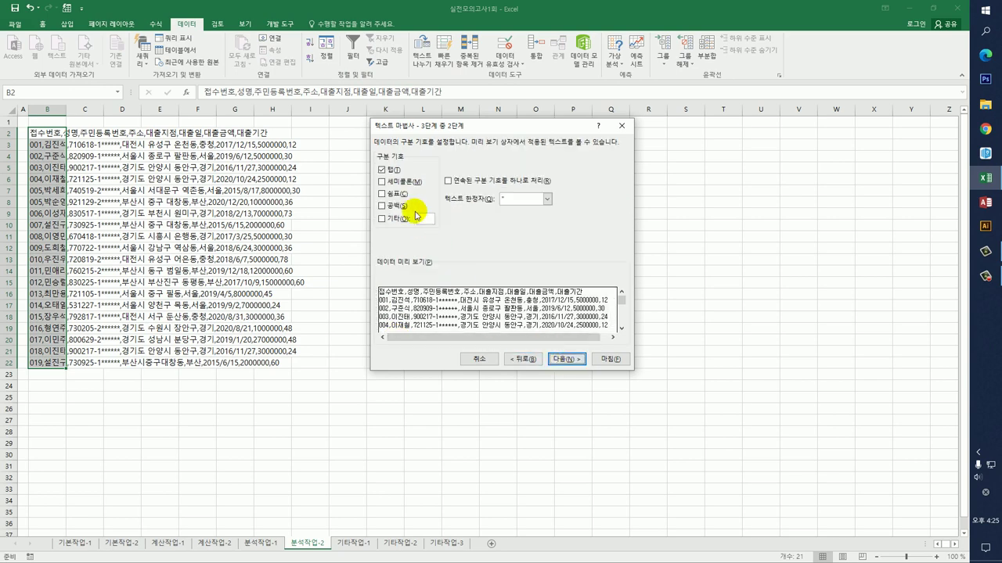
left_click(383, 170)
left_click(396, 194)
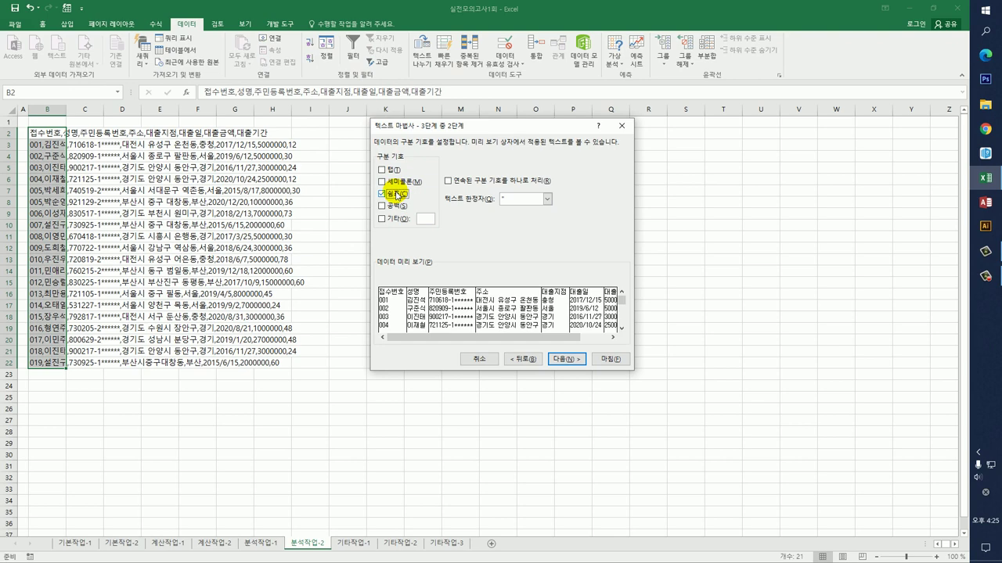
left_click(568, 361)
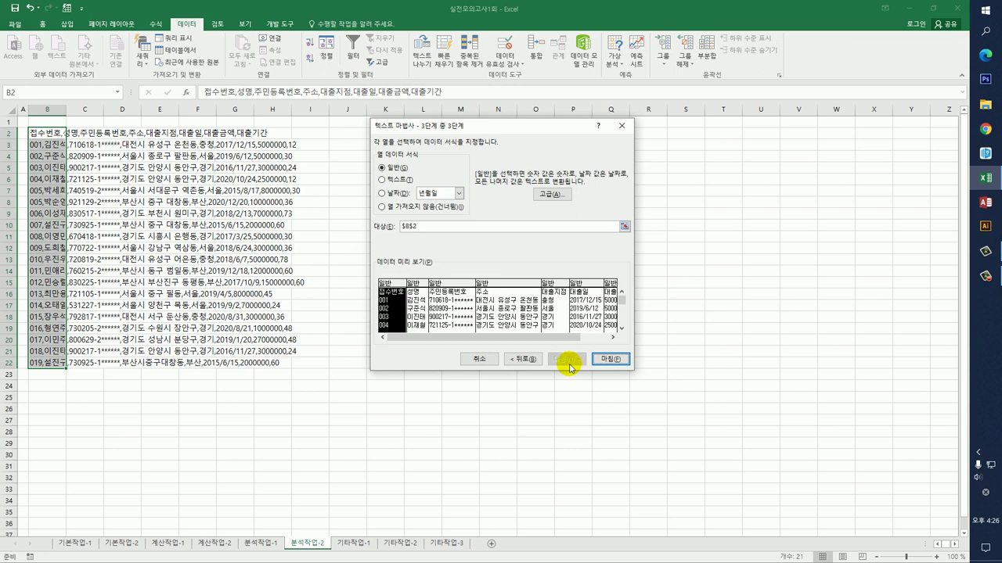
left_click(626, 361)
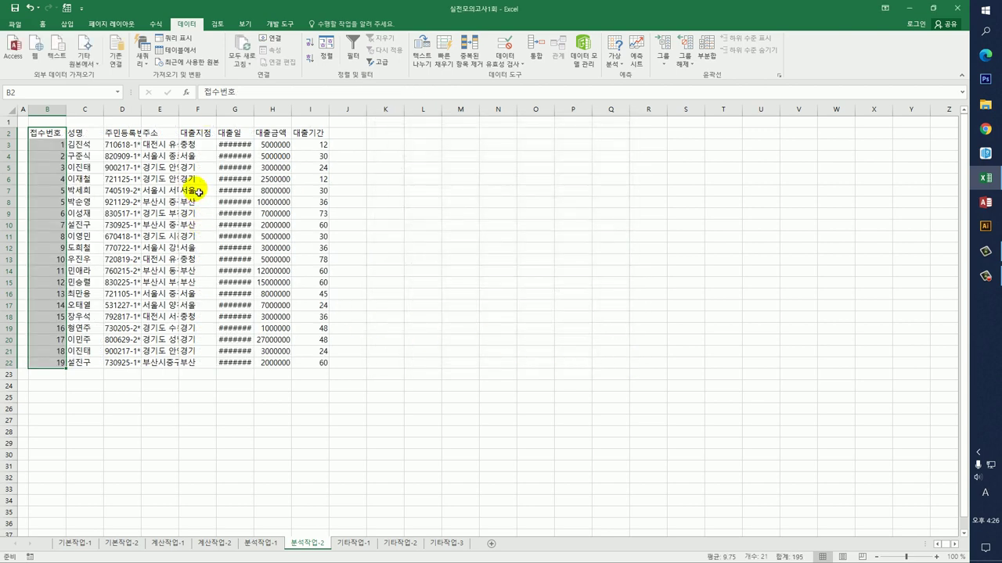
Step: Autofit the widths of the 주민등록번호, 주소 and 대출일 columns to their contents
double_click(142, 109)
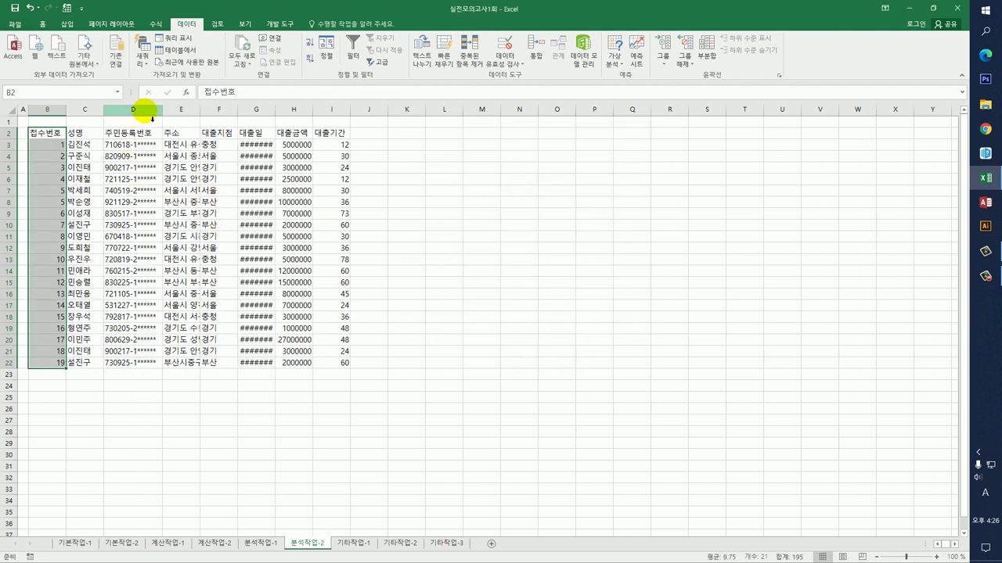
left_click_drag(205, 115, 205, 115)
double_click(205, 115)
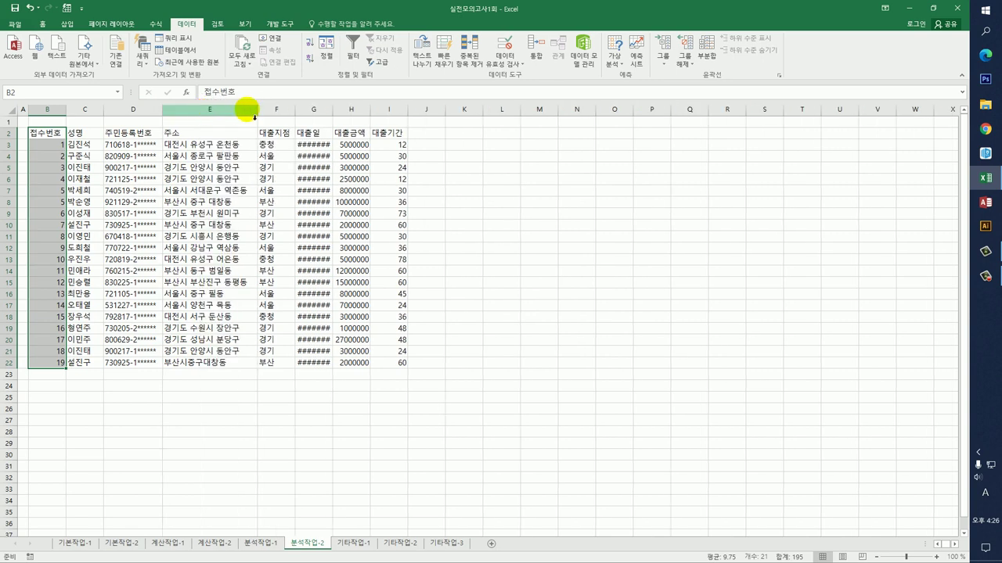
left_click_drag(336, 113, 336, 113)
double_click(336, 112)
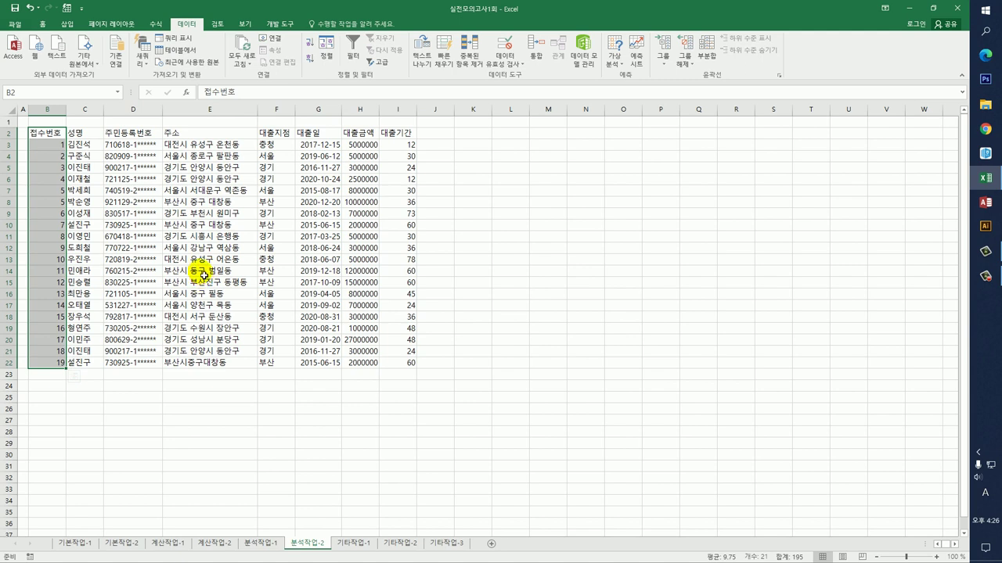
Step: Remove duplicate rows from the loan table, comparing only the 성명, 주민등록번호 and 주소 columns
left_click(132, 135)
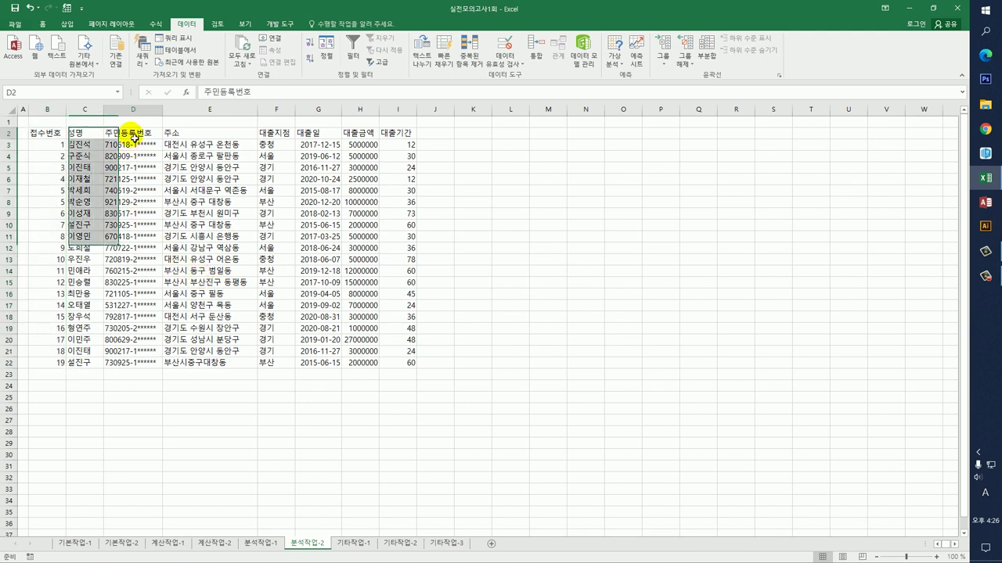
left_click(467, 54)
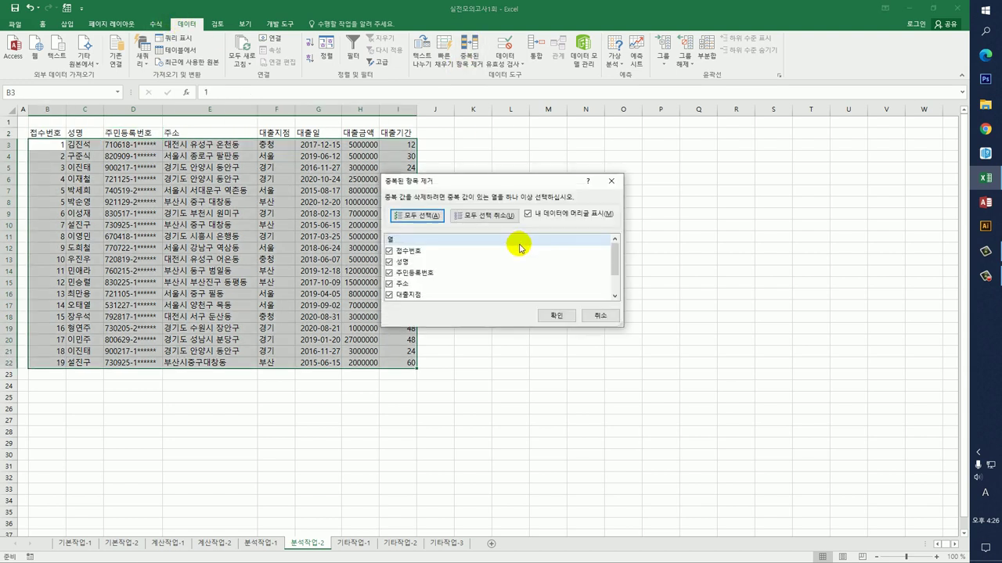
left_click(471, 221)
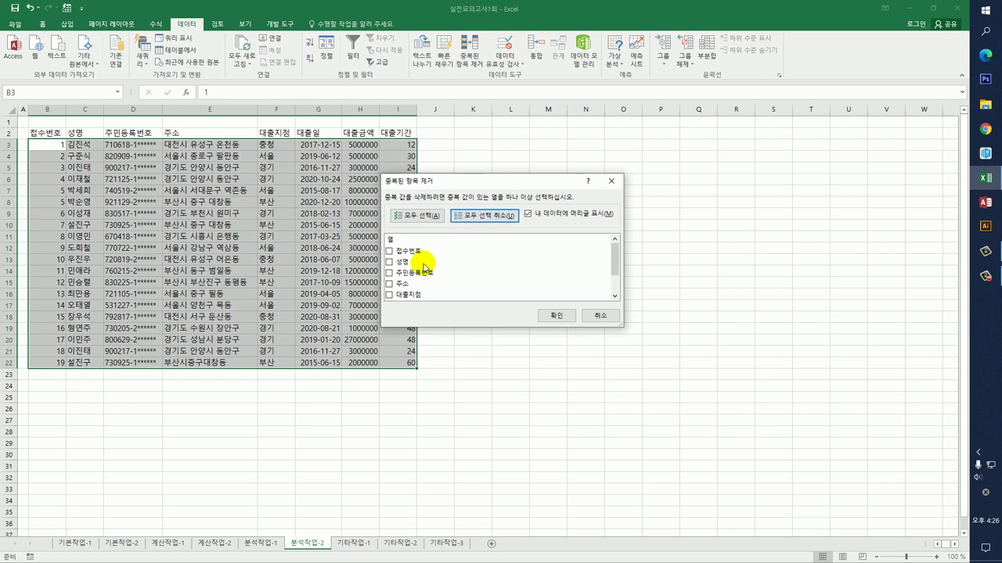
left_click(396, 262)
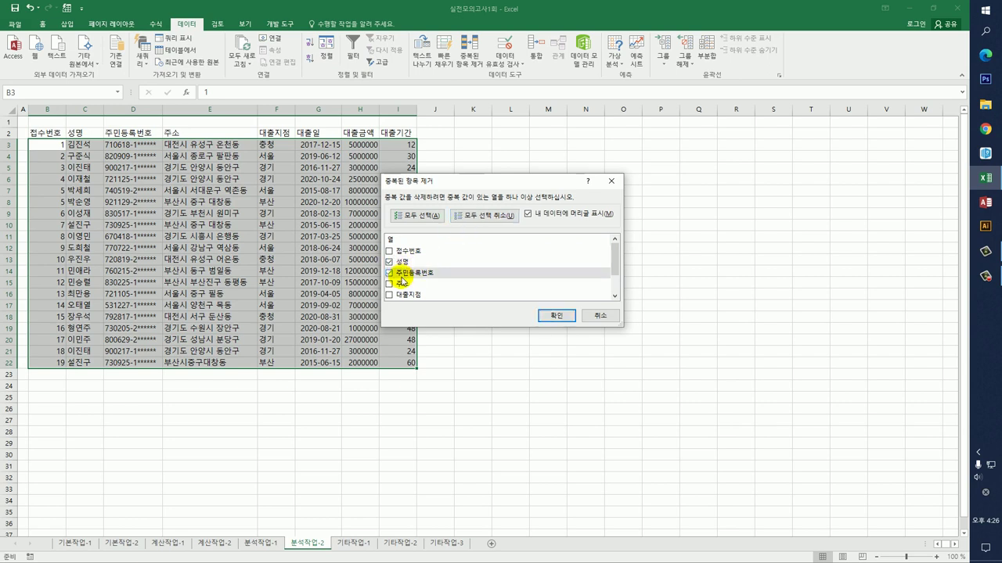
left_click(400, 284)
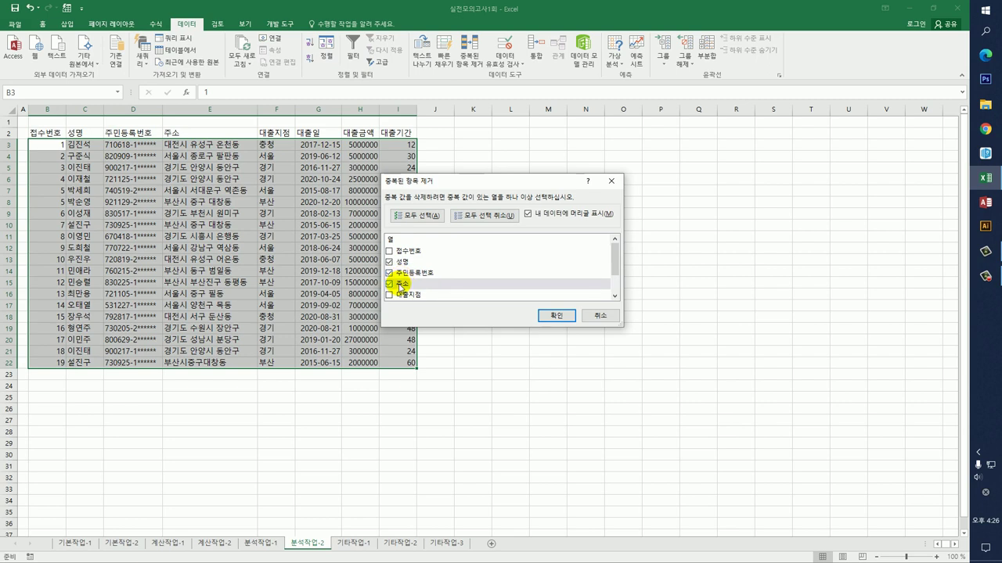
left_click(551, 317)
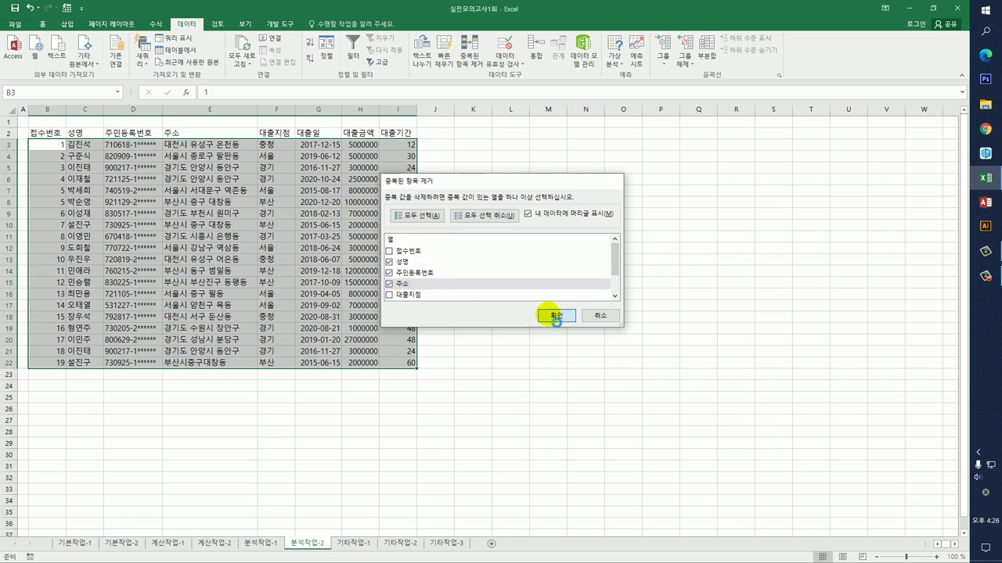
left_click_drag(495, 271, 588, 248)
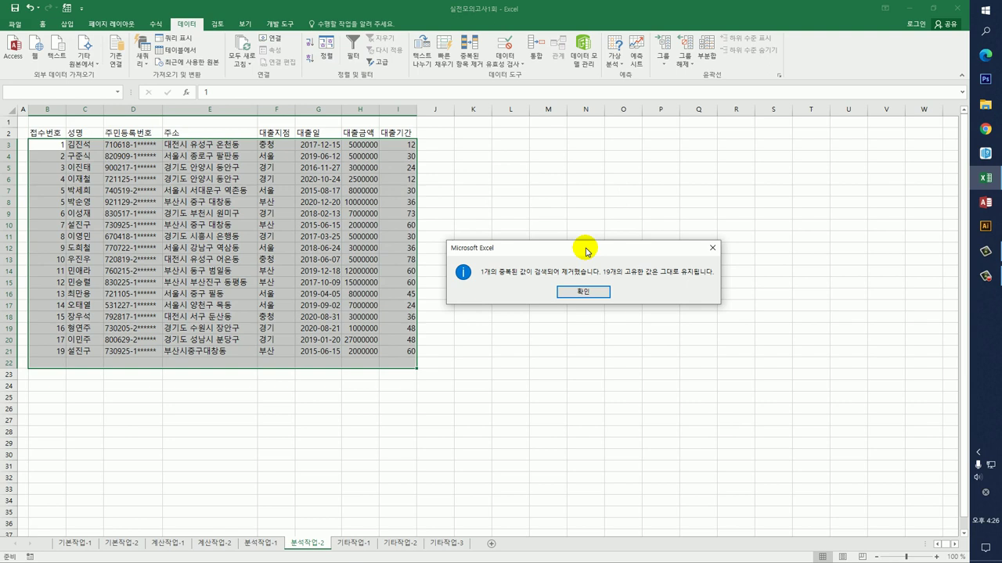
left_click(583, 294)
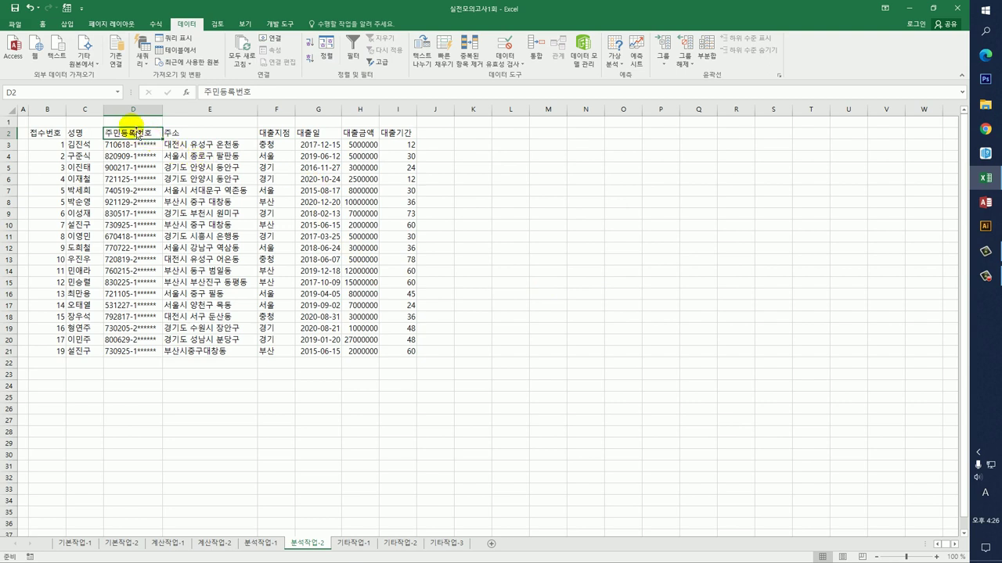
Step: Turn on filtering for the loan table and show only rows whose 대출금액 is greater than or equal to 10000000
left_click(353, 51)
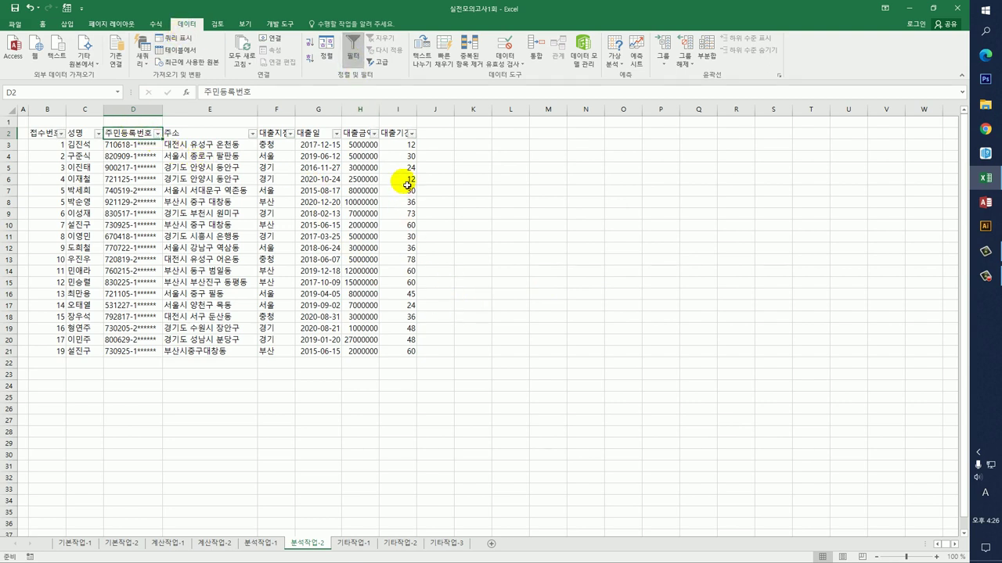
left_click(374, 134)
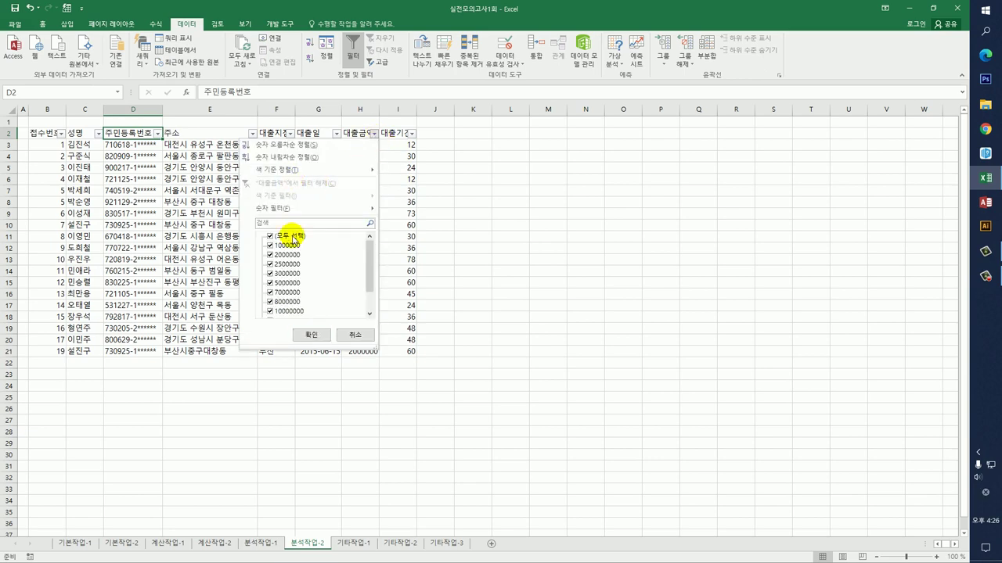
mouse_move(295, 210)
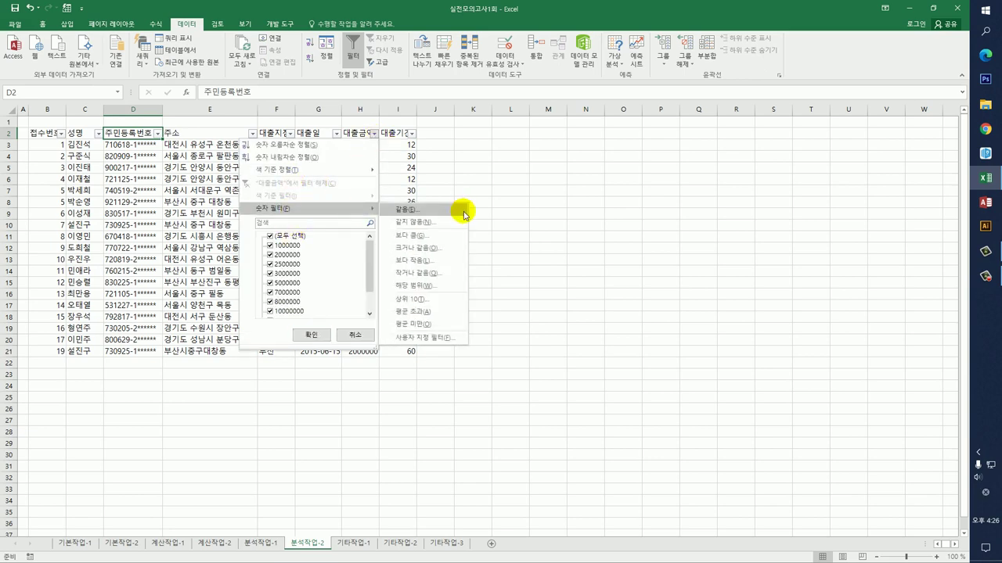
left_click(454, 335)
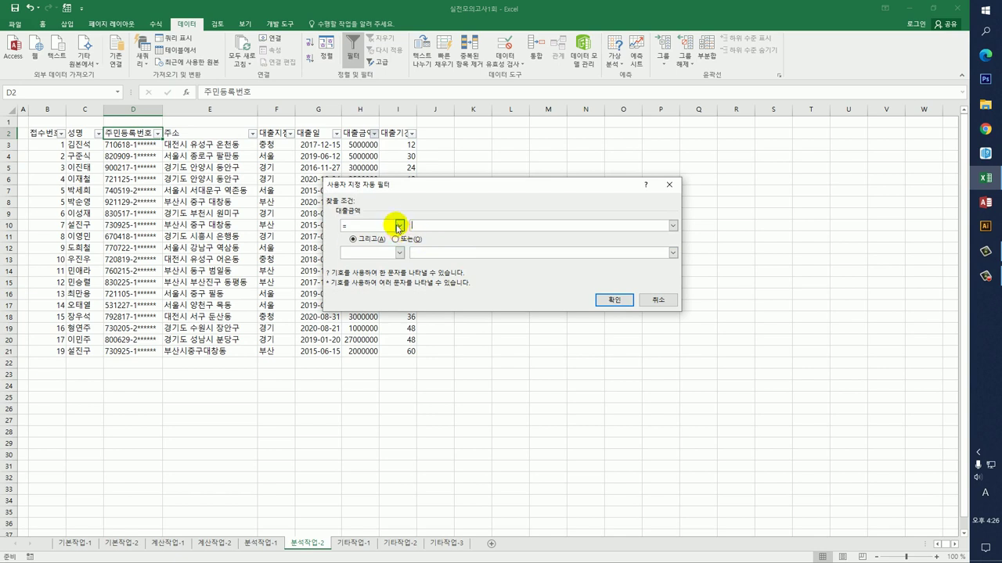
left_click(399, 225)
left_click(365, 272)
left_click(442, 224)
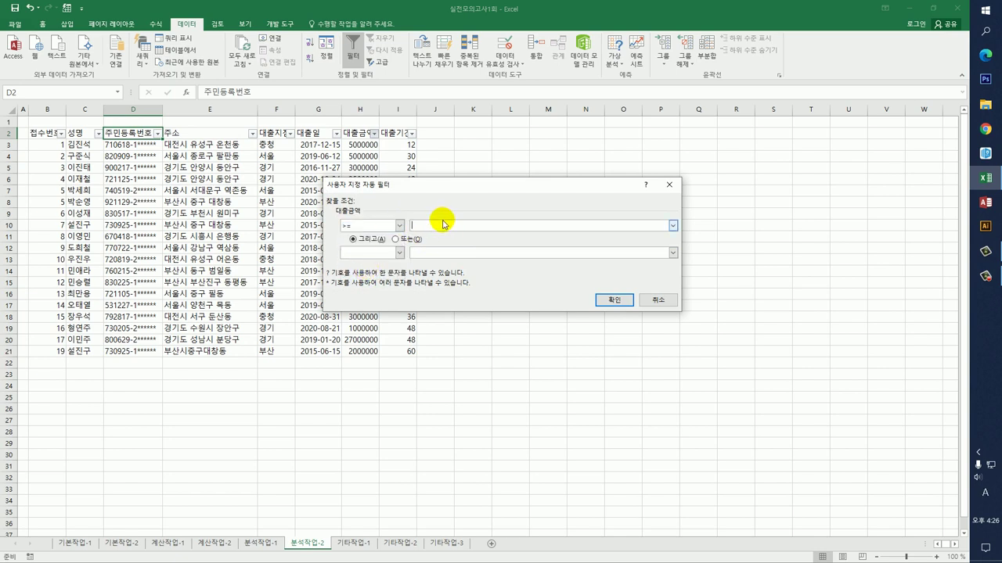
type("10000000")
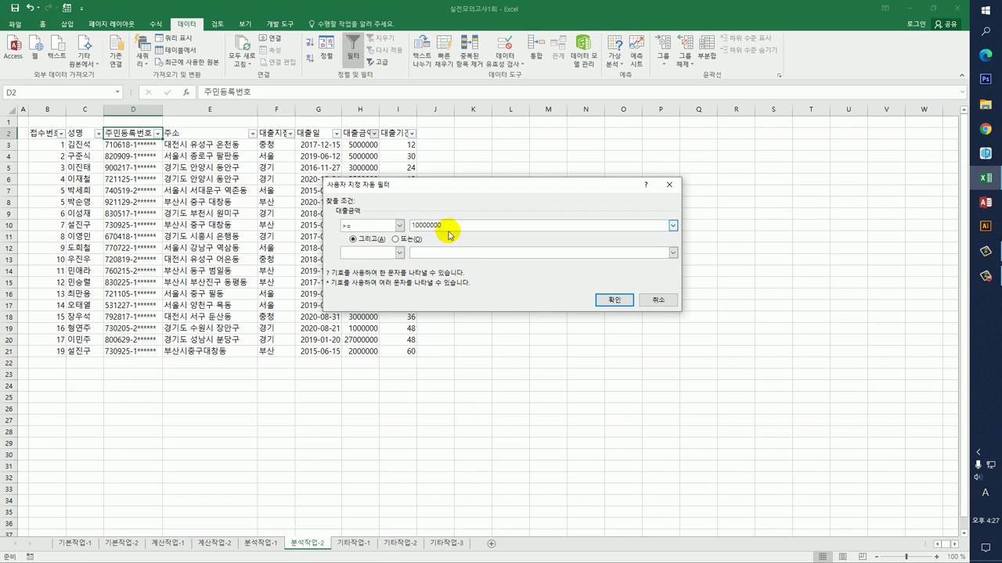
left_click(615, 300)
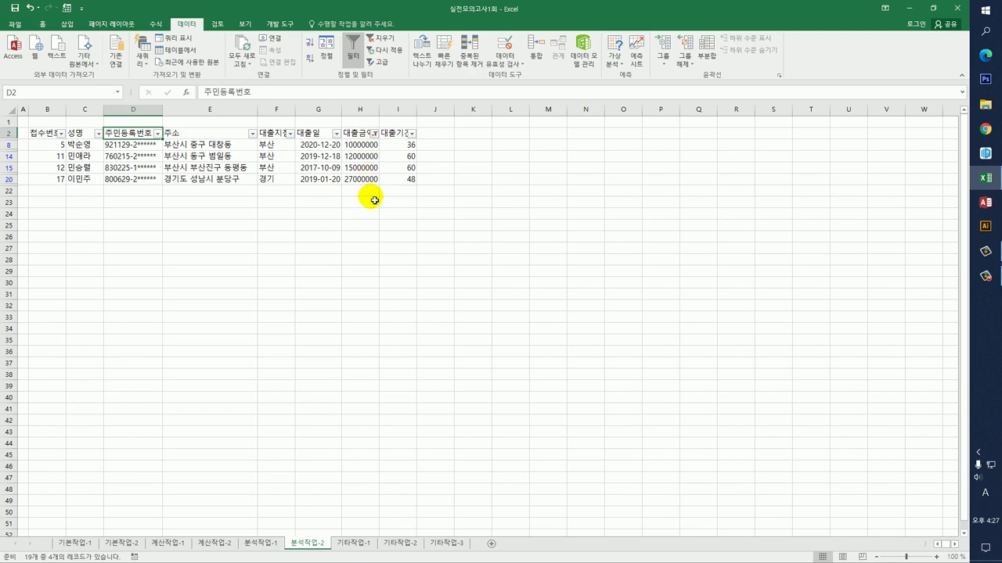
Step: On sheet 기타작업-1, add a linear trendline to the A사 series of the column chart
left_click(342, 550)
left_click(313, 281)
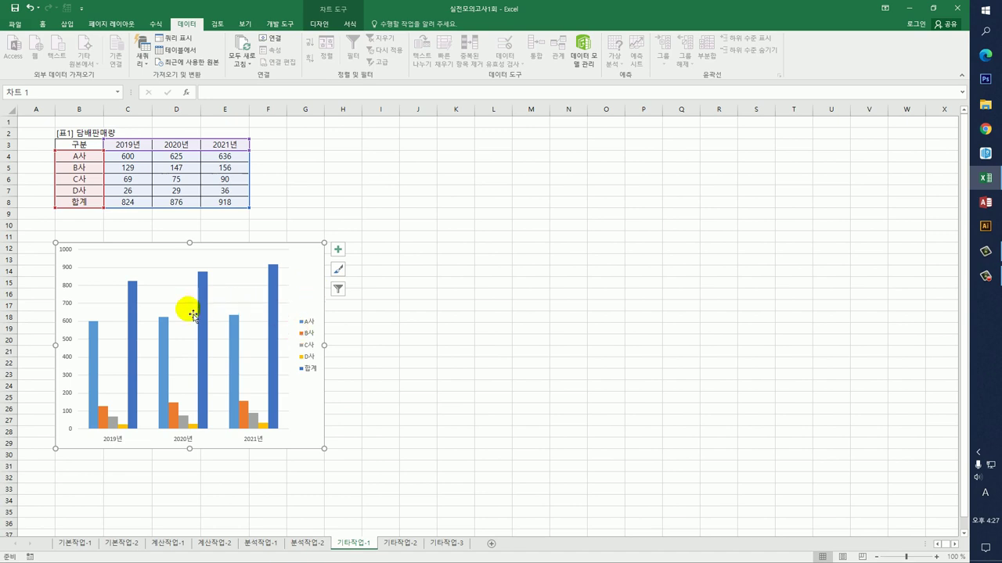
left_click(233, 363)
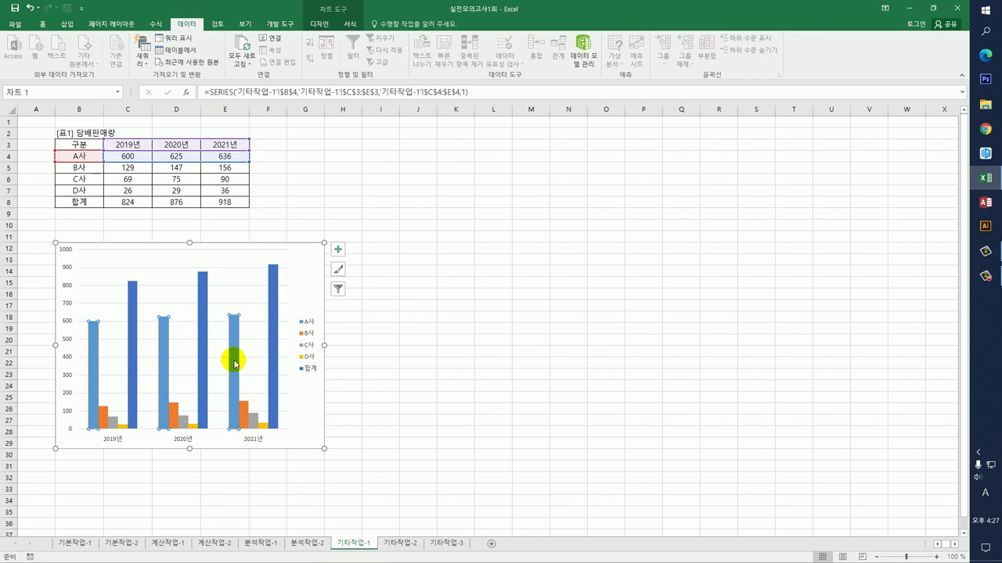
left_click(319, 24)
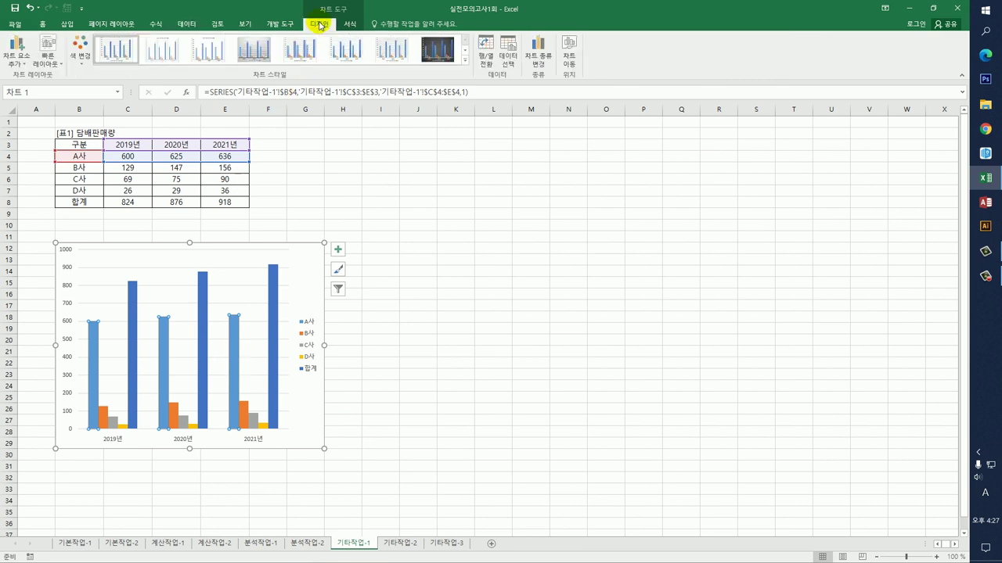
left_click(349, 25)
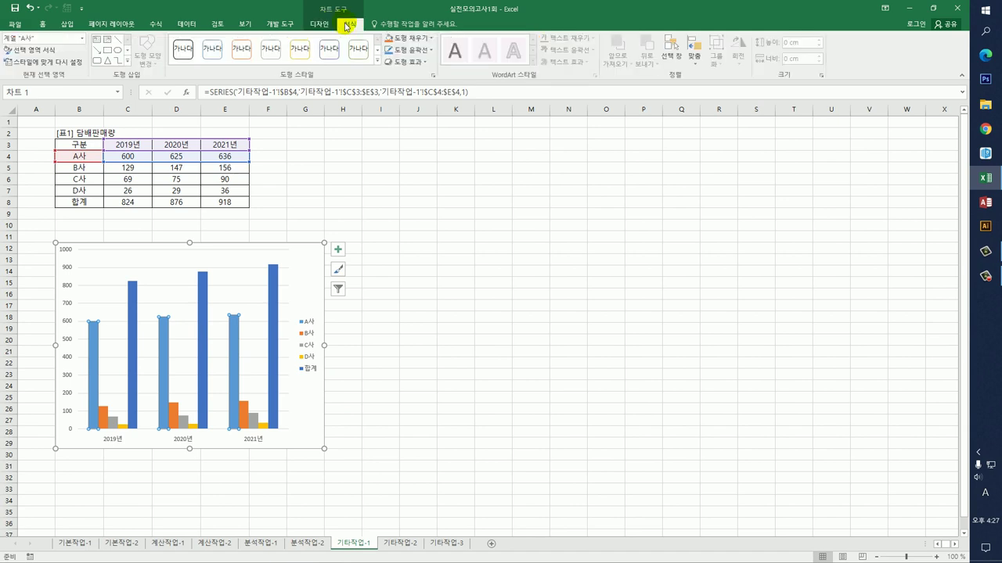
left_click(322, 26)
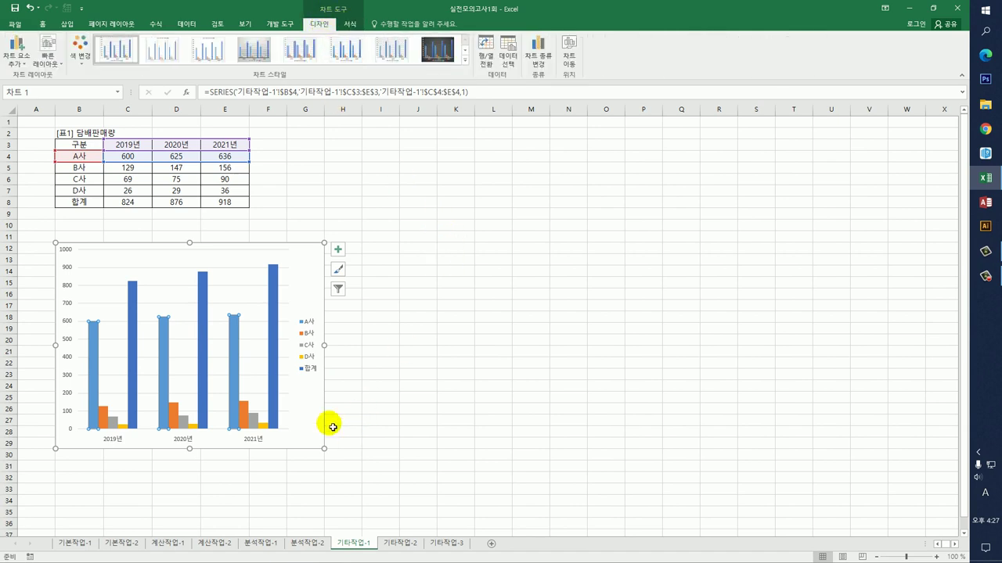
left_click(338, 250)
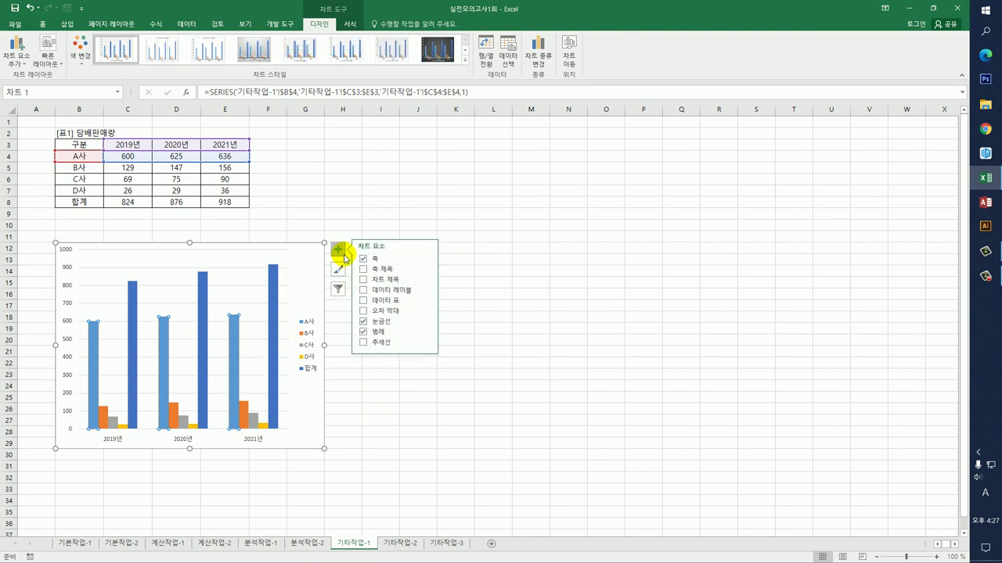
left_click(427, 343)
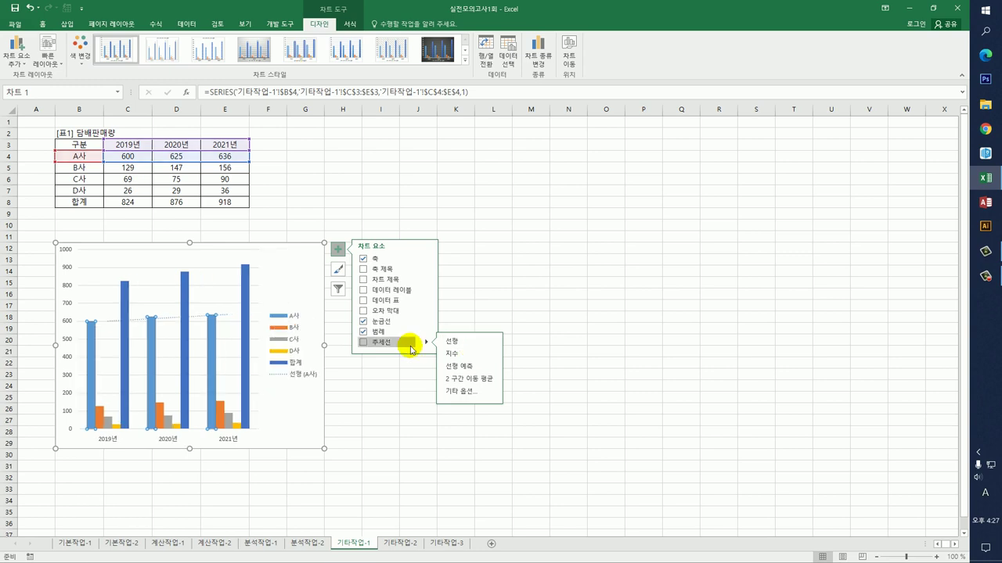
left_click(410, 349)
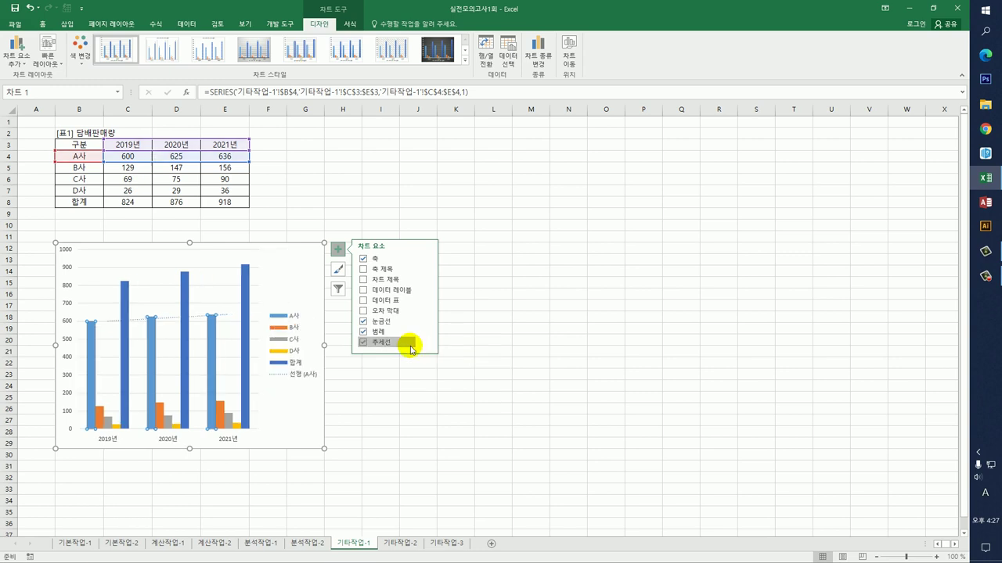
Step: Change the A사 trendline to the polynomial (다항식) type and set its forward forecast to 1 period
left_click(199, 320)
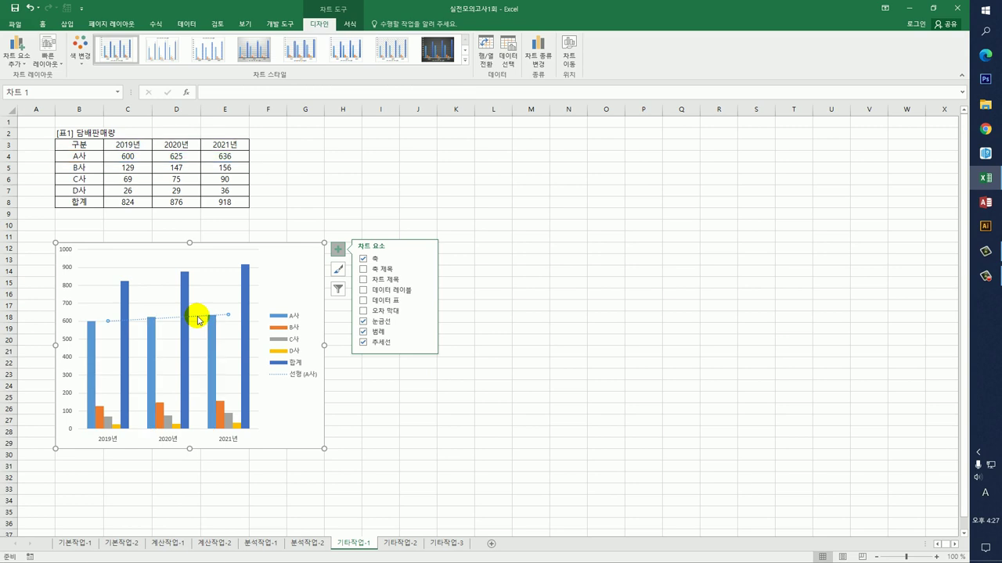
right_click(199, 320)
left_click(229, 384)
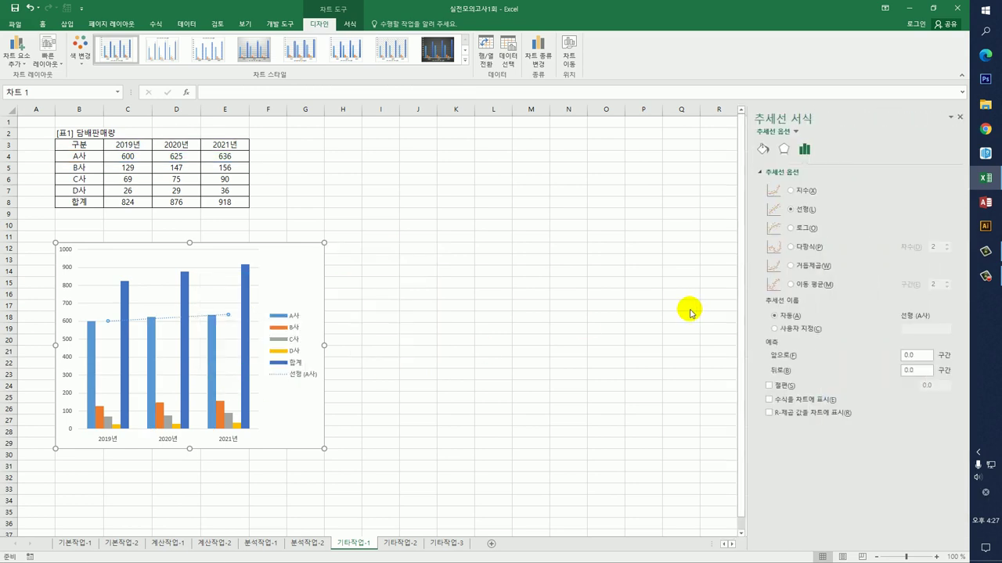
left_click(804, 247)
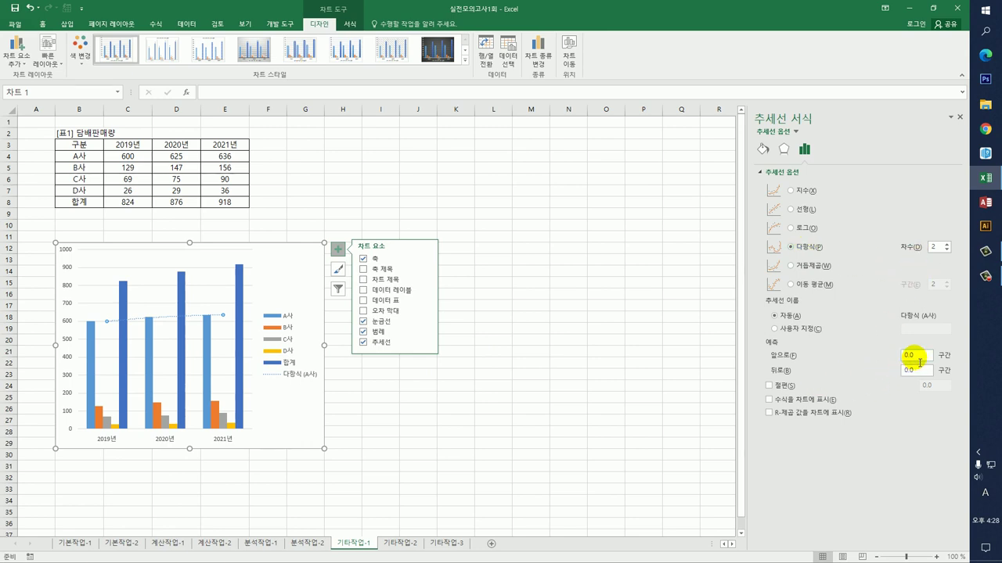
left_click_drag(914, 359, 900, 360)
type("1")
left_click(564, 440)
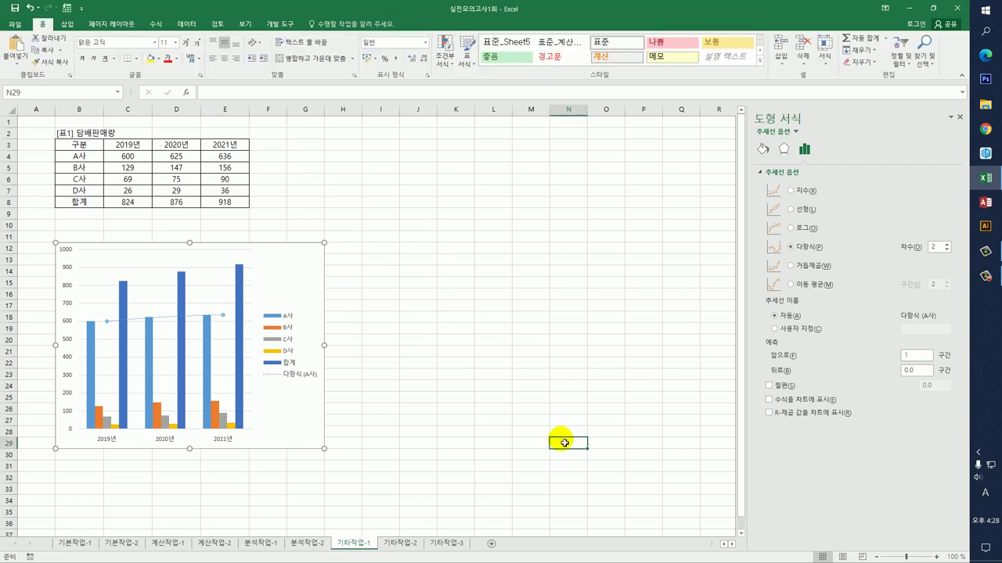
left_click(280, 415)
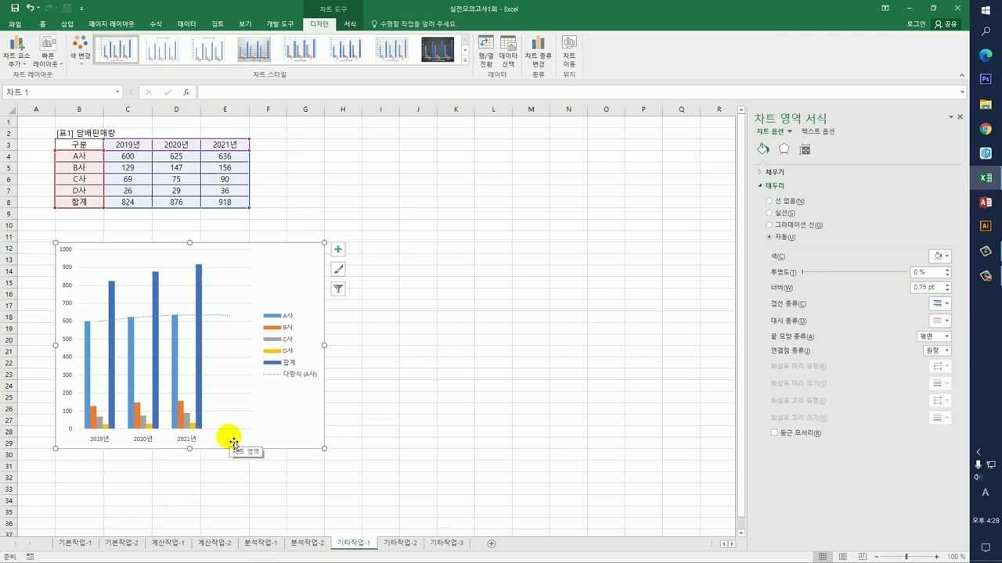
Step: Change the 합계 series to a line with markers (표식이 있는 꺾은선형) plotted on the secondary axis
left_click(200, 382)
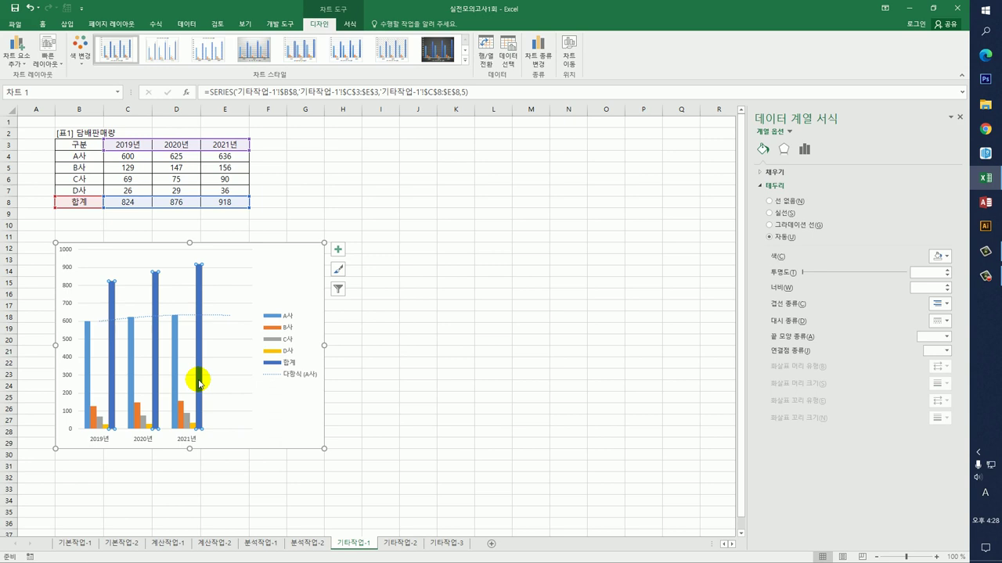
right_click(199, 382)
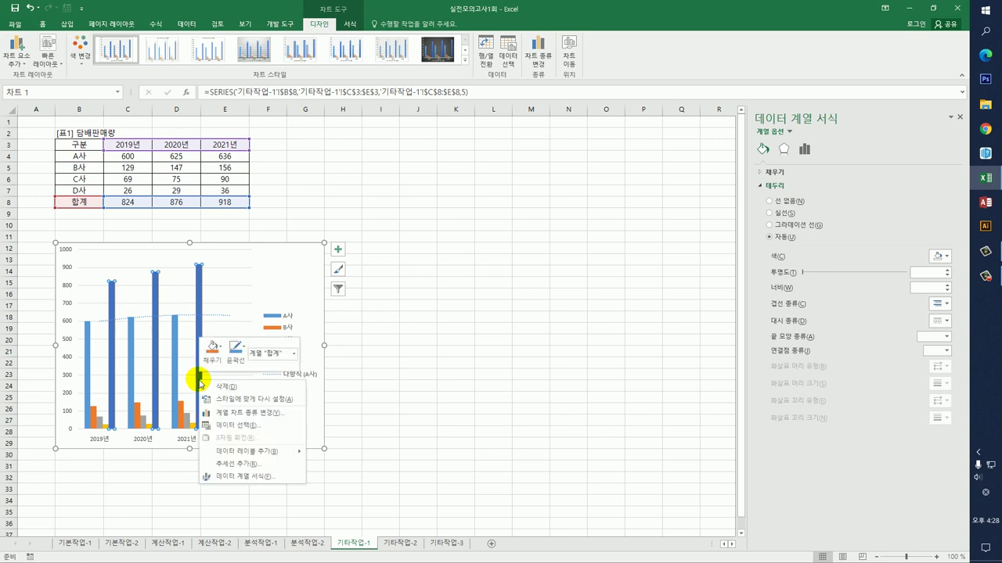
left_click(265, 412)
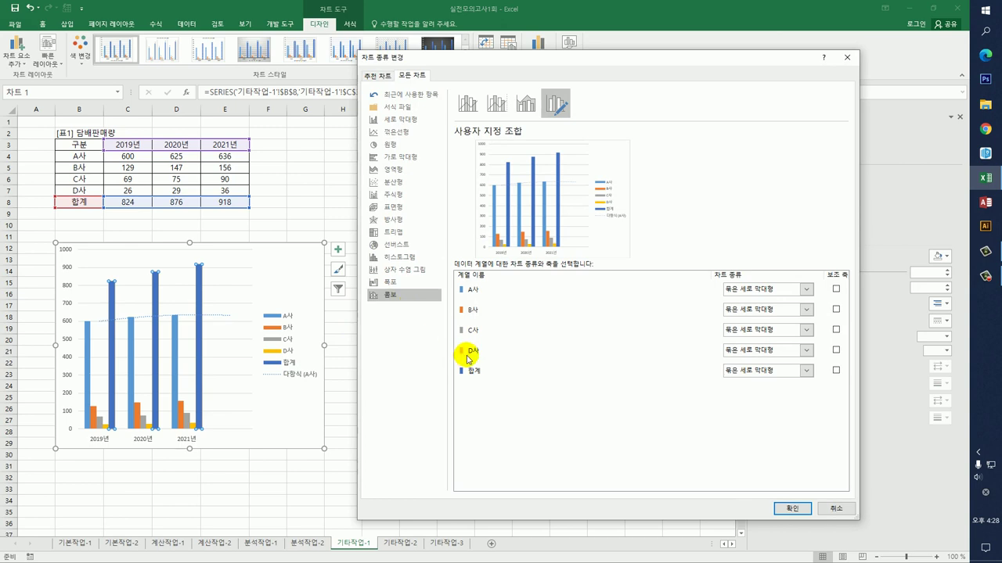
left_click(474, 372)
left_click(805, 371)
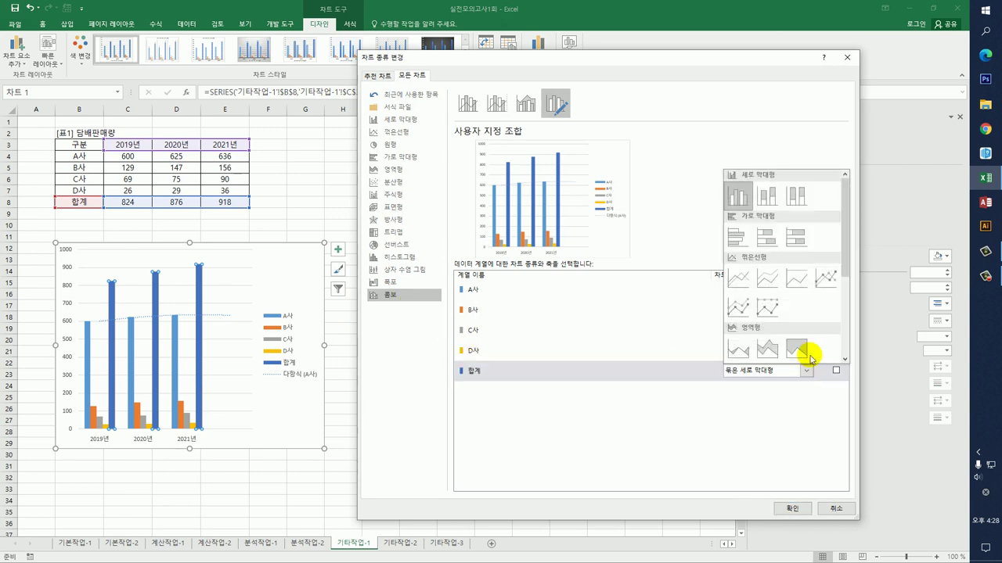
left_click(830, 280)
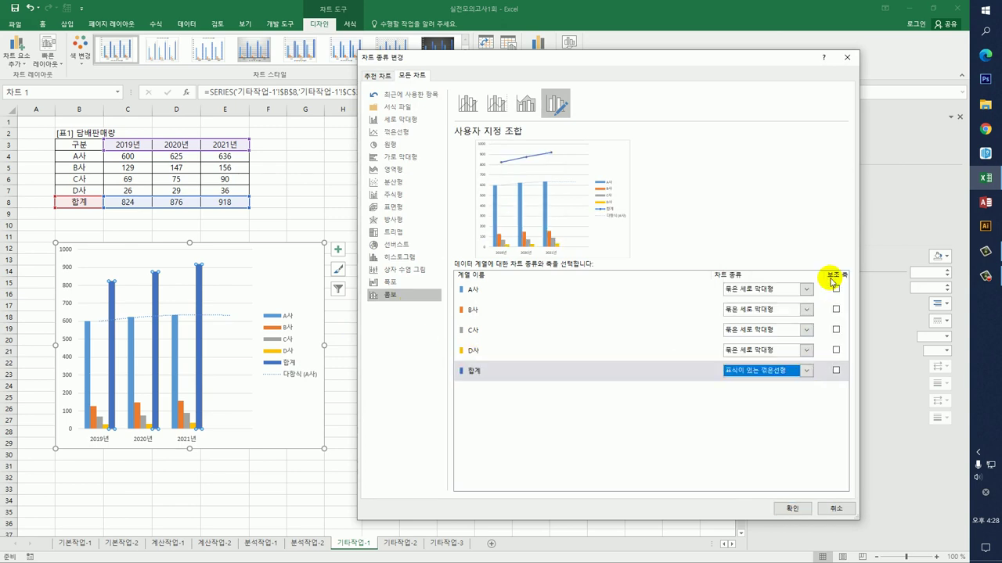
left_click(835, 371)
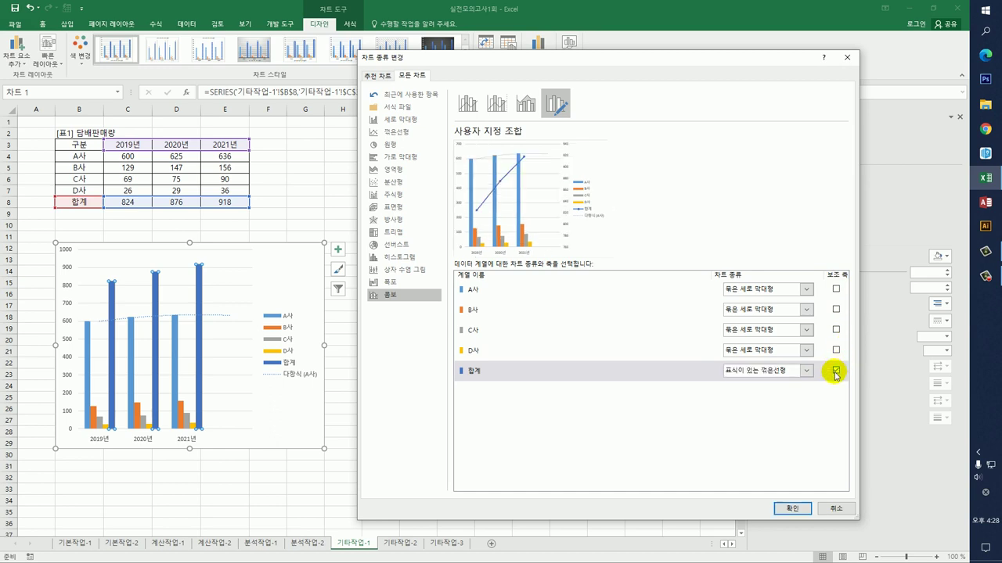
left_click(792, 509)
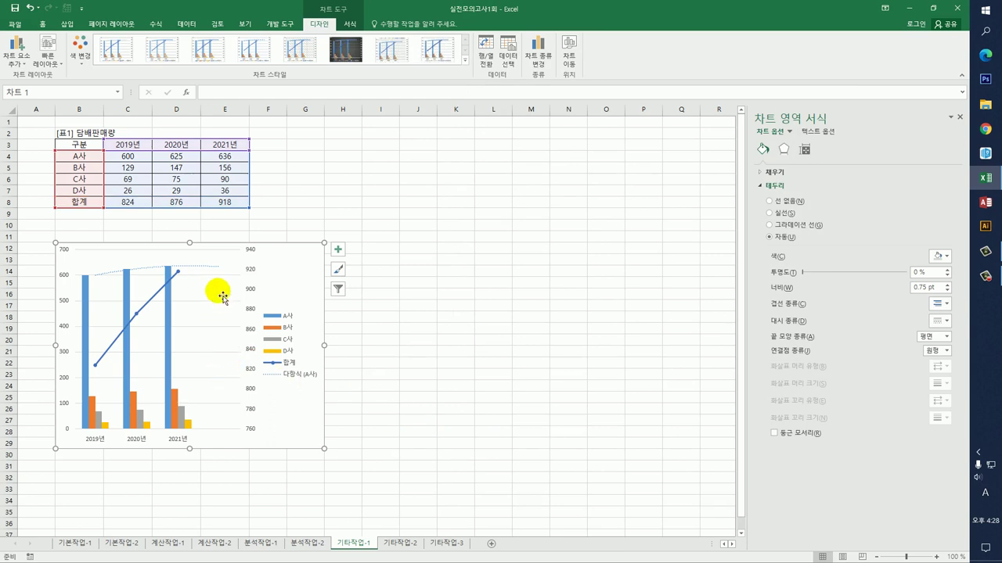
Step: Set the chart's secondary vertical axis to minimum 750, maximum 950 and major unit 50
left_click(249, 271)
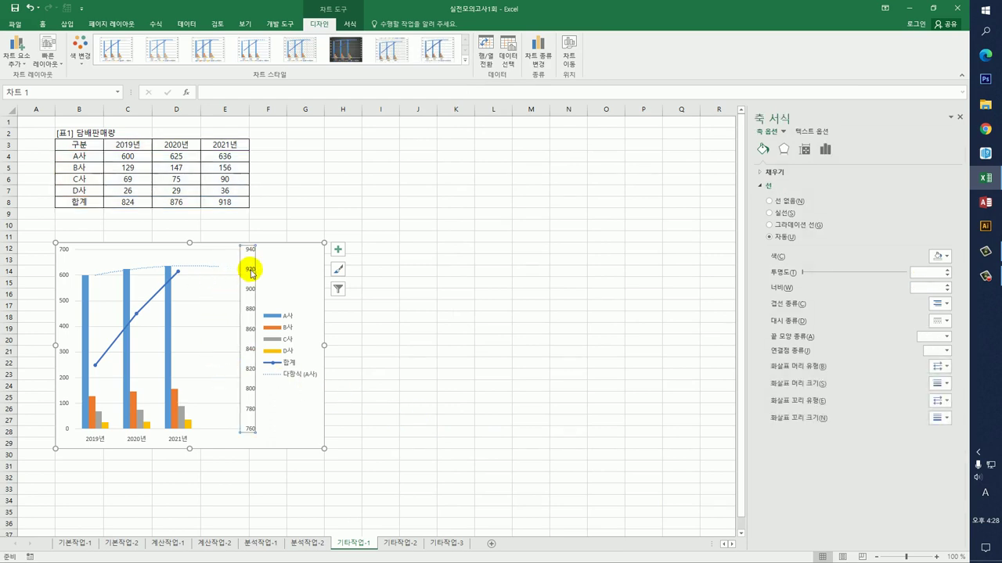
left_click(824, 148)
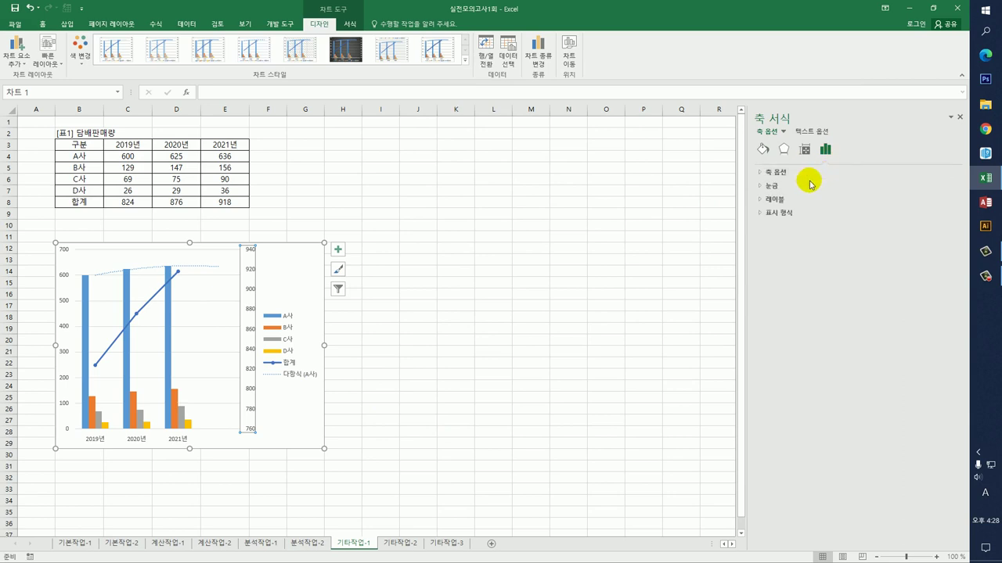
left_click(814, 173)
left_click_drag(893, 196, 857, 201)
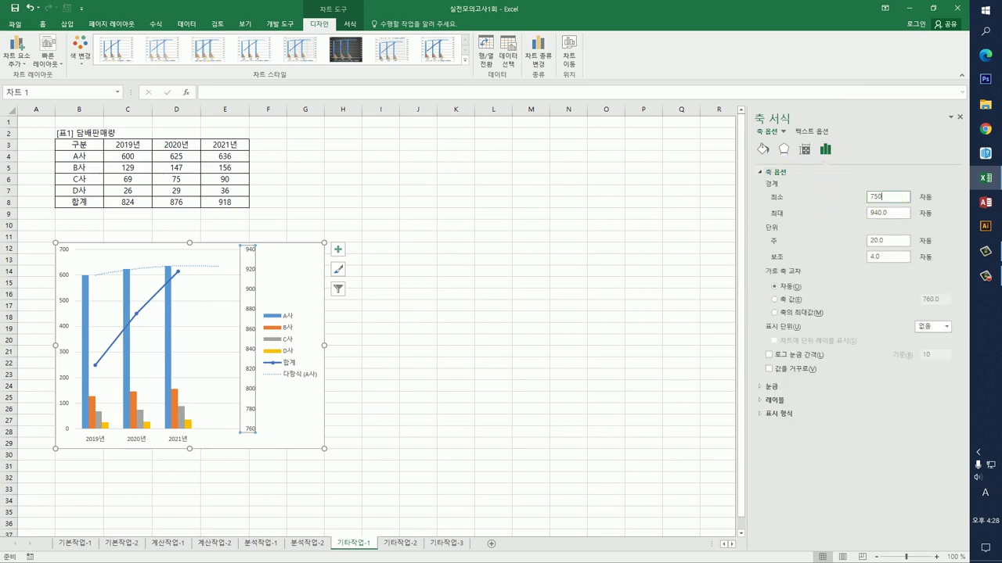
left_click_drag(894, 212, 857, 213)
type("930")
key("Return")
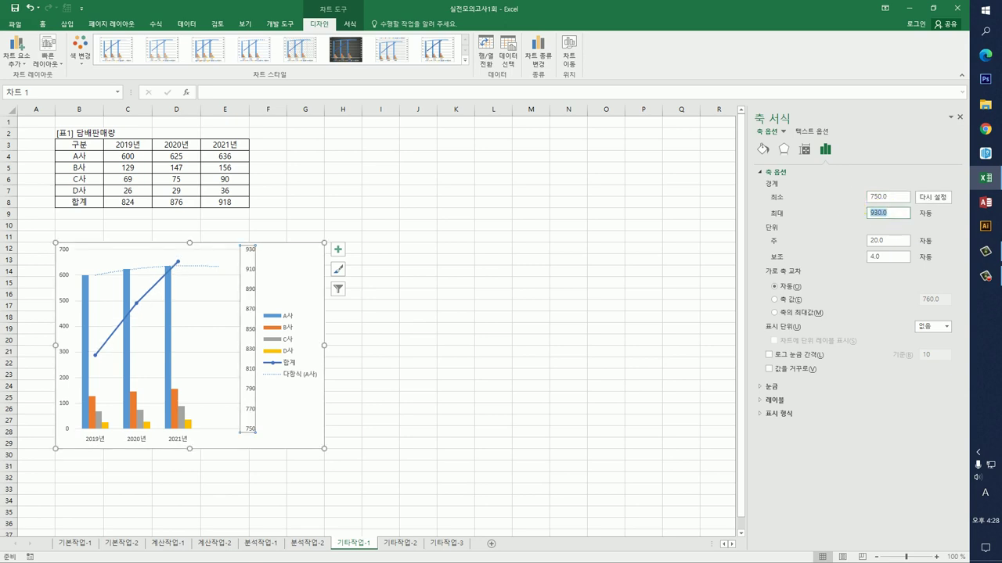
type("950")
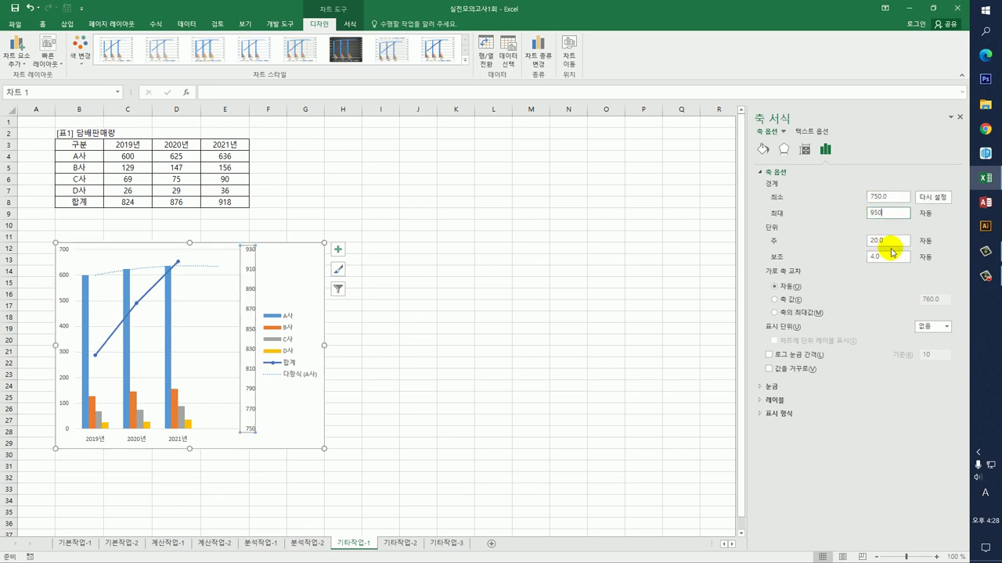
left_click_drag(892, 241, 859, 240)
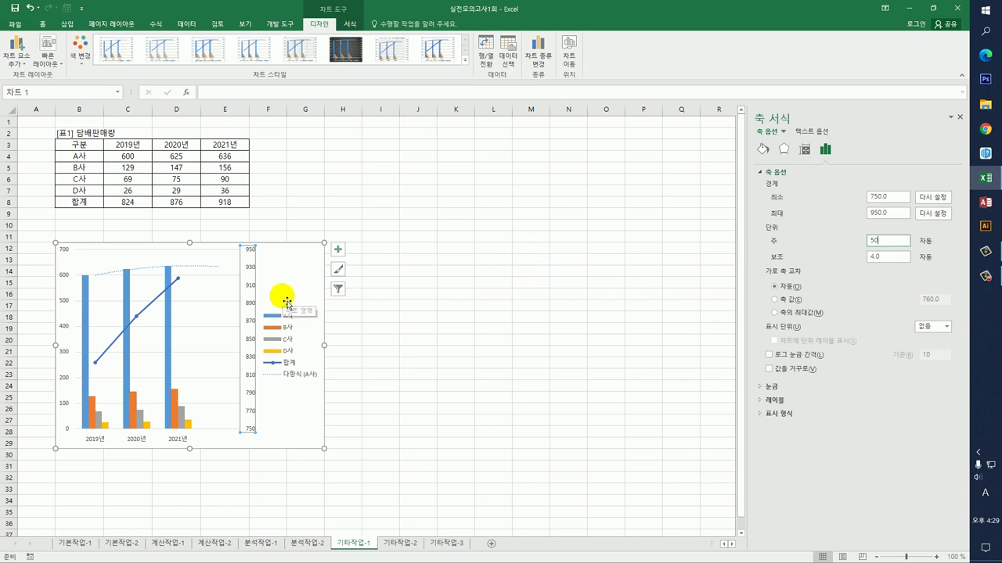
Step: Add a chart title to the sales chart and set its text to 담배 판매량
left_click(338, 250)
left_click(364, 279)
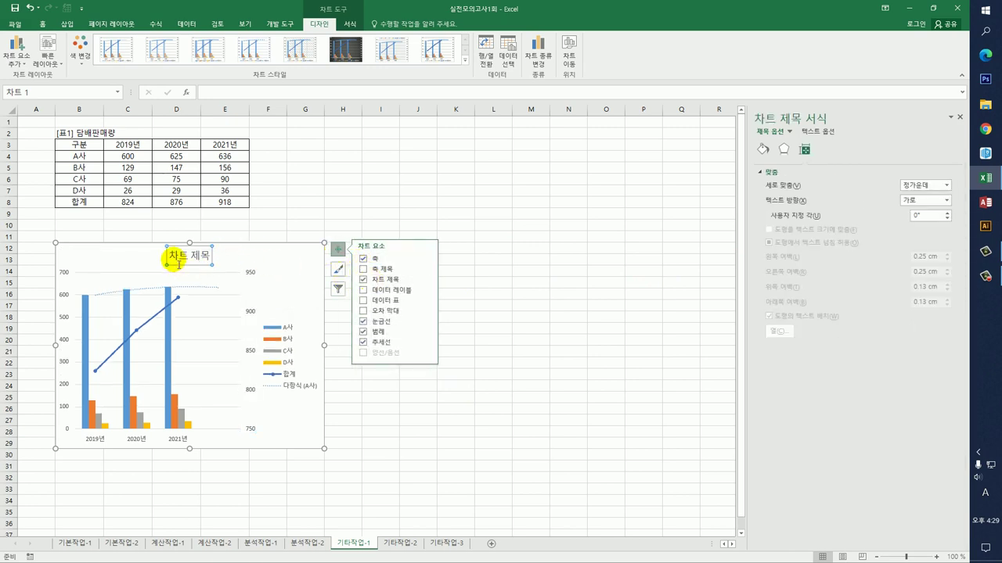
left_click_drag(171, 259, 209, 260)
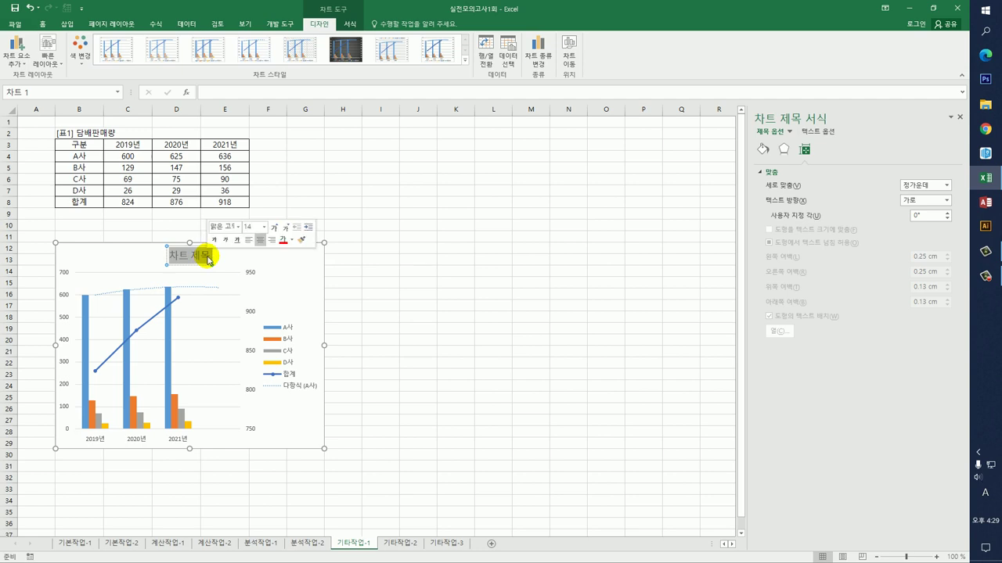
key("Delete")
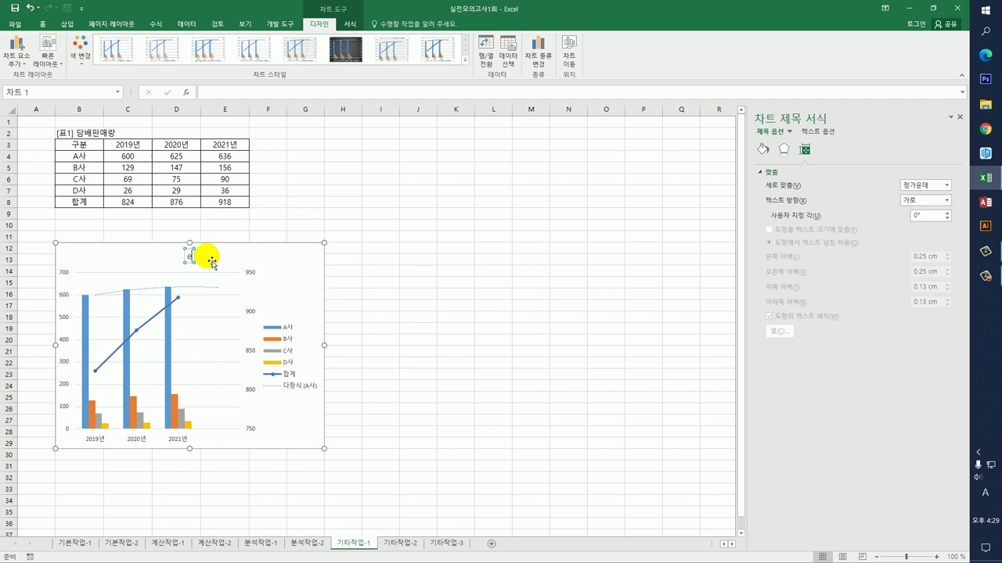
type("담배")
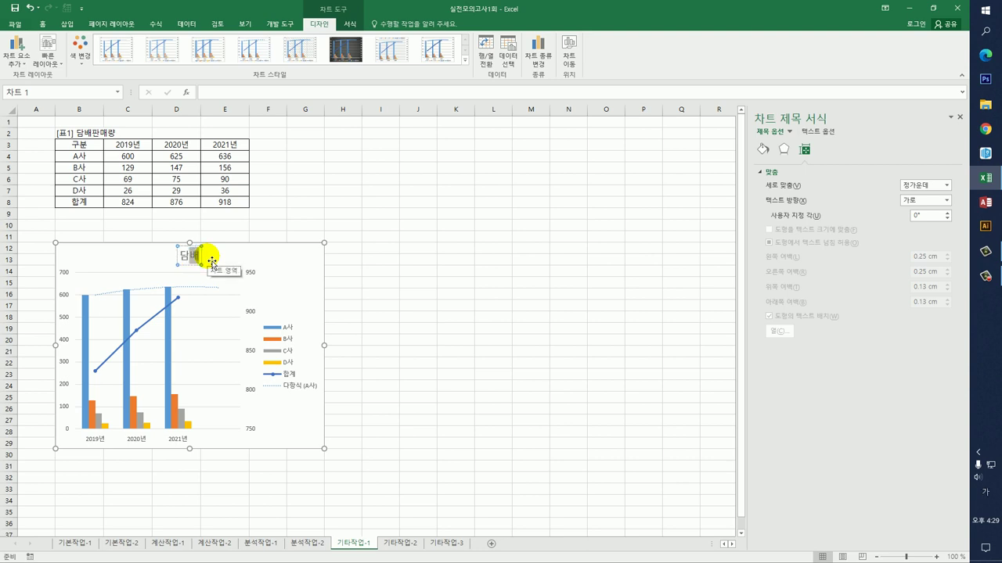
type(" 판매량")
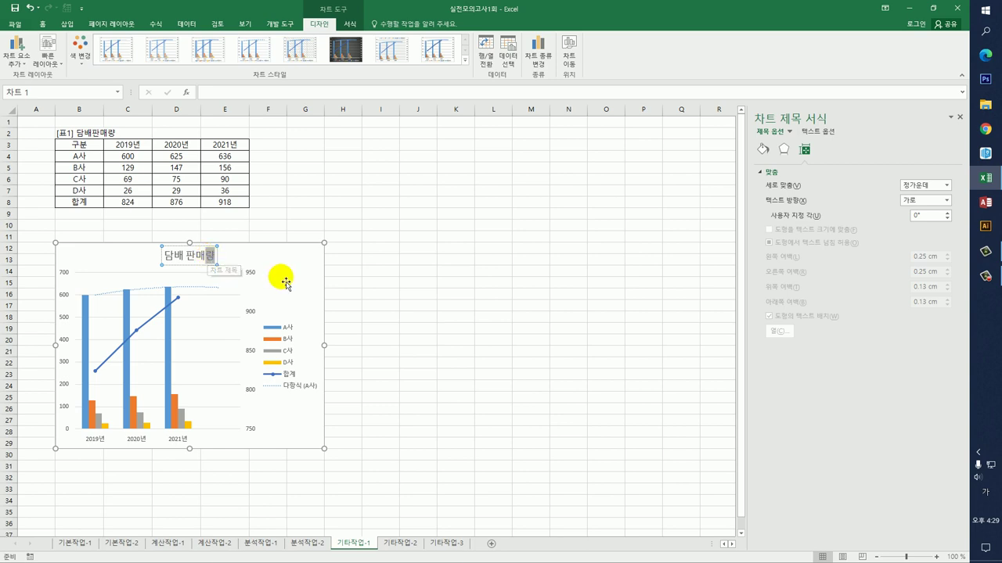
left_click(318, 268)
Step: Add axis titles for the primary vertical (기본 세로), secondary vertical (보조 세로) and primary horizontal (기본 가로) axes
left_click(337, 250)
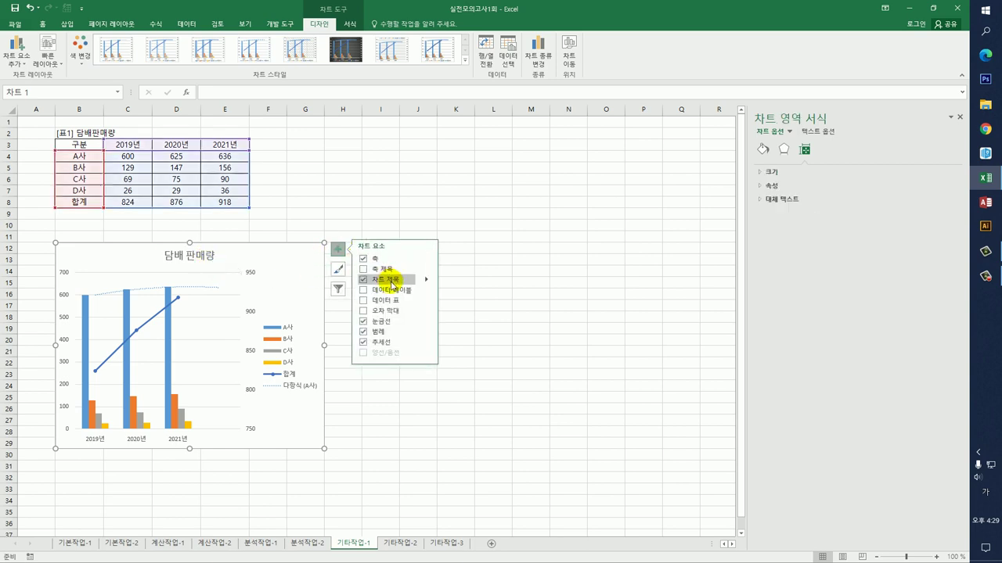
left_click(428, 269)
left_click(468, 277)
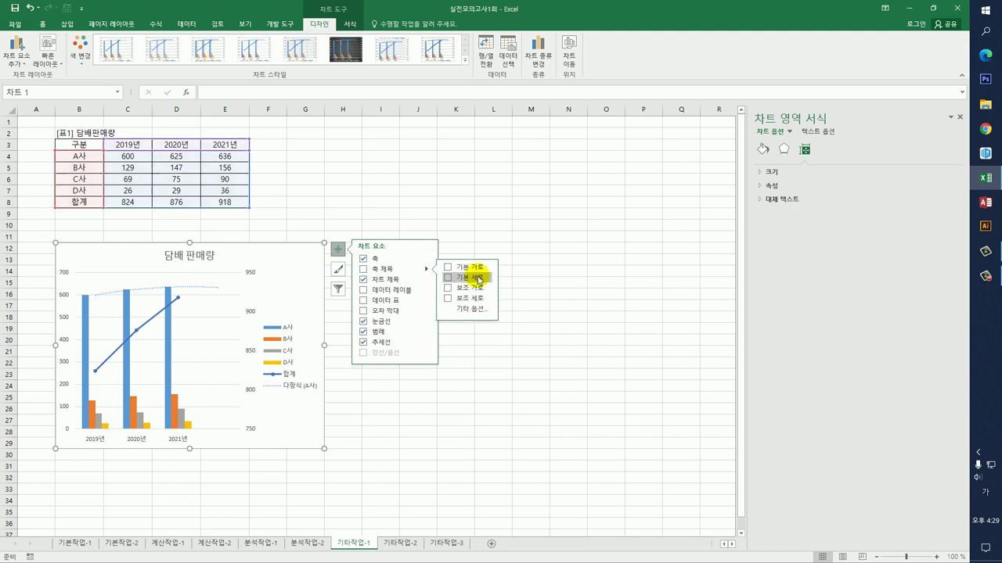
left_click(472, 299)
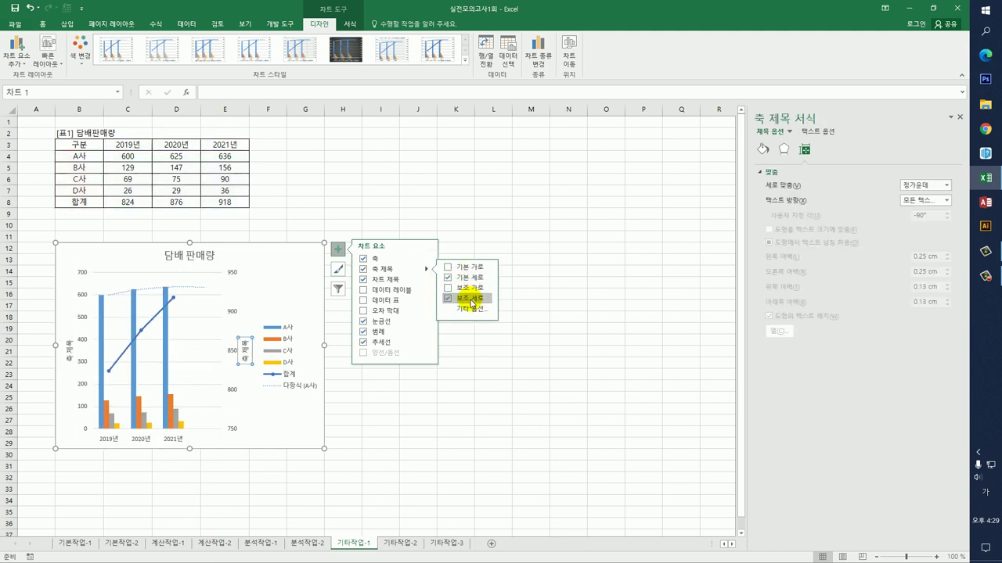
left_click(469, 267)
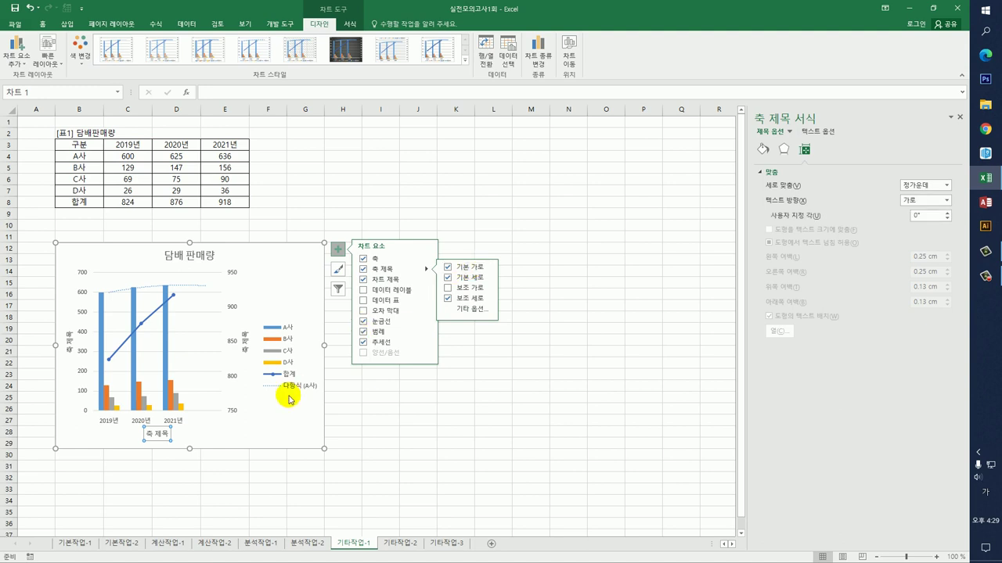
Step: Rename the horizontal axis title to 연도, the primary vertical one to 판매량 and the secondary vertical one to 합계
left_click(145, 434)
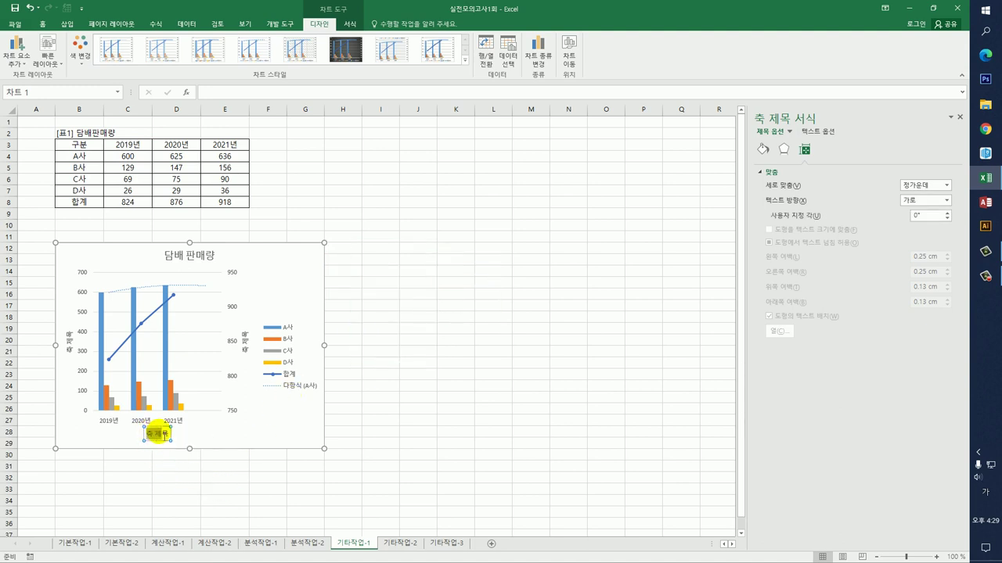
left_click_drag(147, 436, 168, 437)
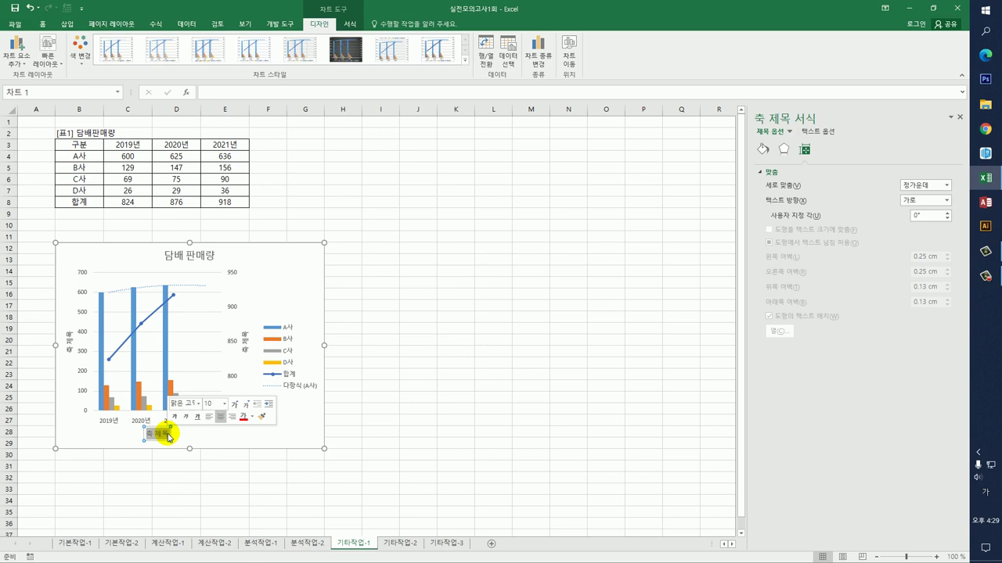
type("연도")
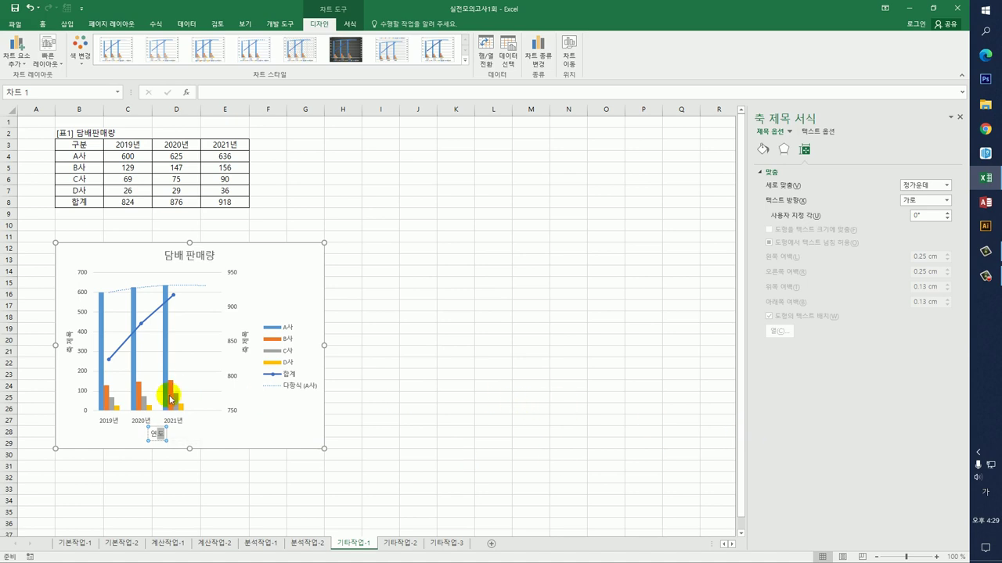
left_click(72, 349)
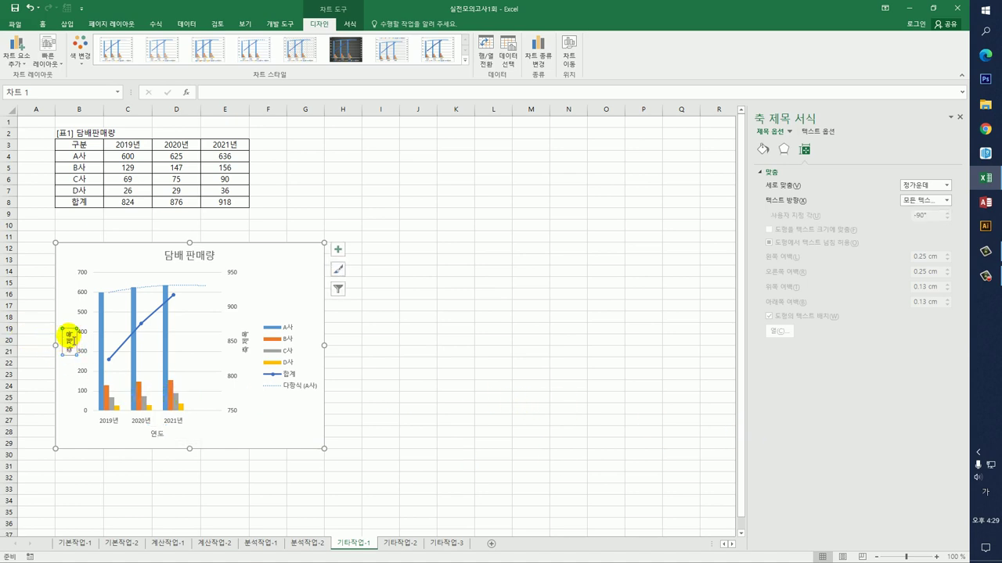
double_click(72, 354)
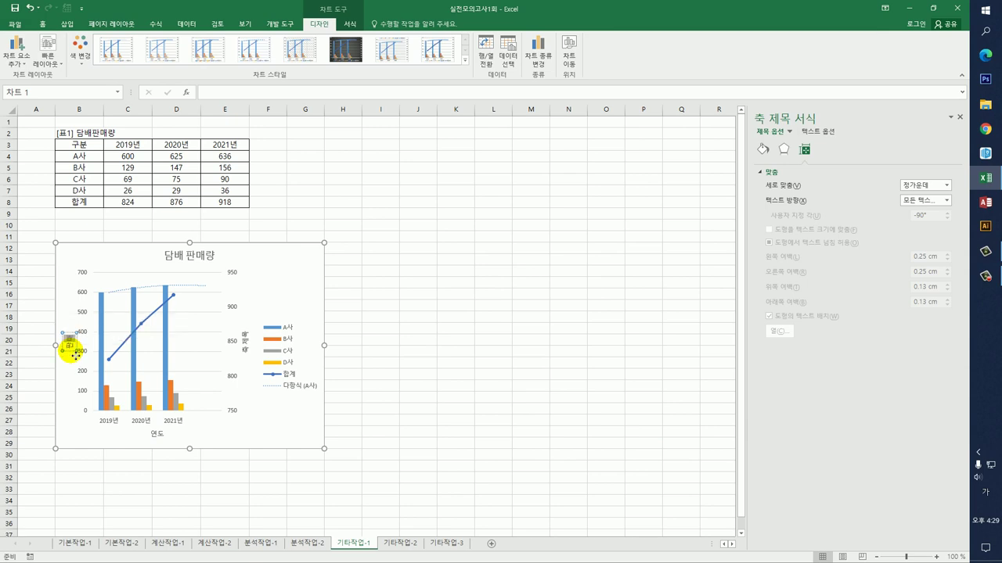
left_click(244, 339)
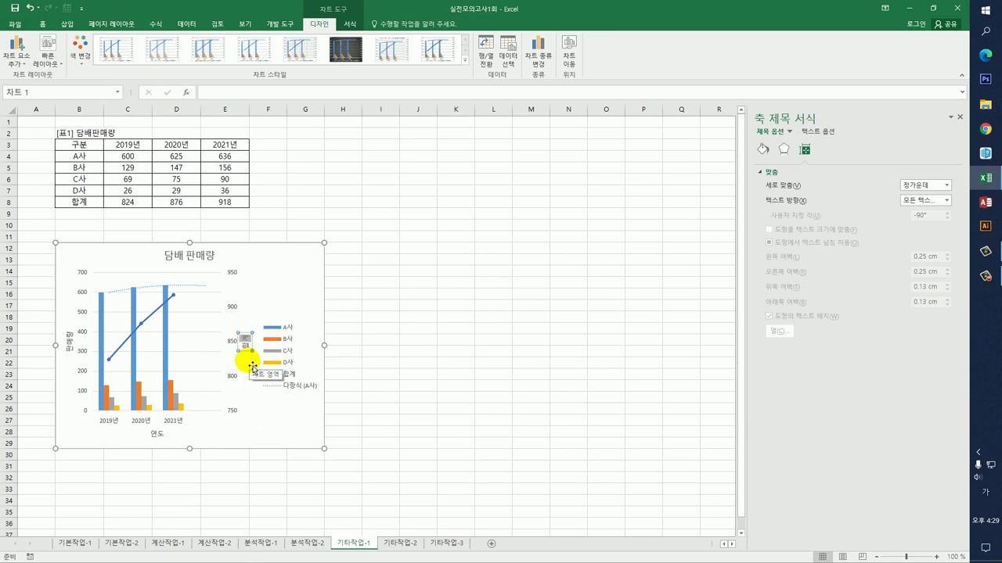
Step: Set the text direction of the 판매량 and 합계 axis titles to 세로 (vertical)
left_click(69, 342)
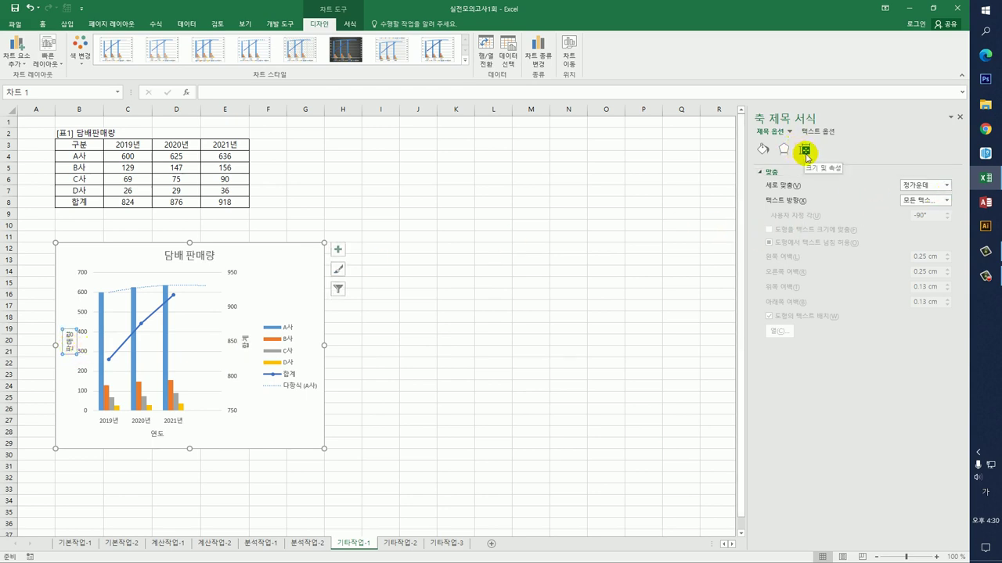
left_click(946, 201)
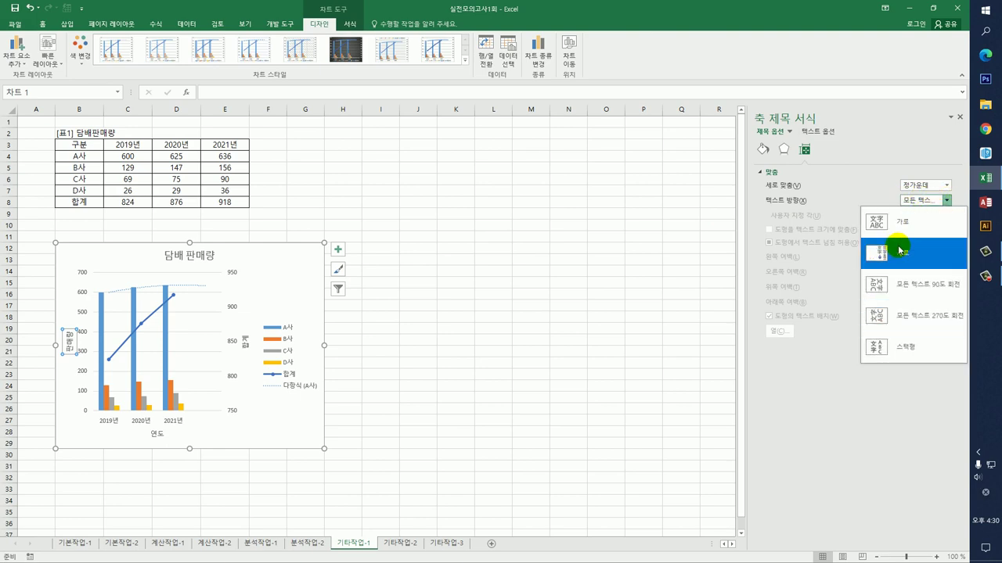
left_click(900, 249)
left_click(246, 342)
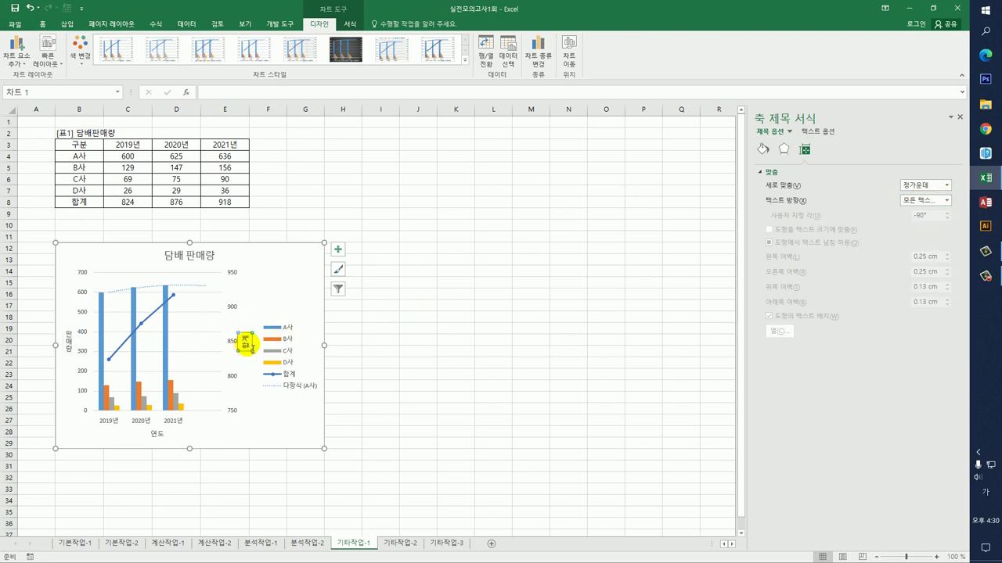
left_click(946, 200)
left_click(878, 261)
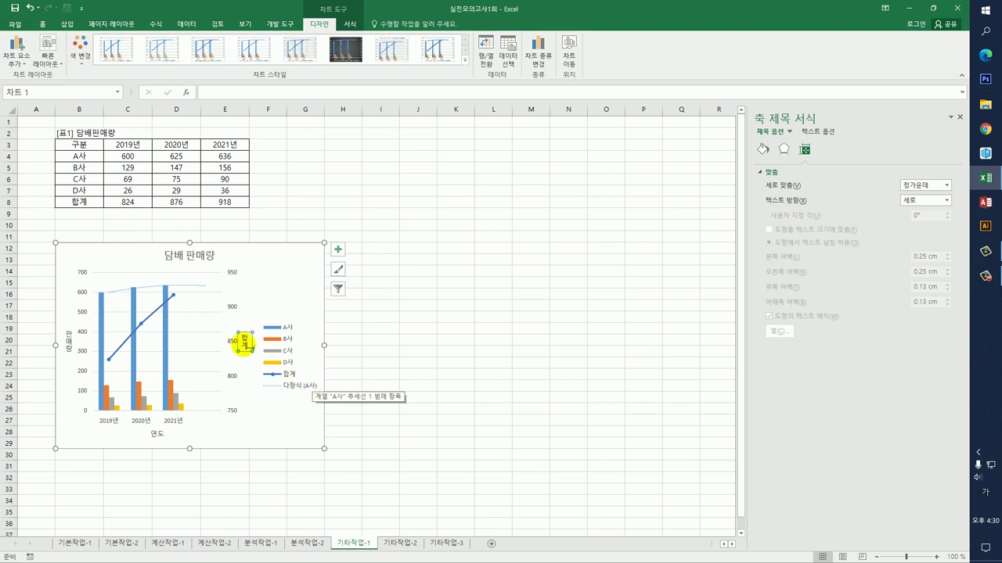
Step: Give the chart title 담배 판매량 a solid fill (단색 채우기) in white
left_click(201, 263)
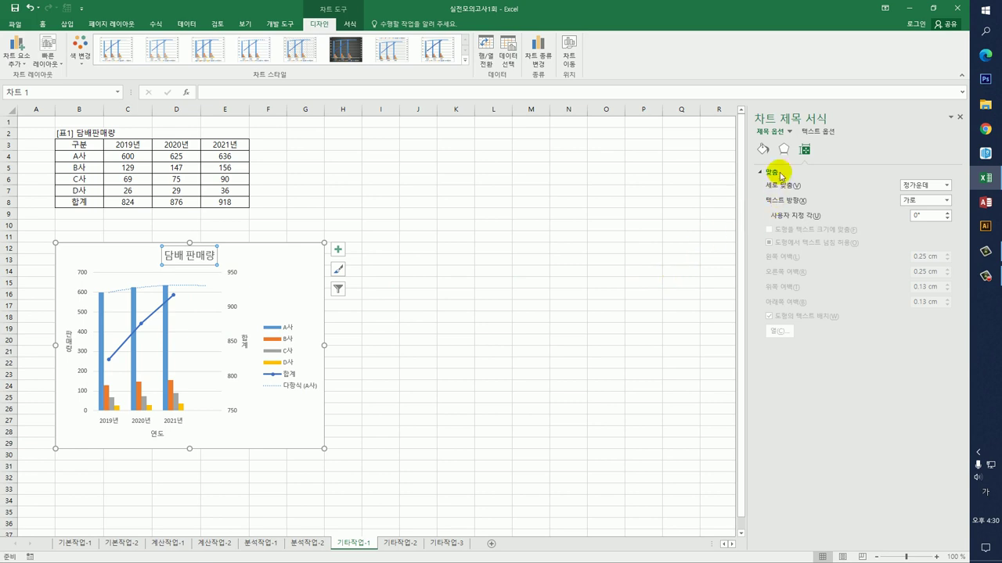
left_click(766, 150)
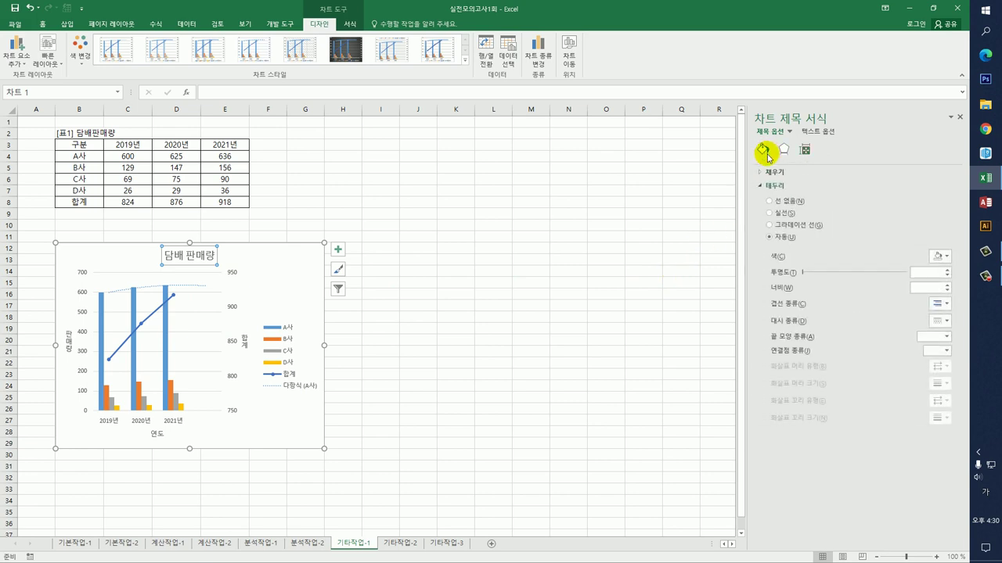
left_click(771, 172)
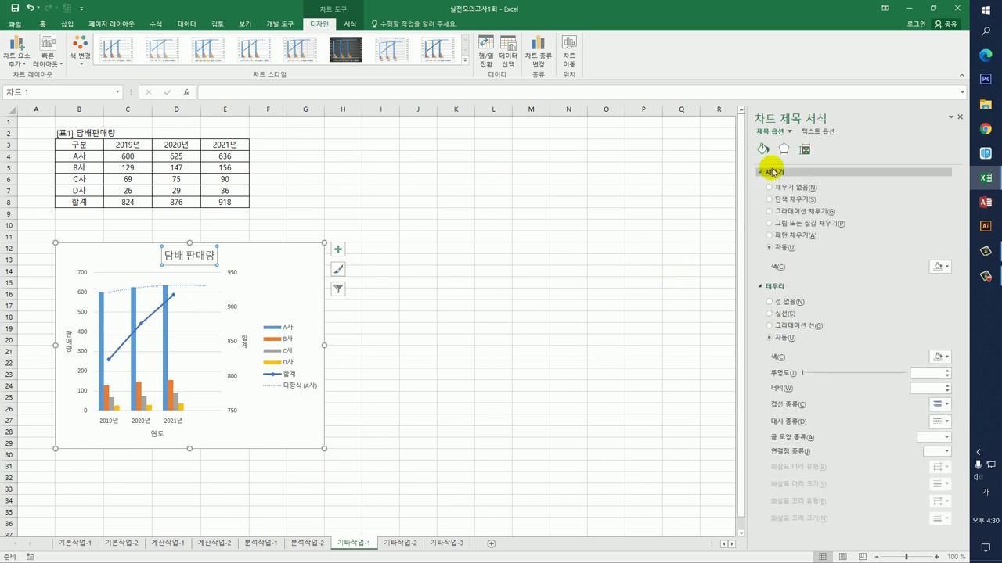
left_click(775, 199)
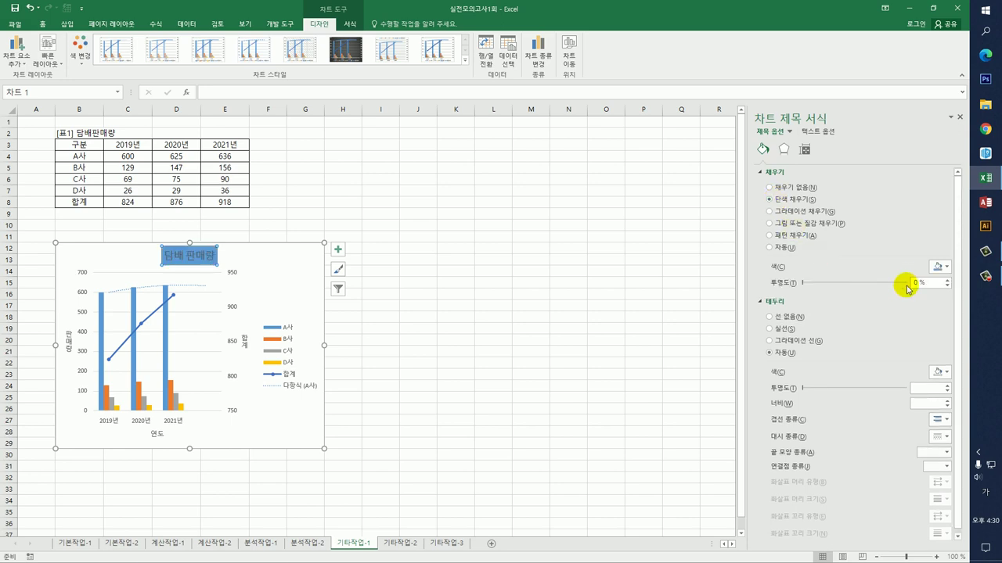
left_click(946, 270)
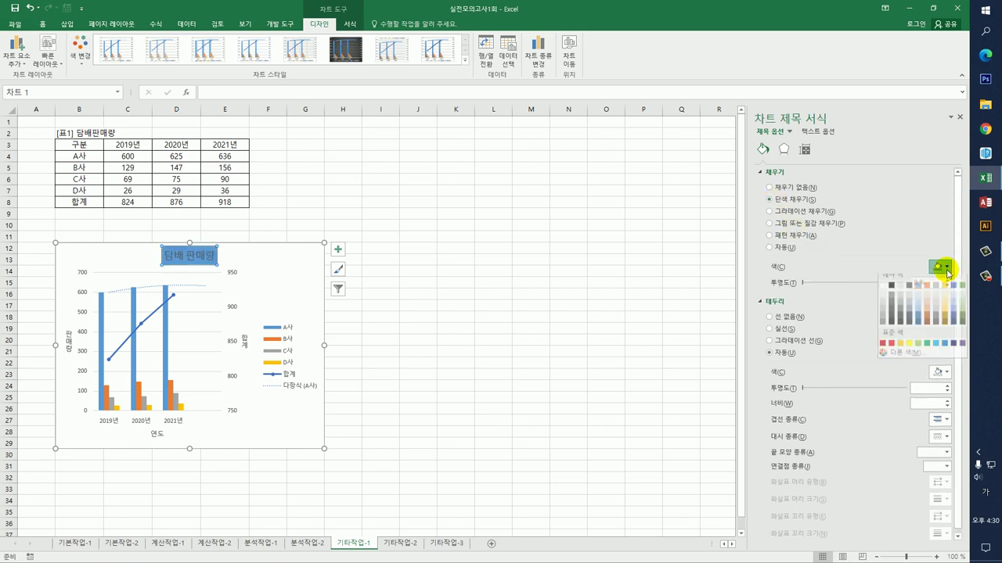
left_click(882, 292)
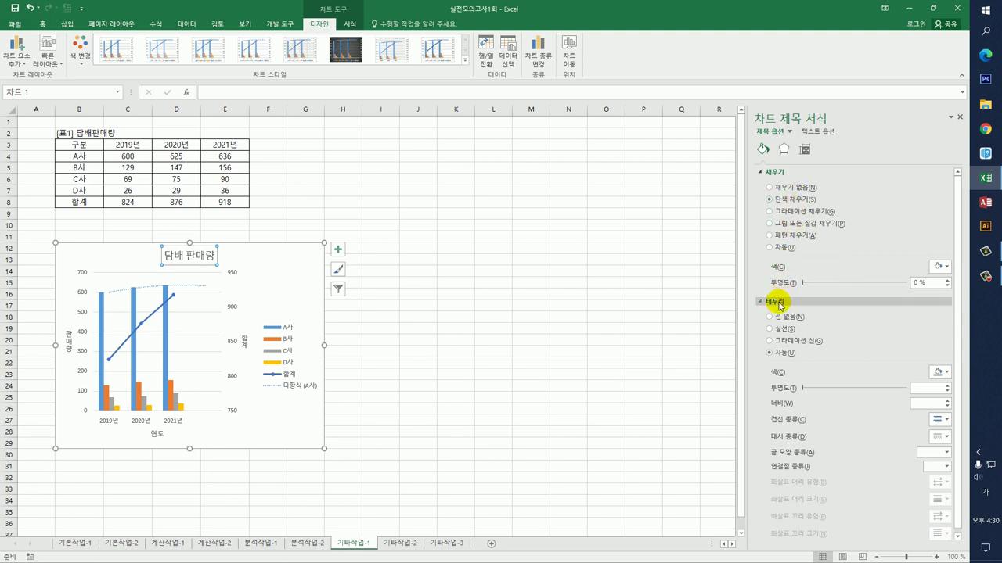
Step: Give the chart title a solid-line (실선) border in black
left_click(779, 329)
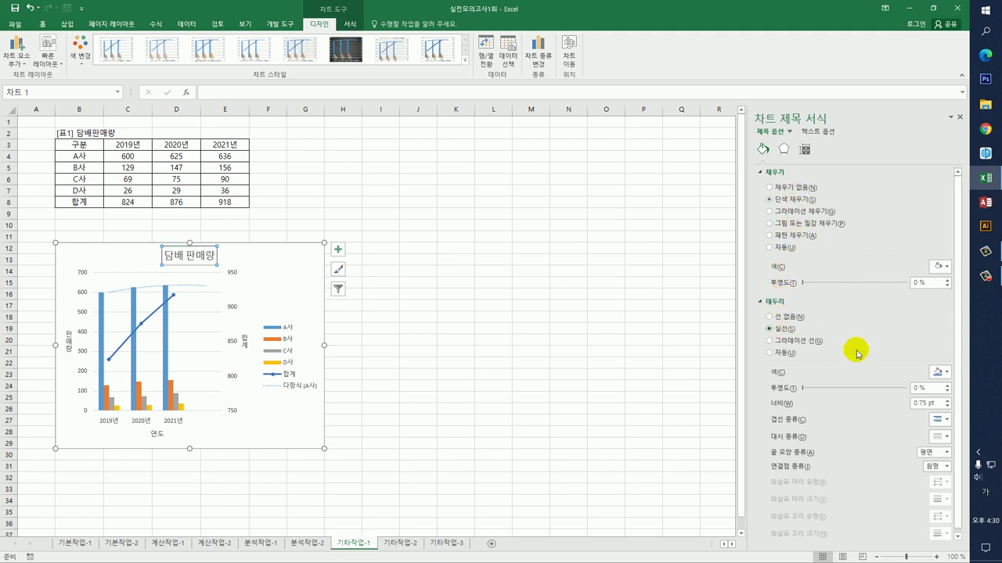
left_click(948, 374)
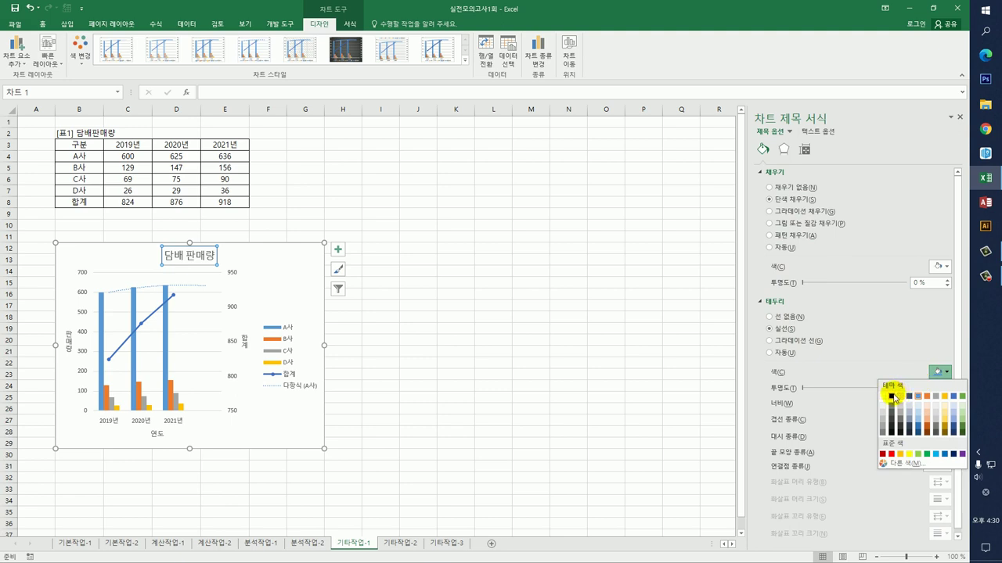
left_click(889, 395)
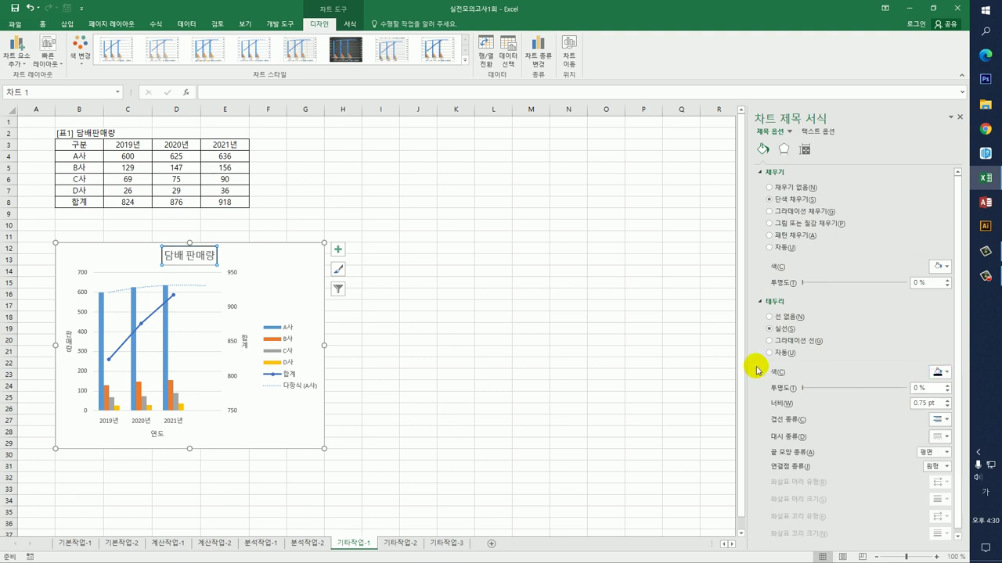
Step: Apply an outer (바깥쪽) shadow cast toward the lower right to the chart title 담배 판매량
left_click(783, 150)
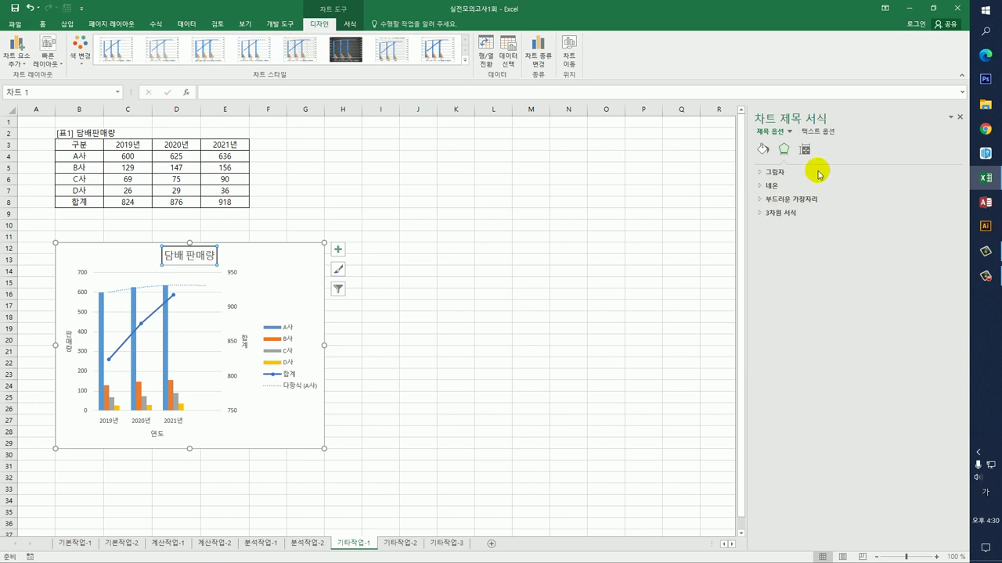
left_click(814, 172)
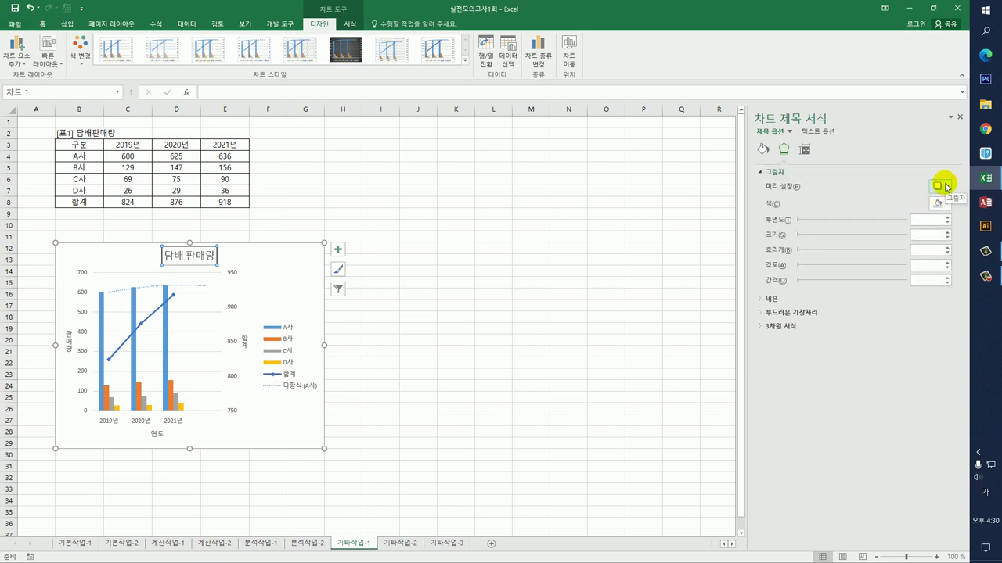
left_click(943, 186)
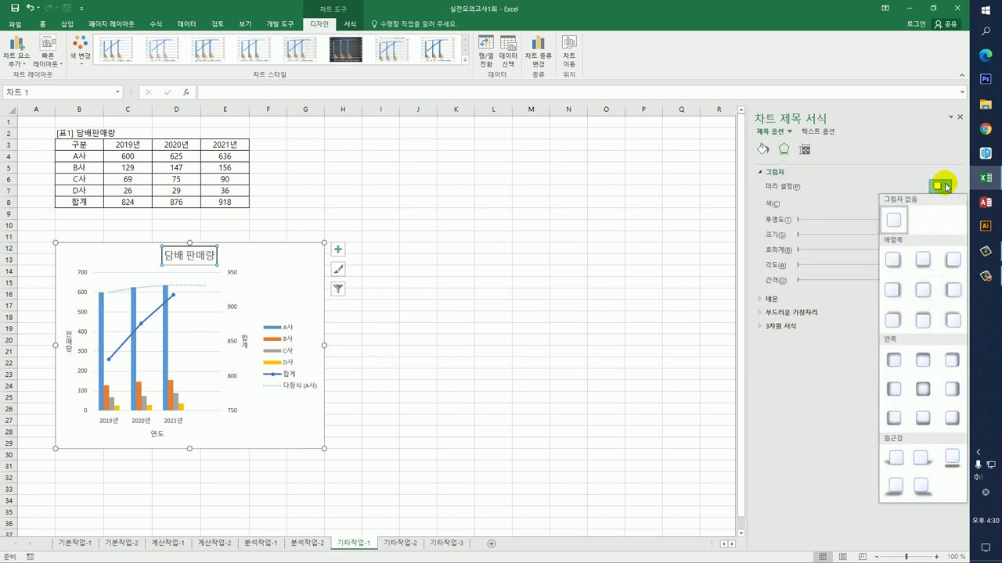
left_click(895, 258)
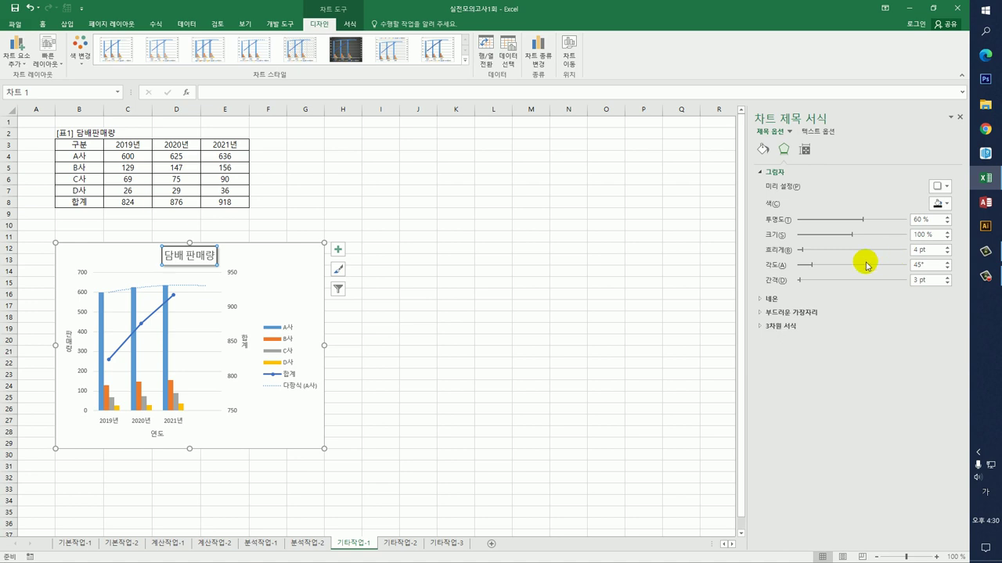
left_click(419, 361)
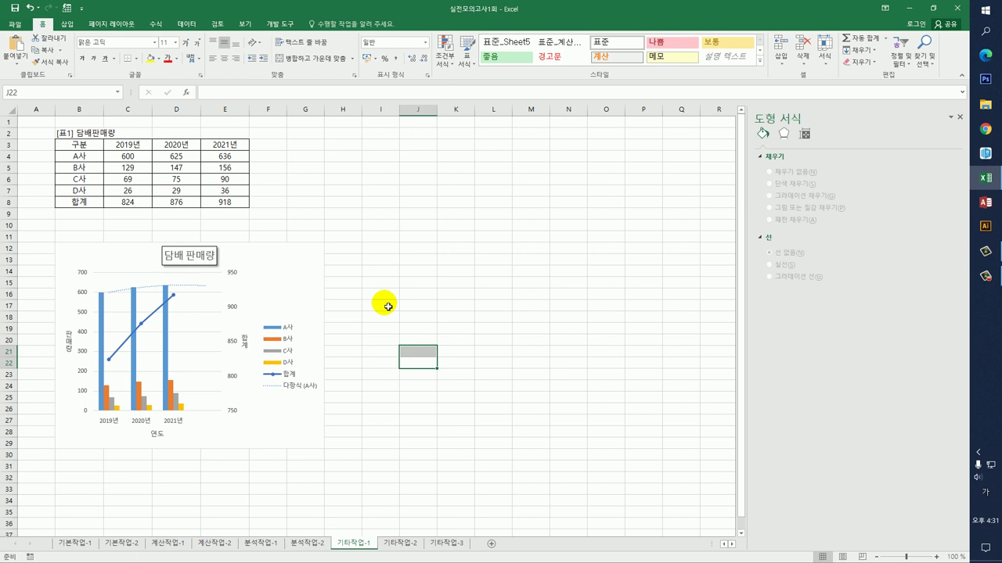
Step: Remove the primary major horizontal gridlines (기본 주 가로) from the 담배 판매량 chart
left_click(304, 264)
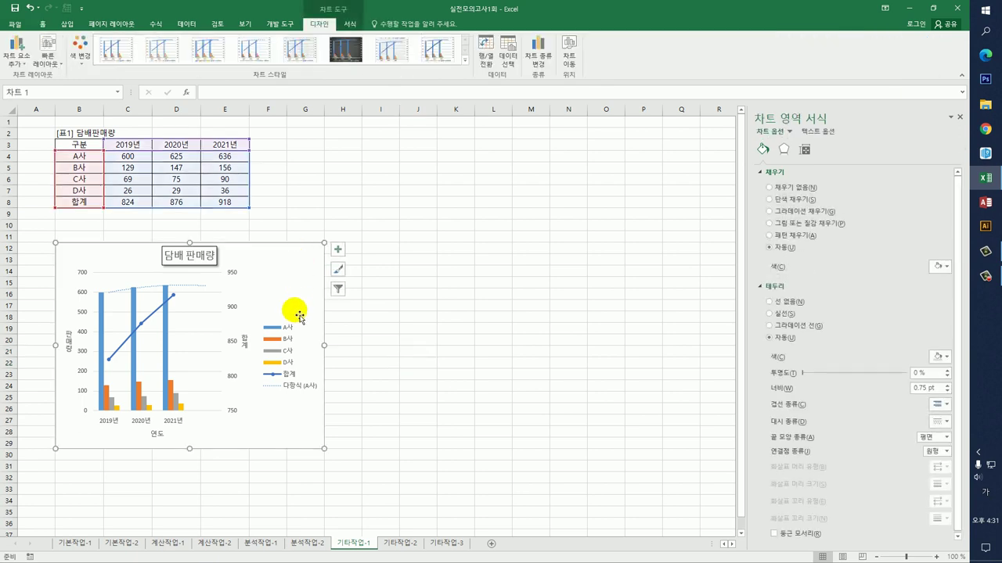
left_click(340, 249)
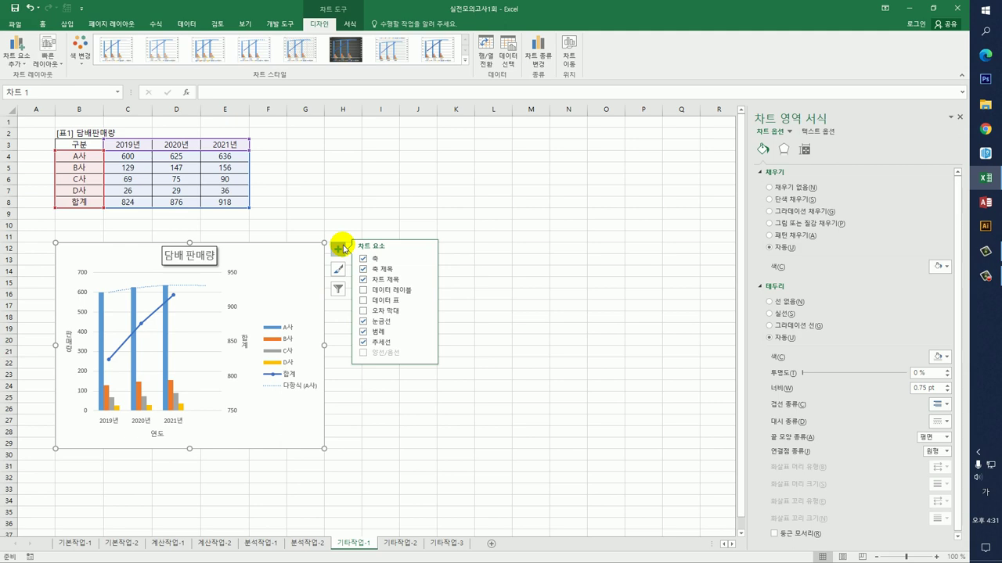
left_click(427, 323)
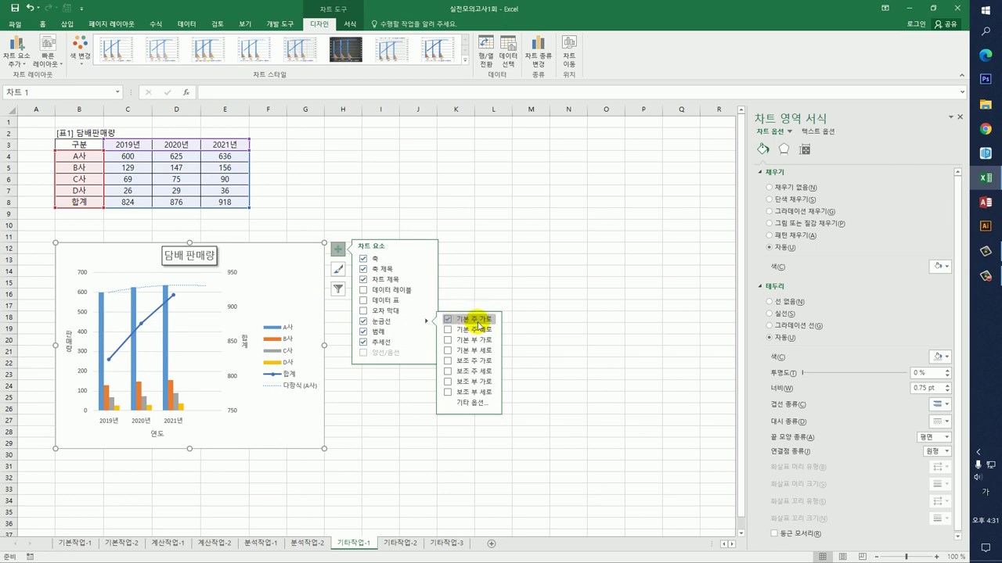
left_click(479, 321)
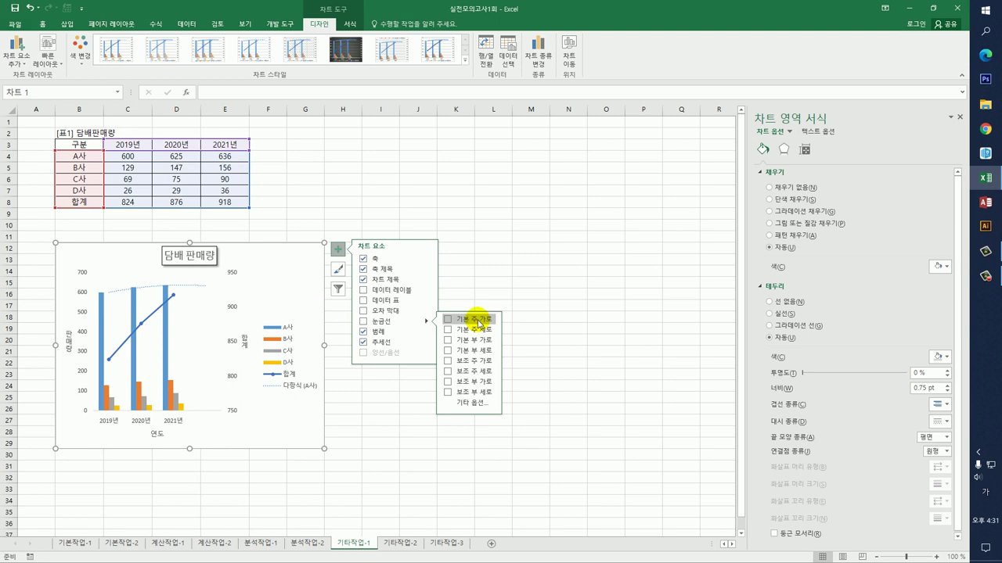
Step: Place the chart legend at the bottom (아래쪽) and give it a solid-line (실선) border in black
left_click(426, 331)
left_click(456, 367)
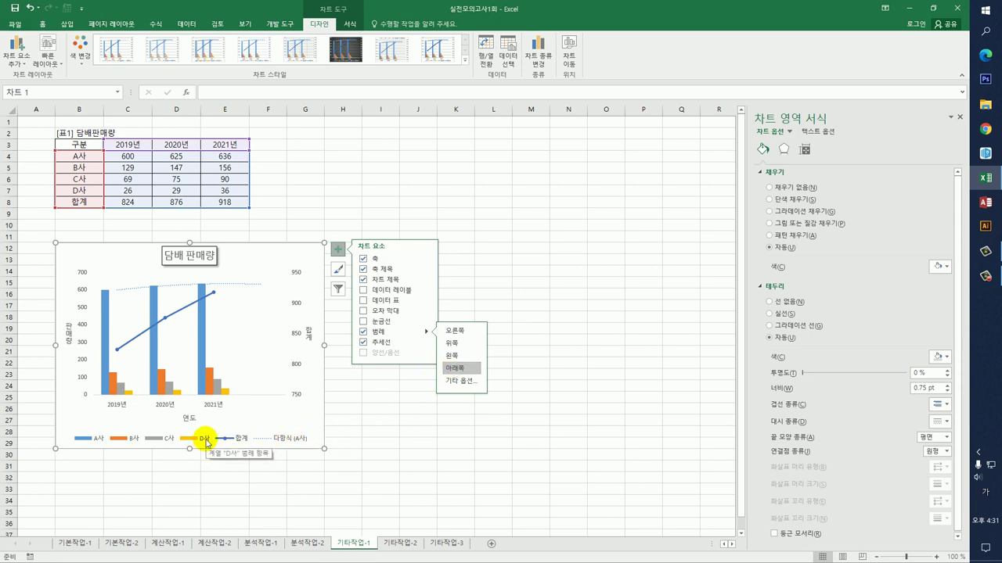
left_click(205, 441)
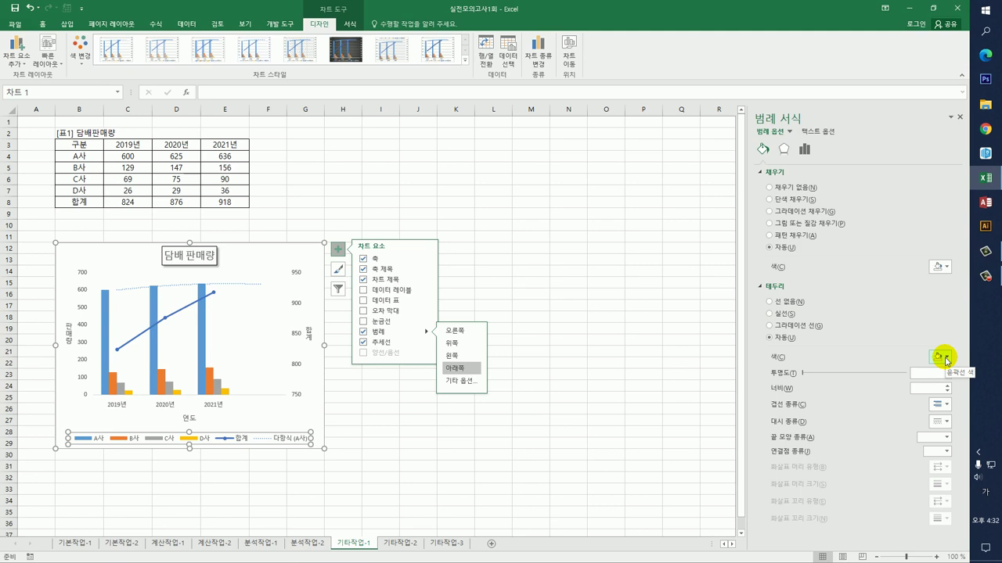
left_click(782, 314)
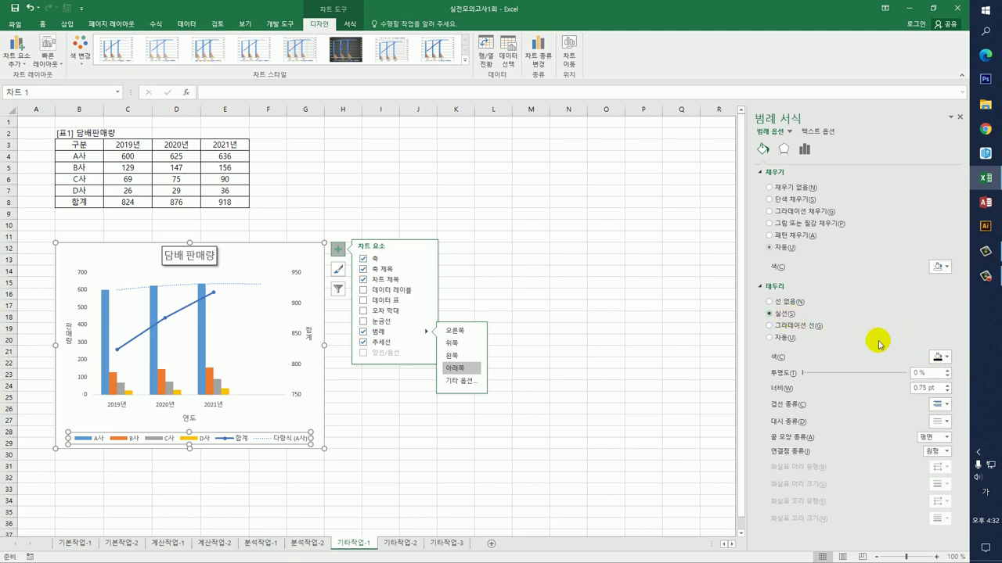
left_click(946, 360)
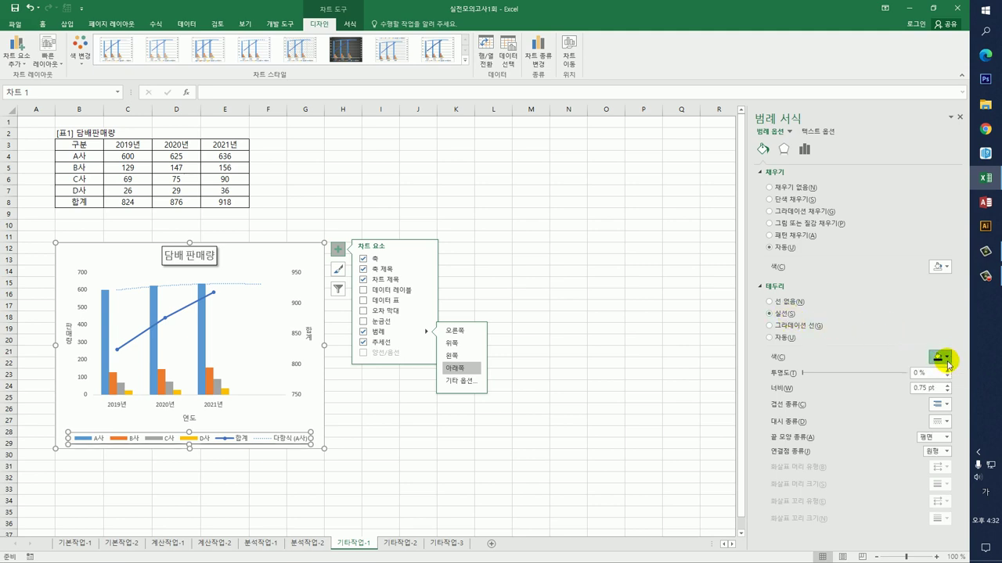
left_click(893, 381)
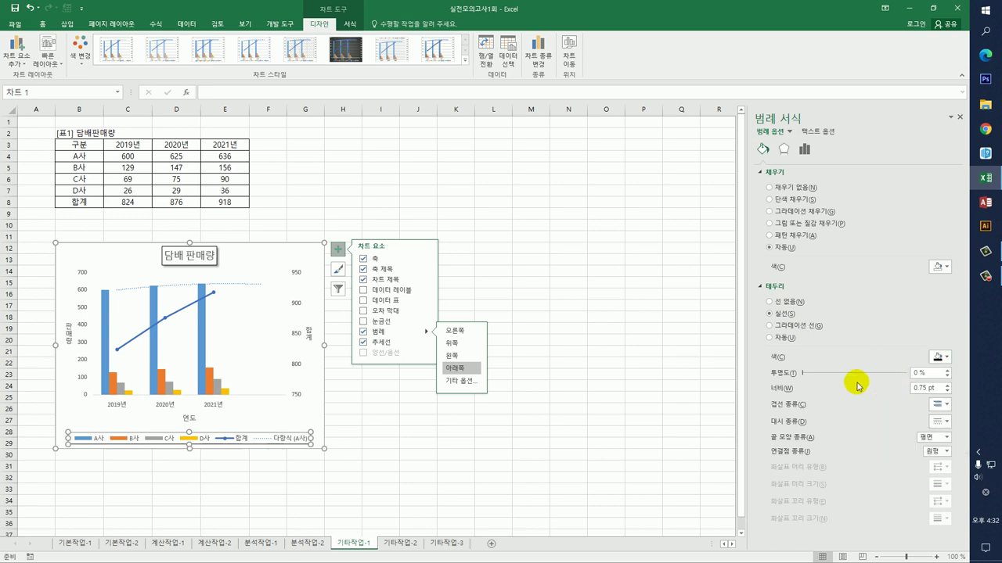
left_click(520, 412)
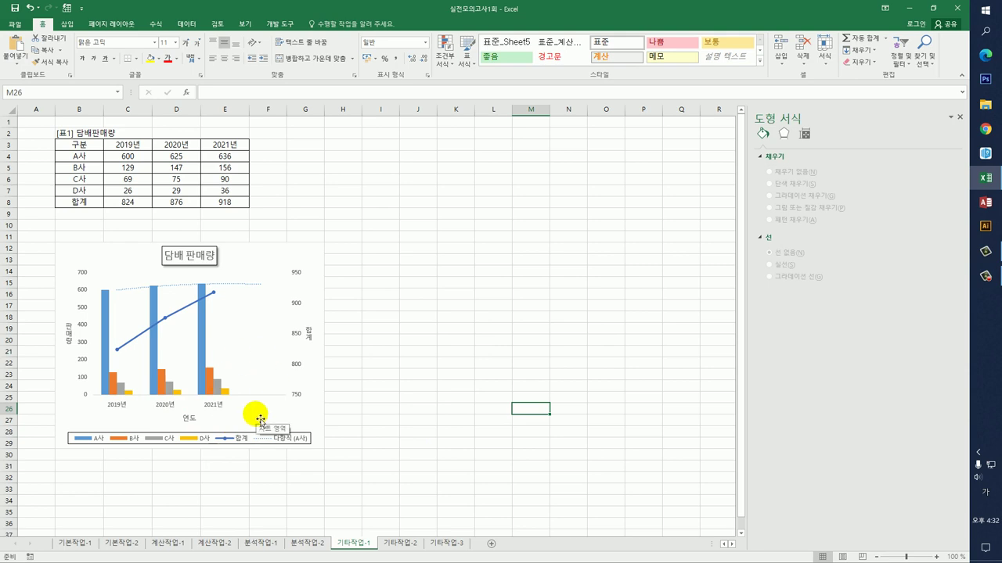
Step: On the 기타작업-2 sheet, start recording a macro named 통합
left_click(416, 542)
left_click(545, 320)
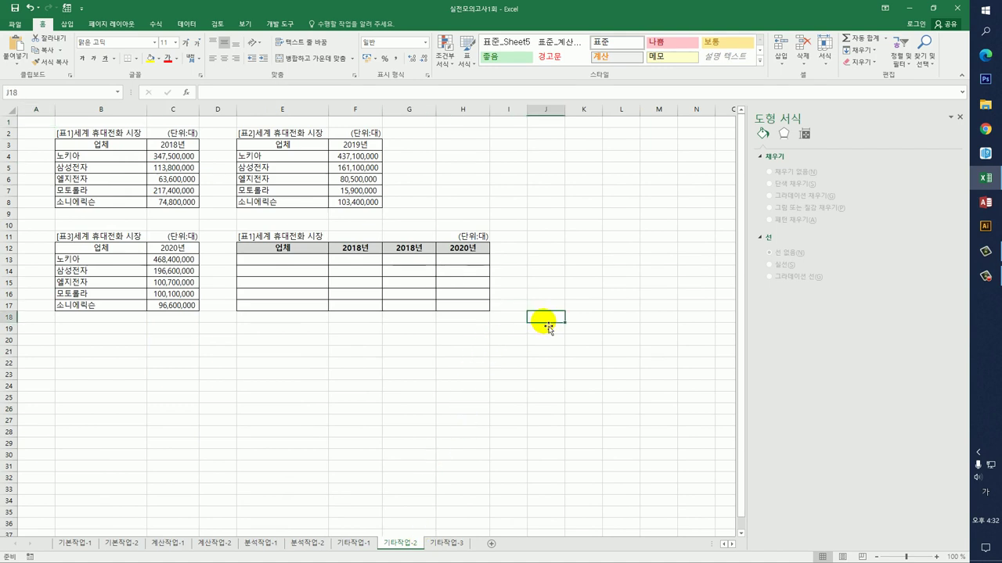
left_click(287, 25)
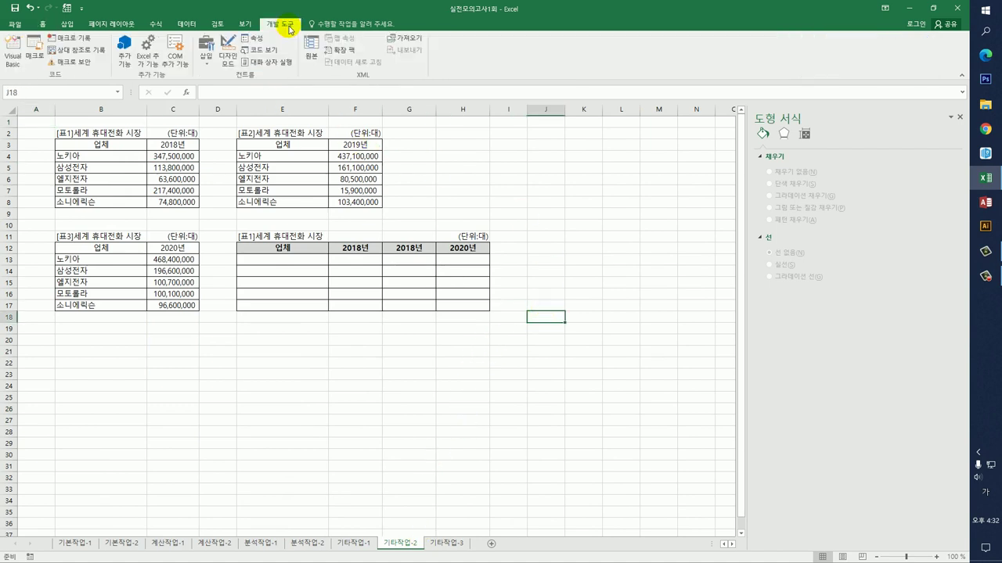
left_click(73, 38)
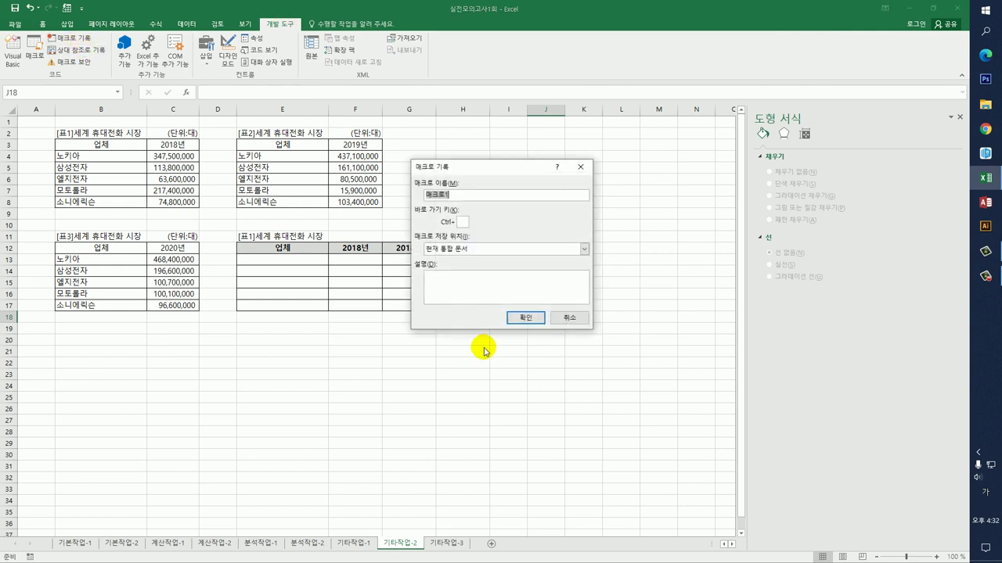
type("통합")
left_click(521, 317)
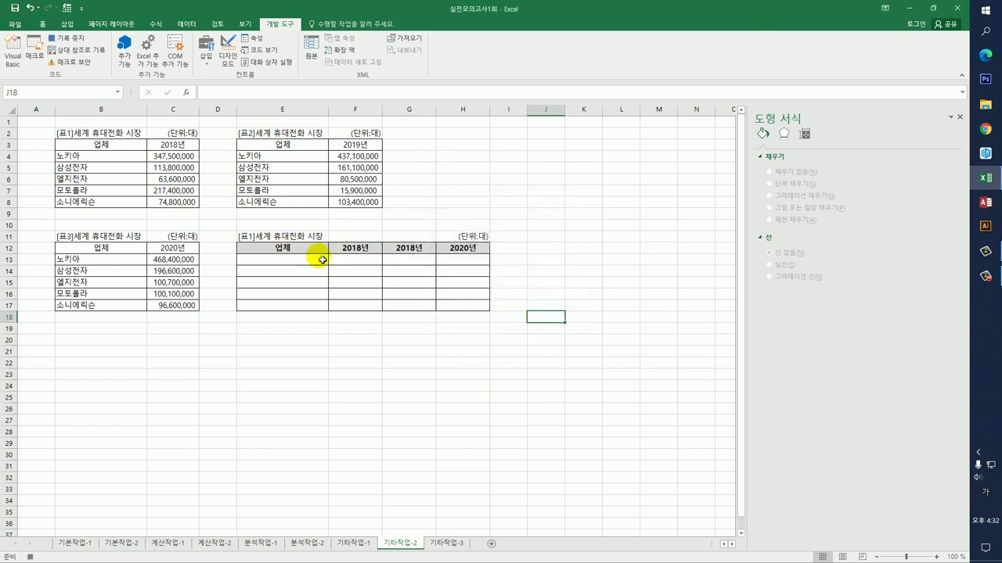
Step: Set up a data consolidation (통합) into E12:H17 with the source ranges B3:C8, E3:F8 and B12:C17
left_click_drag(318, 254, 455, 308)
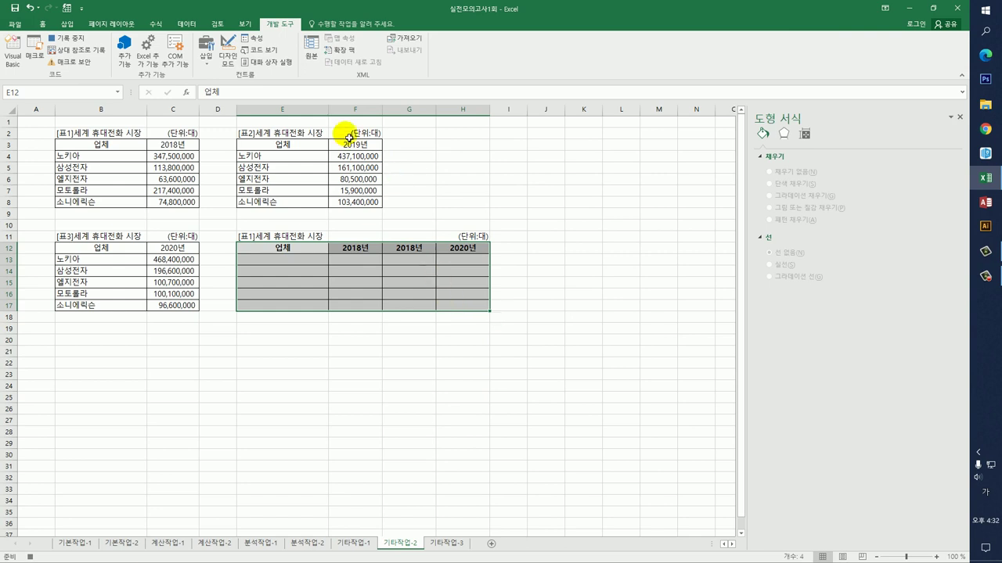
left_click(187, 24)
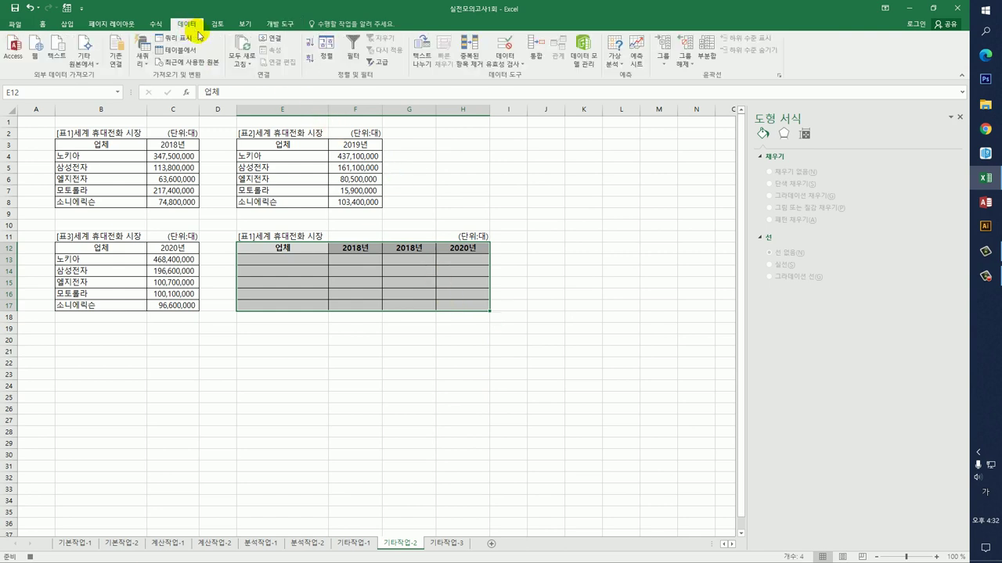
left_click(546, 60)
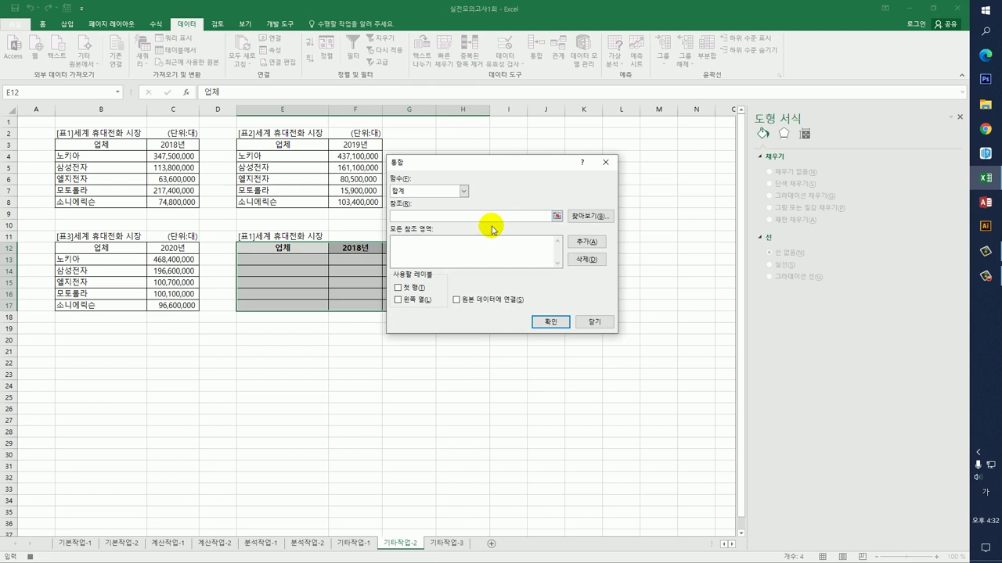
left_click_drag(130, 144, 171, 201)
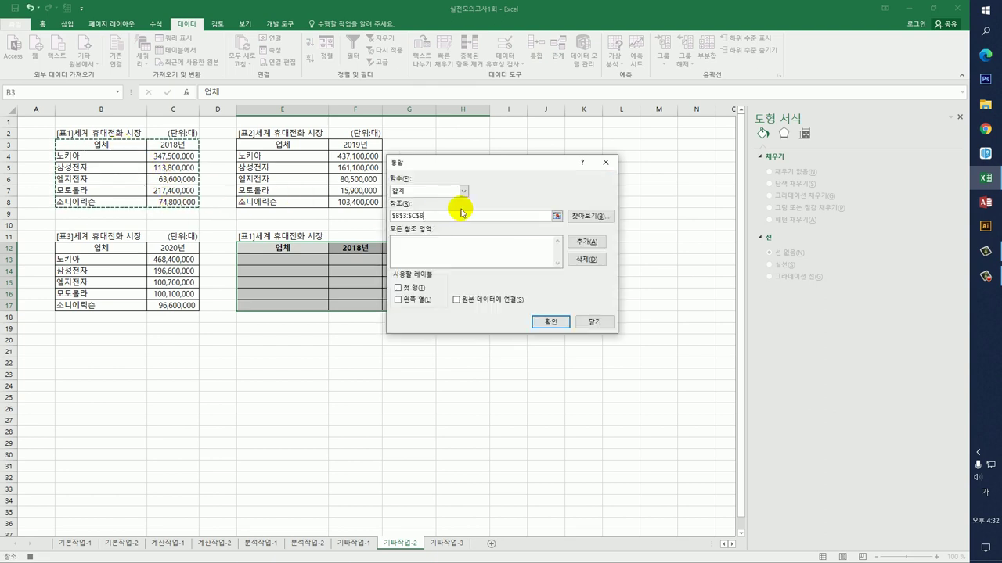
left_click(579, 242)
left_click_drag(286, 145, 364, 204)
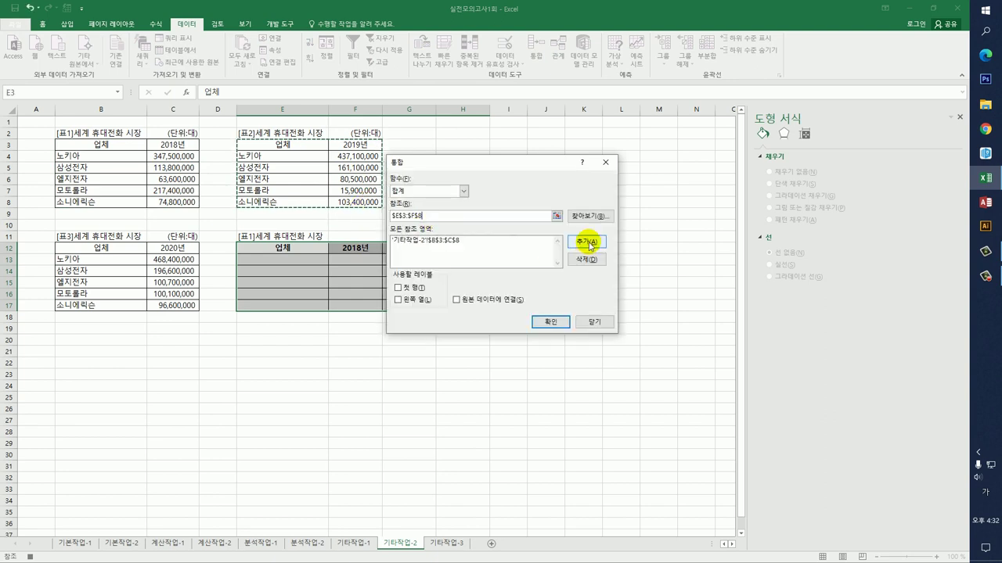
left_click(580, 241)
left_click_drag(135, 255, 173, 304)
left_click(580, 245)
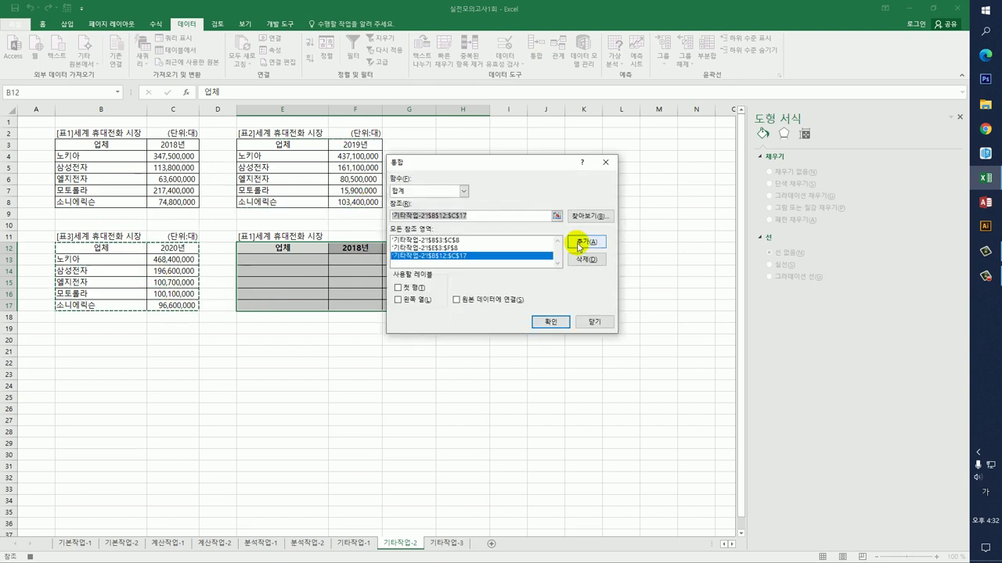
Step: Use the first row (첫 행) and left column (왼쪽 열) as labels and run the consolidation
left_click(407, 288)
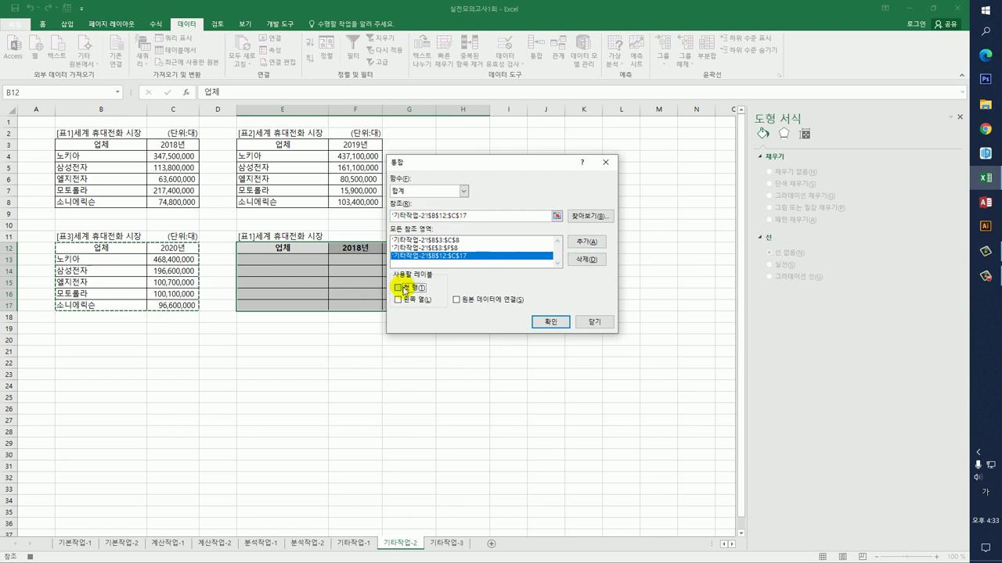
left_click(408, 299)
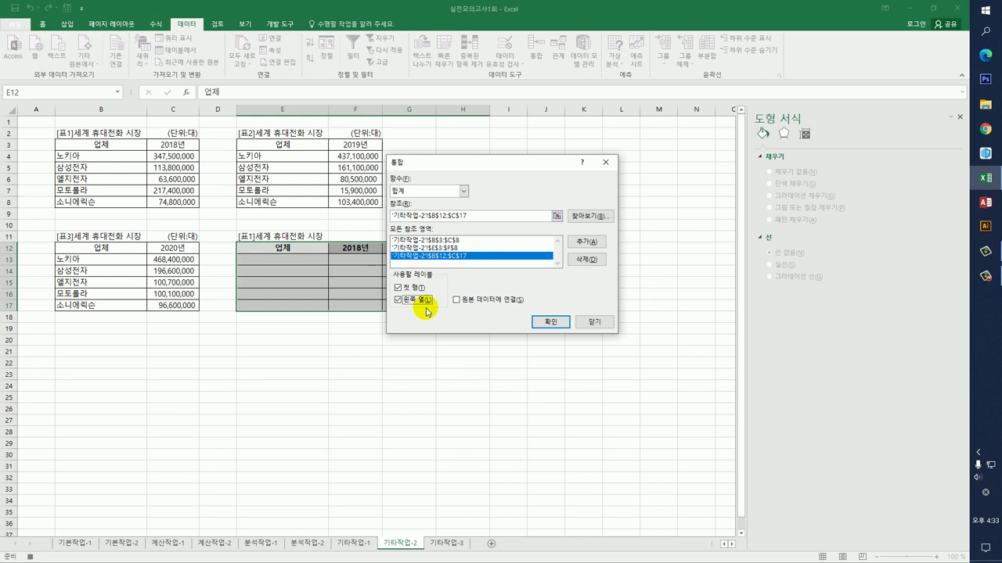
left_click(553, 321)
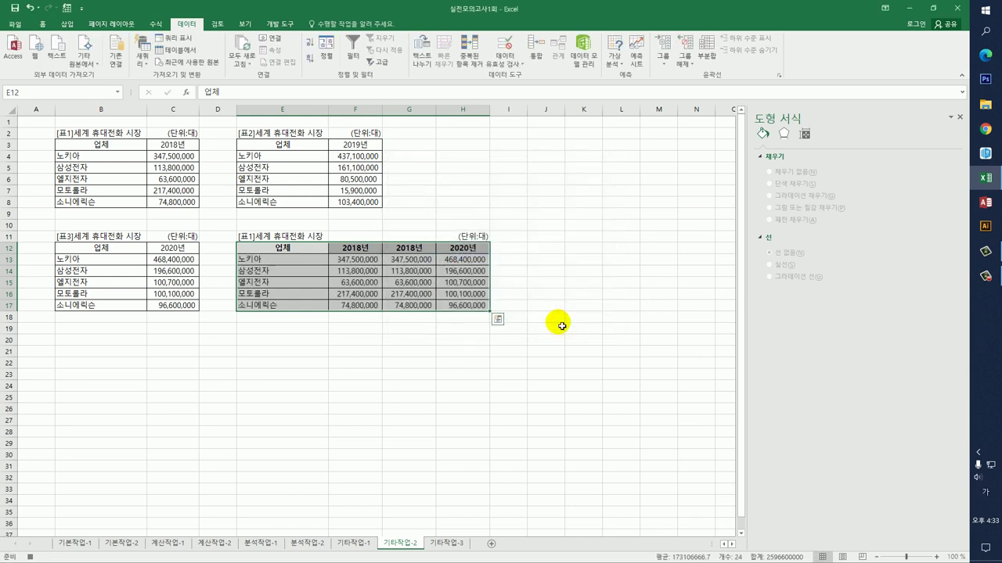
Step: Deselect the consolidated table and stop recording the 통합 macro
left_click(472, 310)
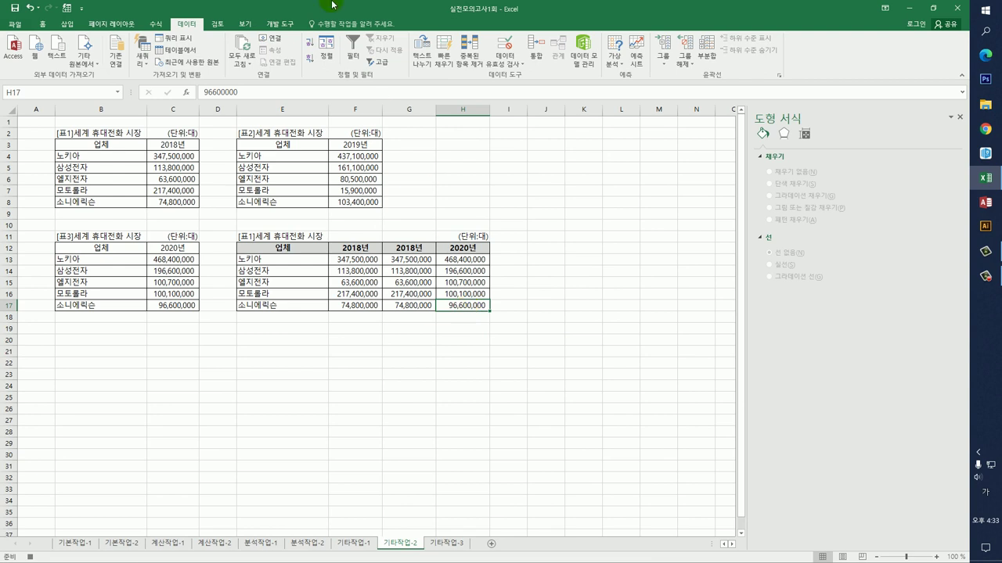
left_click(263, 24)
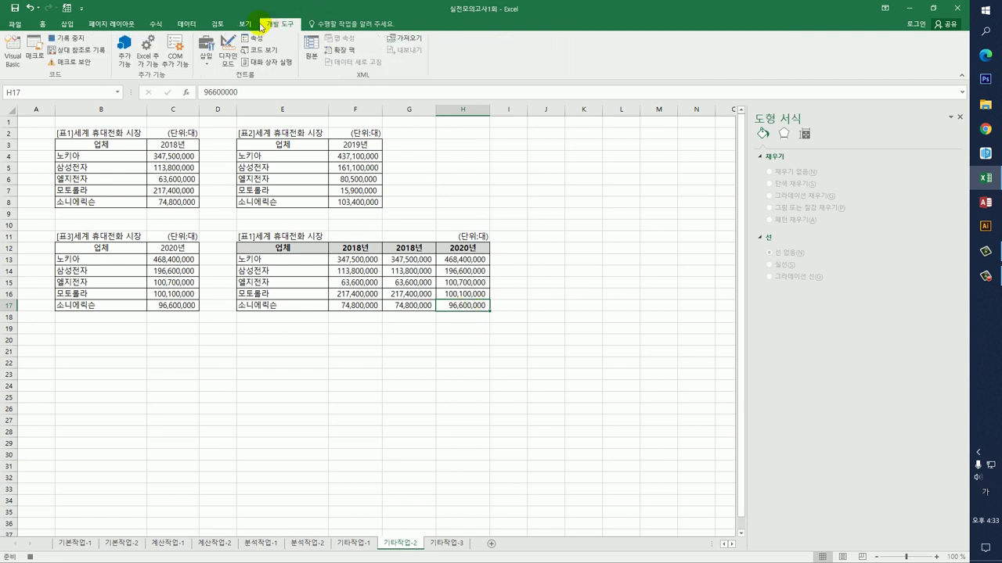
left_click(68, 38)
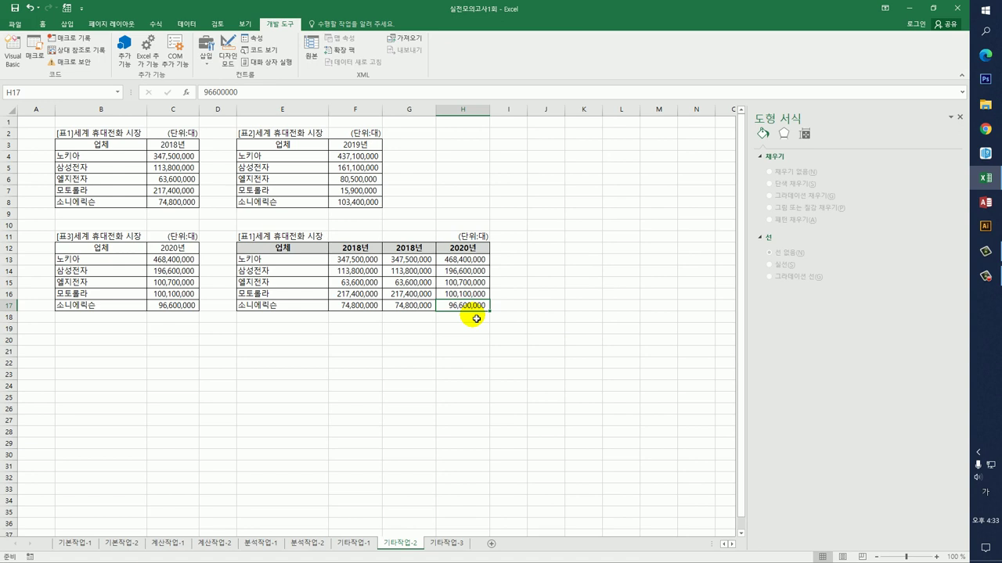
Step: Insert a form-control button over cells E19:E20 and assign the 통합 macro to it
left_click(205, 60)
left_click(200, 85)
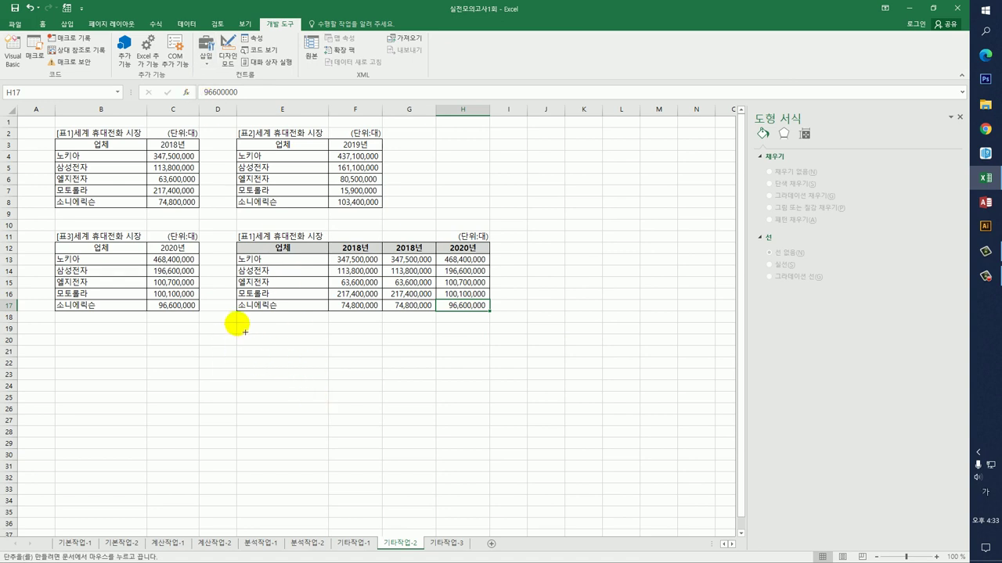
left_click_drag(245, 331, 274, 357)
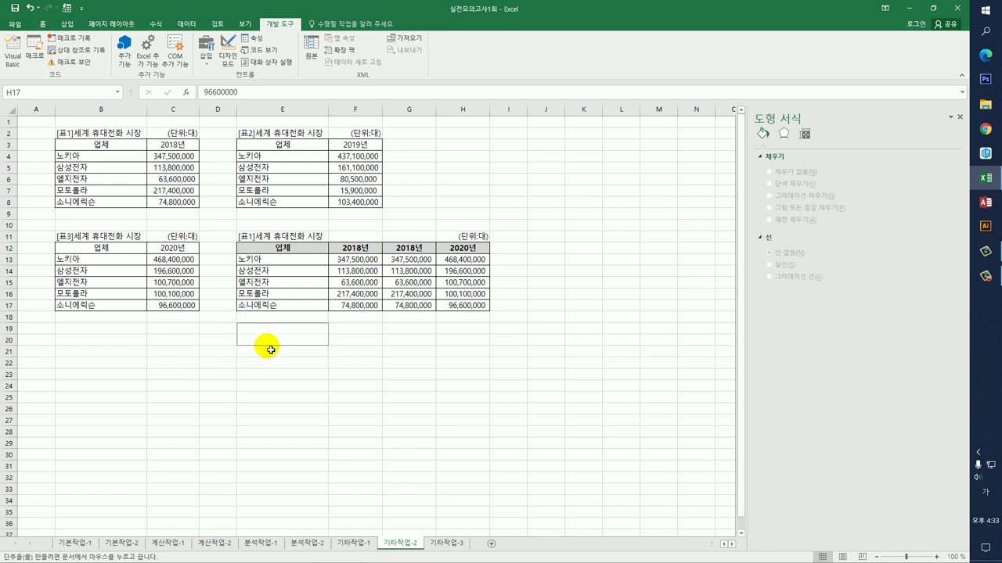
left_click(414, 187)
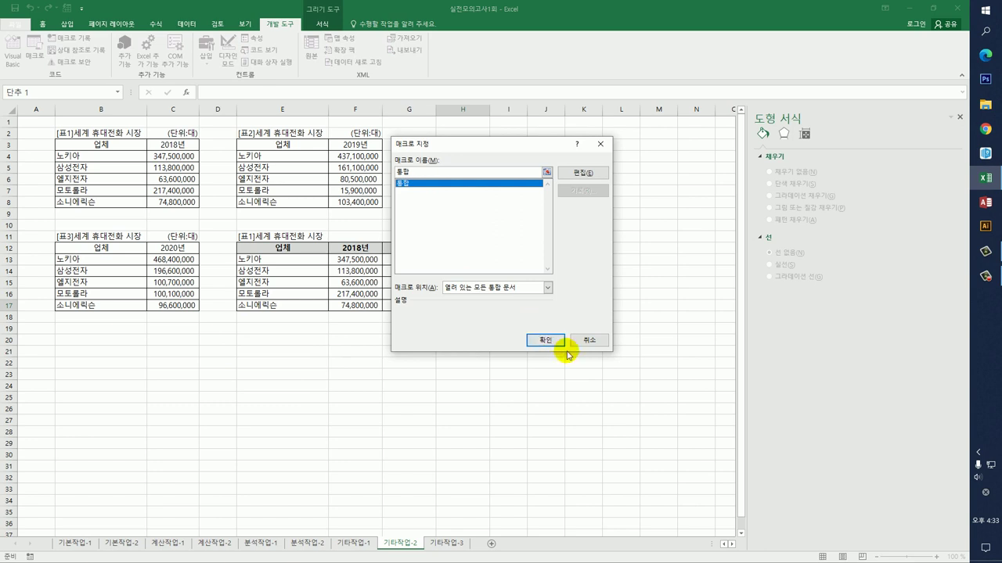
left_click(545, 338)
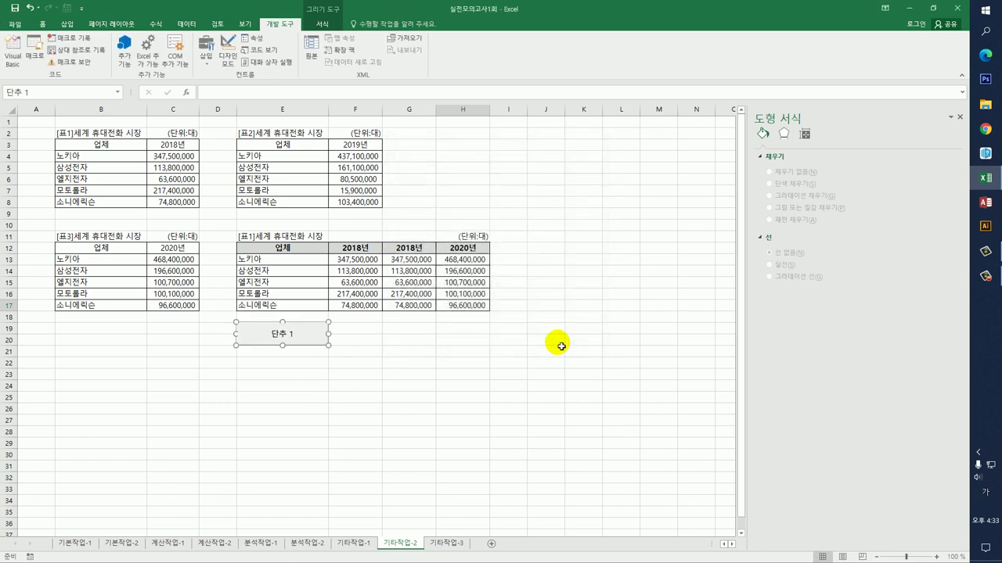
Step: Label the new button over E19:E20 통합 and deselect it
type("통합")
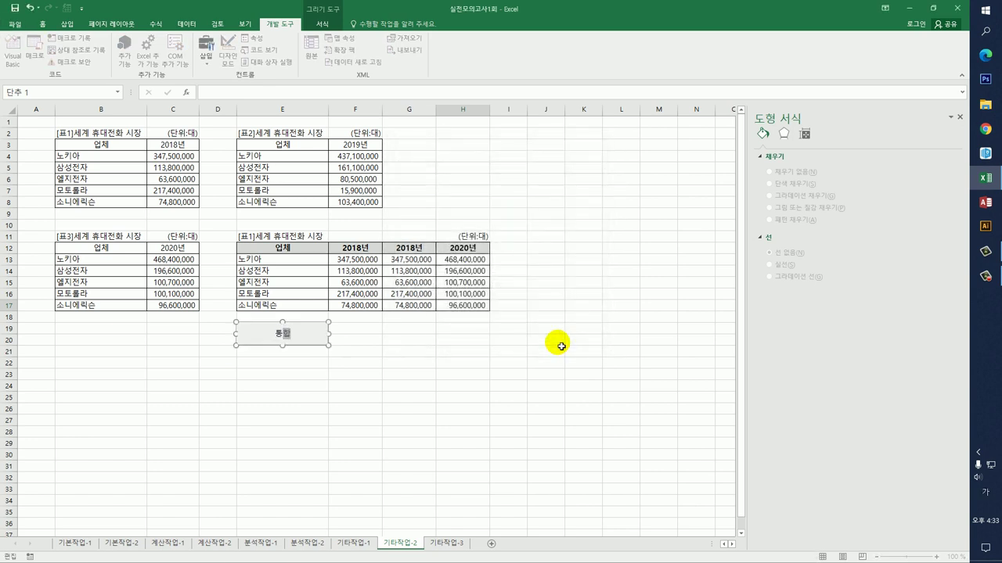
left_click(588, 391)
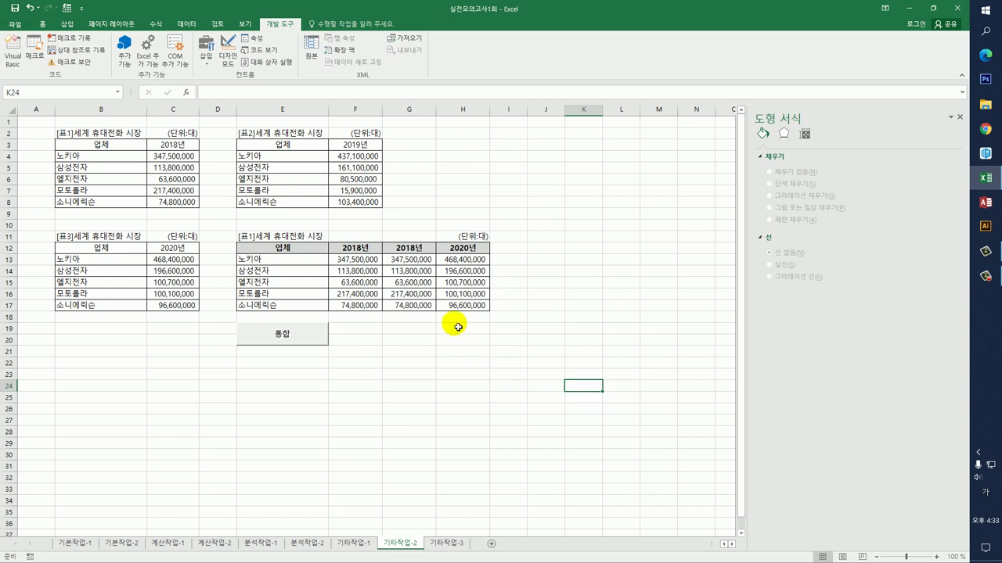
left_click_drag(301, 260, 468, 306)
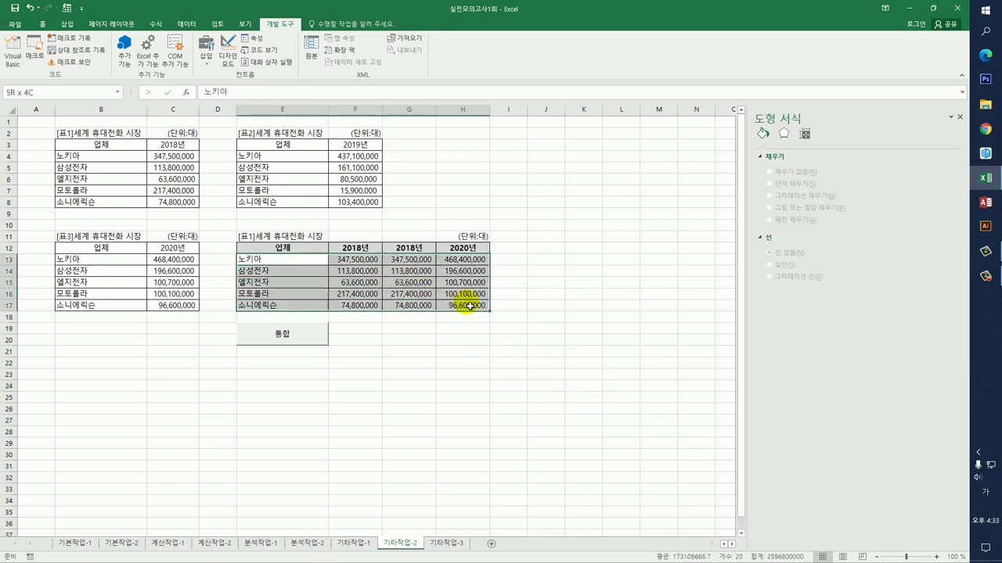
left_click(608, 304)
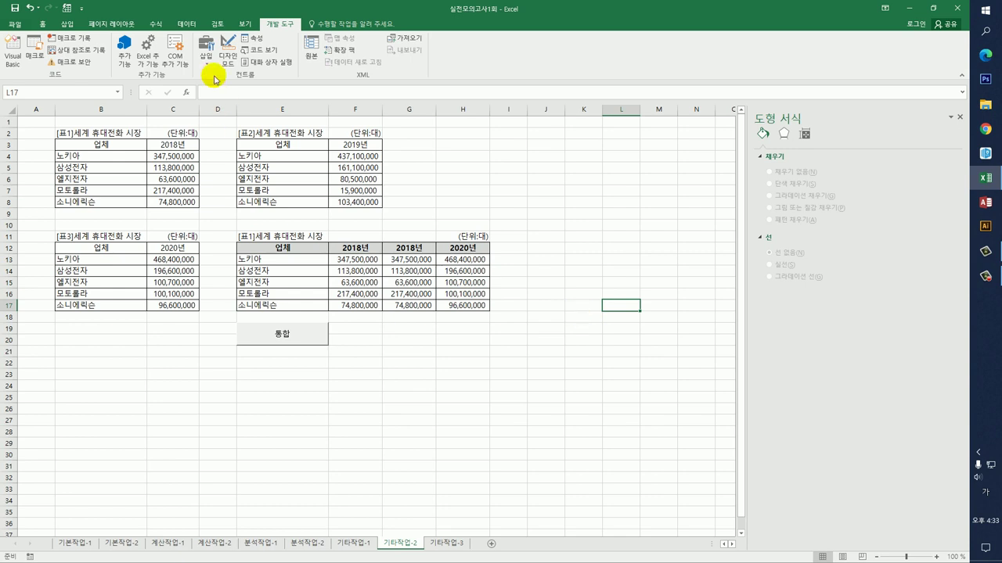
Step: Start recording a macro named 지우기 stored in the current workbook (현재 통합 문서)
left_click(88, 40)
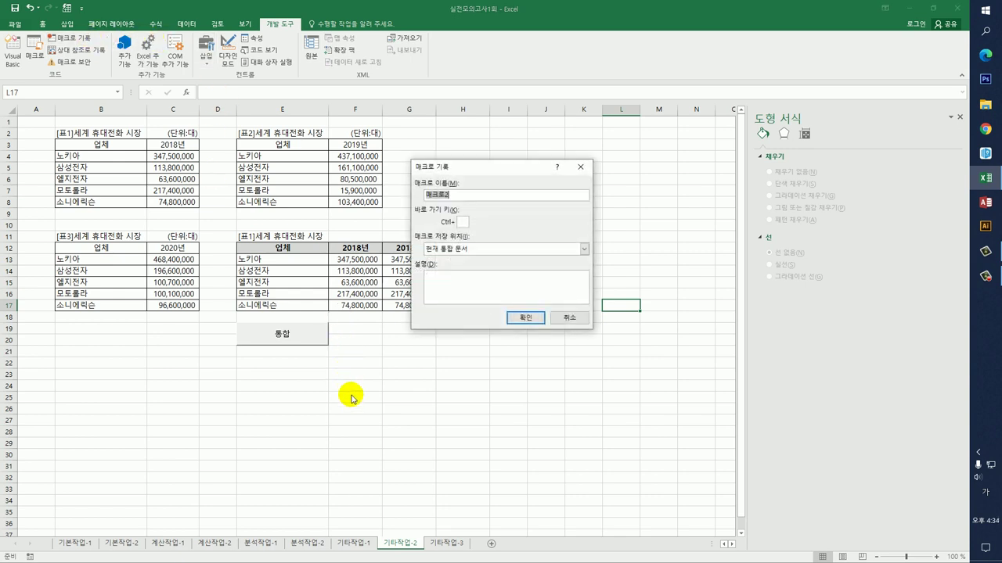
type("통")
type("우기")
left_click(525, 318)
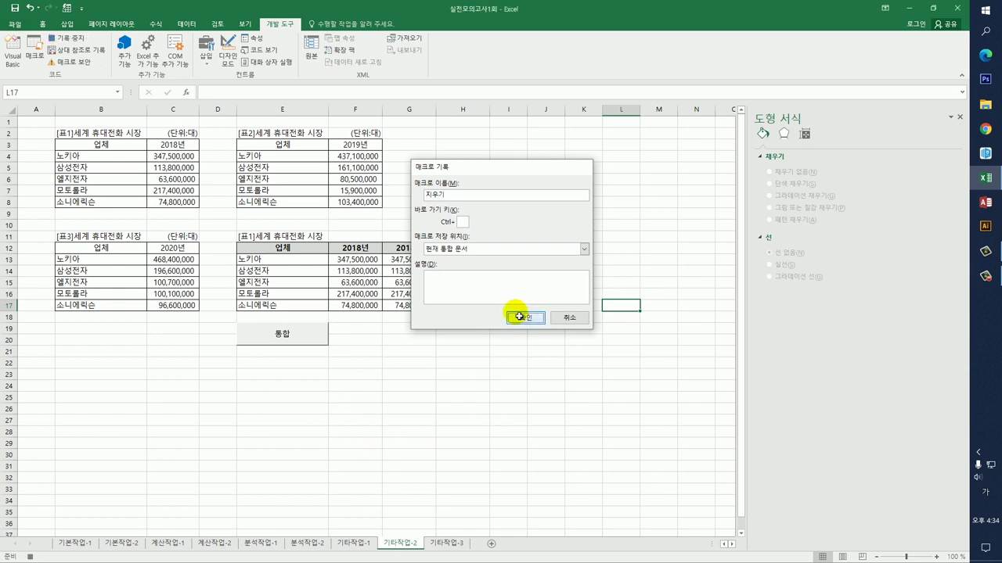
Step: Clear the contents of E13:H17, deselect the range and stop recording the 지우기 macro
left_click_drag(270, 259, 398, 280)
left_click_drag(452, 306, 453, 306)
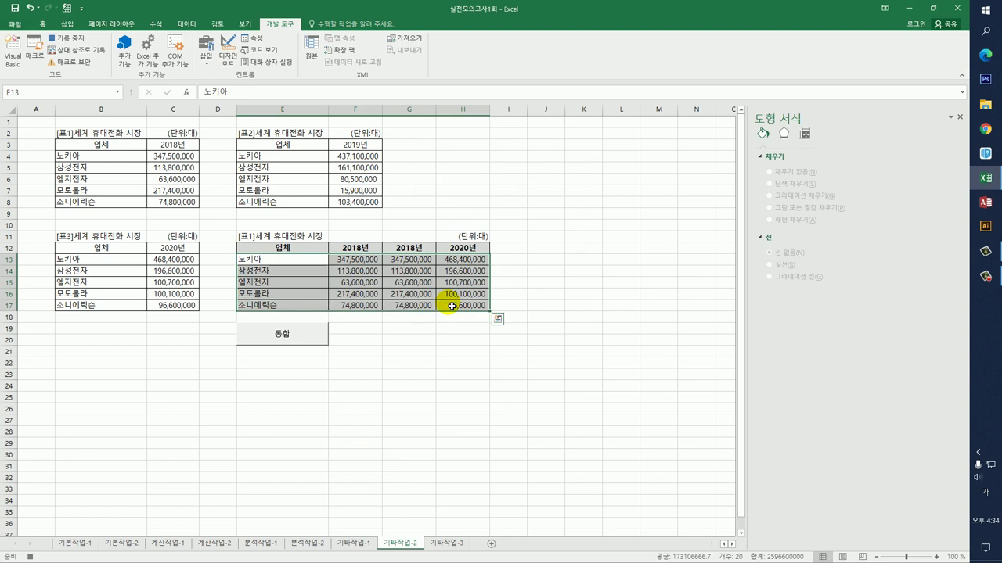
key("Delete")
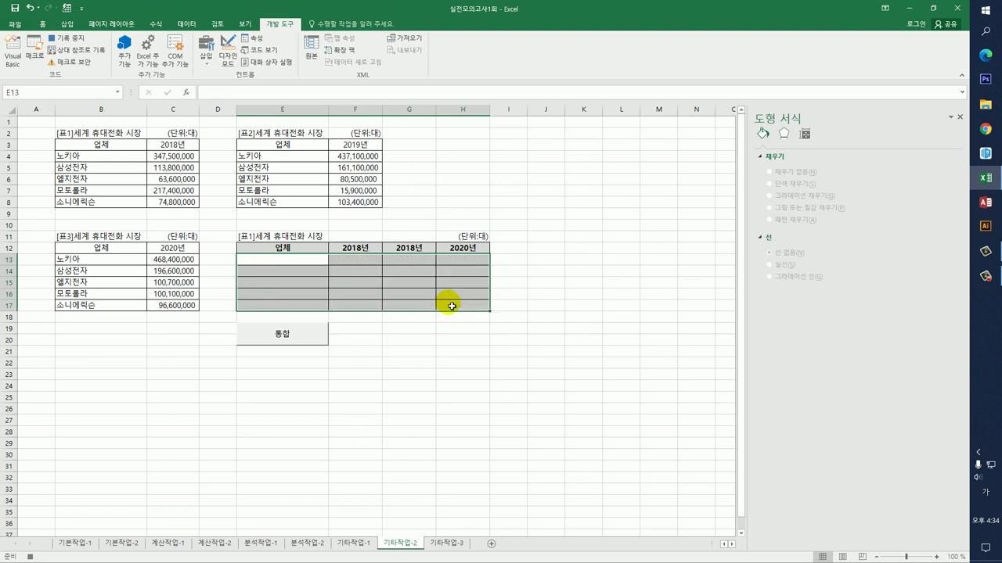
left_click(452, 306)
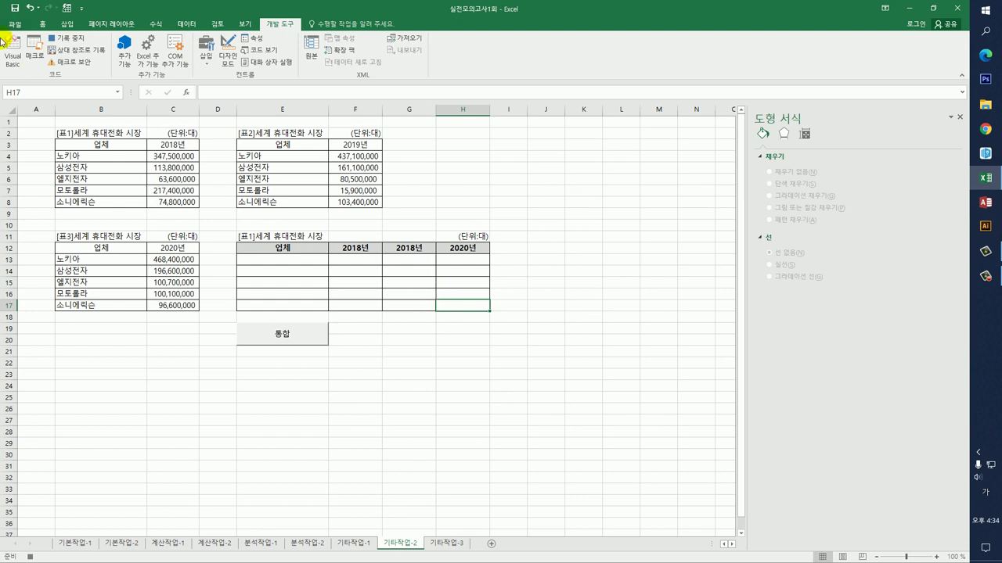
left_click(68, 39)
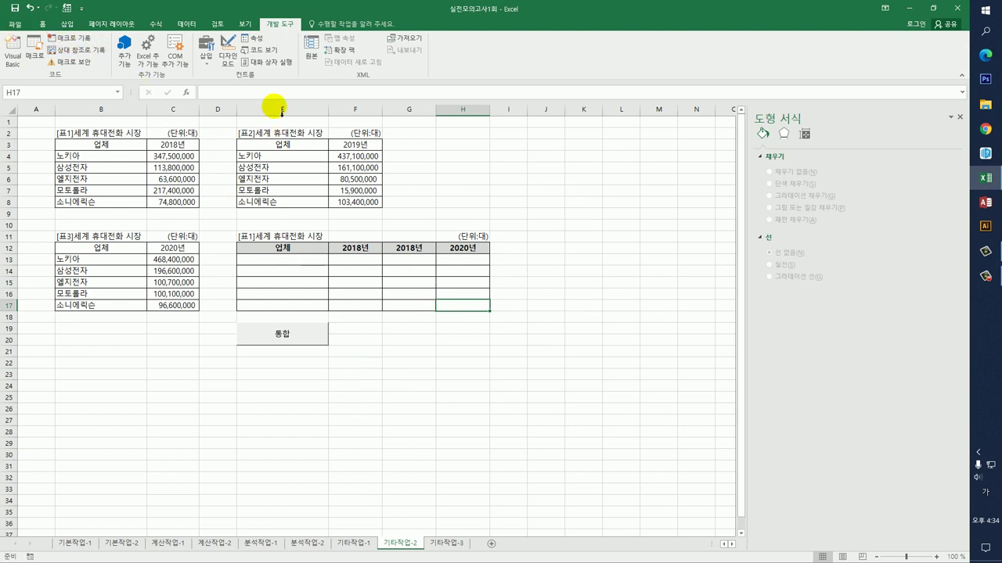
Step: Insert a form-control button labelled 지우기 over cells G19:G20 and assign the 지우기 macro to it
left_click(207, 54)
left_click(201, 85)
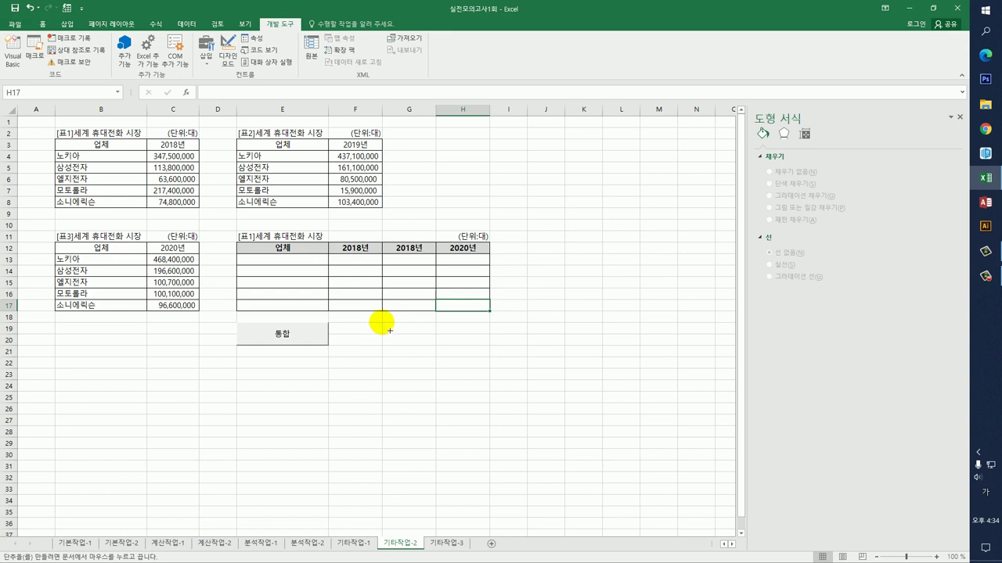
left_click_drag(383, 324, 435, 353)
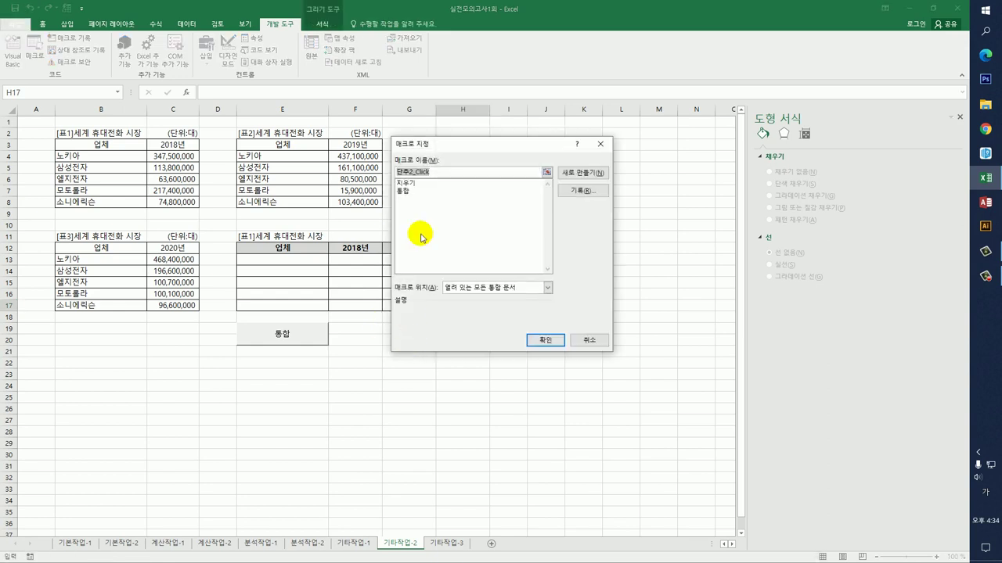
left_click(419, 185)
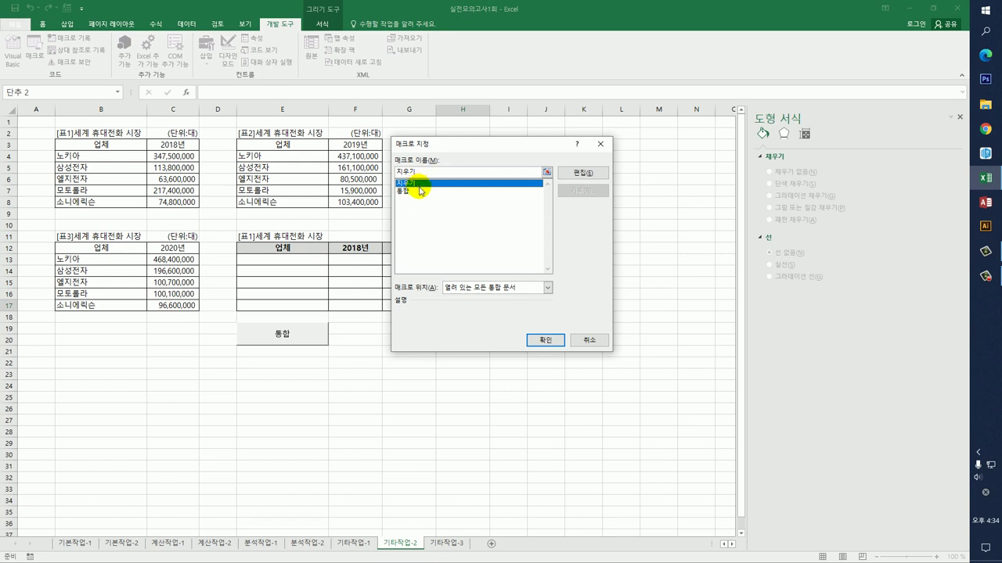
left_click(542, 341)
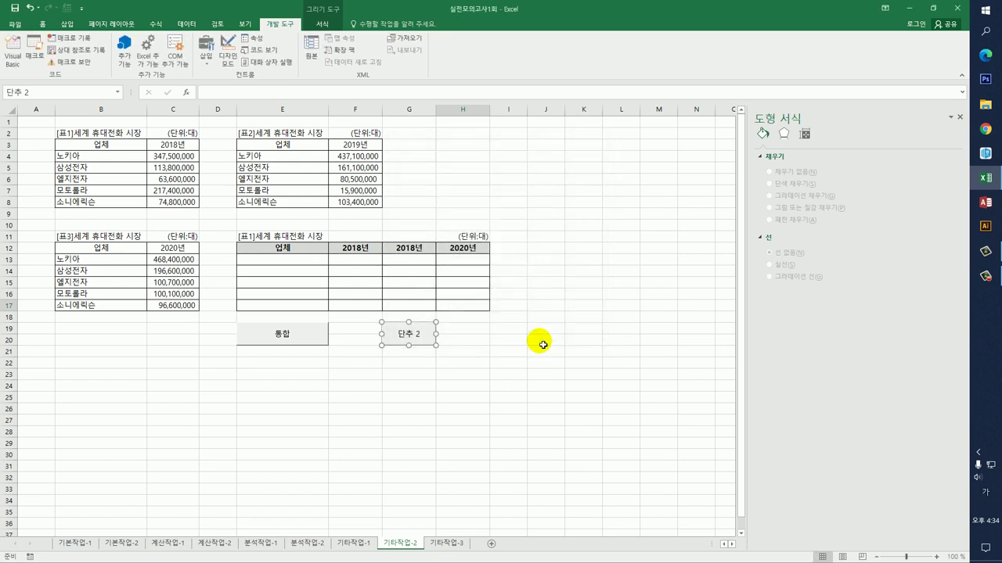
type("지우기")
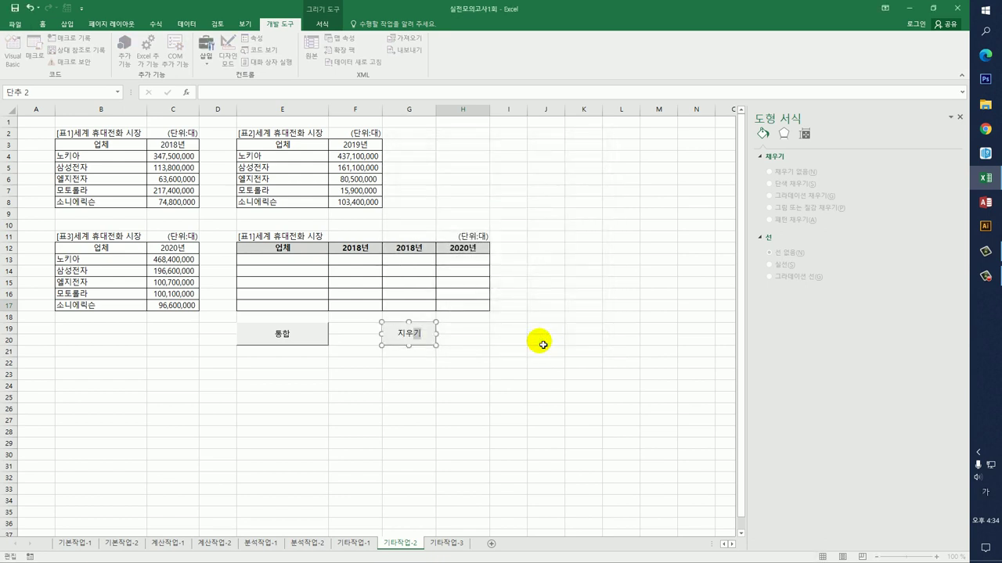
left_click(542, 343)
Step: Test the 통합 and 지우기 macro buttons alternately, ending with 통합 so the consolidated table is filled
left_click(304, 348)
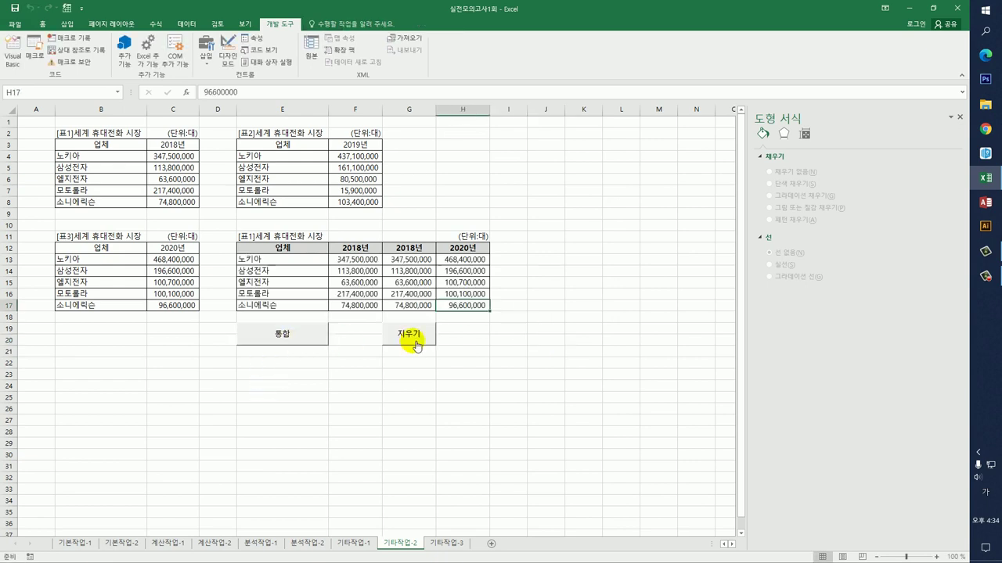
left_click(417, 345)
left_click(310, 338)
left_click(412, 335)
left_click(299, 338)
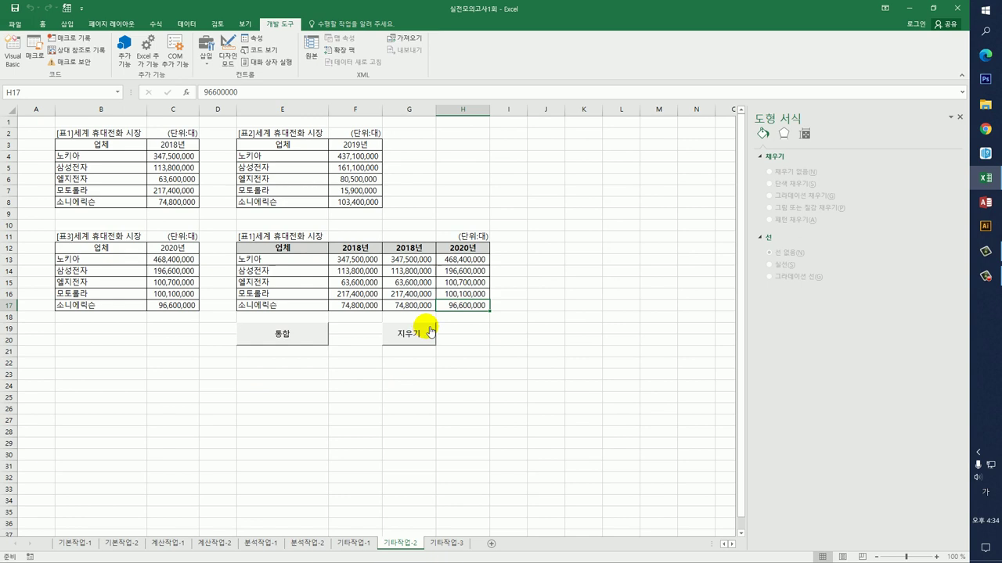
left_click(510, 421)
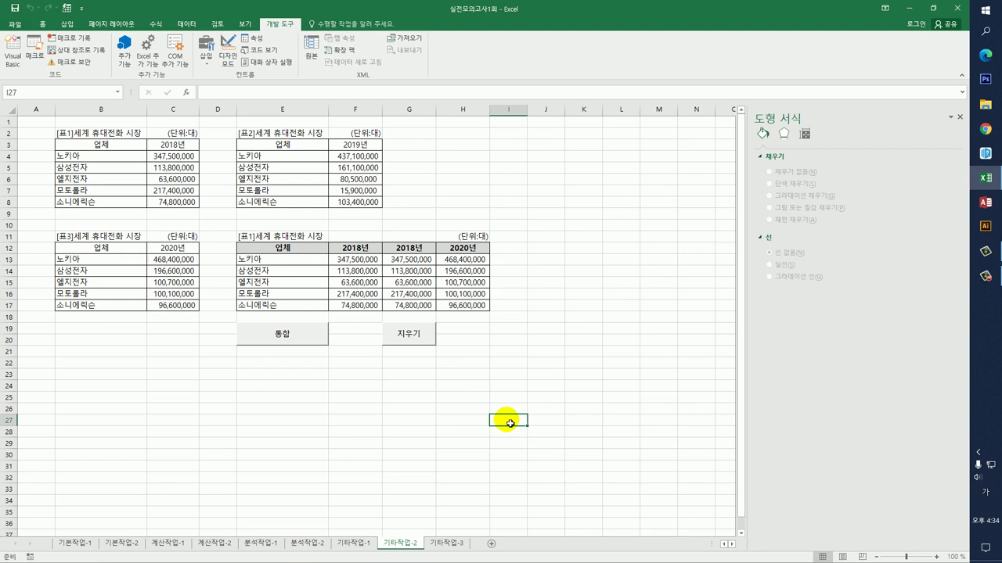
Step: On sheet 기타작업-3, turn on design mode and add 결제화면.Show to the 결제하기 button's click procedure
left_click(449, 544)
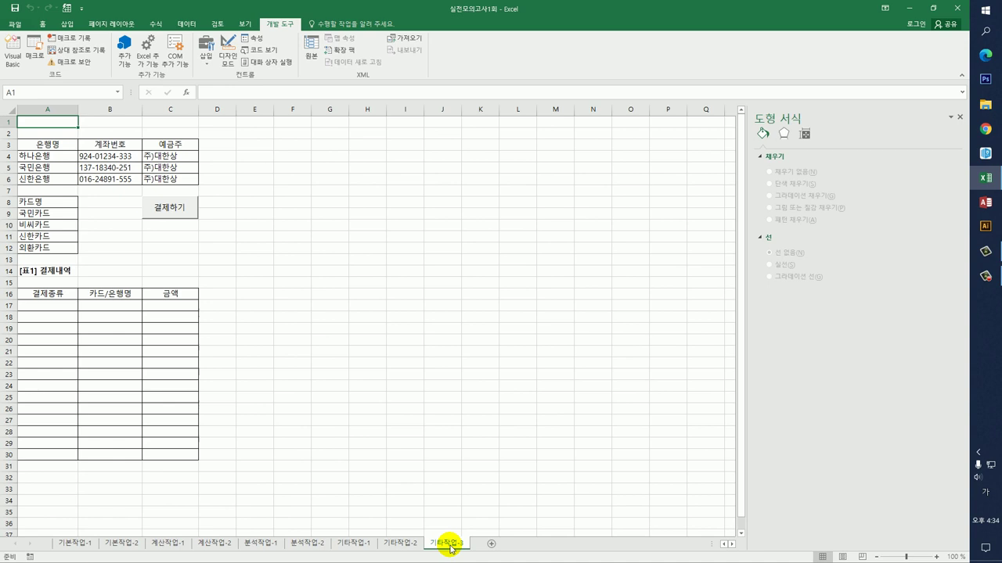
left_click(225, 67)
left_click(181, 212)
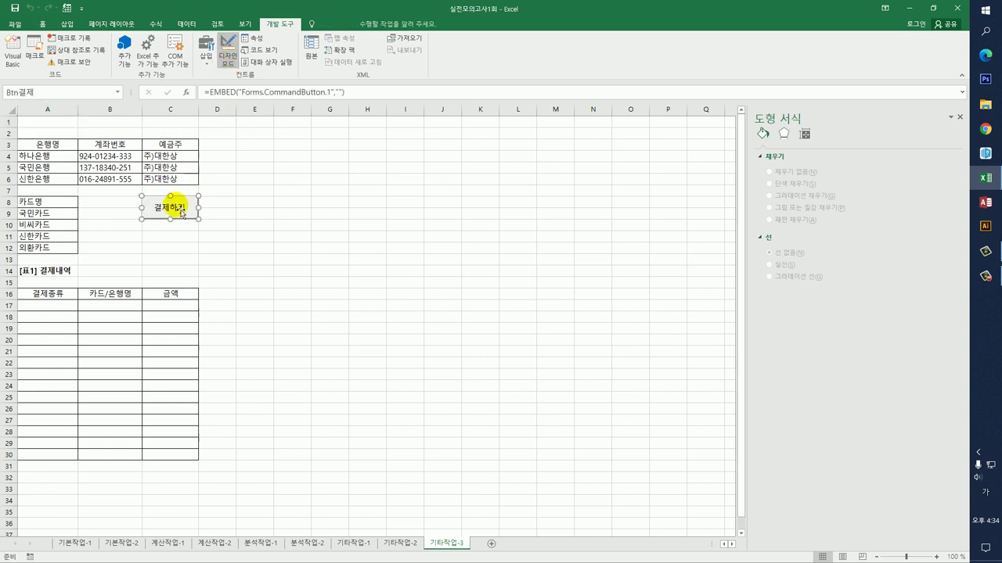
double_click(182, 212)
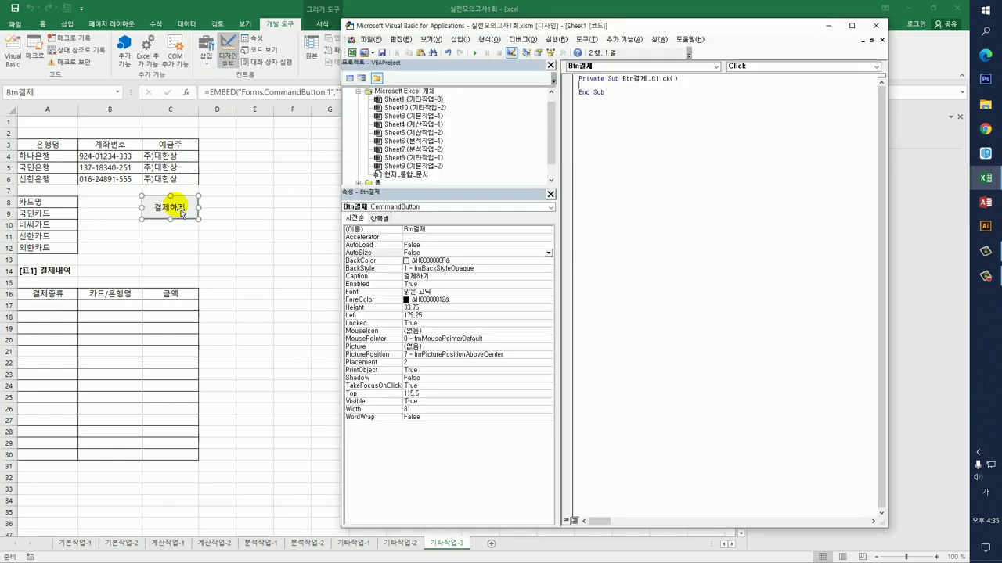
key("Tab")
type("결제화면")
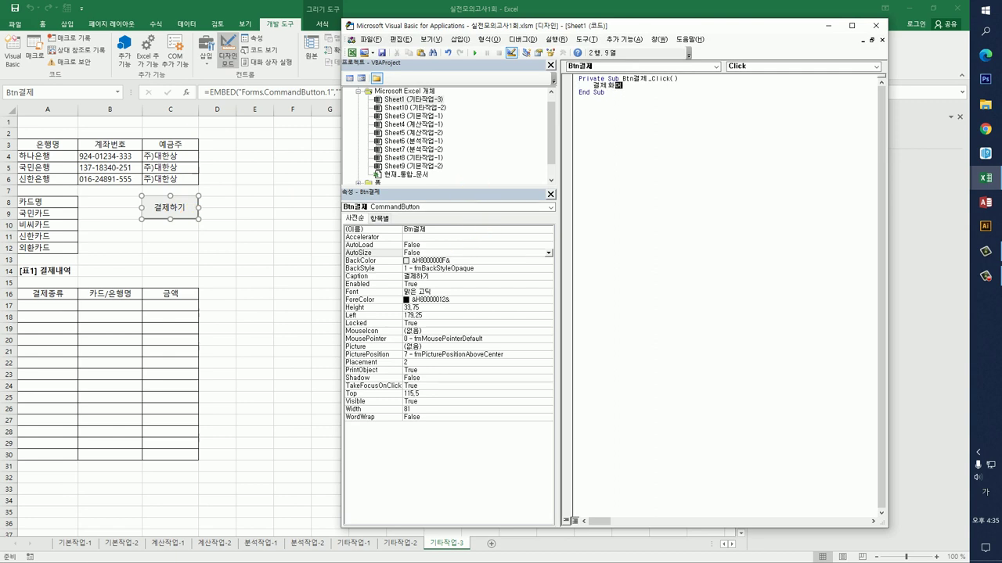
type(".Show")
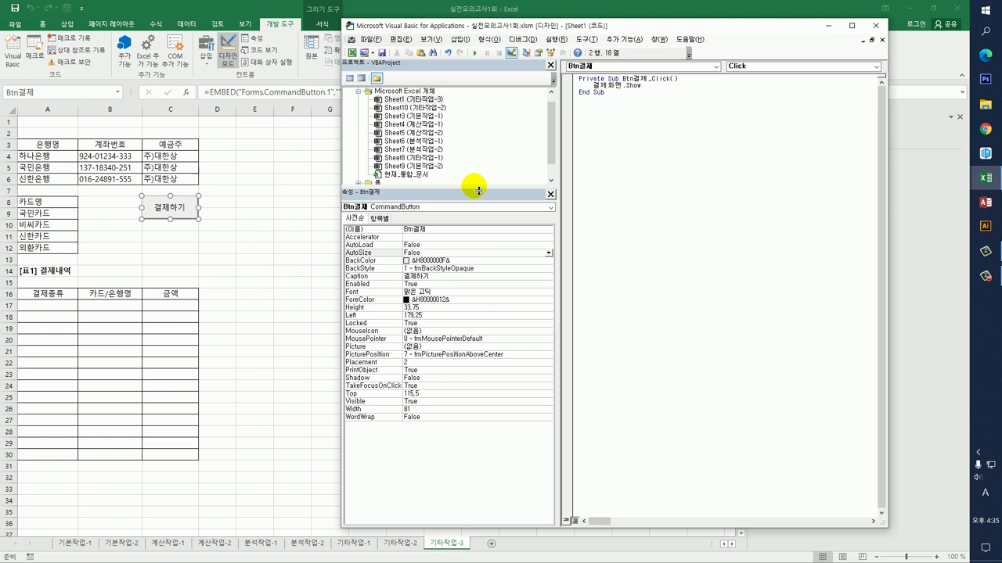
Step: Open the code of the 결제화면 form and add a UserForm Initialize event procedure
double_click(378, 183)
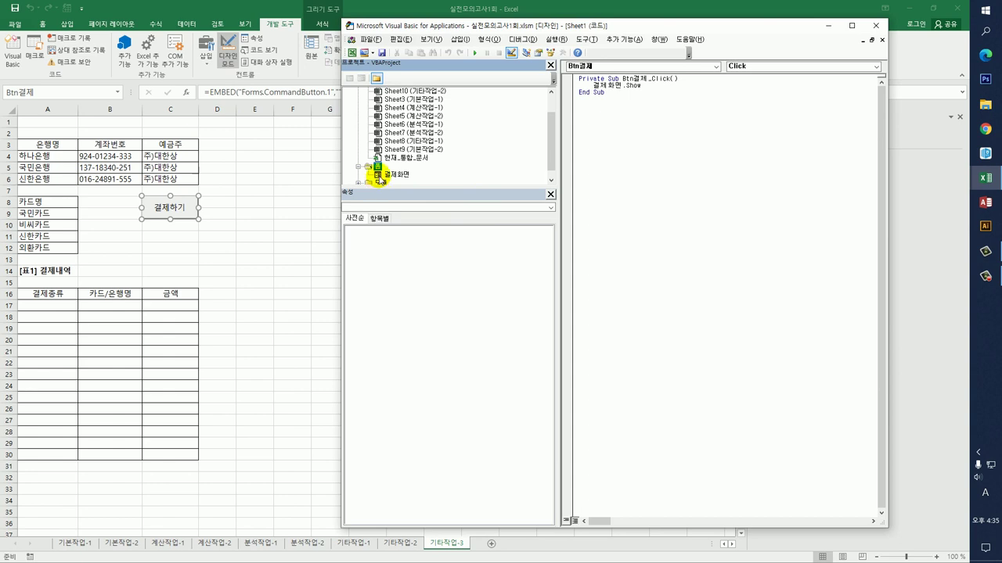
left_click(383, 175)
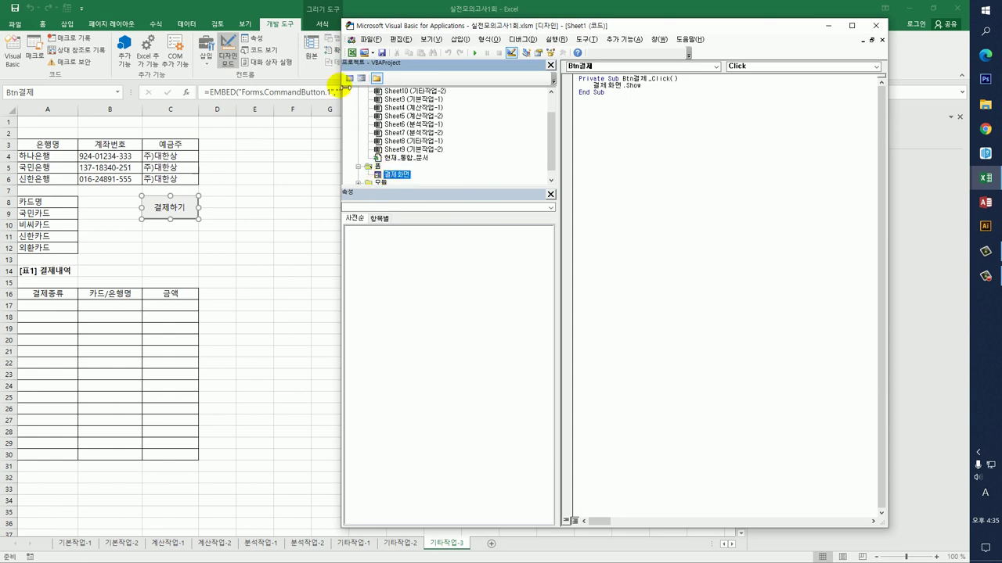
left_click(350, 79)
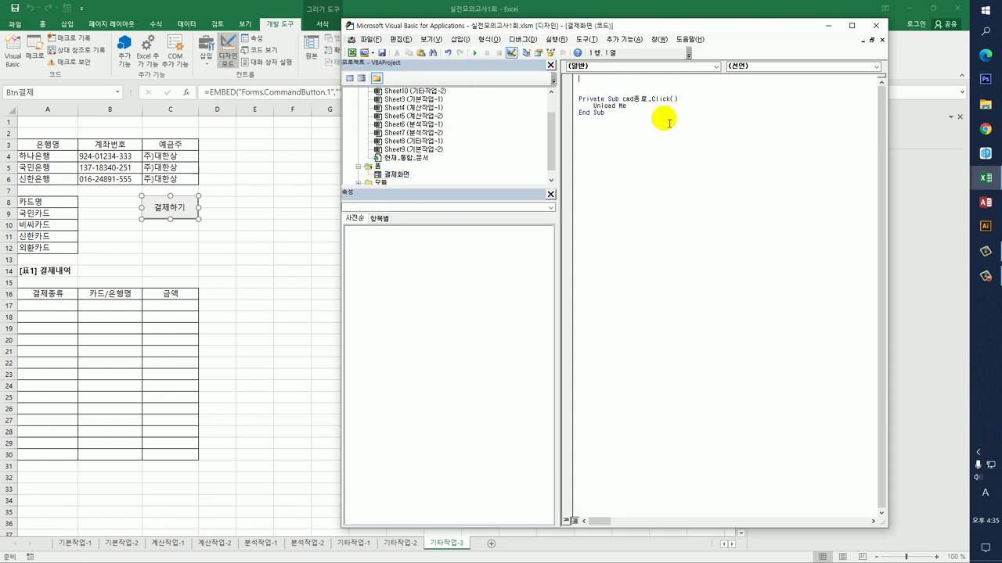
left_click(705, 66)
left_click(662, 131)
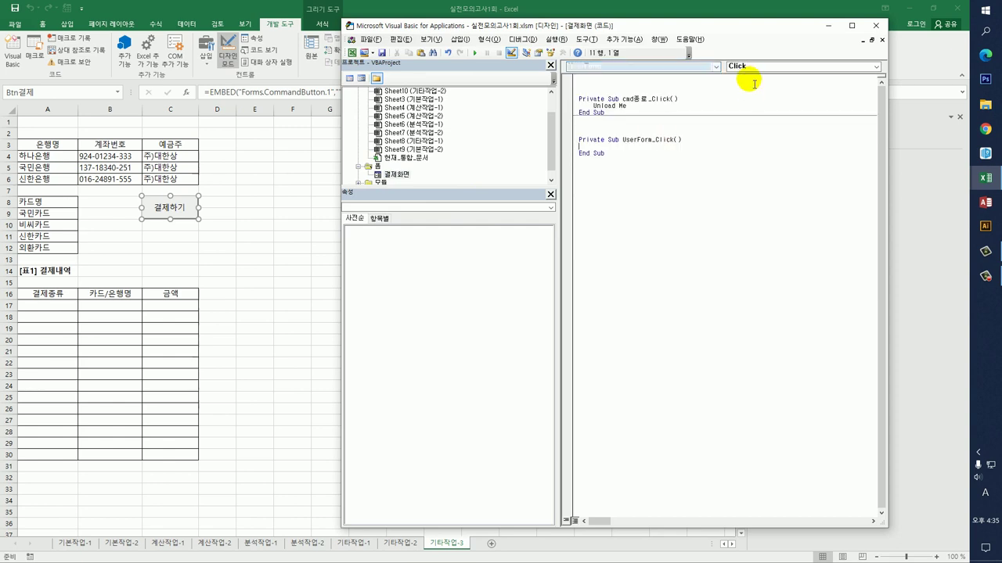
left_click(745, 67)
left_click(755, 125)
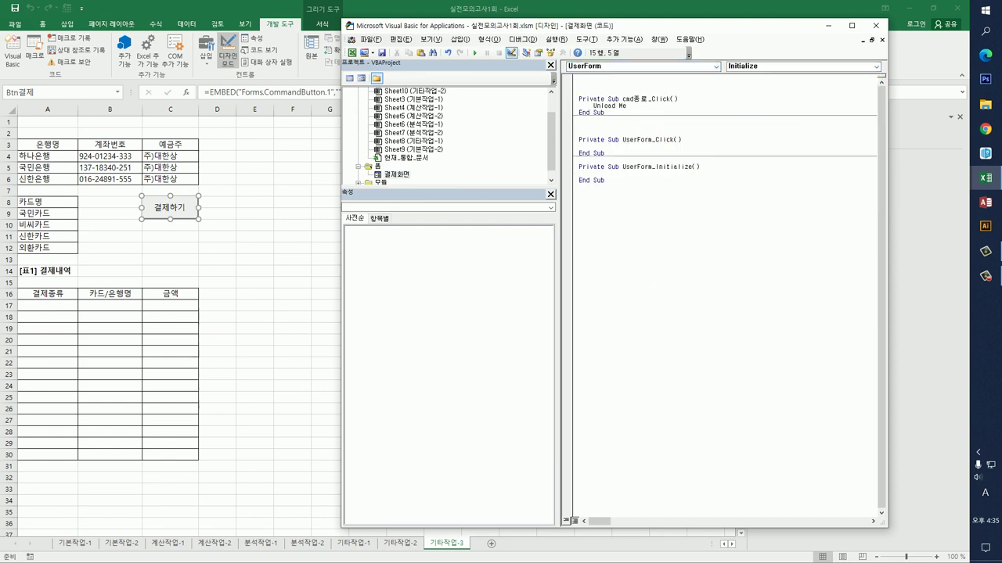
Step: Enter Opt신용 = True in the UserForm_Initialize procedure
type("op")
key("Hangul")
type("ㅅㄴ")
type("용 =")
key("Hangul")
type("true")
key("Down")
key("Up")
key("Left")
key("Left")
key("Left")
key("Left")
key("Left")
key("Left")
type("t")
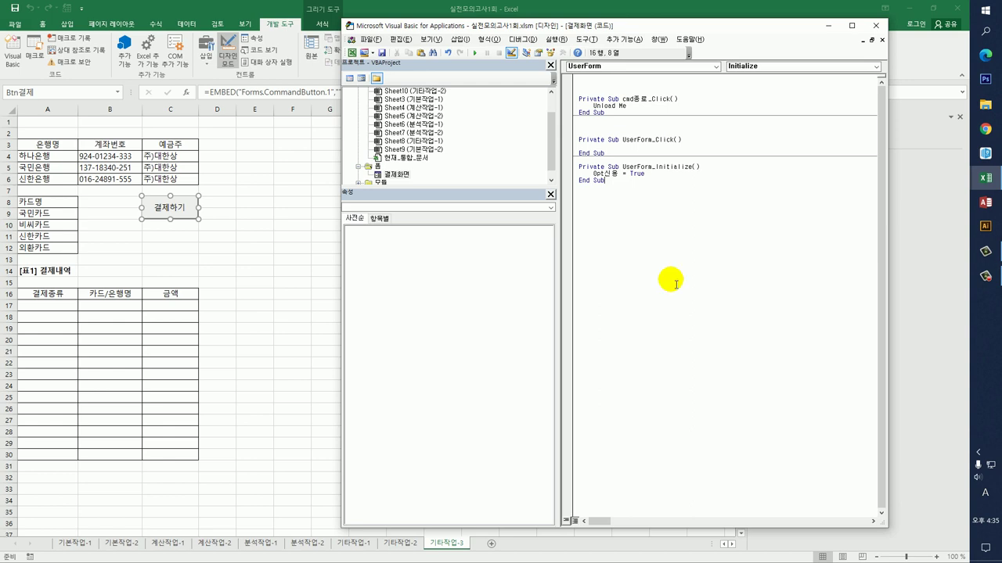
Step: Check the 신용카드 and 선택 control names on the 결제화면 form and add a DropButtonClick event procedure for cmb선택
left_click(397, 175)
double_click(397, 174)
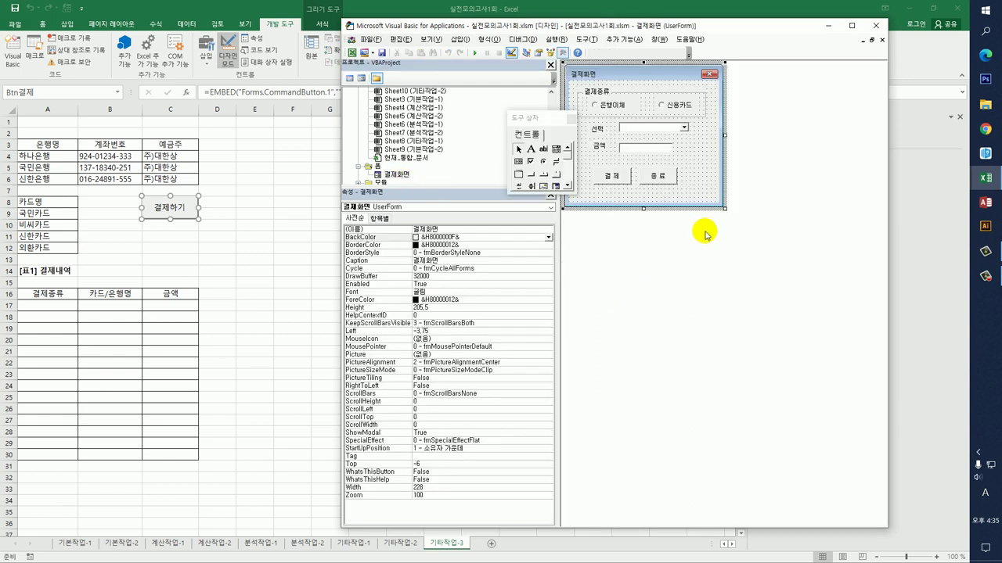
left_click(678, 104)
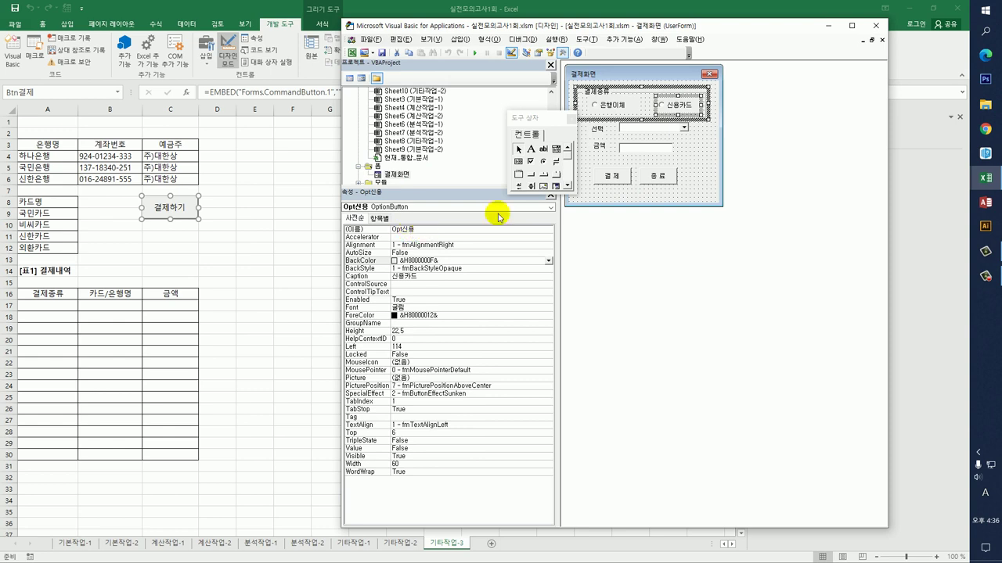
left_click(630, 132)
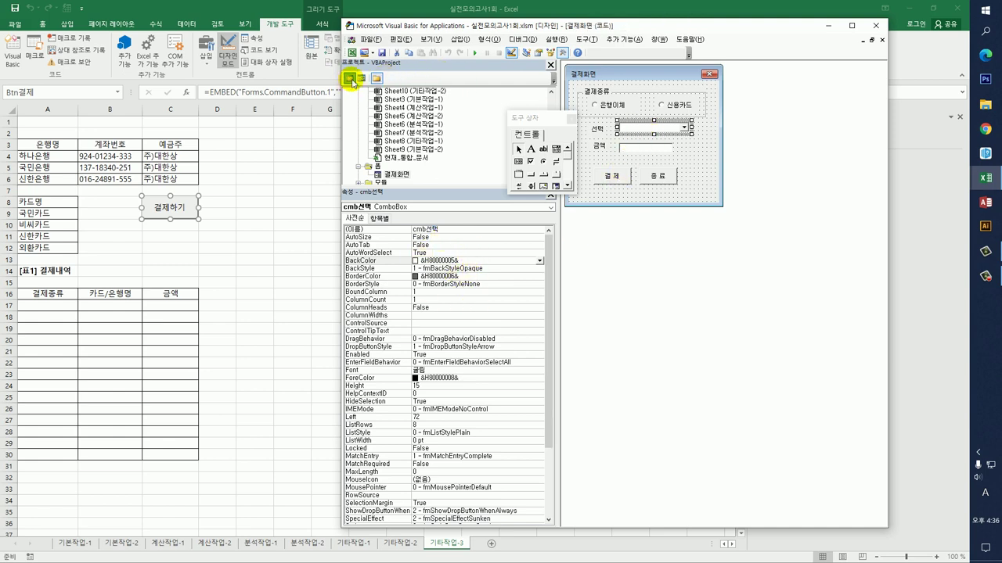
left_click(353, 82)
left_click(683, 69)
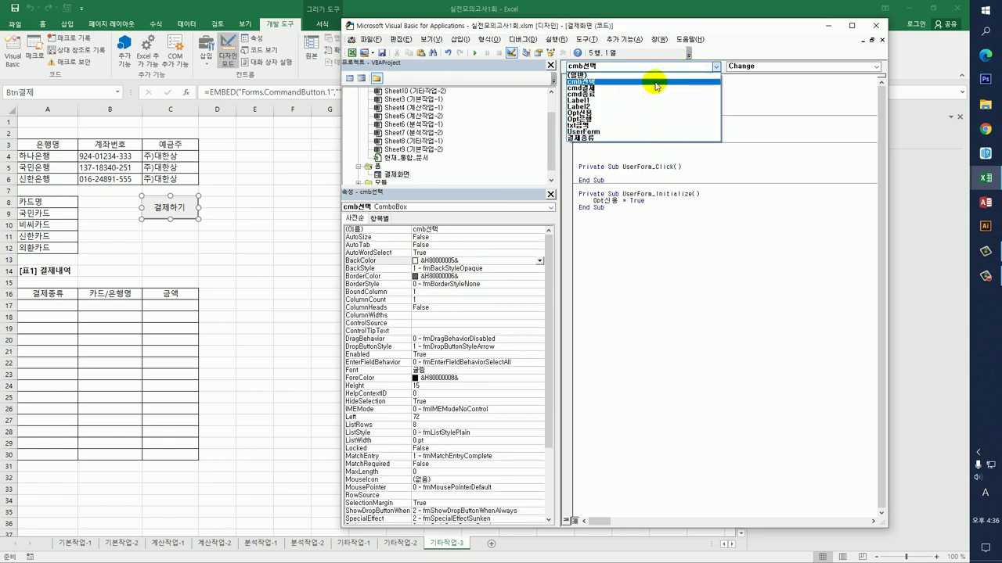
left_click(656, 83)
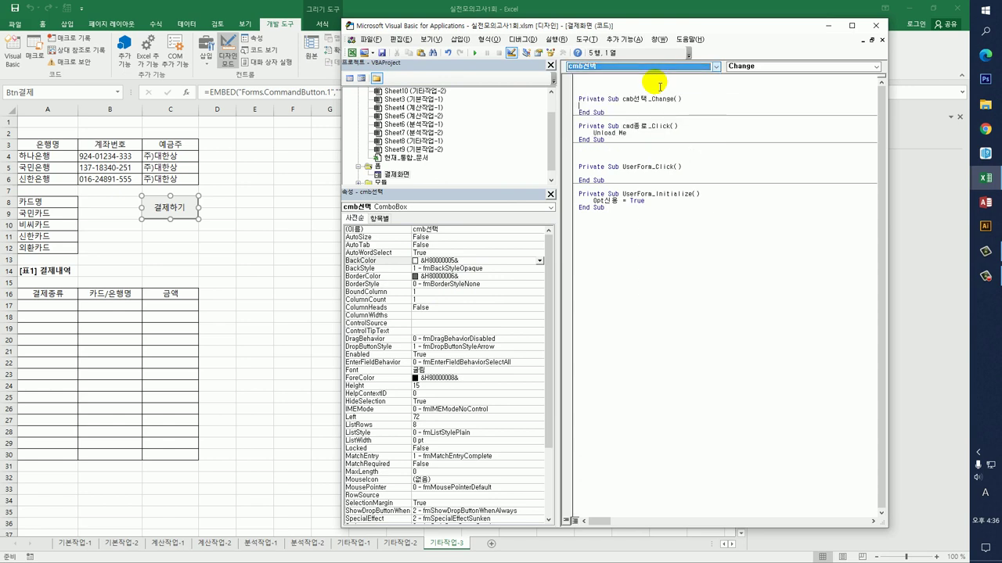
left_click(756, 69)
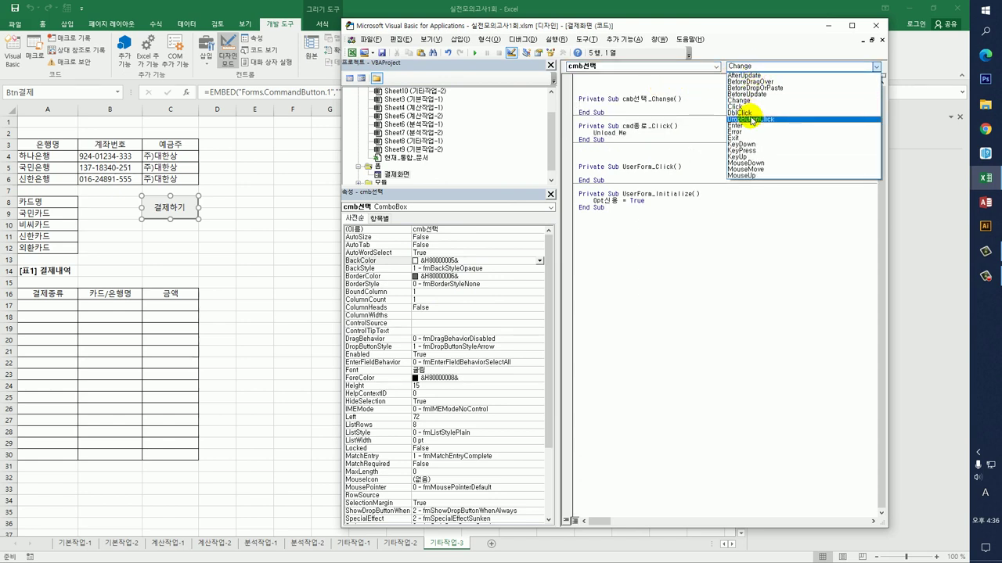
left_click(753, 119)
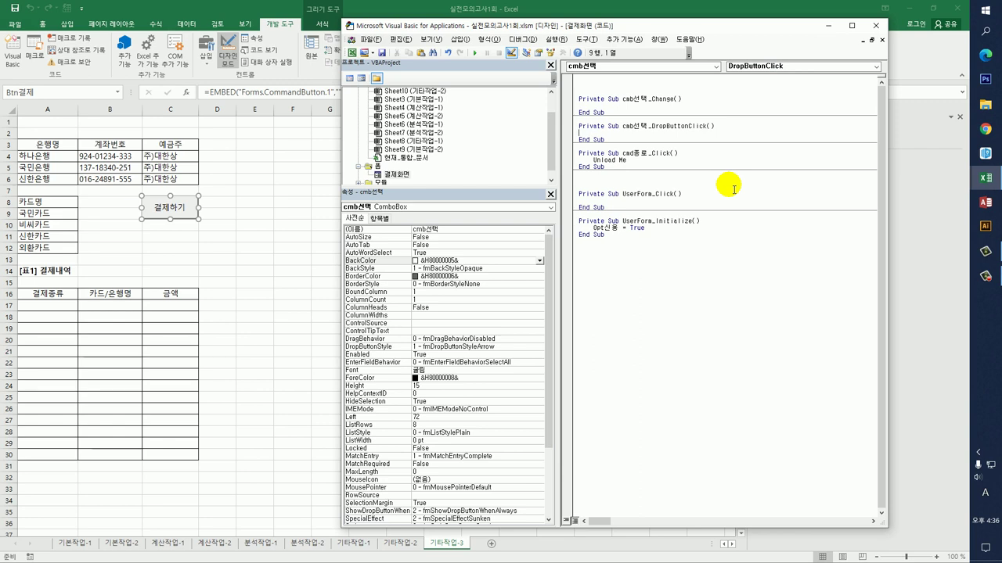
Step: Enter the condition If Opt은행 = True Then in the cmb선택_DropButtonClick procedure
key("Return")
key("Tab")
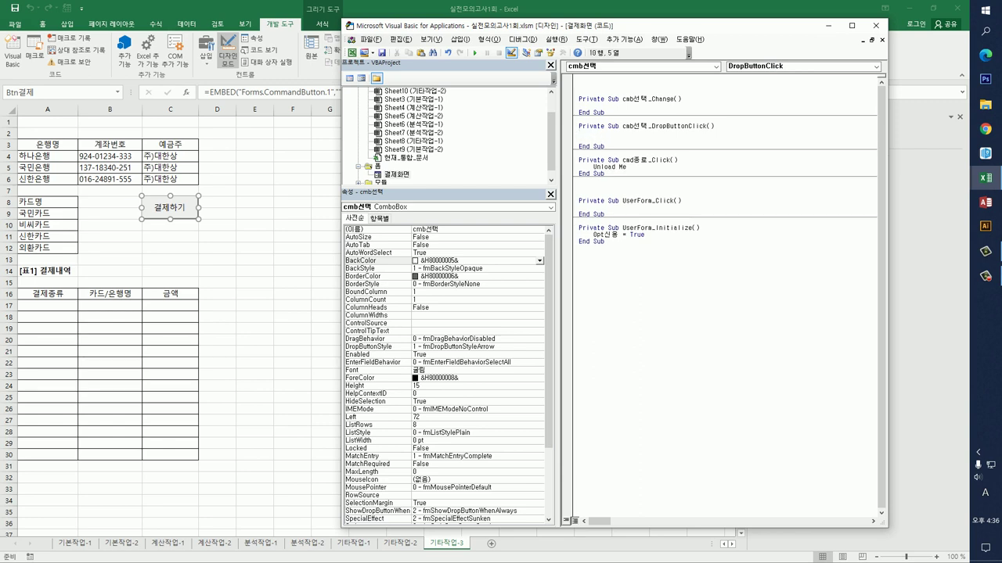
type("if opt은행 =ㅅ")
key("BackSpace")
key("Hangul")
type("true then")
key("Return")
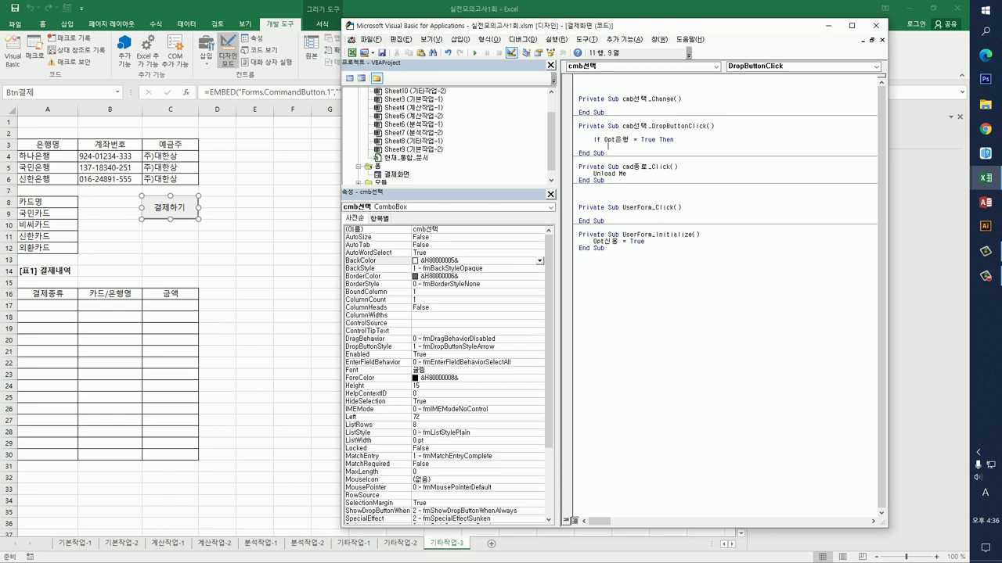
Step: Inside the If block, set cmb선택.RowSource to "A4:A6"
type("cmb선택.row")
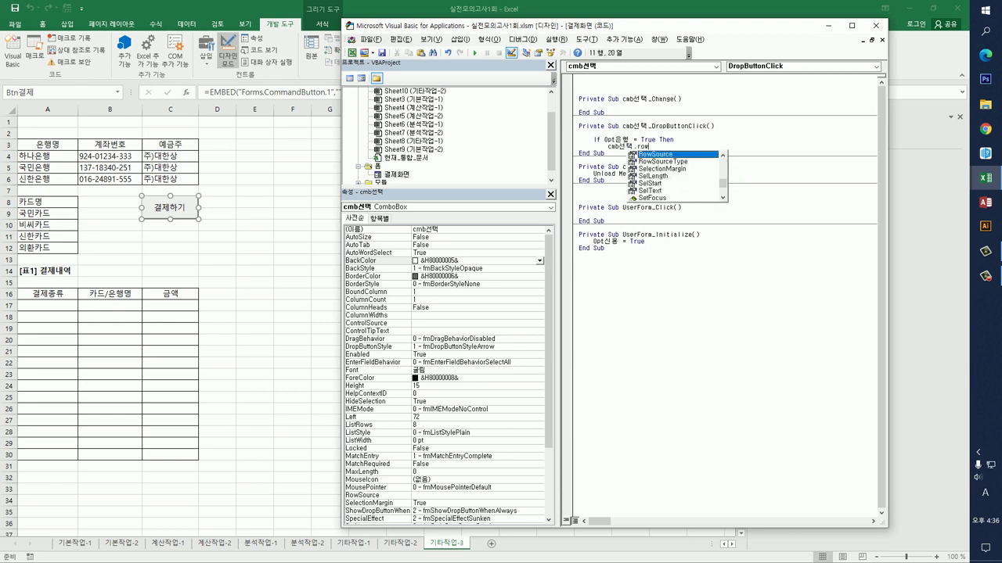
key("Tab")
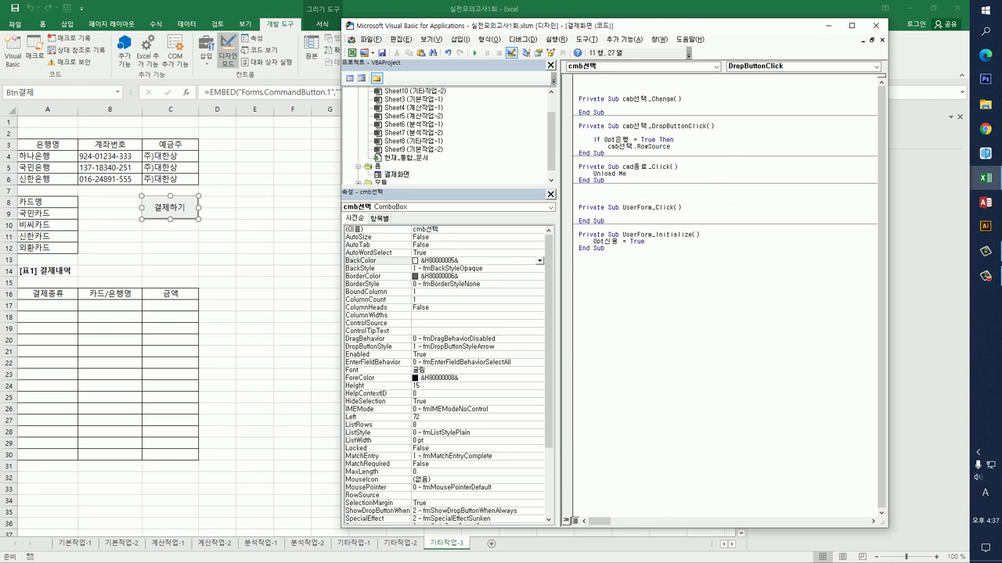
type("=")
type("\"")
type("ㅅ")
type("4:A")
type("6\"")
key("Return")
key("Hangul")
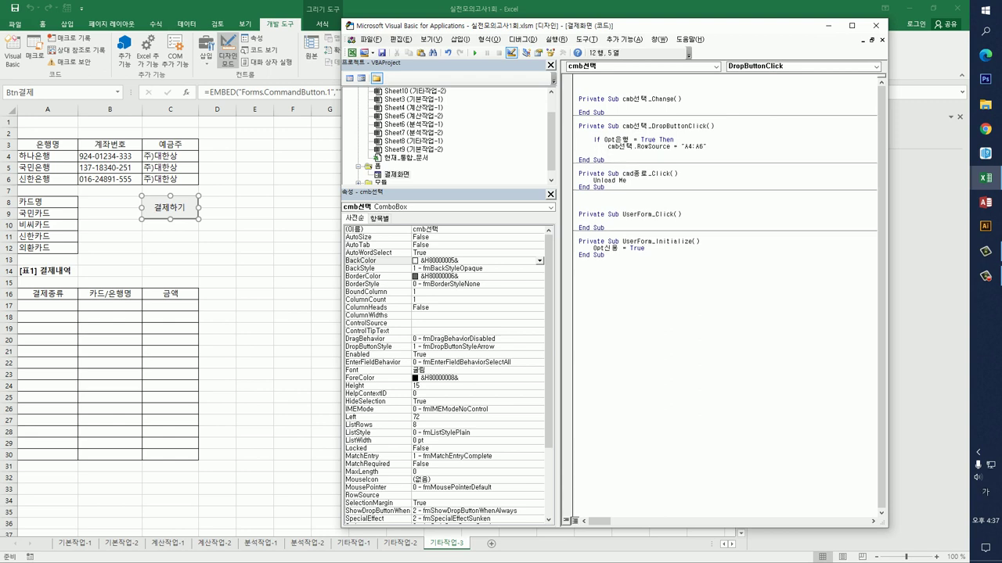
Step: Add an Else branch and copy the cmb선택.RowSource line into it
type("던ㄷ")
key("BackSpace")
key("BackSpace")
key("Hangul")
type("else")
key("Return")
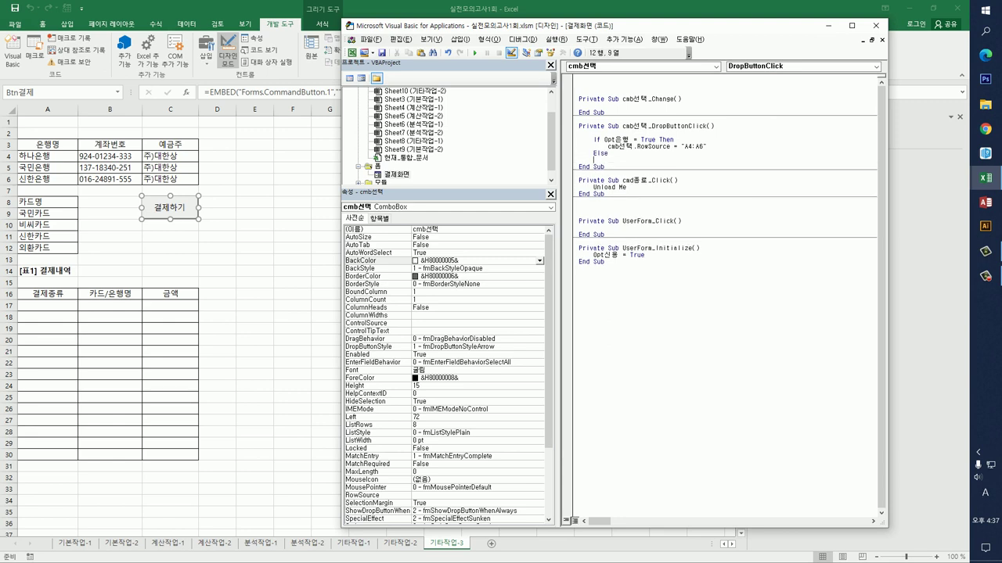
key("Up")
key("shift+End")
key("ctrl+c")
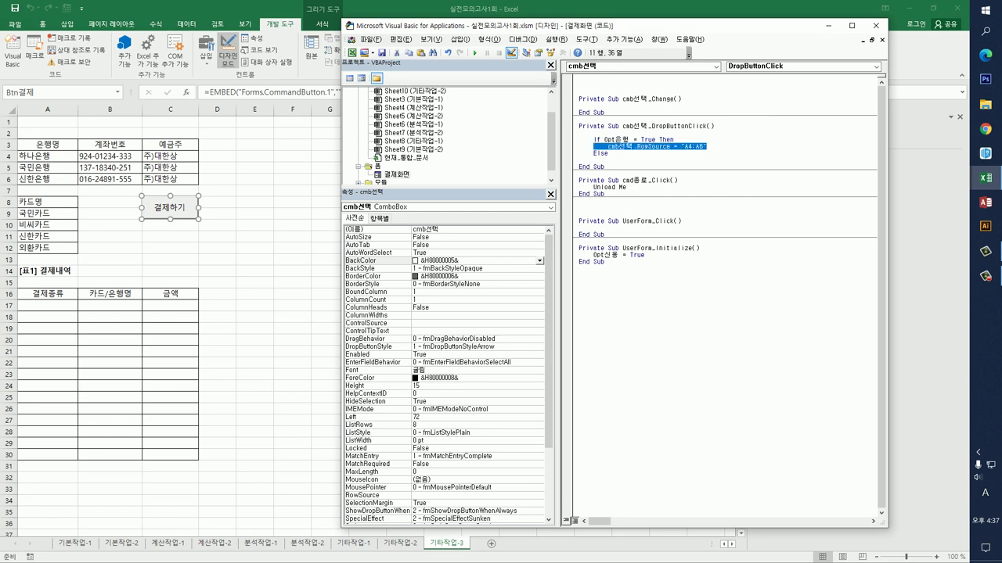
left_click(593, 159)
key("ctrl+v")
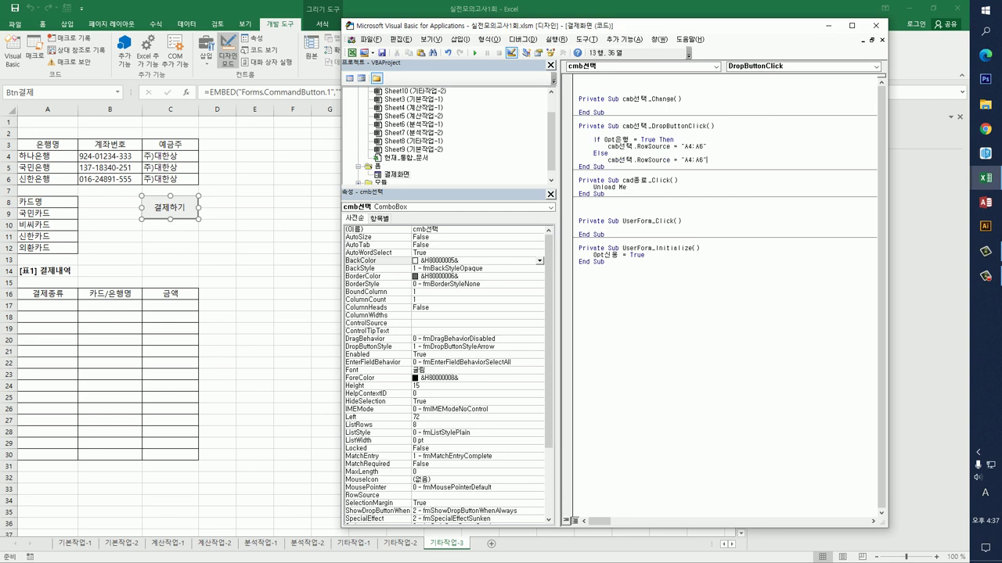
Step: Change the Else branch's RowSource range to "A9:A12" and close the block with End If
left_click(689, 160)
left_click(690, 159)
left_click(688, 160)
type("9:A12")
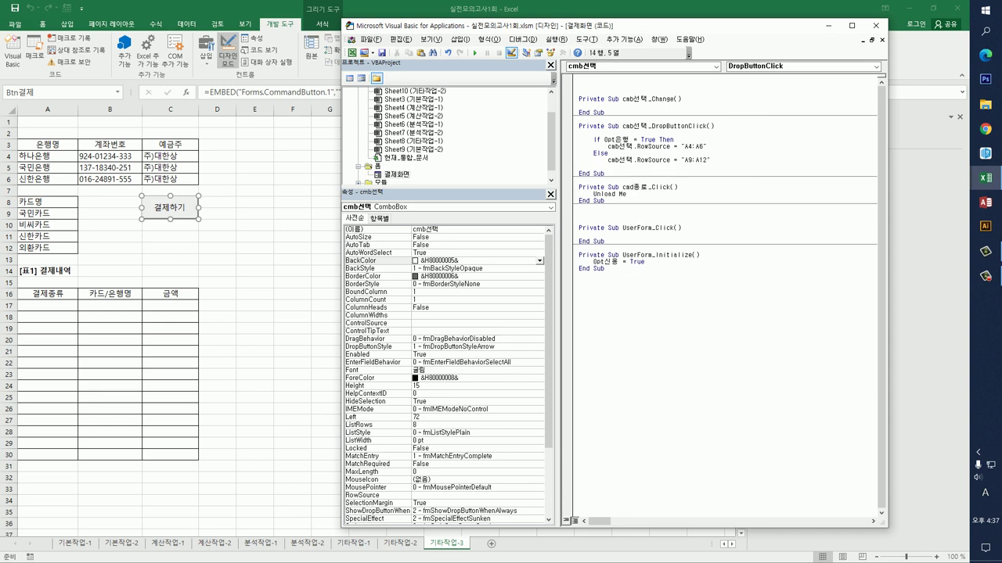
type("if")
key("Return")
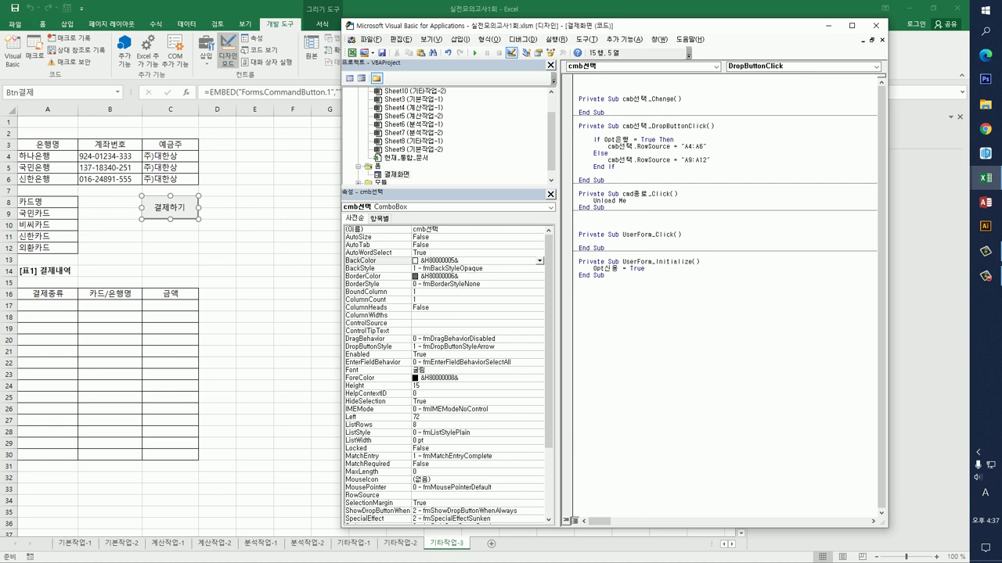
Step: Turn off design mode on the sheet, open the payment form with 결제하기 and move it closer to the tables
left_click(290, 202)
left_click(228, 49)
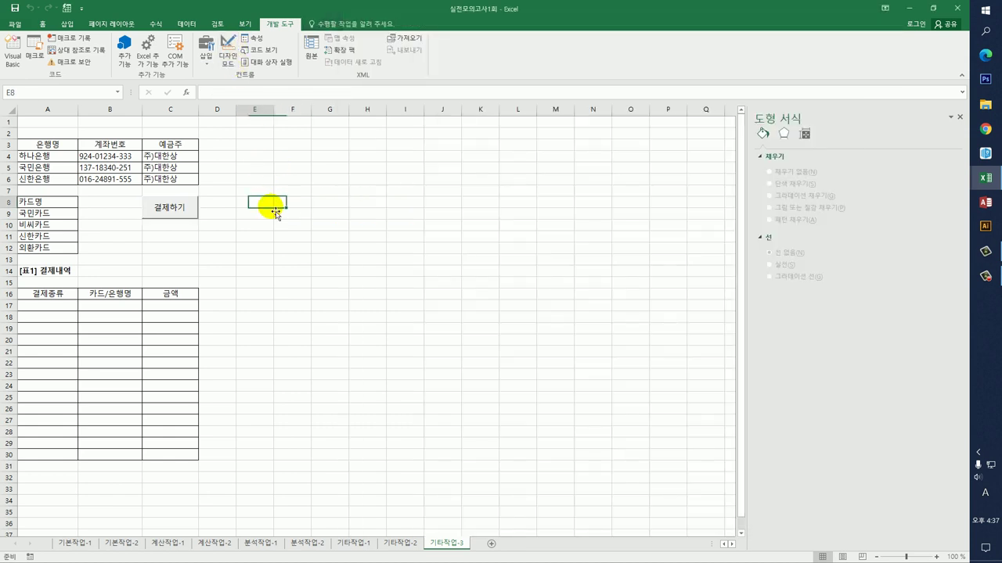
left_click(196, 213)
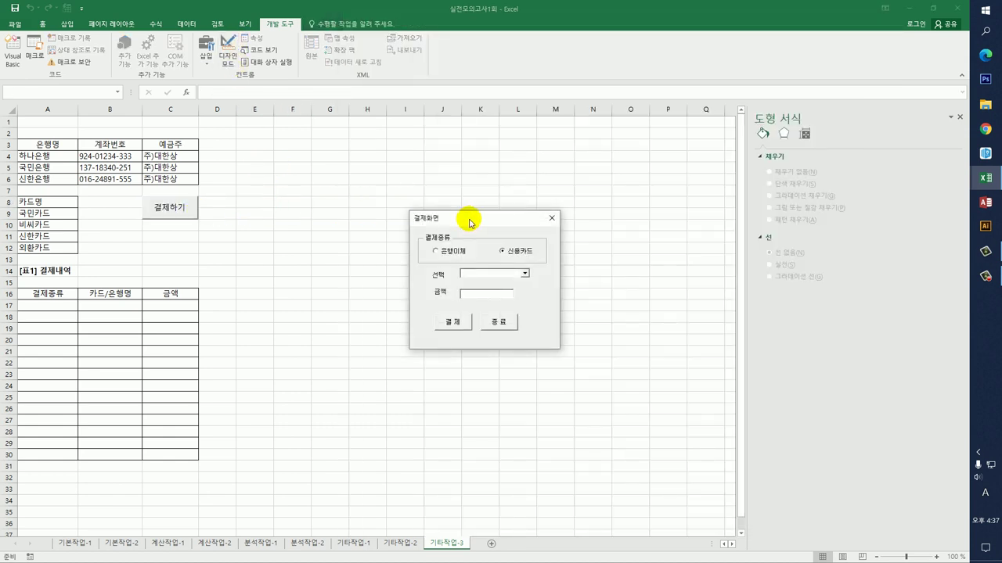
left_click_drag(470, 221, 348, 135)
left_click(399, 176)
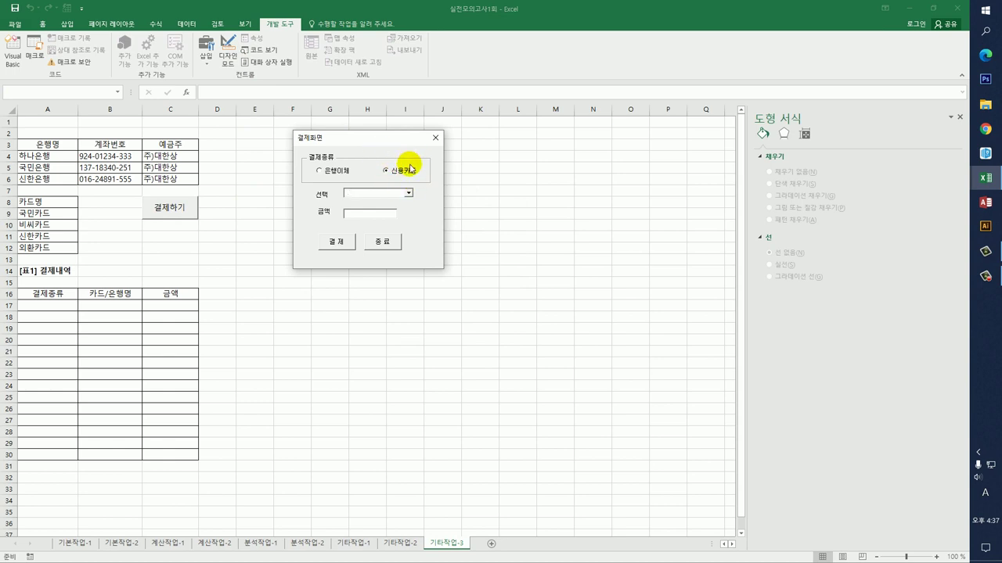
Step: Check the 선택 list with 신용카드 and with 은행이체 selected, and close the form
left_click(407, 193)
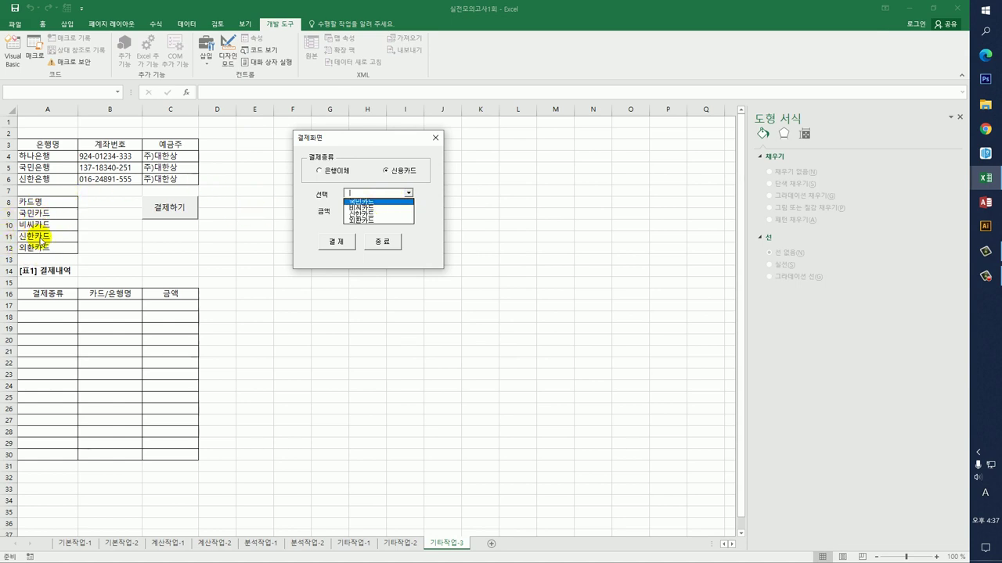
left_click(320, 174)
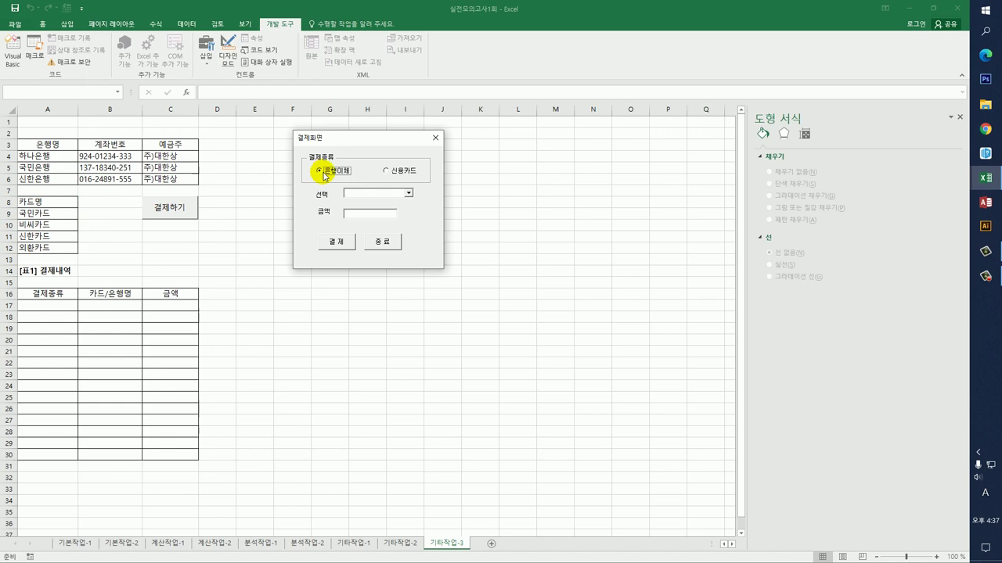
left_click(408, 193)
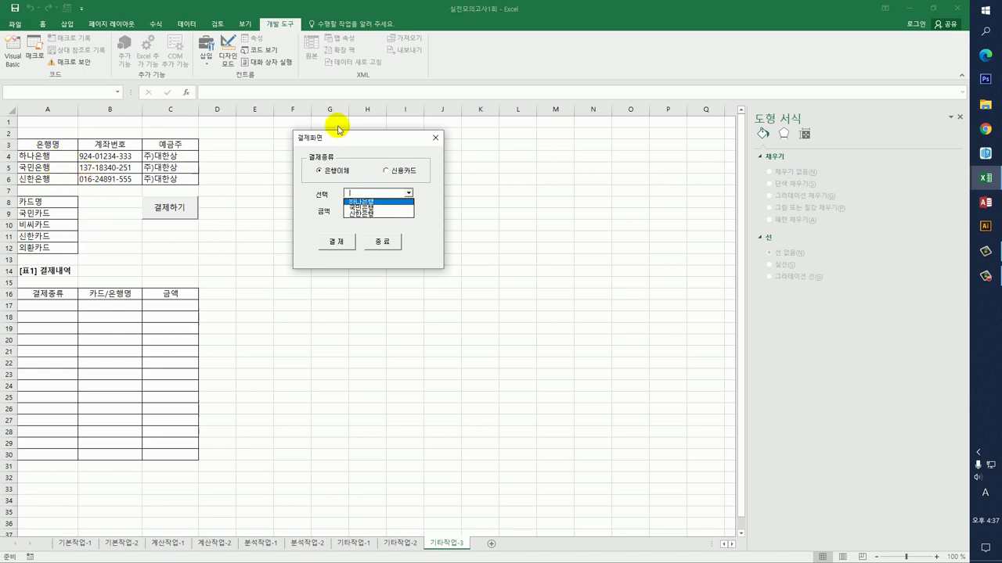
left_click(434, 142)
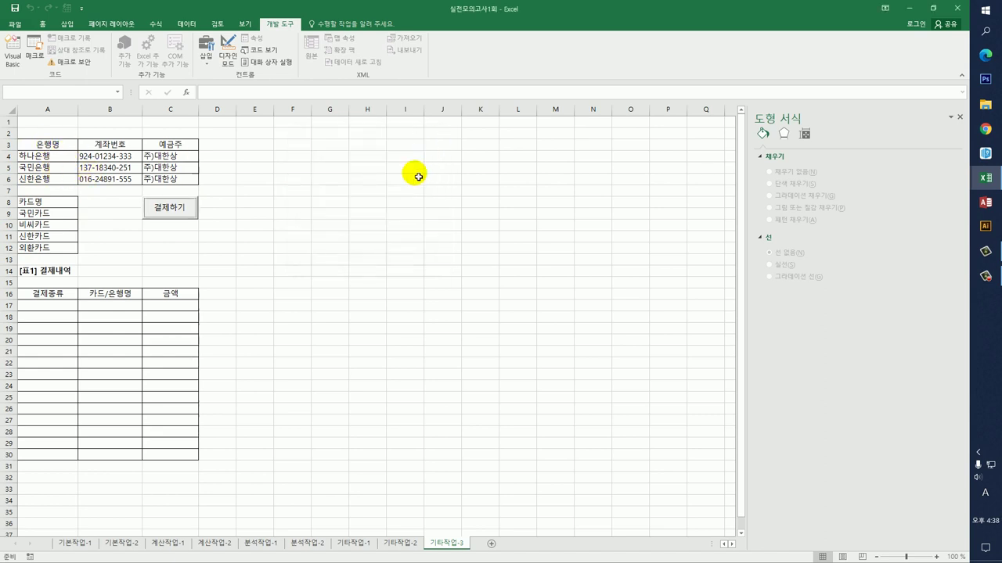
Step: Return to the 결제화면 form in the Visual Basic editor and add a click event procedure for the 결제 button
left_click(403, 201)
left_click(13, 58)
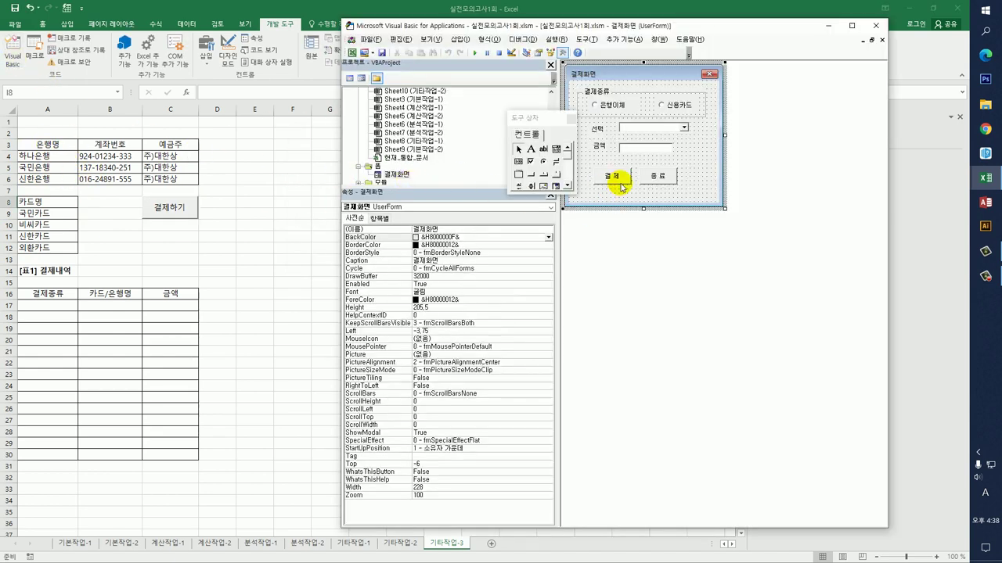
double_click(622, 184)
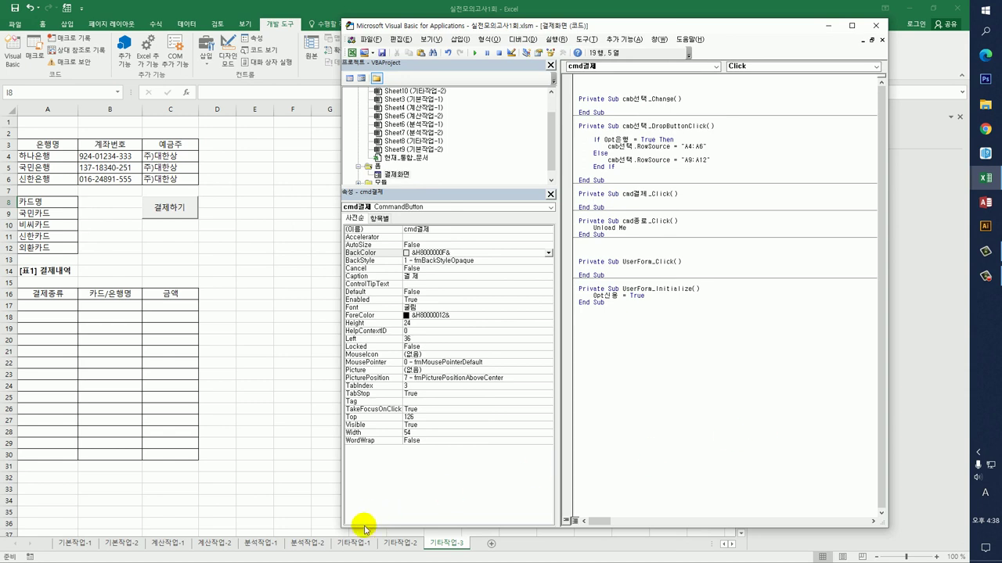
Step: Examine the 표1 결제내역 header row on the sheet together with the rows directly above and below it
key("alt+F11")
left_click(60, 298)
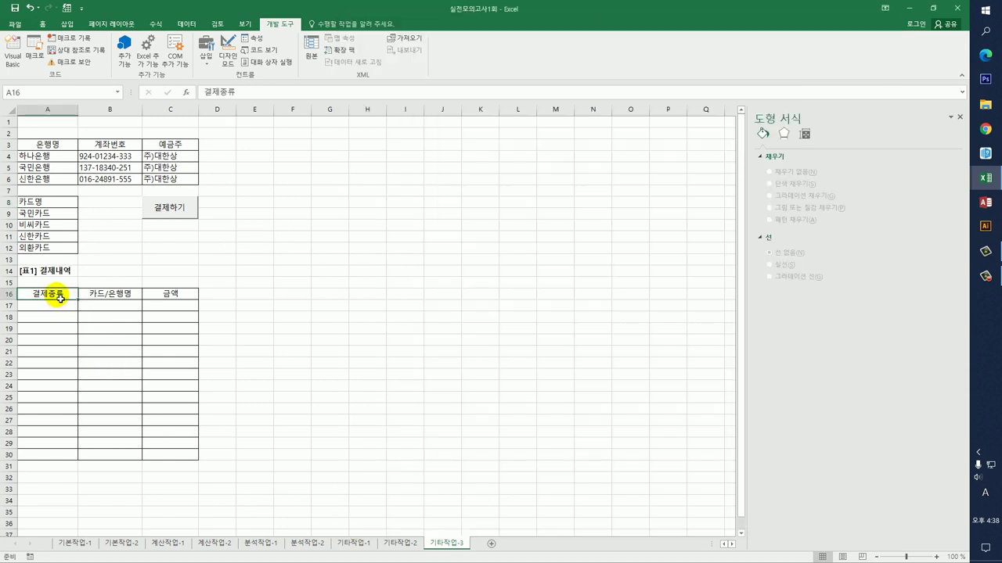
left_click_drag(60, 299, 165, 298)
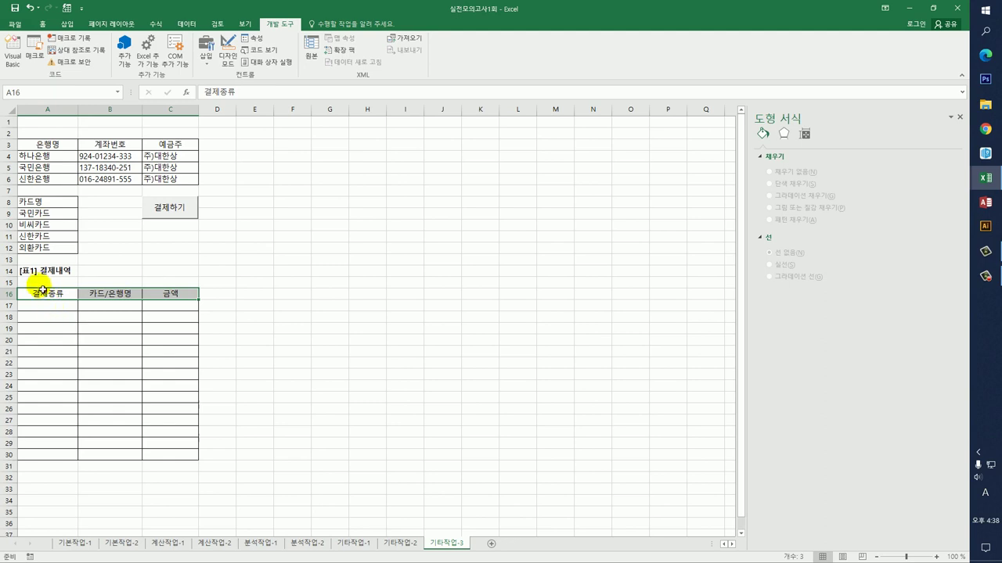
left_click_drag(35, 284, 178, 285)
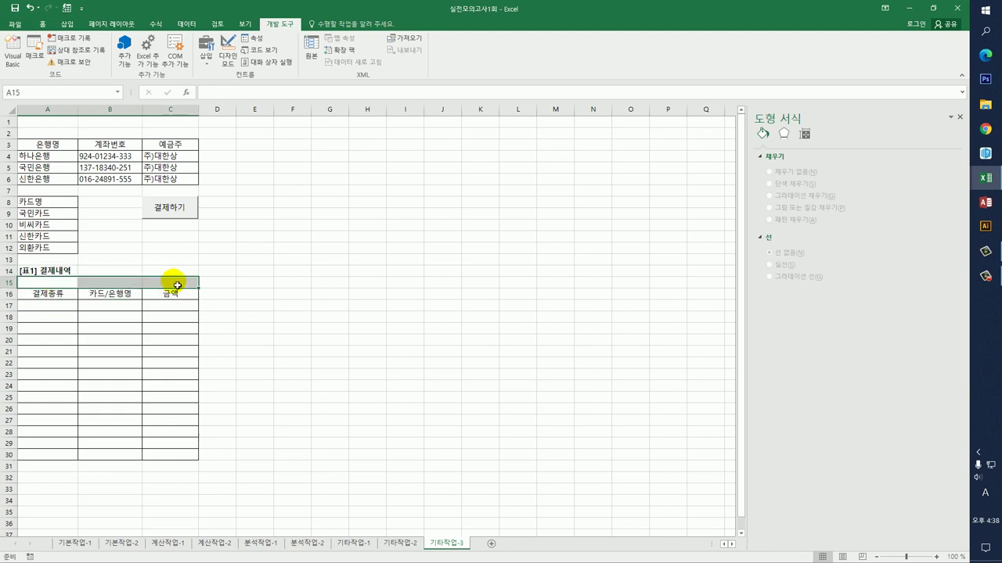
left_click(54, 296)
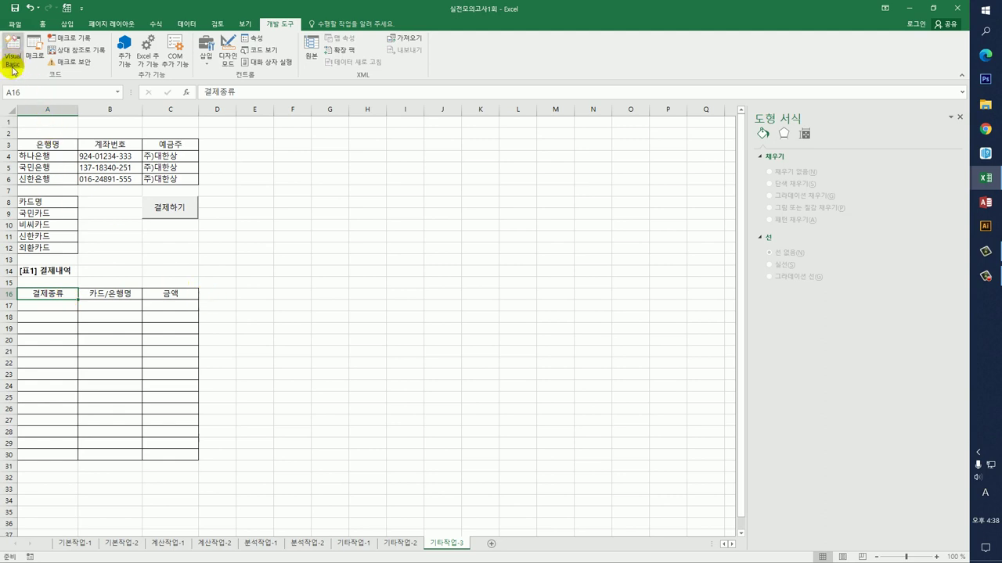
left_click(45, 310)
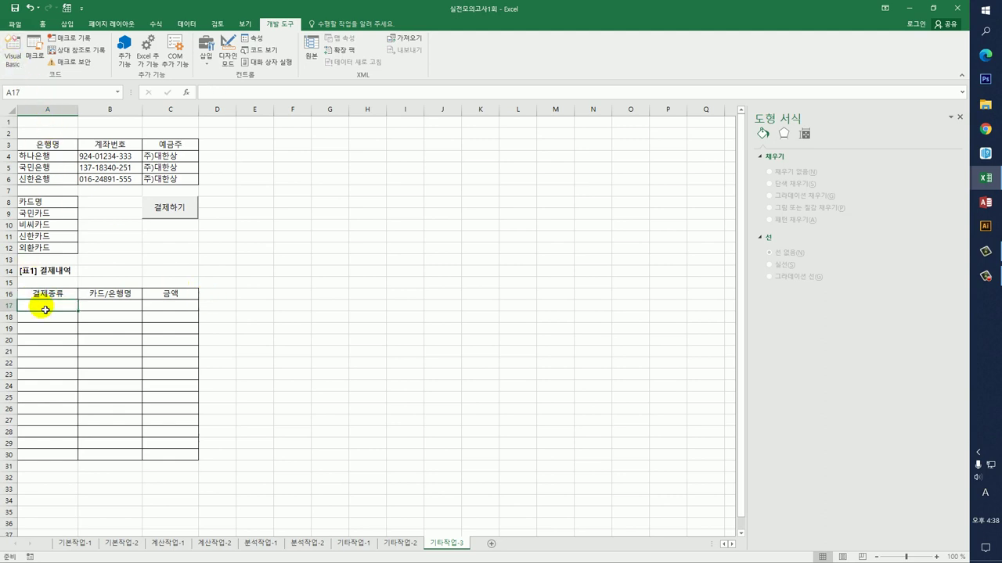
left_click_drag(39, 294, 154, 295)
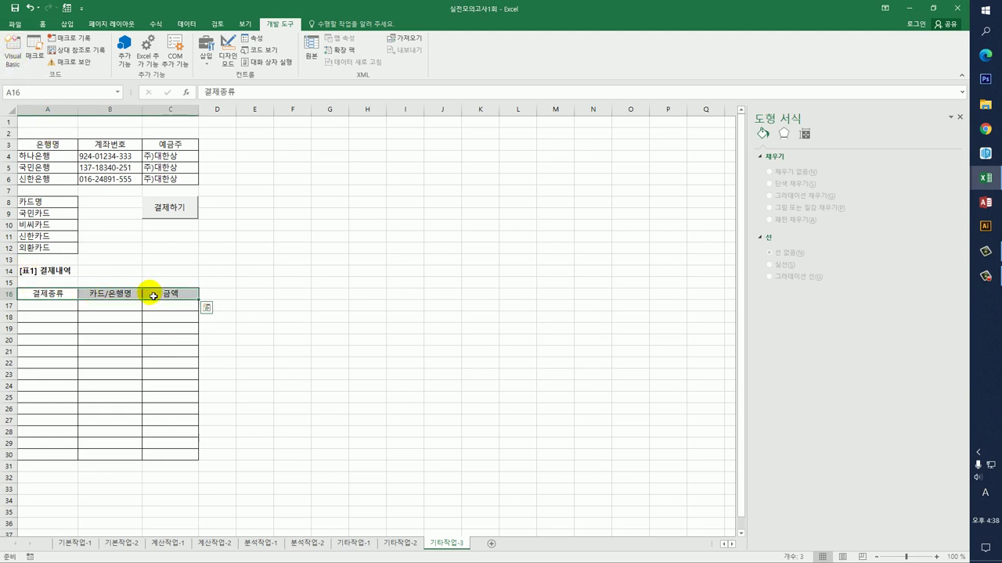
left_click(32, 308)
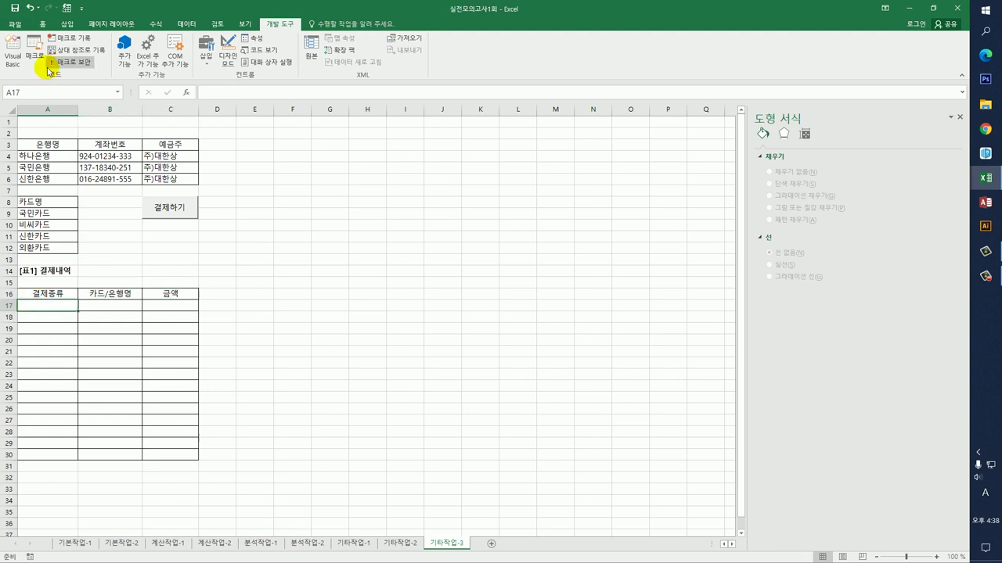
Step: Return to the Visual Basic editor and write i = Range("A16").CurrentRegion.Rows.Count + 16 in the cmd결제 click procedure
left_click(12, 51)
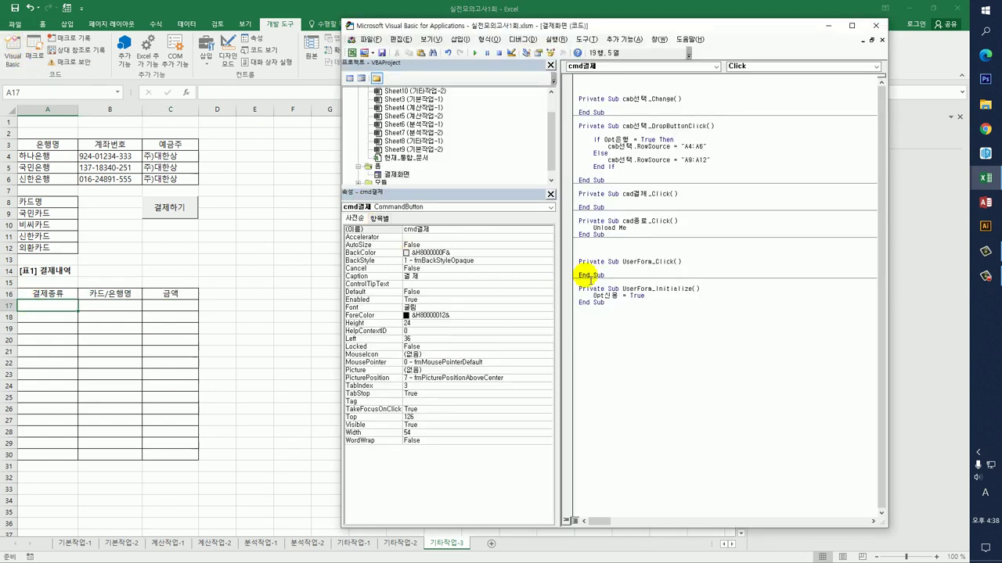
type("ra")
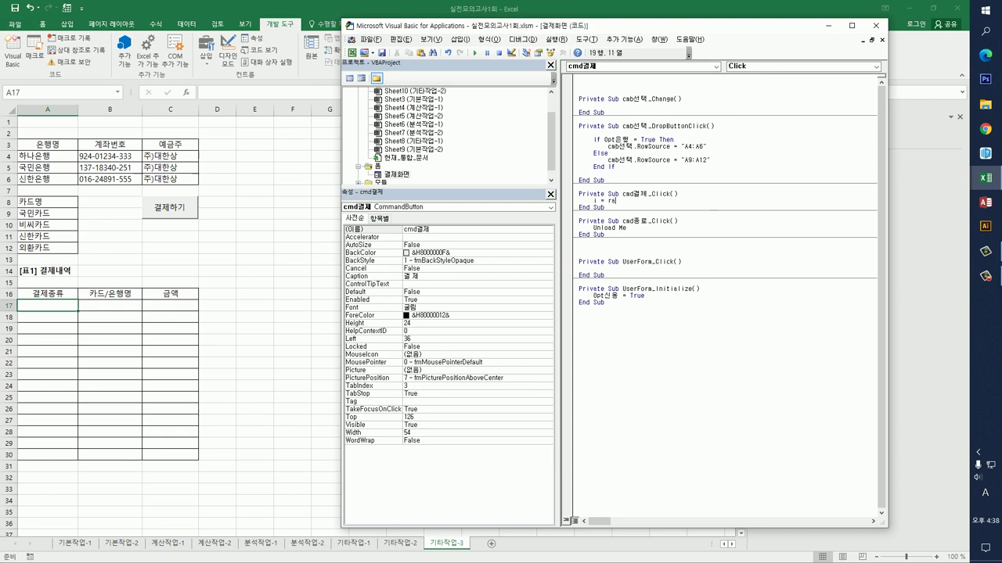
type("nge(\"A16")
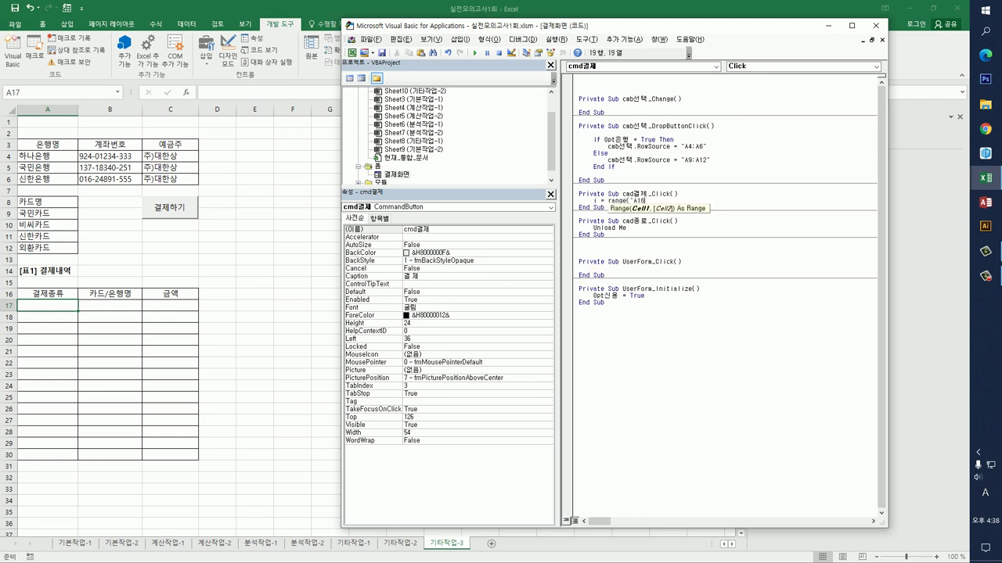
type("\").CurrentRegion")
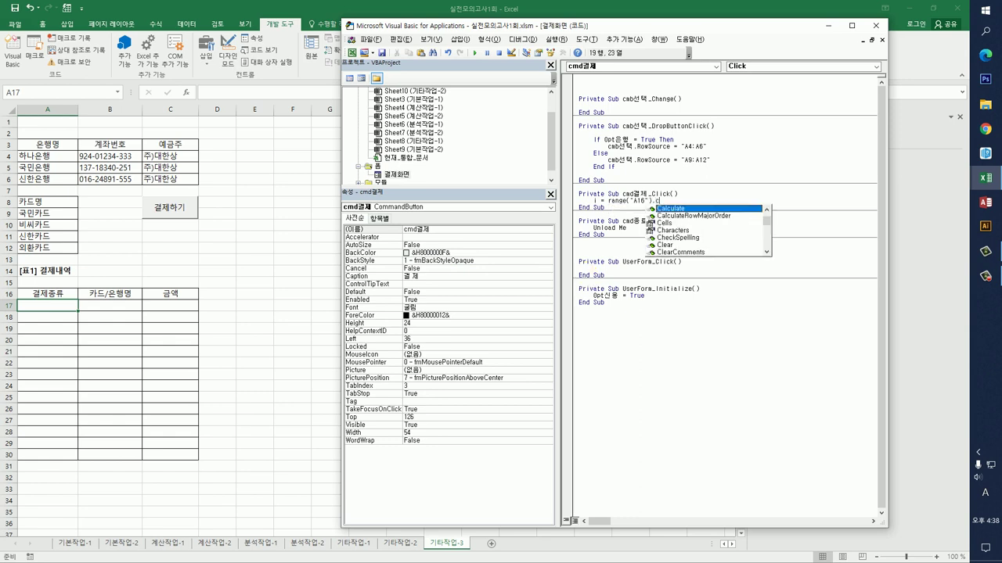
left_click(588, 277)
type(".")
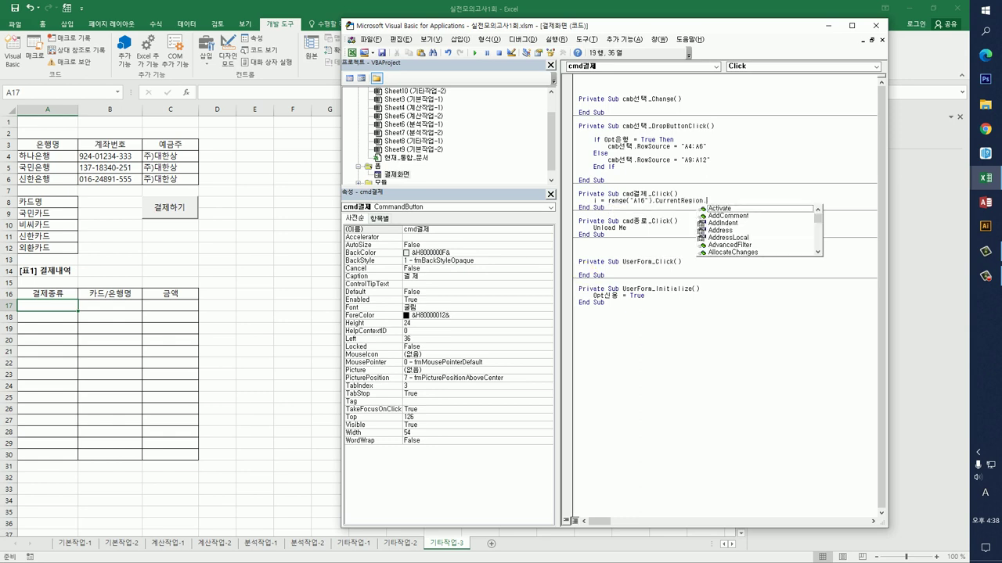
type("Rows.count ")
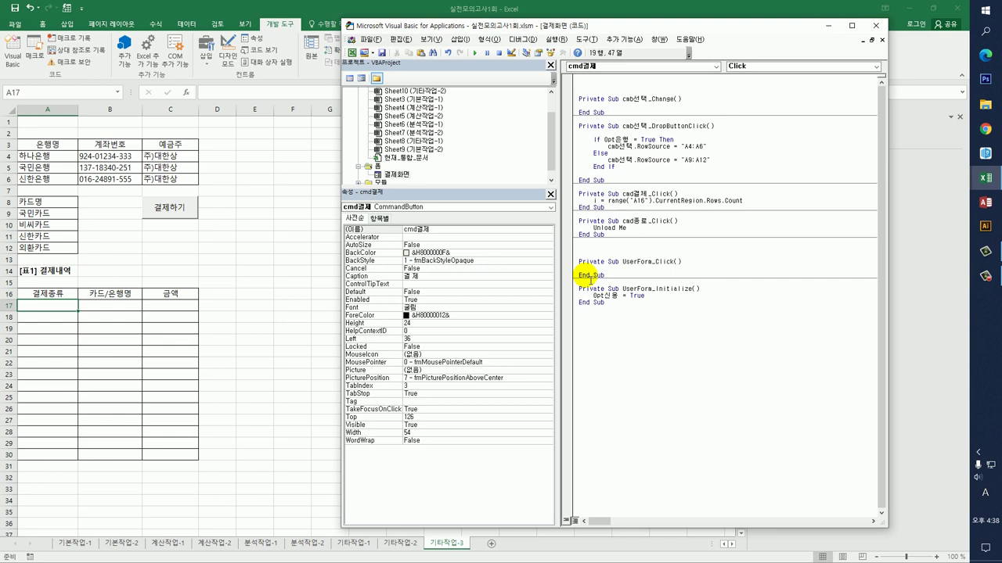
type("+ 16")
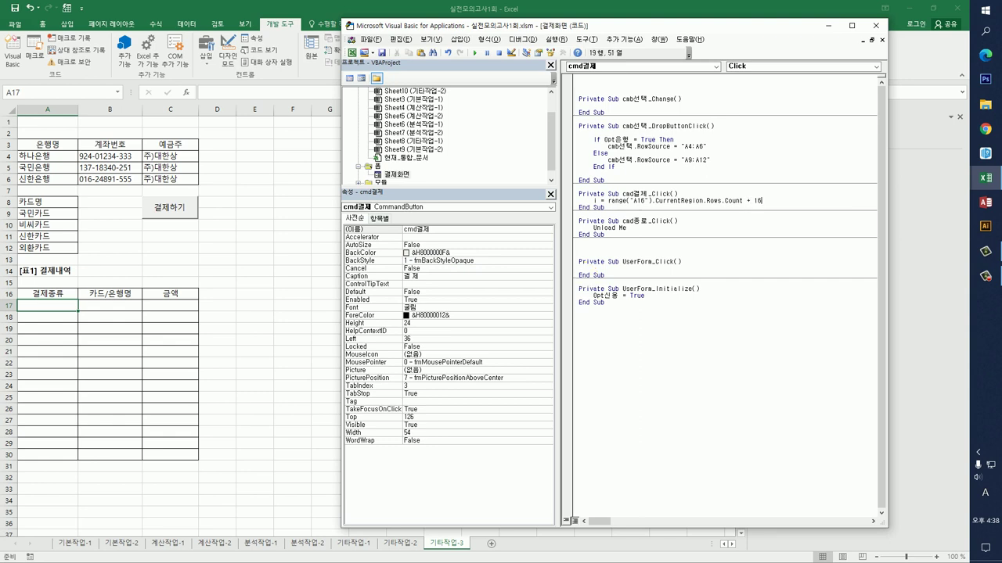
key("Return")
key("Return")
Step: Begin a Cells(i, 1) = assignment below the row calculation, removing the mistaken cmb선택 reference and dismissing the compile message
type("cells(")
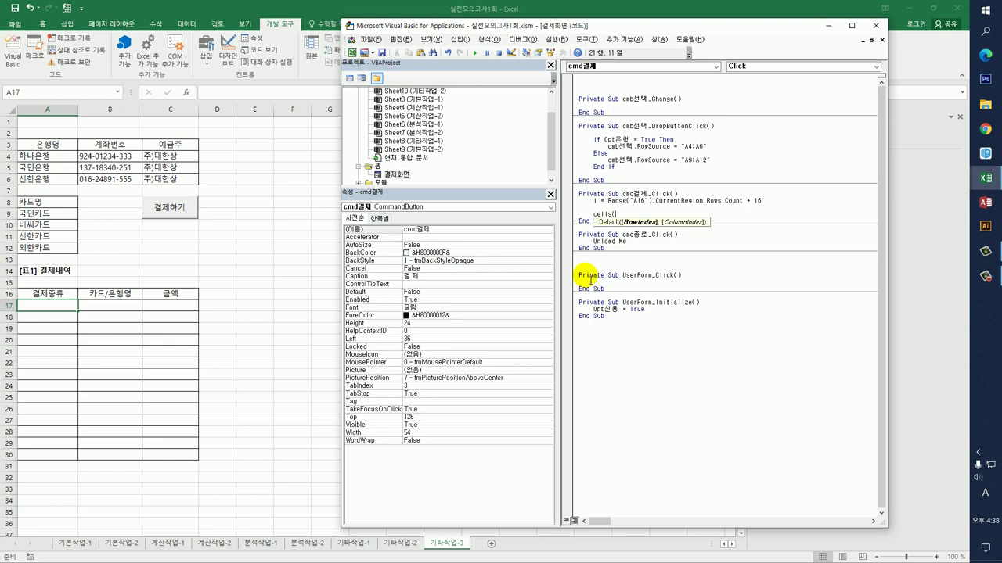
type("i,1)")
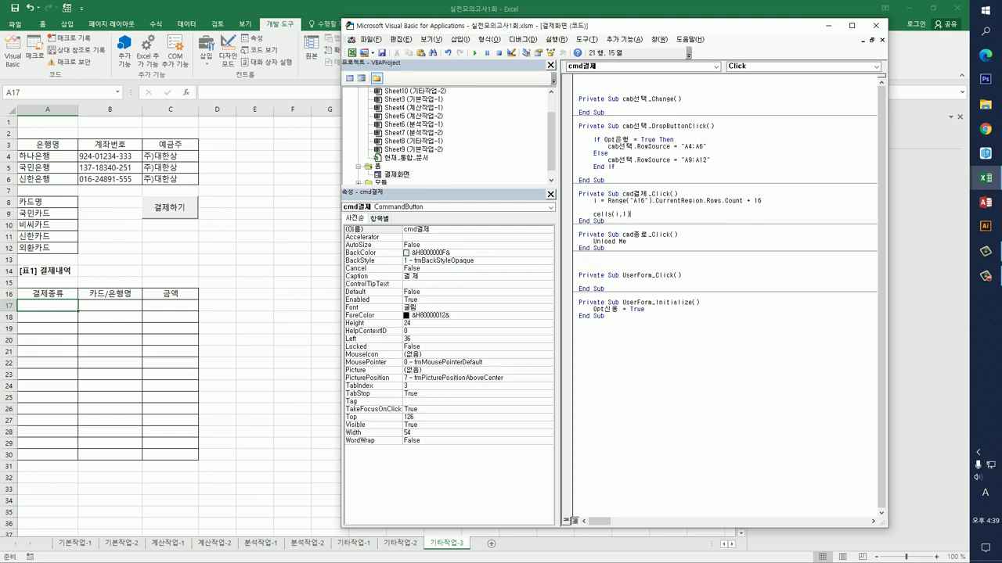
type(" = cmb선ㅌㅌ")
key("BackSpace")
key("BackSpace")
type("선택")
key("shift+Left")
key("shift+Left")
key("shift+Left")
key("shift+Left")
key("BackSpace")
left_click(589, 278)
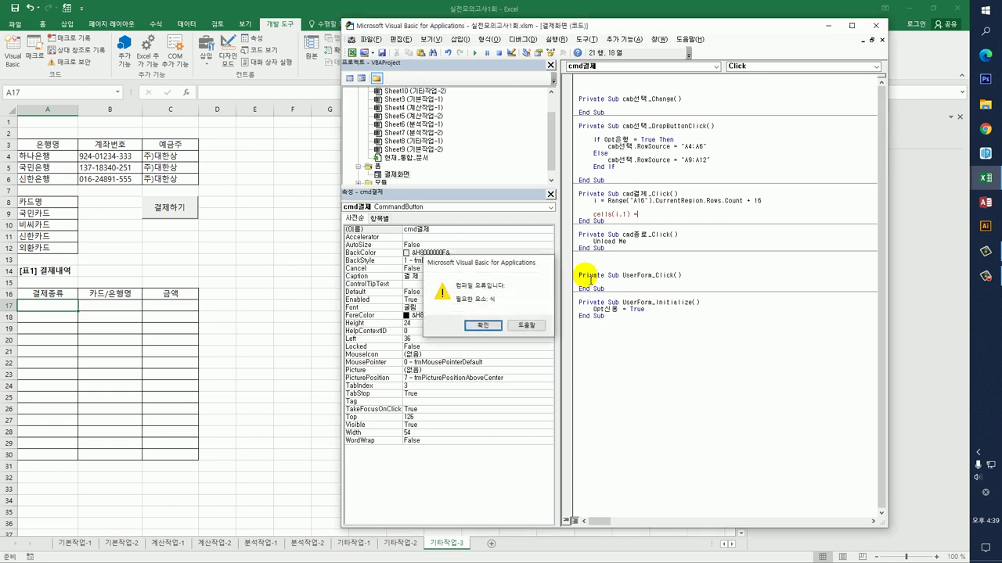
key("Return")
Step: Insert If Opt은행 = True Then above the Cells(i, 1) assignment and indent the assignment beneath it
left_click(593, 213)
key("Return")
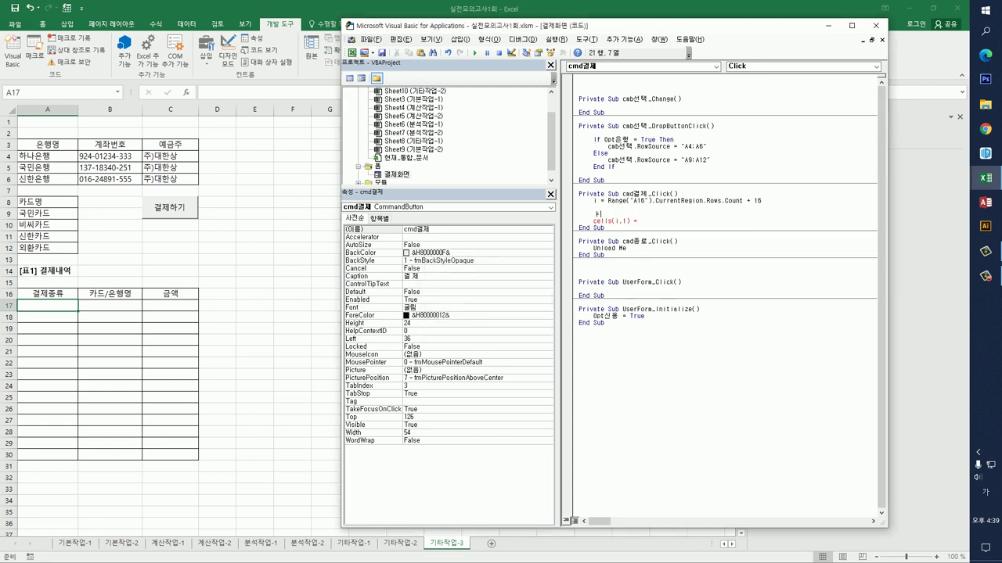
type("if opt은행 =true the")
key("Down")
key("Home")
key("Tab")
key("End")
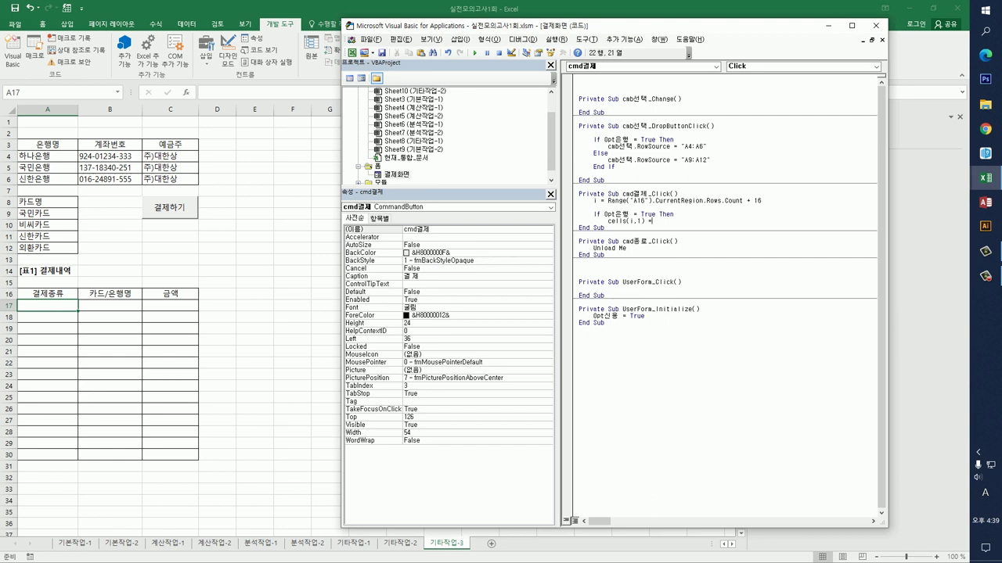
Step: Complete the Cells(i, 1) assignment with Opt은행.Caption
type("opt은행.")
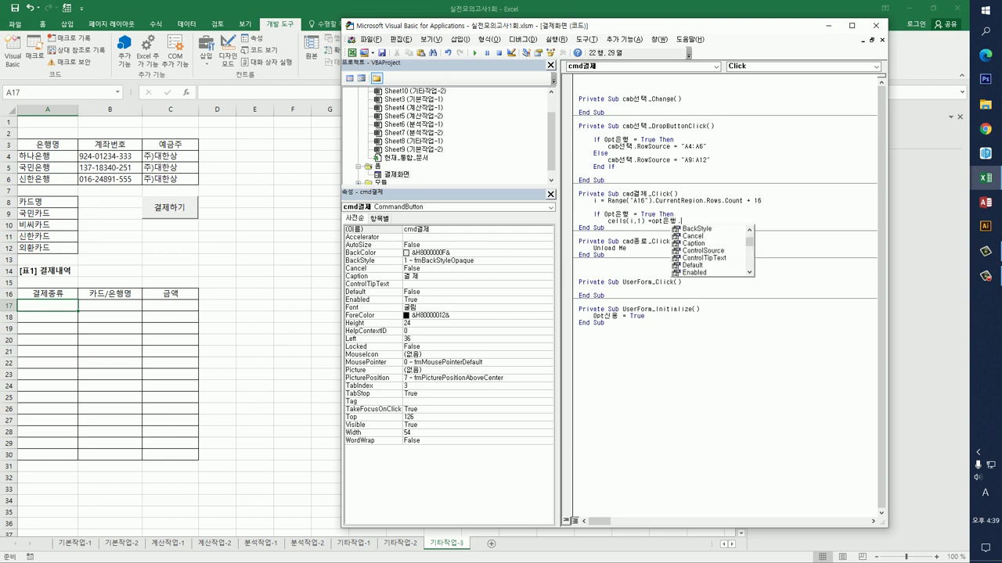
key("Down")
key("Down")
key("Tab")
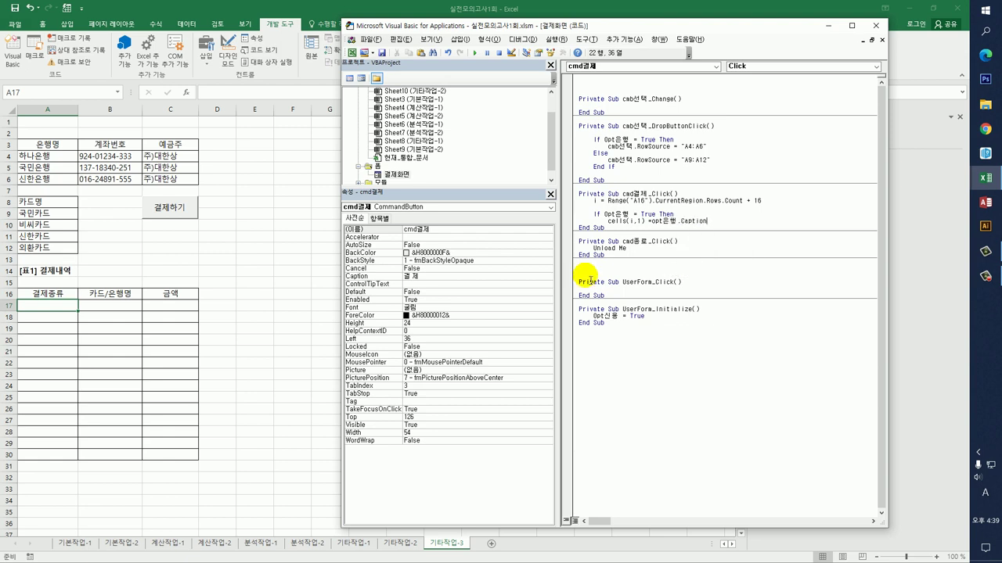
key("Return")
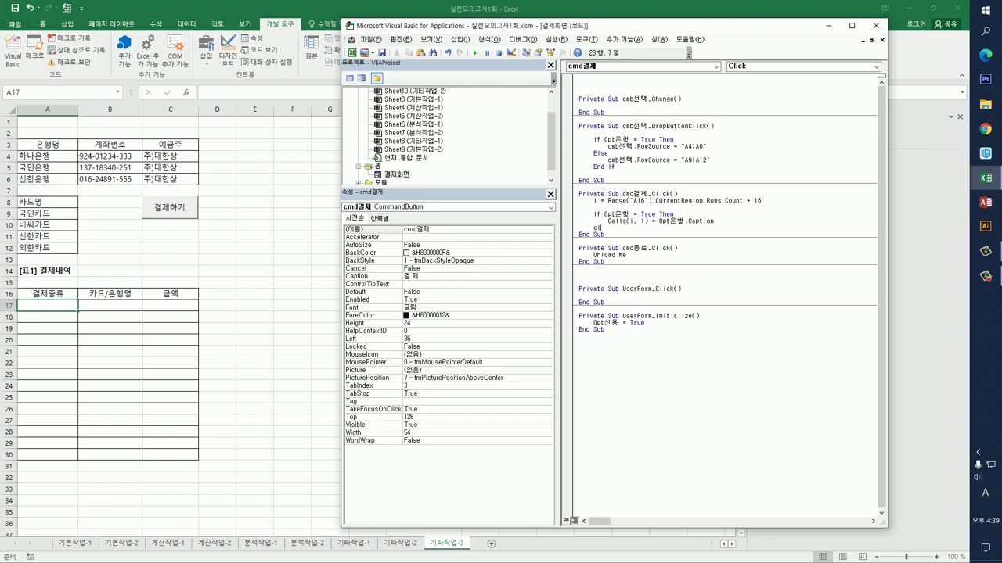
Step: Add an Else branch that assigns Opt신용.Caption to Cells(i, 1), and close the block with End If
type("else")
key("Return")
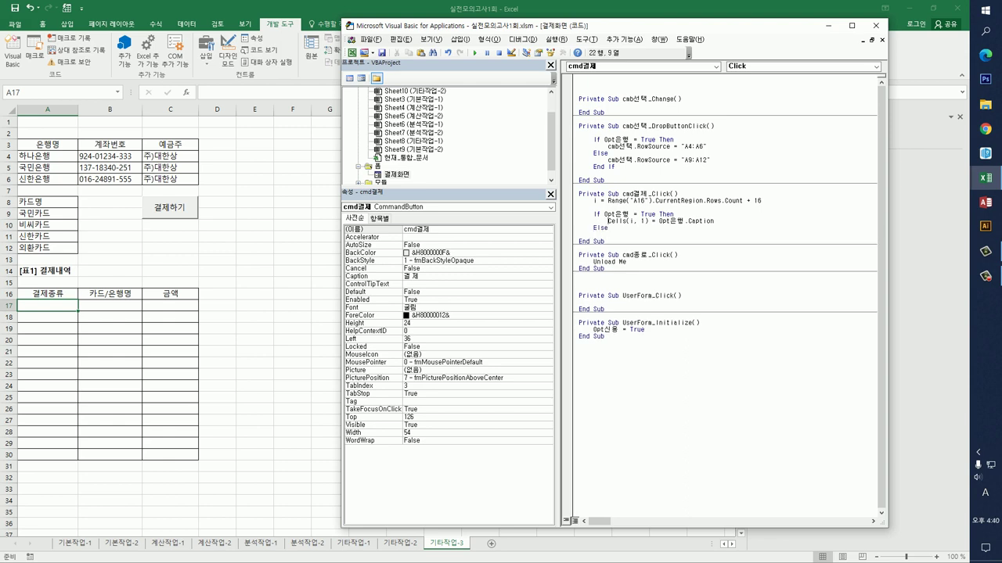
left_click_drag(608, 220, 714, 221)
key("ctrl+c")
left_click(608, 227)
key("ctrl+v")
key("shift+Right")
key("shift+Right")
key("BackSpace")
type("신용")
key("End")
key("Return")
key("BackSpace")
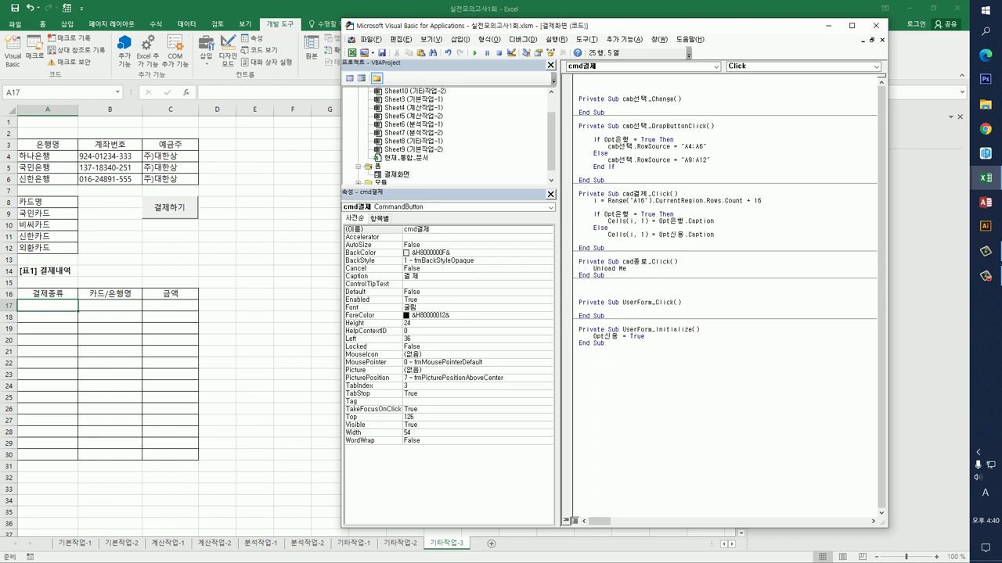
type("end if")
key("Return")
key("Return")
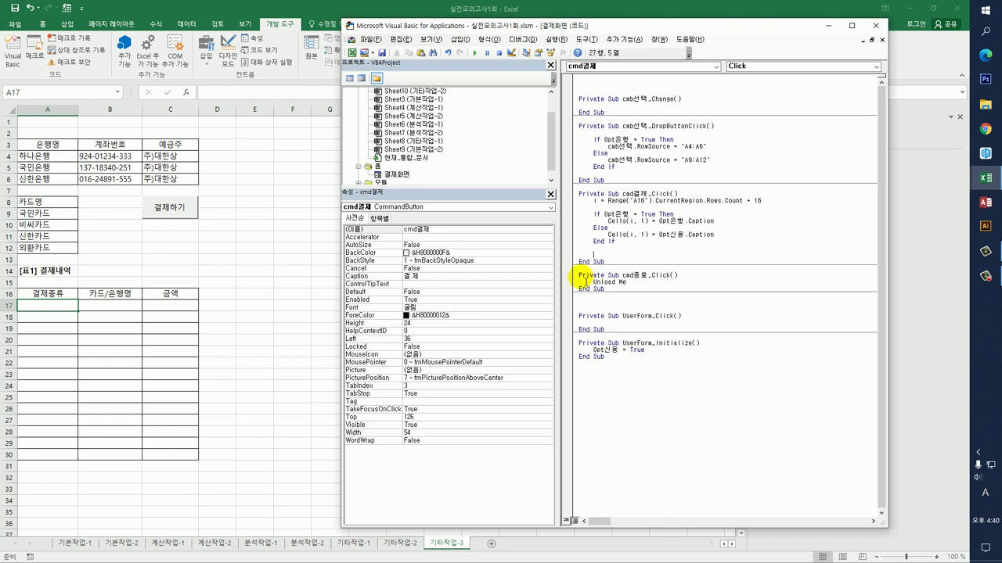
Step: Examine the 결제종류 column on the sheet and the Caption properties of the 은행이체 and 신용카드 option buttons on the form
left_click(399, 176)
double_click(399, 176)
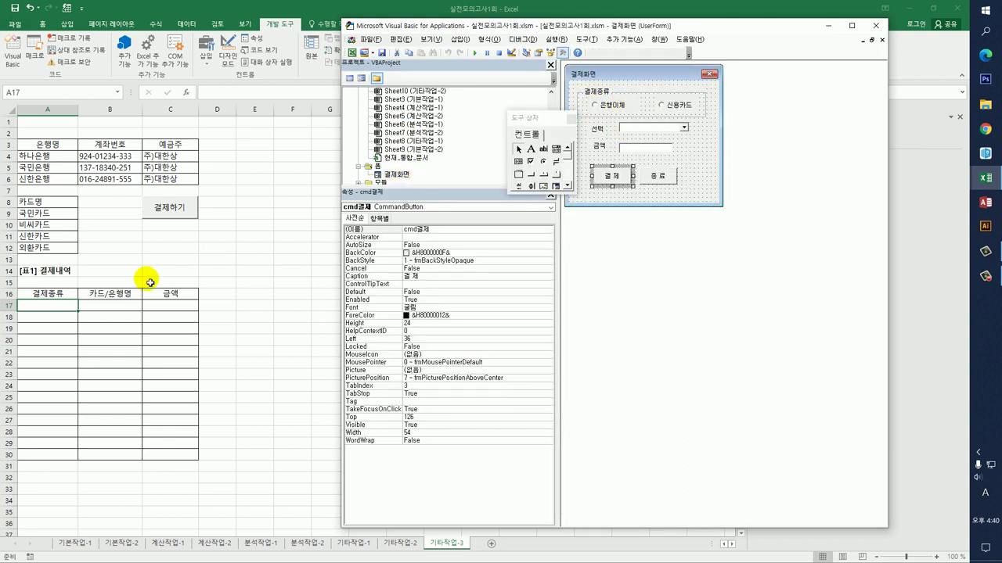
left_click(46, 293)
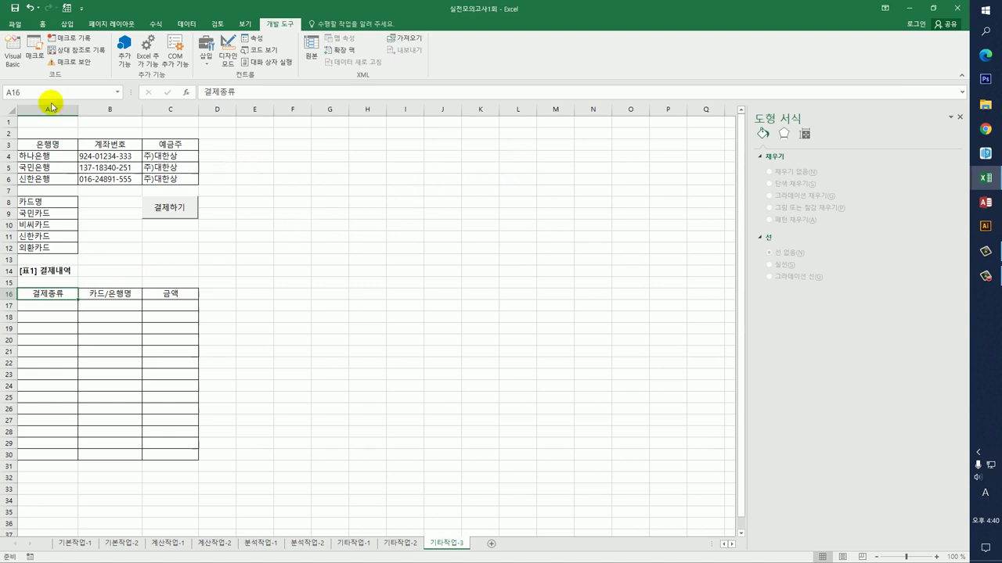
left_click(14, 56)
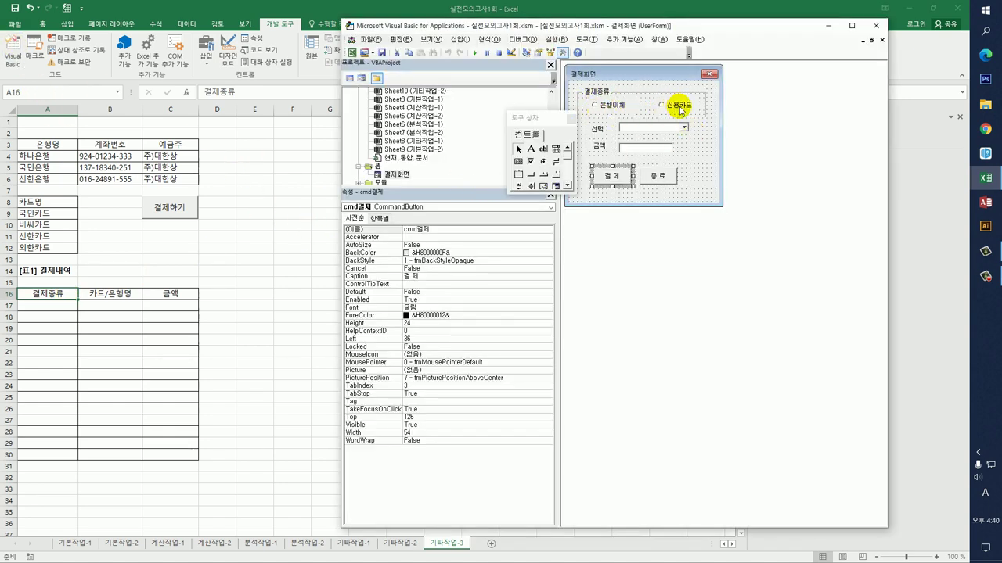
left_click(615, 110)
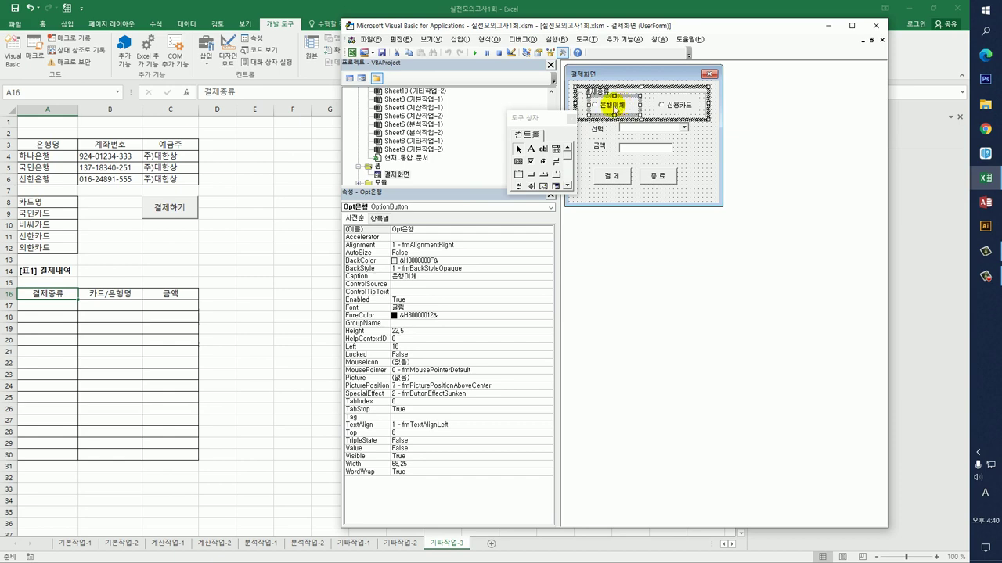
left_click(421, 277)
double_click(421, 278)
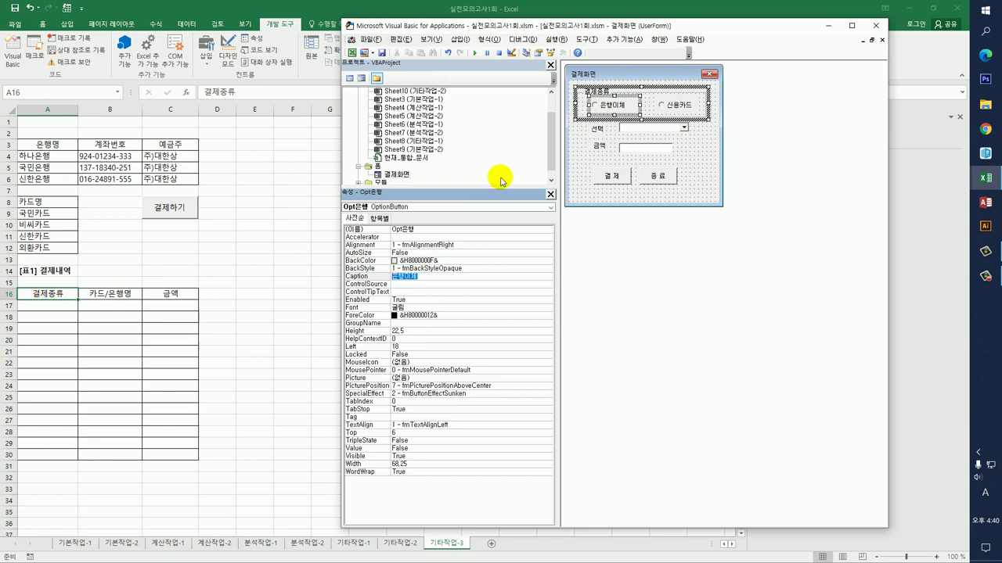
left_click(684, 107)
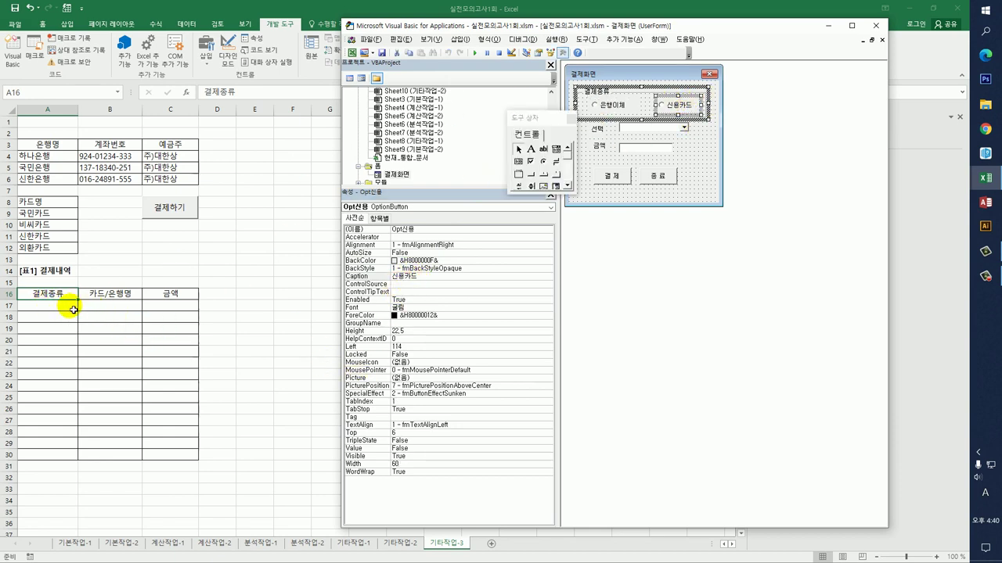
Step: Return to the 결제 button's code and add Cells(i, 2) = cmb선택 below the End If
double_click(609, 175)
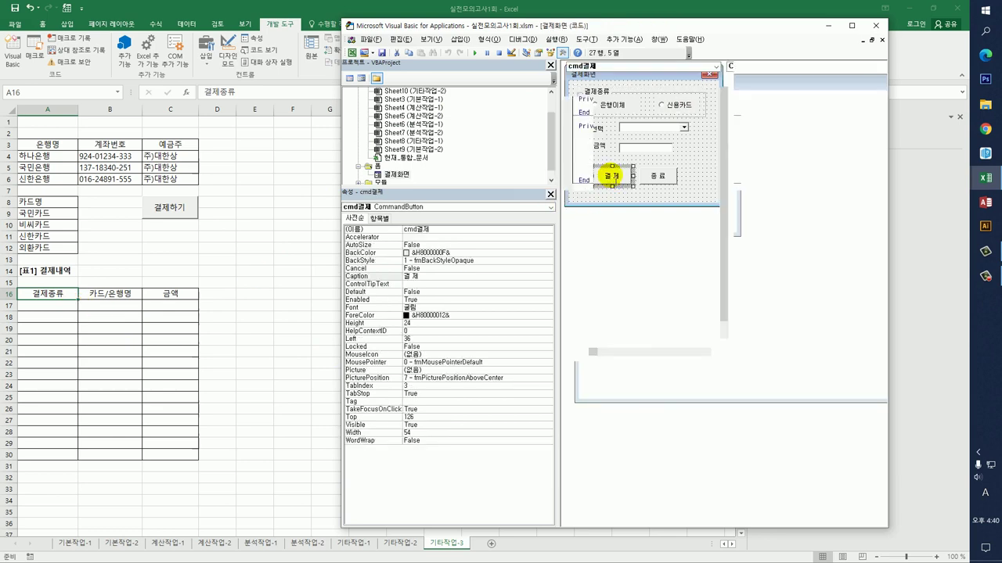
left_click(614, 255)
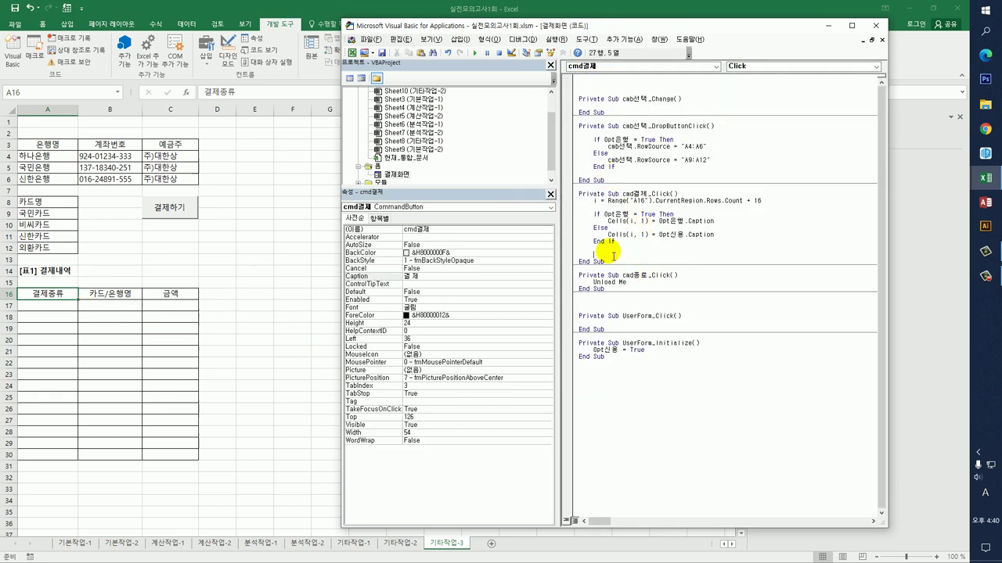
type("cells(i")
type(",2) = ")
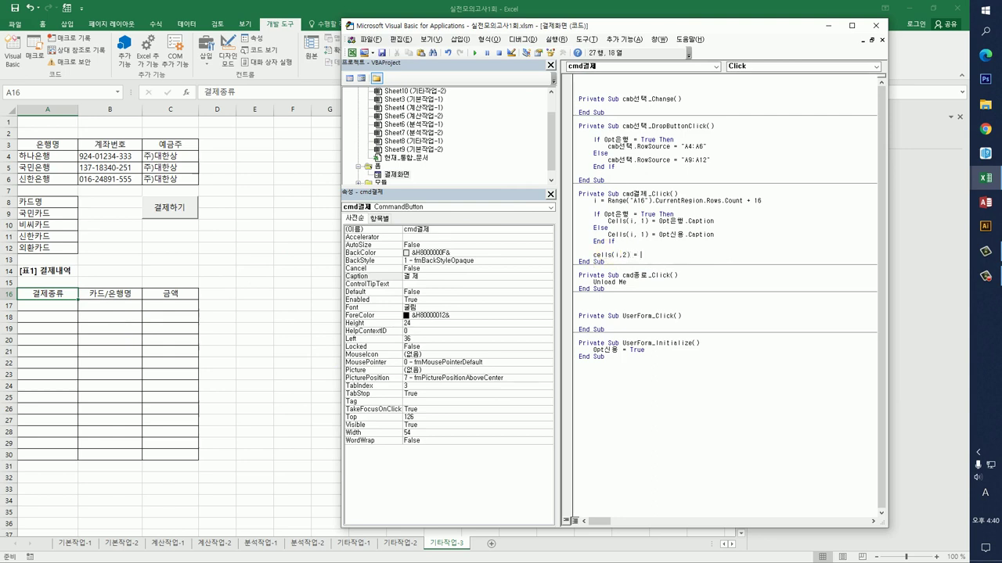
type("cmb")
key("Hangul")
type("선택")
key("Return")
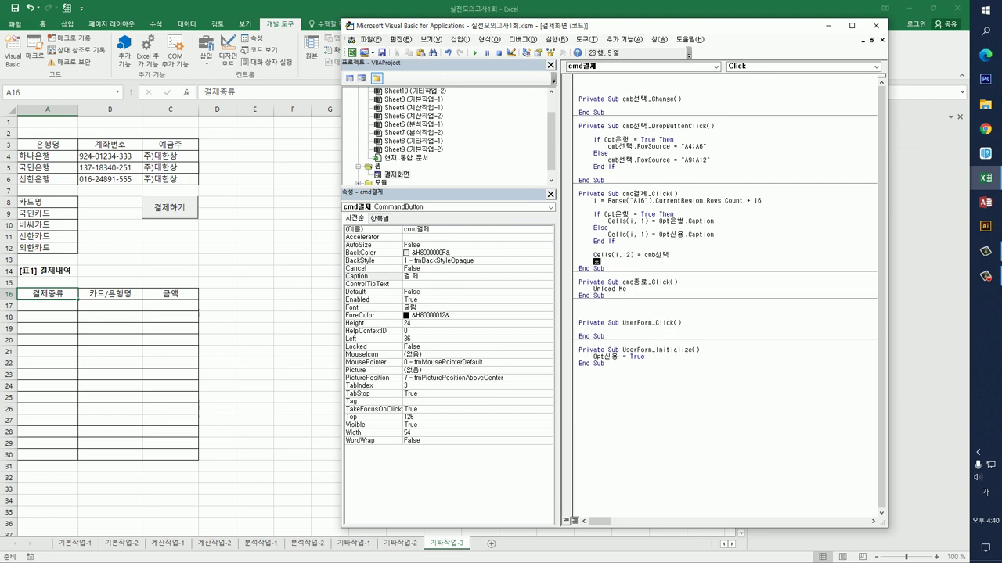
Step: Add the line Cells(i, 3) = txt금액 + 1 at the end of the cmd결제 click procedure
key("Hangul")
type("cells(i,")
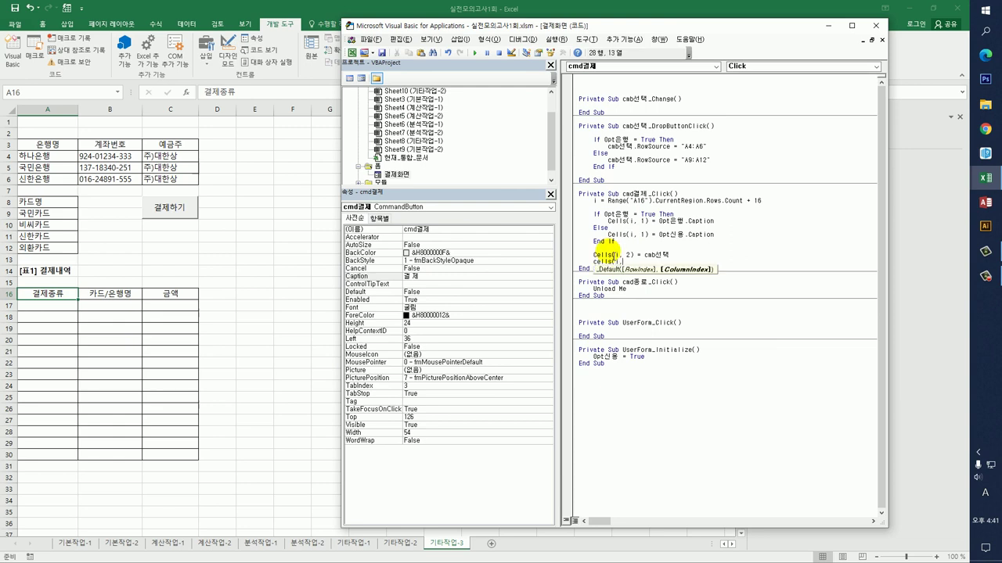
type("3) =")
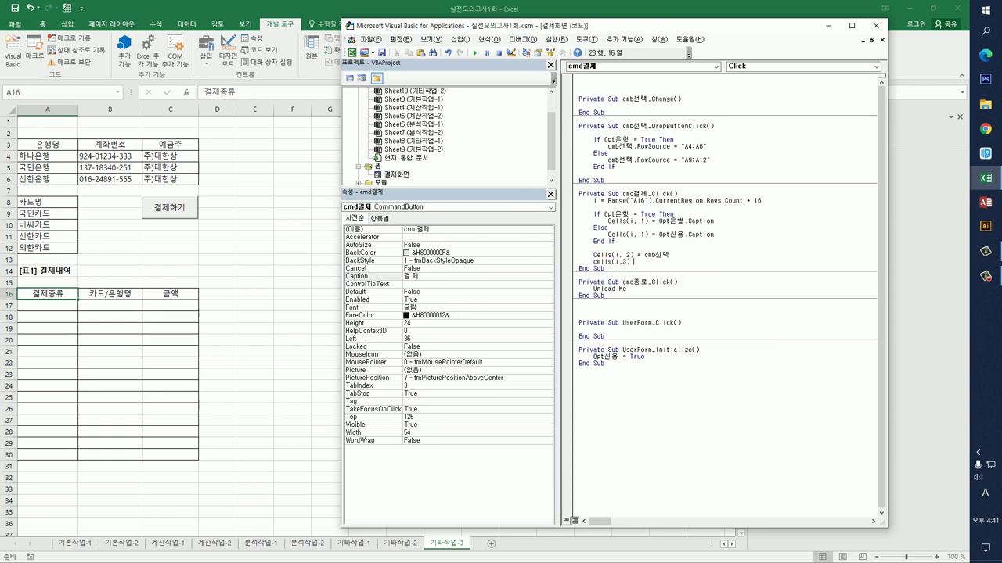
type(" txt금액")
type("+ 1")
key("Down")
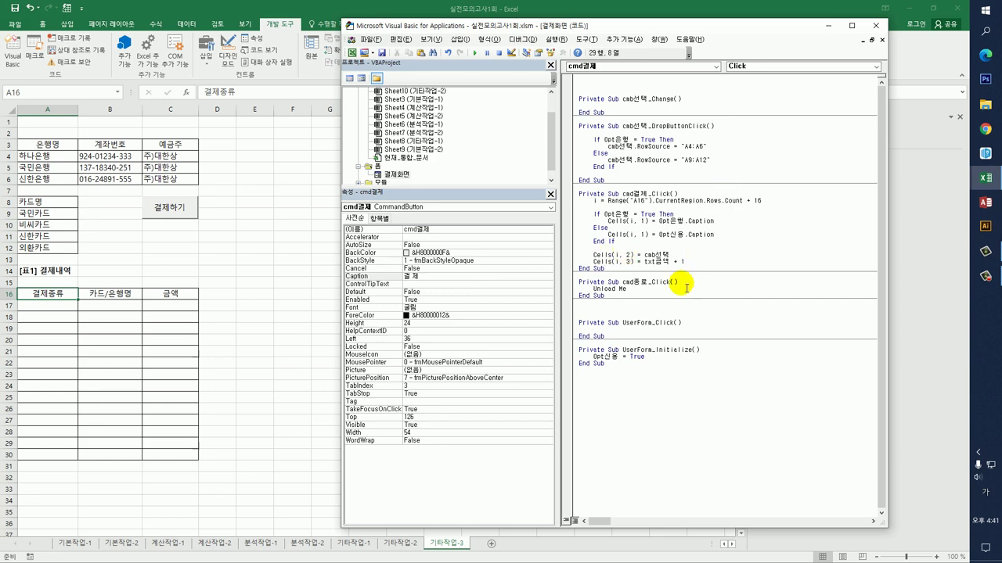
Step: Close the code editor and open the 결제화면 form from 결제하기 on the 기타작업-3 sheet
left_click(876, 26)
left_click(480, 259)
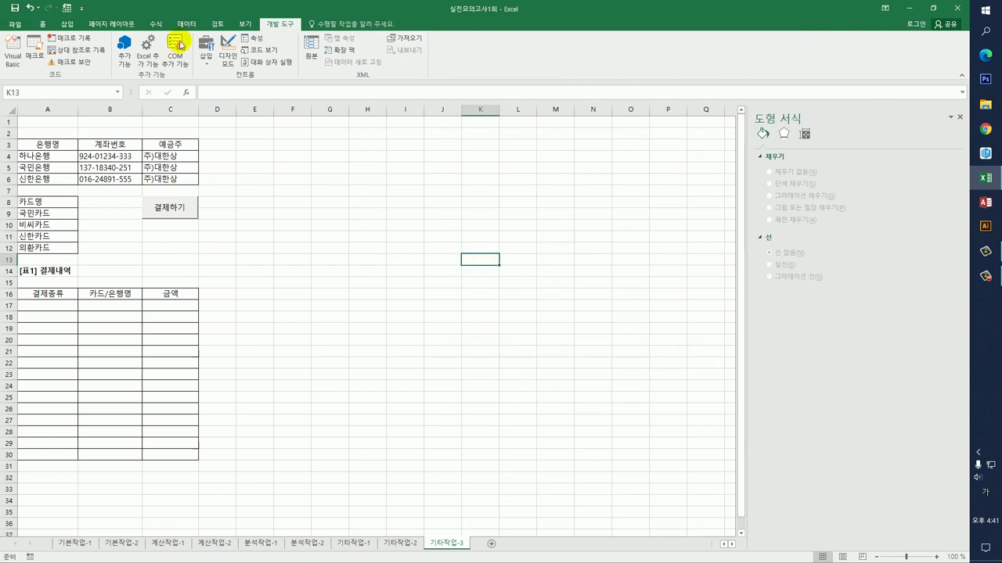
left_click(173, 215)
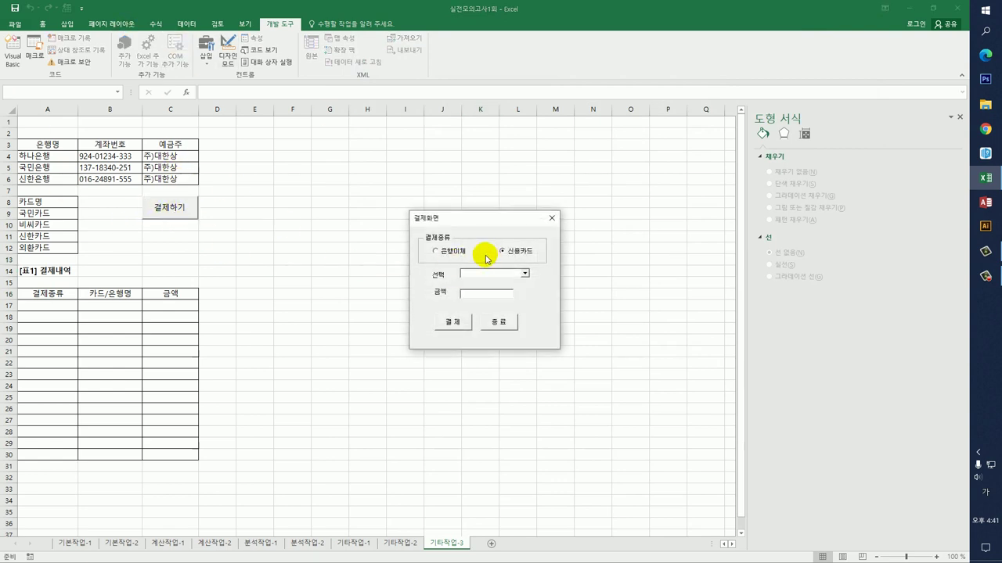
Step: Register a 은행이체 payment in the form with 국민은행 as the selection and 10000 as the amount
left_click(452, 251)
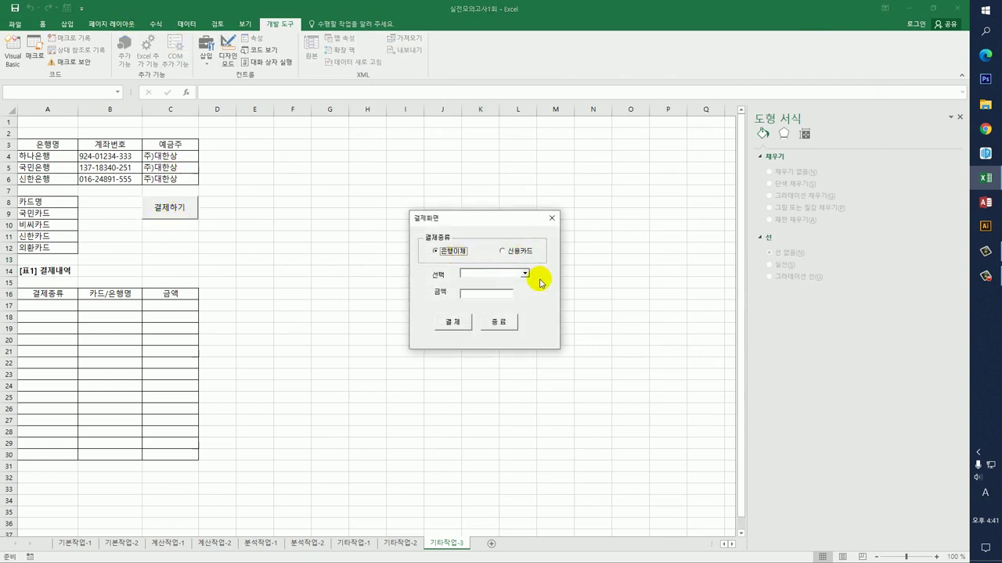
left_click(524, 274)
left_click(505, 288)
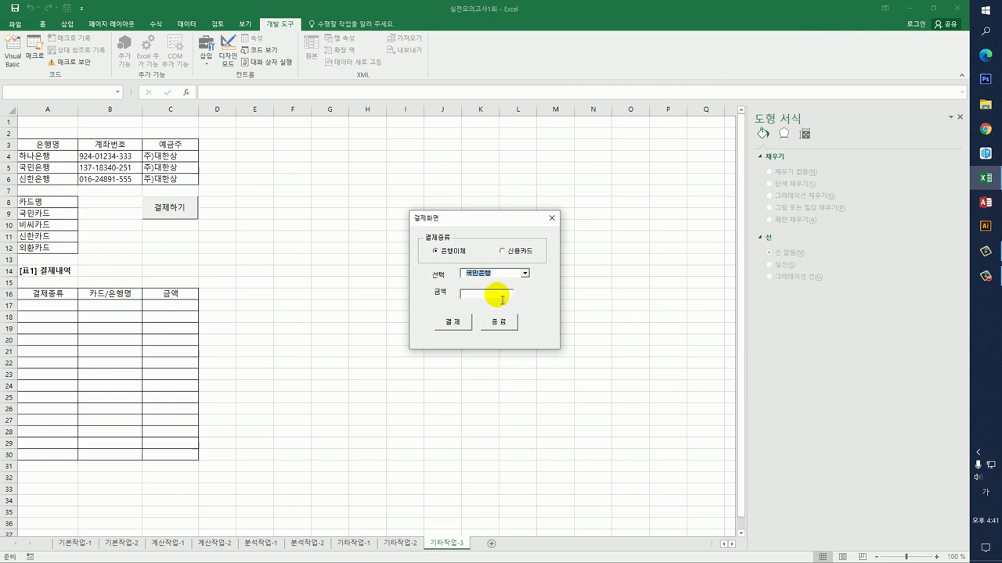
left_click(502, 300)
type("10000")
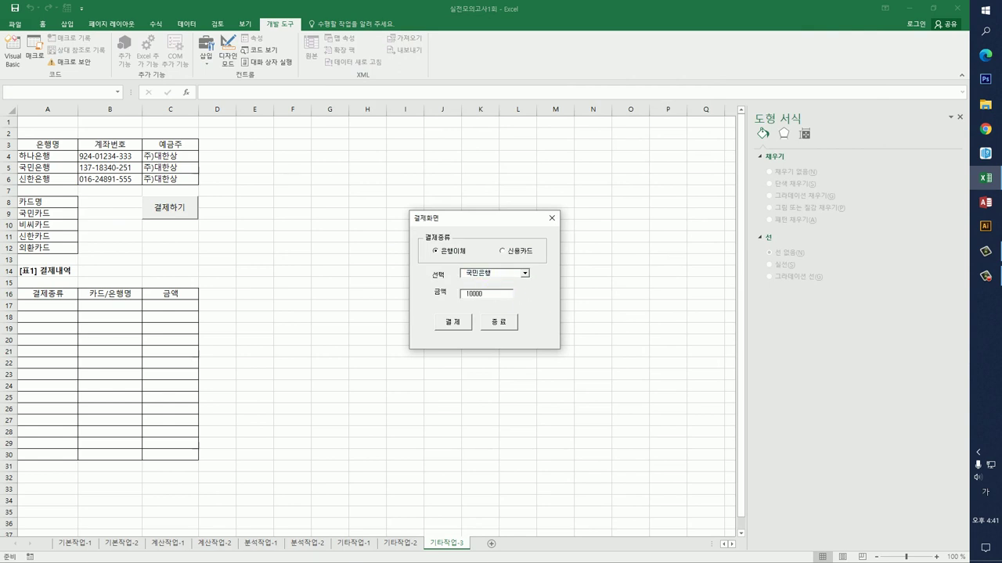
left_click(452, 323)
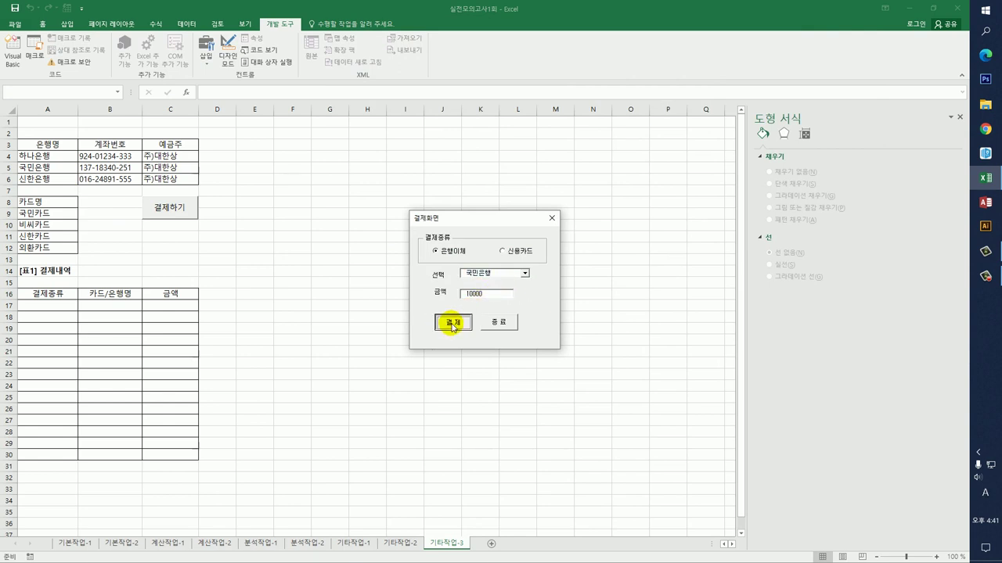
Step: Register a 신용카드 payment with 국민카드 and the amount 30000, and close the form with its 종료 command
left_click(511, 251)
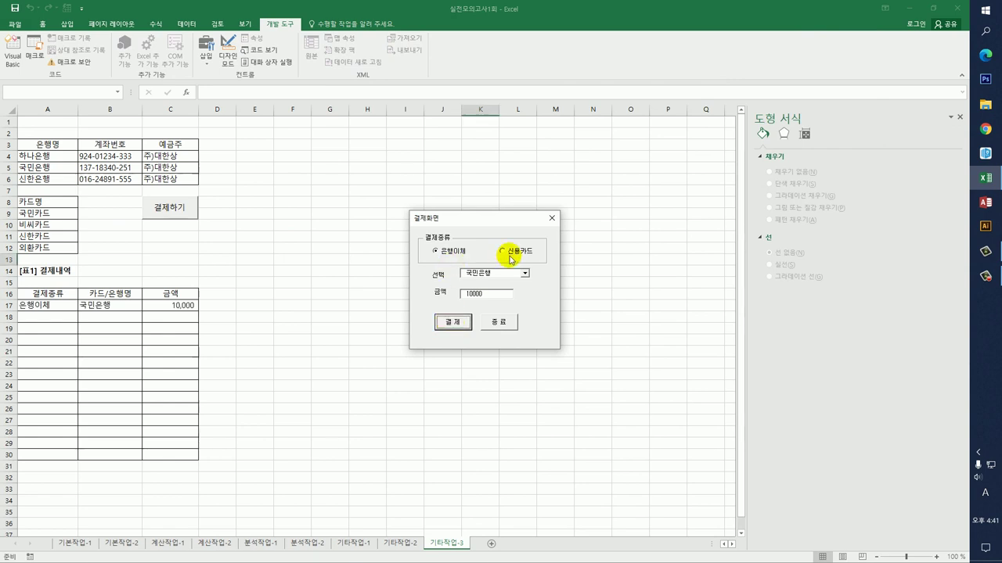
left_click(524, 273)
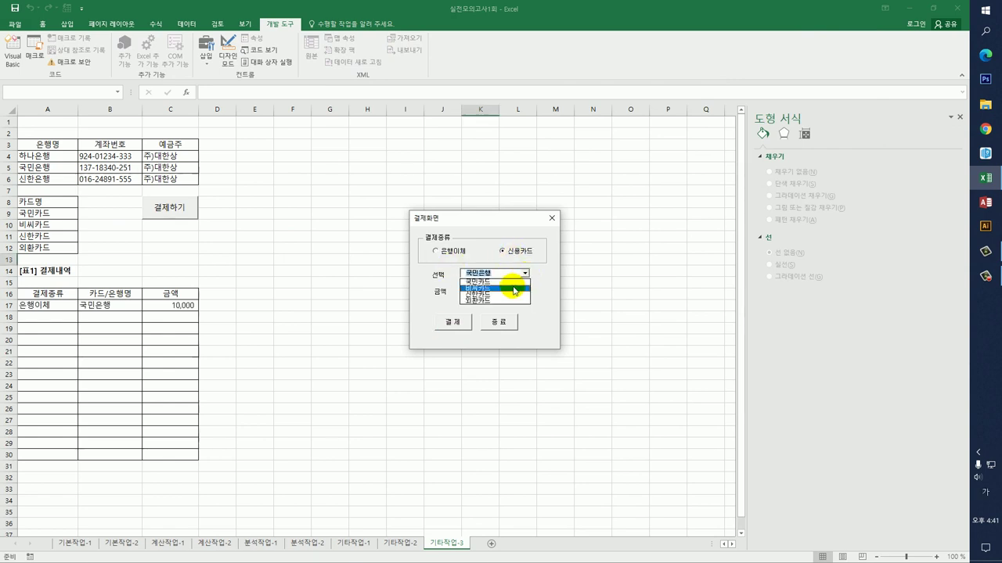
left_click(512, 284)
left_click_drag(503, 293, 440, 291)
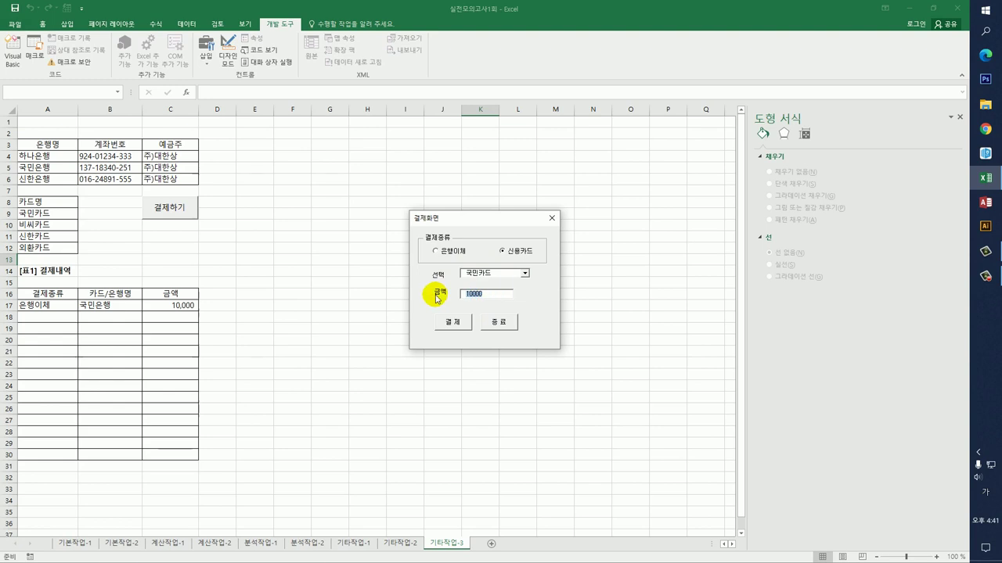
type("300")
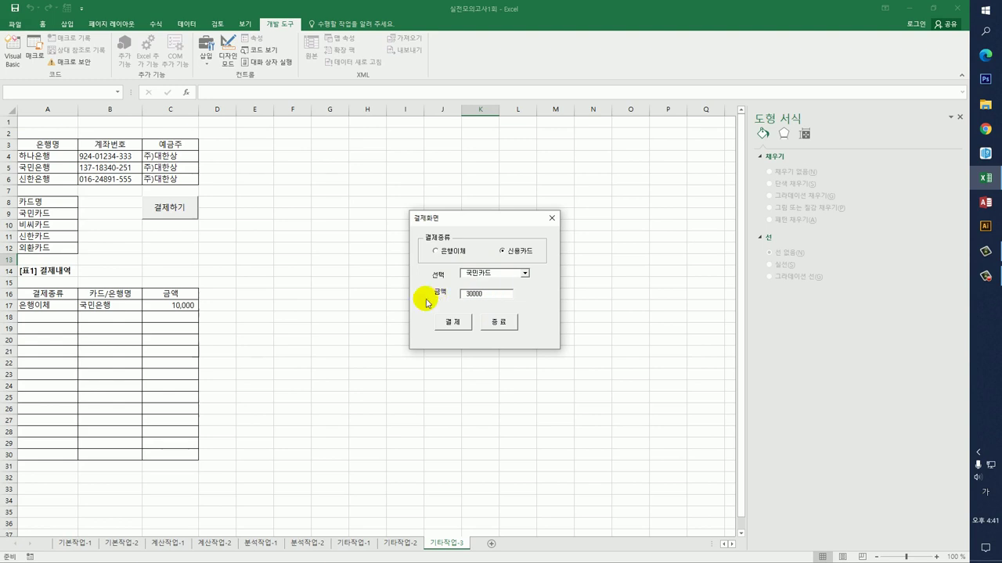
left_click(452, 324)
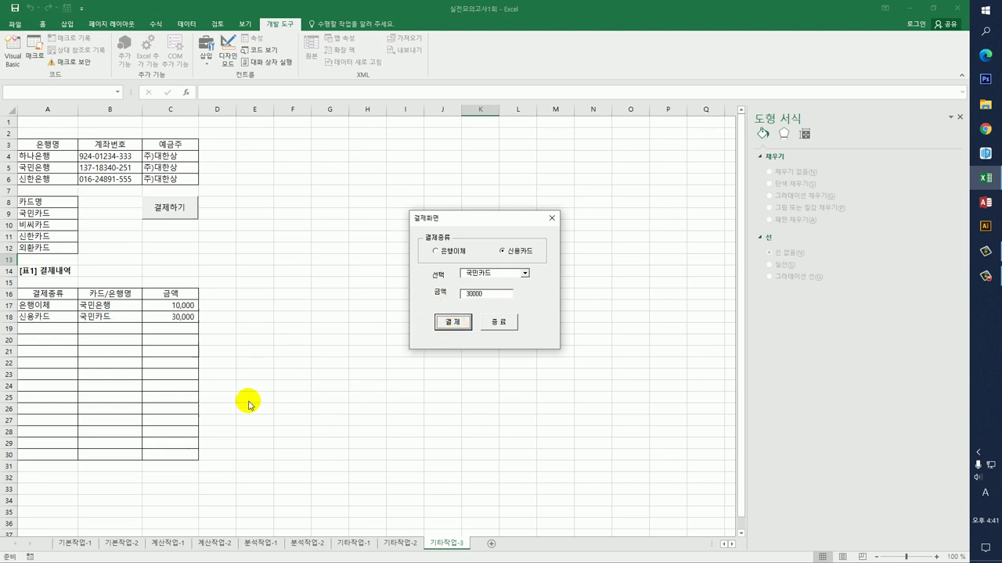
left_click(498, 327)
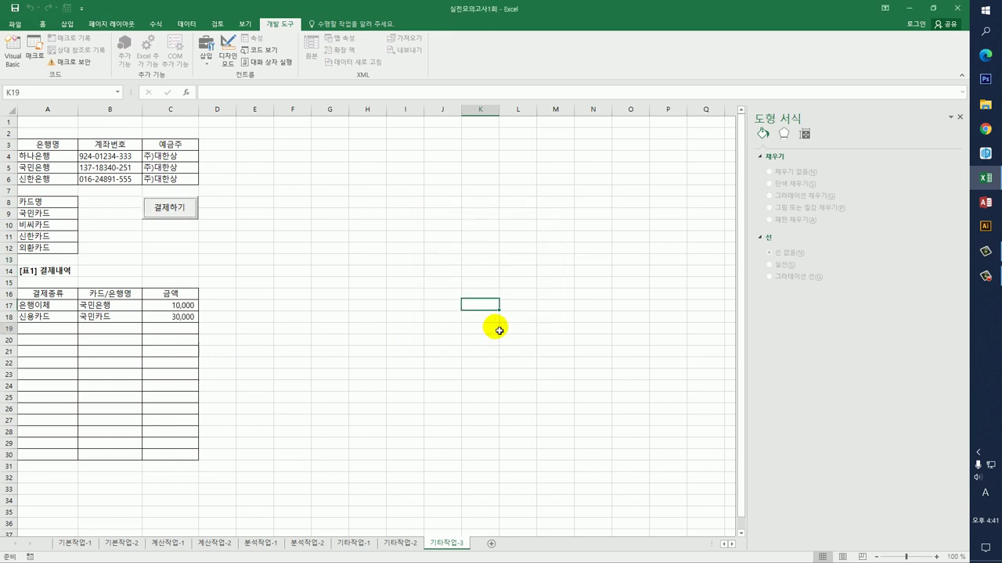
left_click(498, 330)
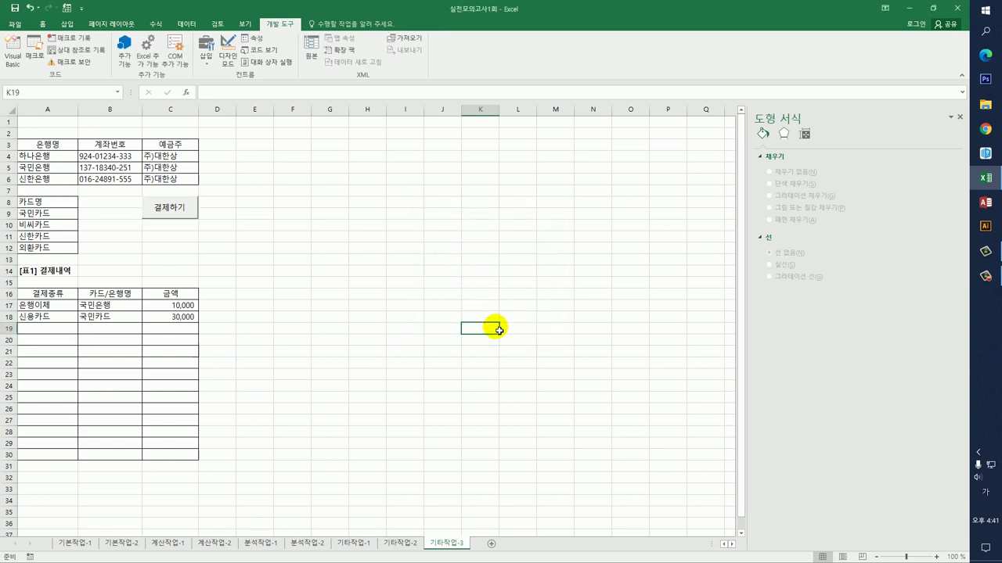